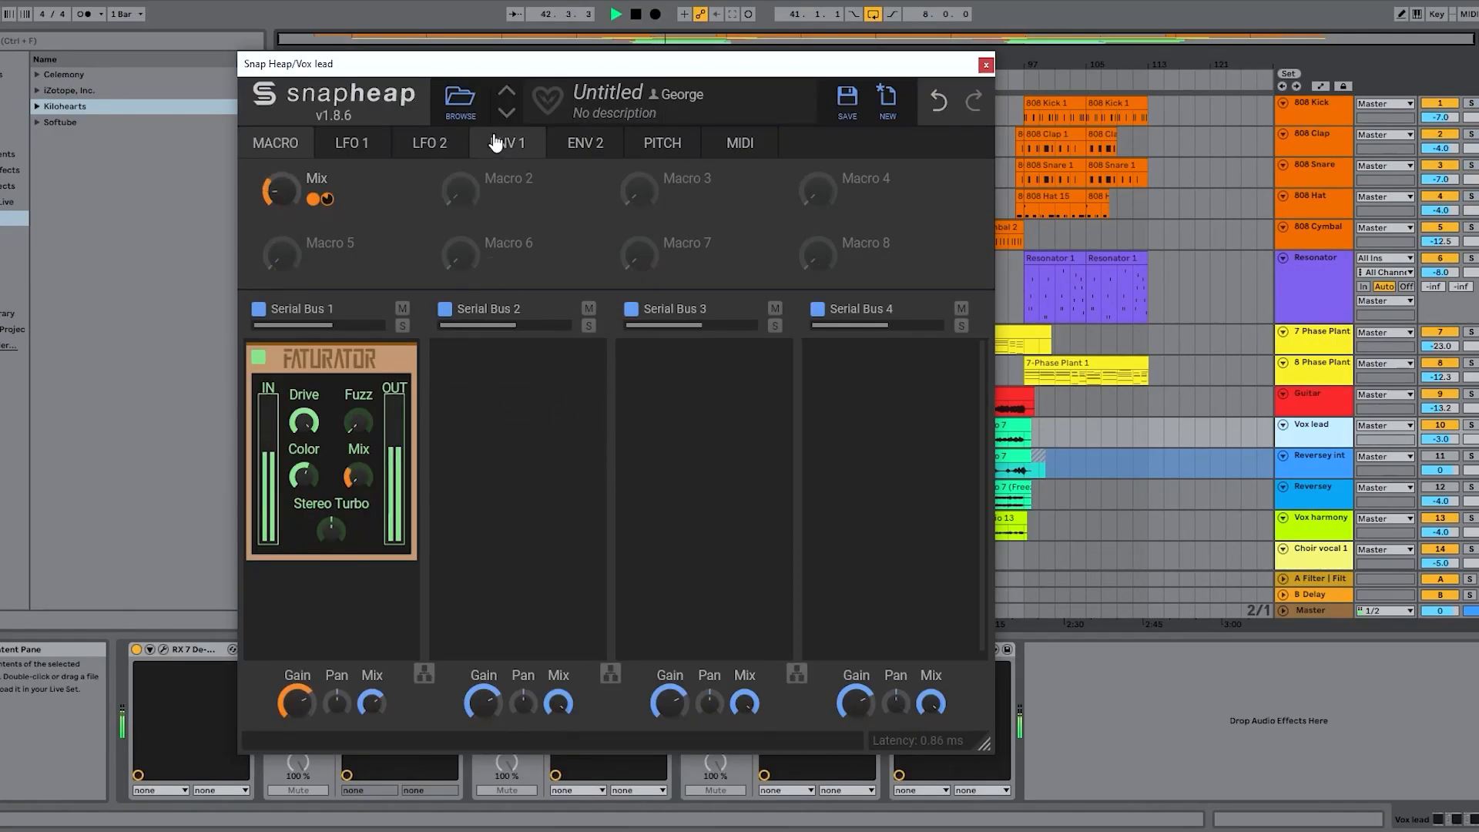
Step: Toggle the Phaser snapin in Serial Bus 2 of Snap Heap
click(495, 144)
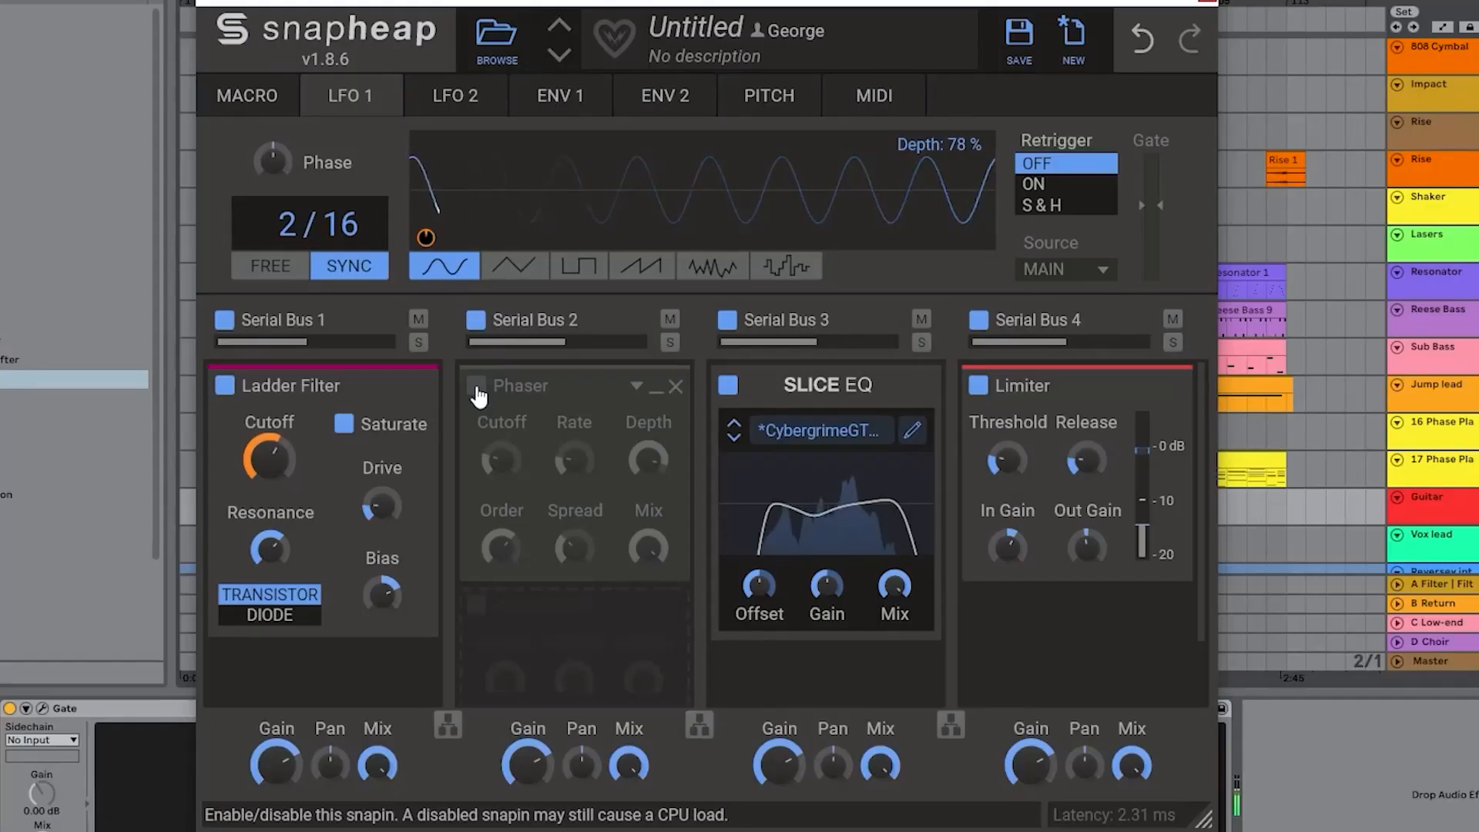
click(479, 386)
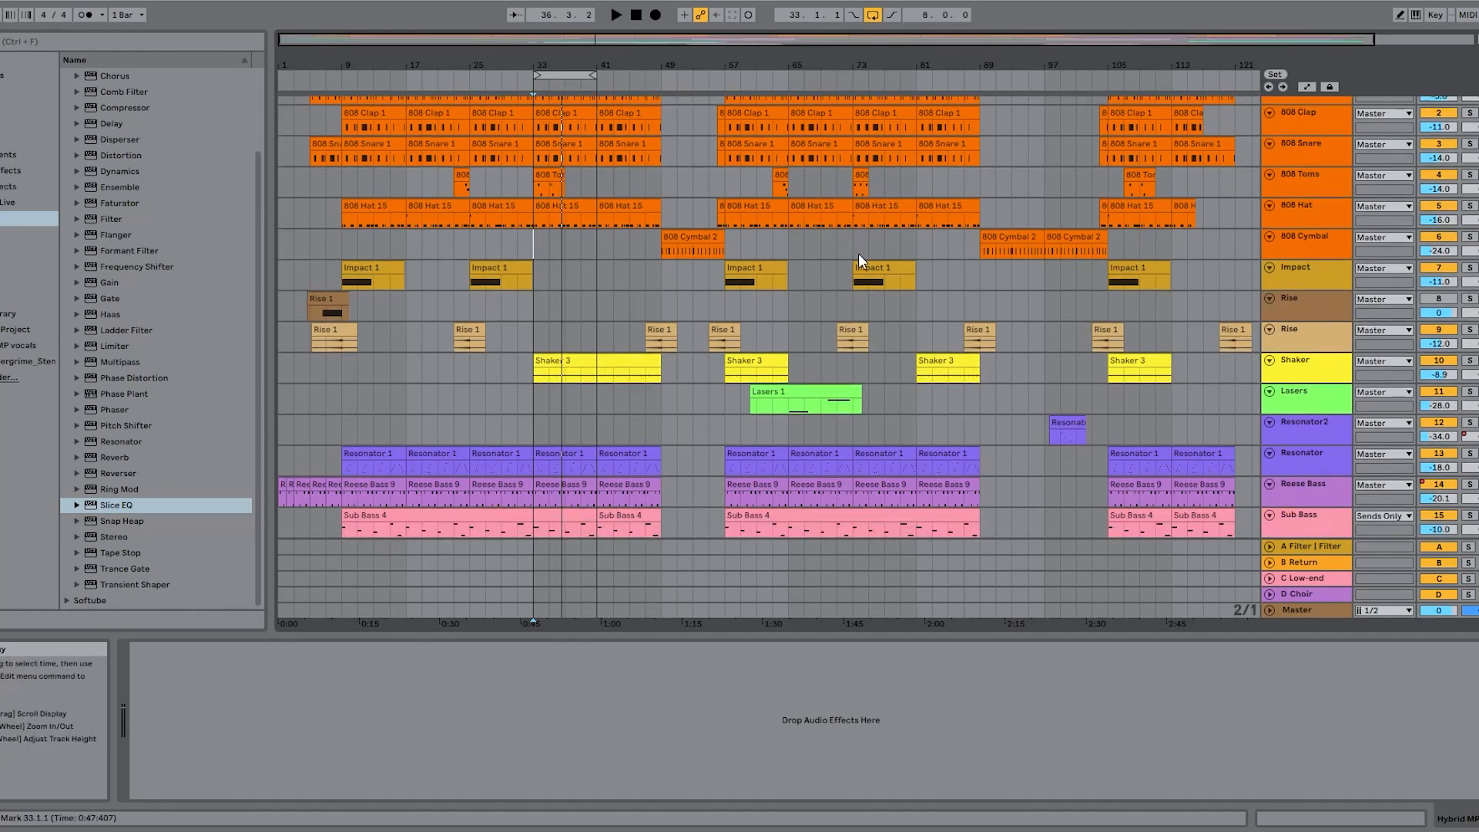
Step: Look over the arrangement's tracks from the 808 drums down to the guitar and vocal tracks
scroll(937, 247, down, 3)
scroll(938, 248, down, 5)
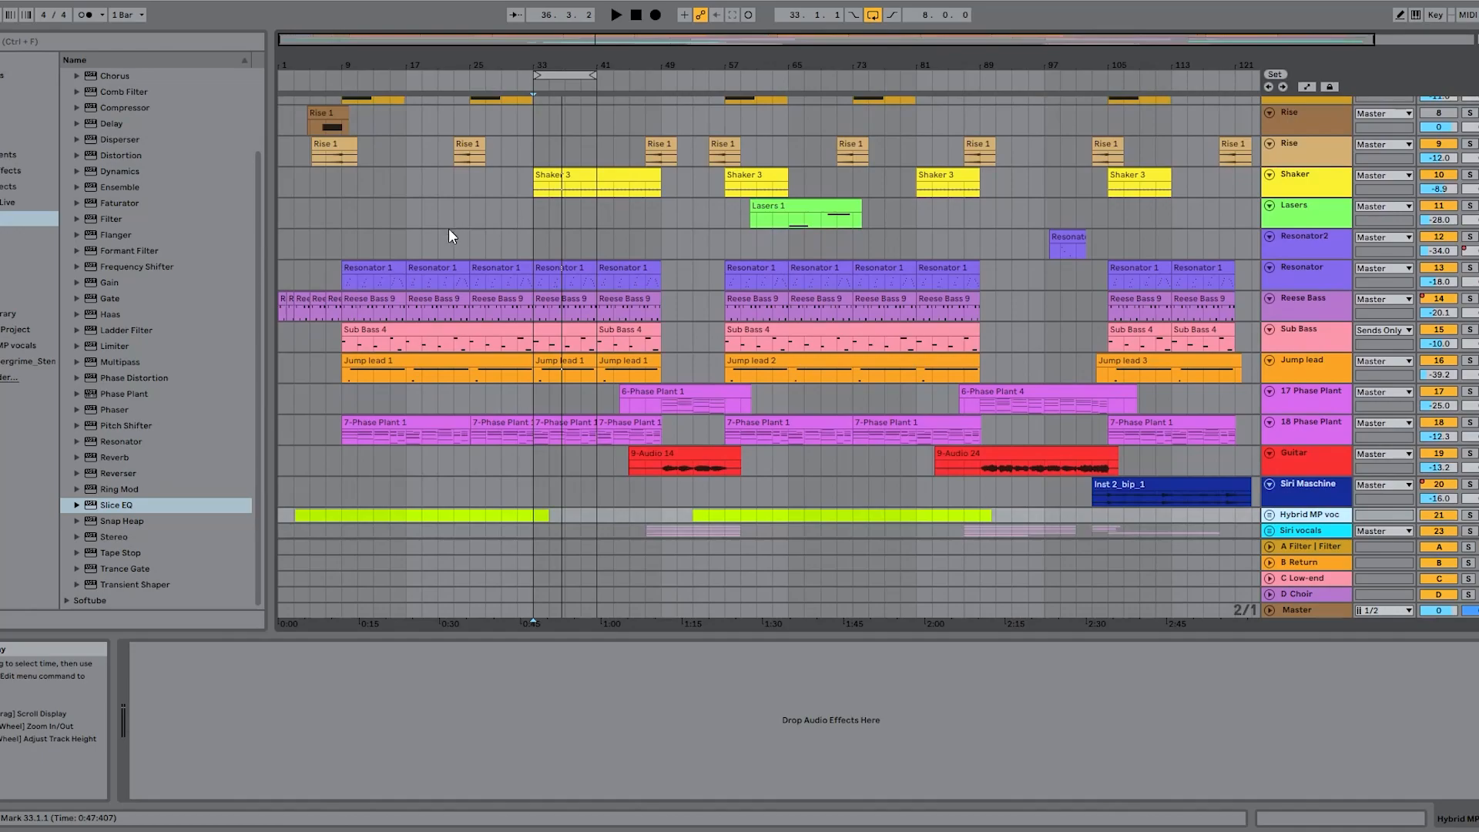
scroll(727, 300, down, 1)
scroll(1109, 285, down, 2)
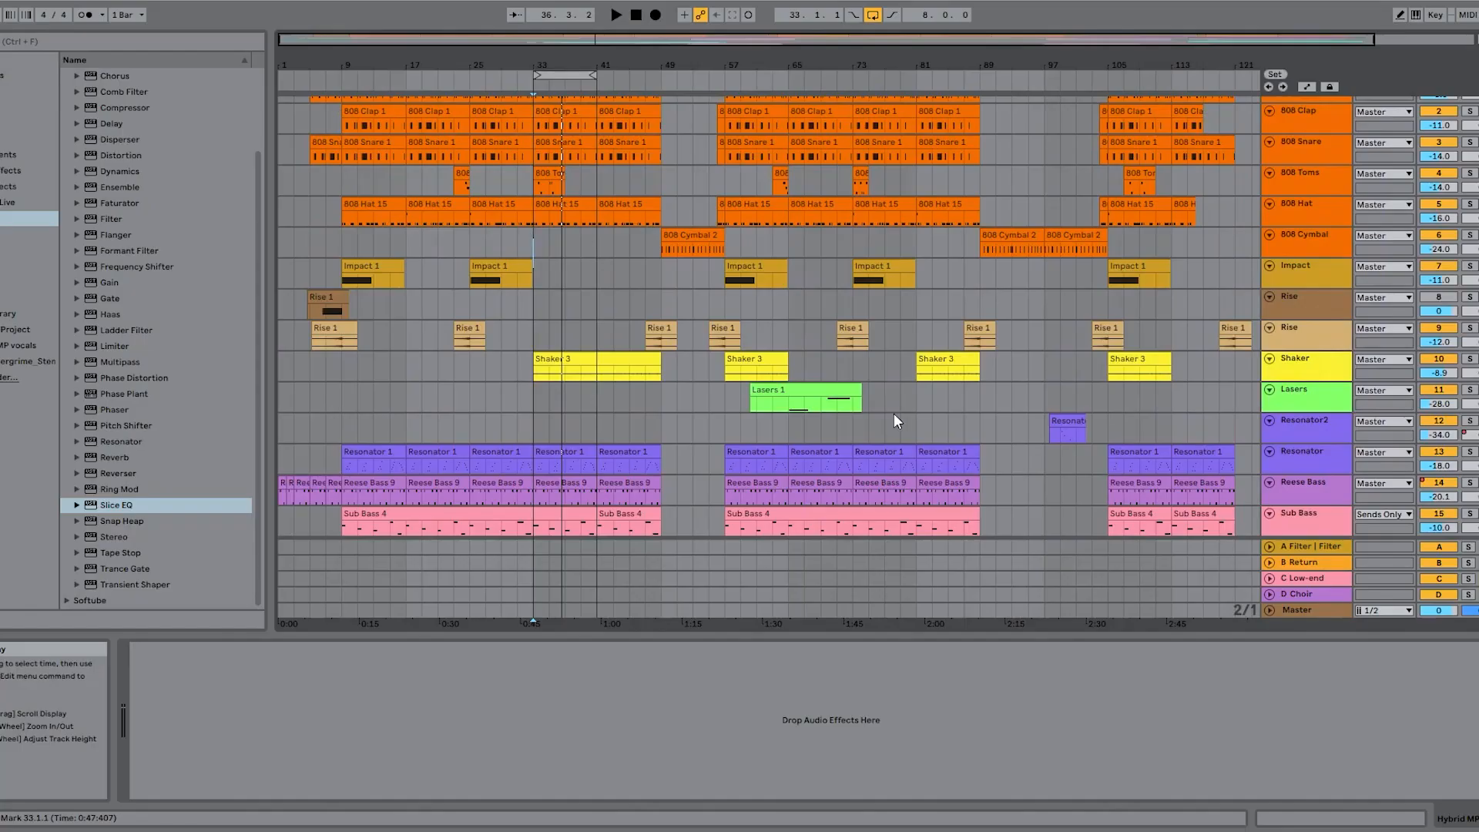
scroll(894, 413, up, 2)
scroll(1050, 325, down, 5)
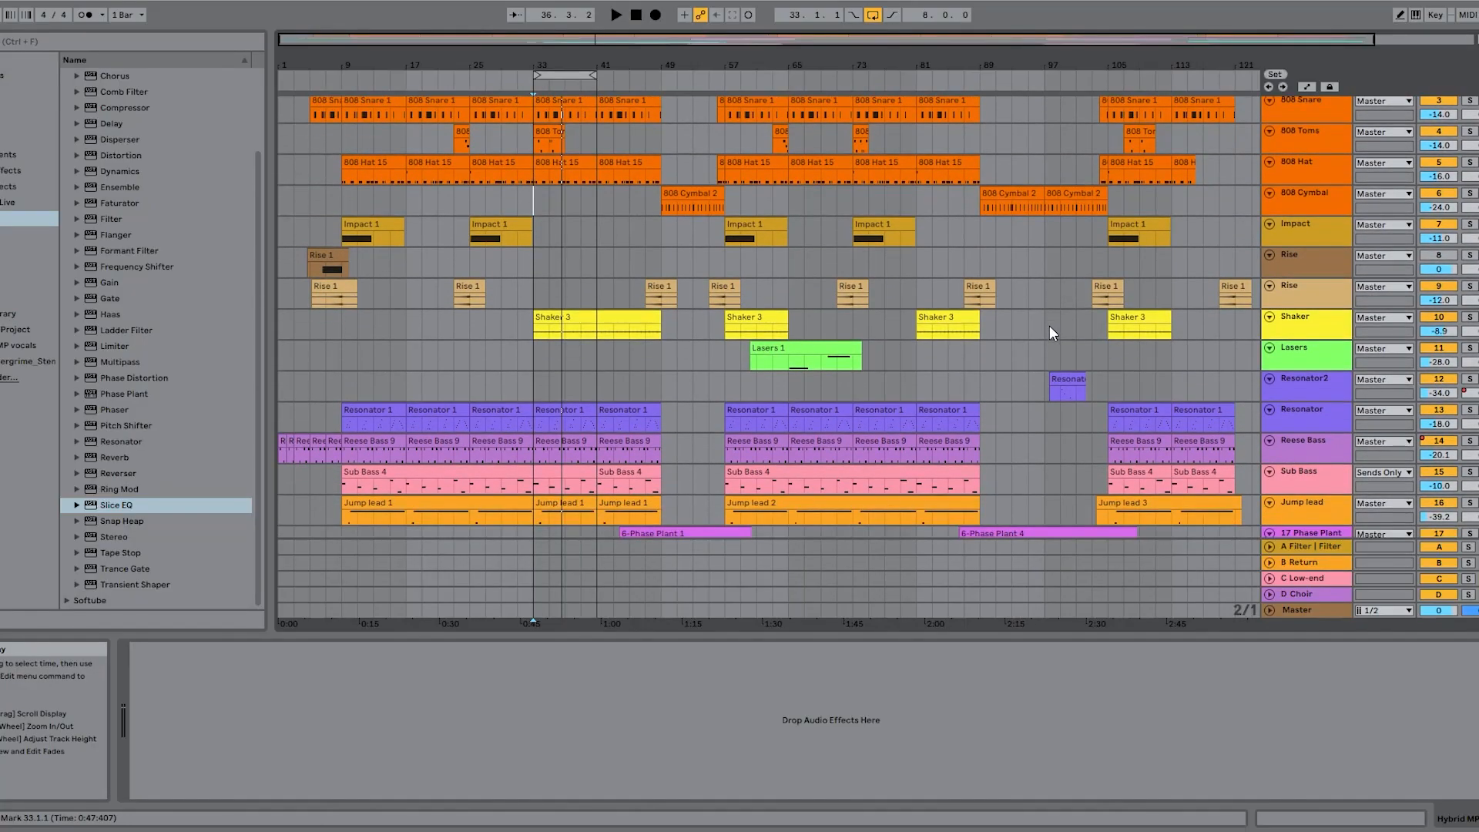
scroll(968, 321, up, 2)
scroll(421, 341, up, 4)
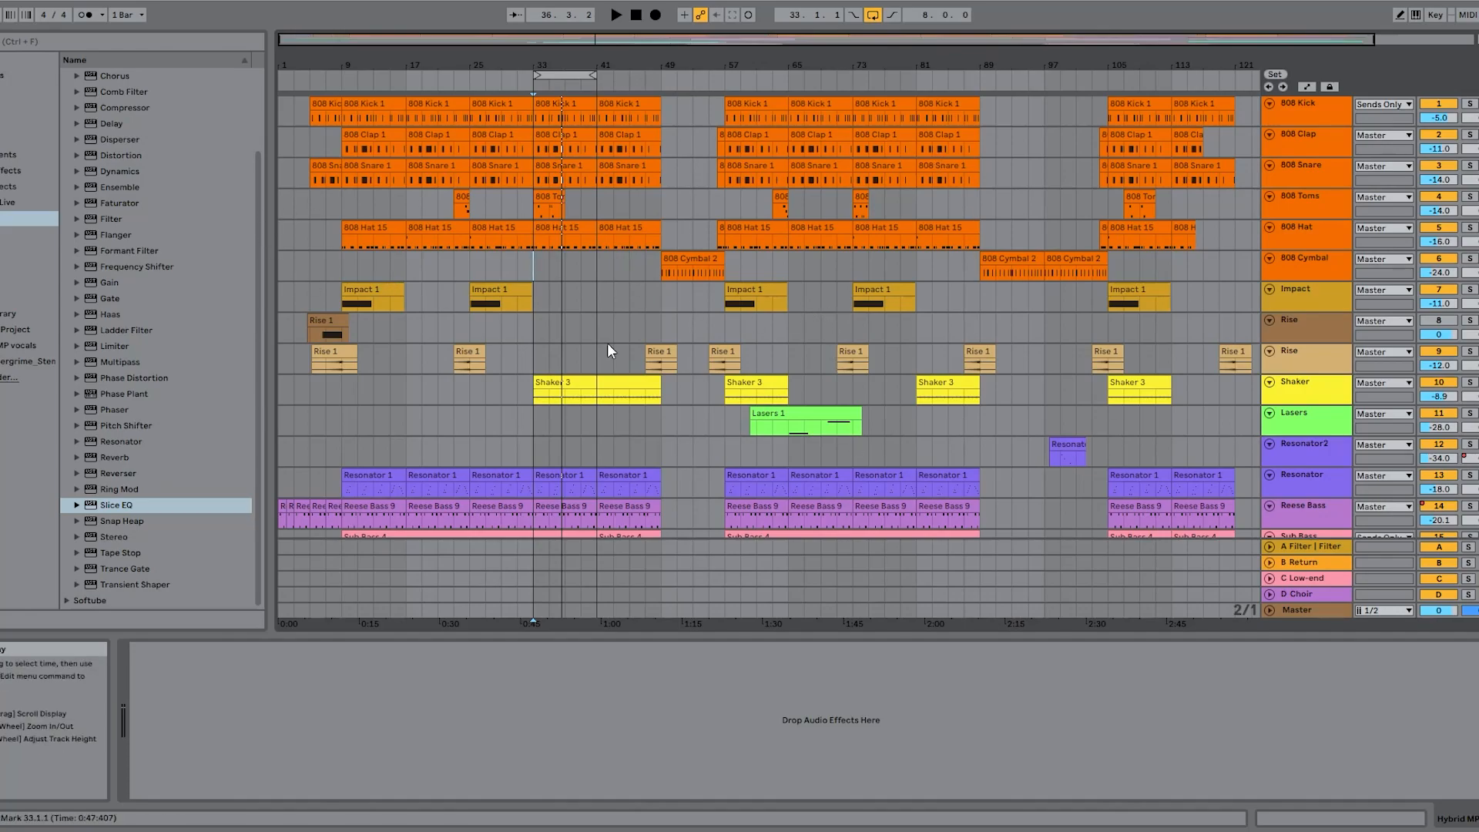
scroll(489, 341, down, 3)
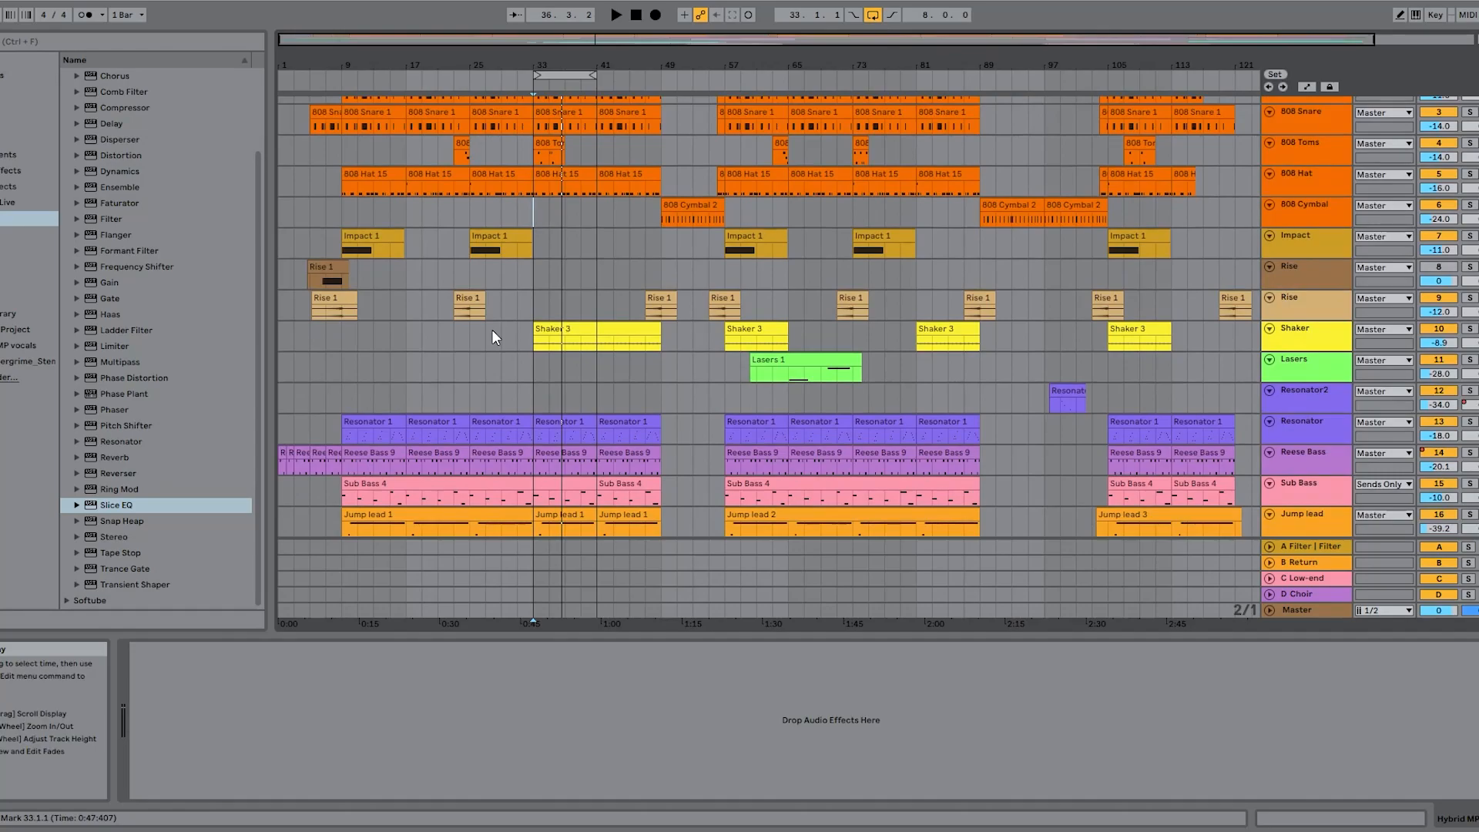
scroll(492, 333, down, 2)
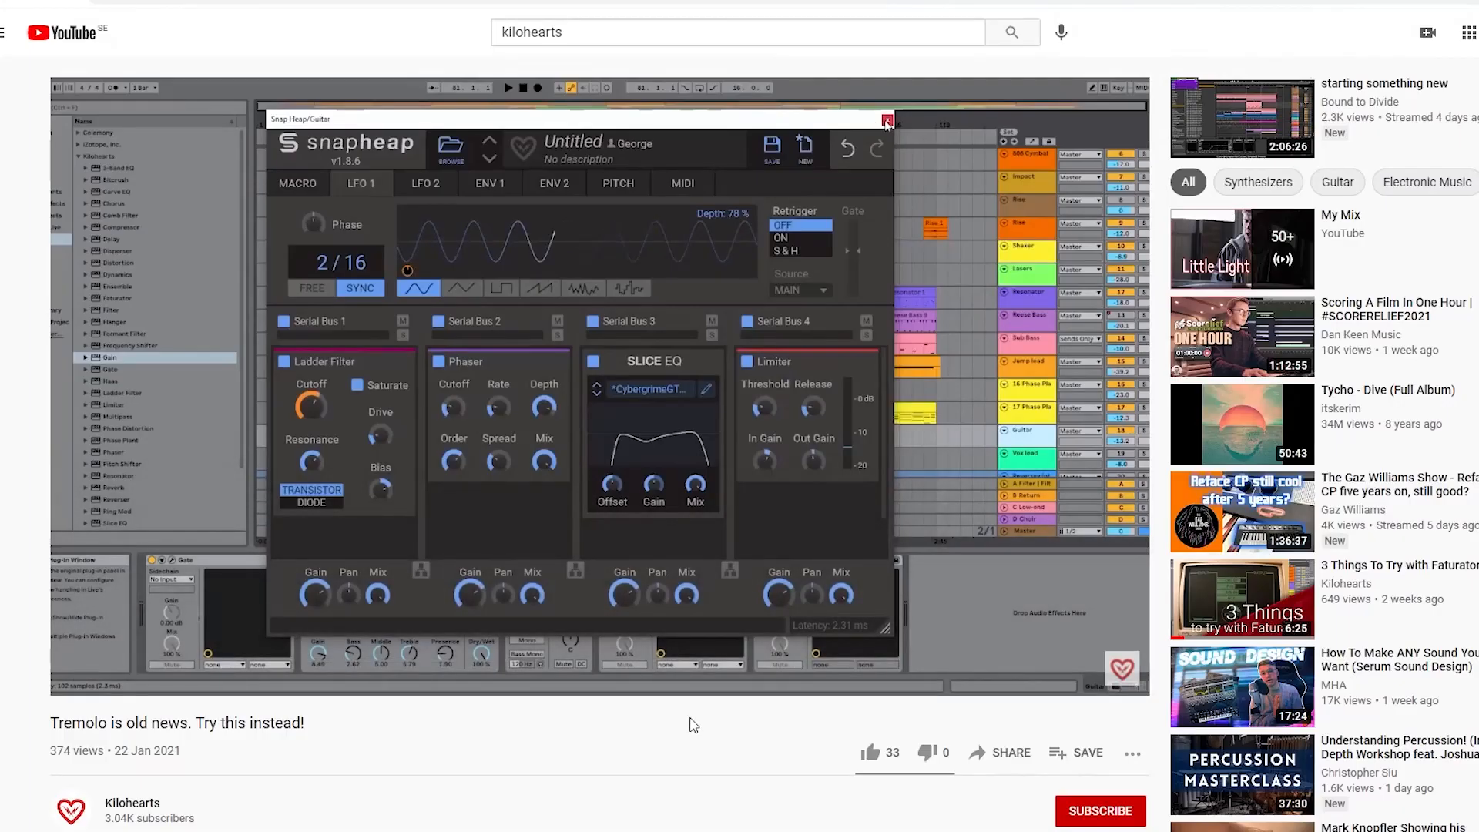
Step: Switch to YouTube, subscribe to the Kilohearts channel with notifications set to All, and like the video
scroll(686, 816, down, 4)
click(1089, 527)
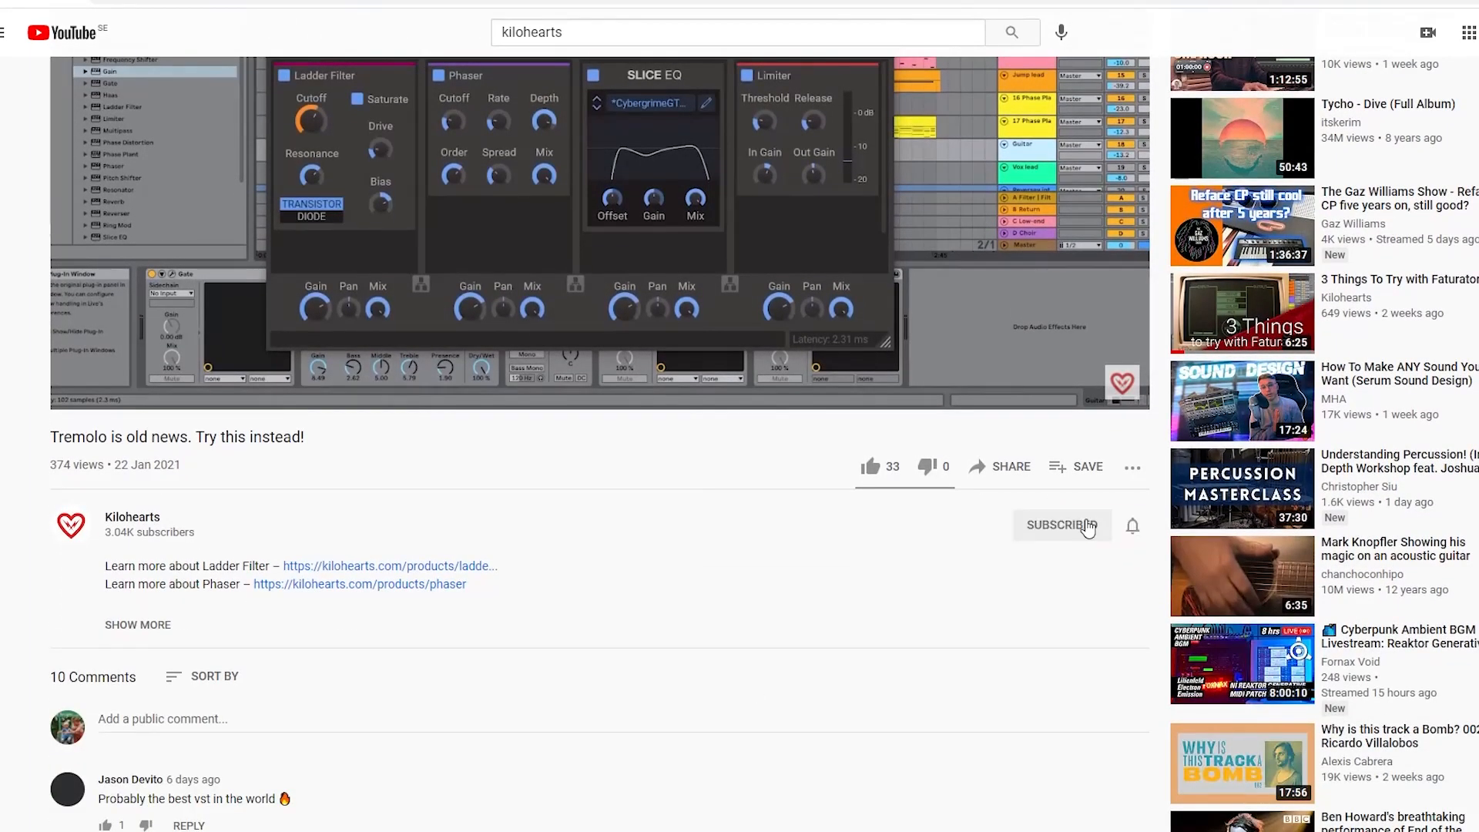
click(1132, 525)
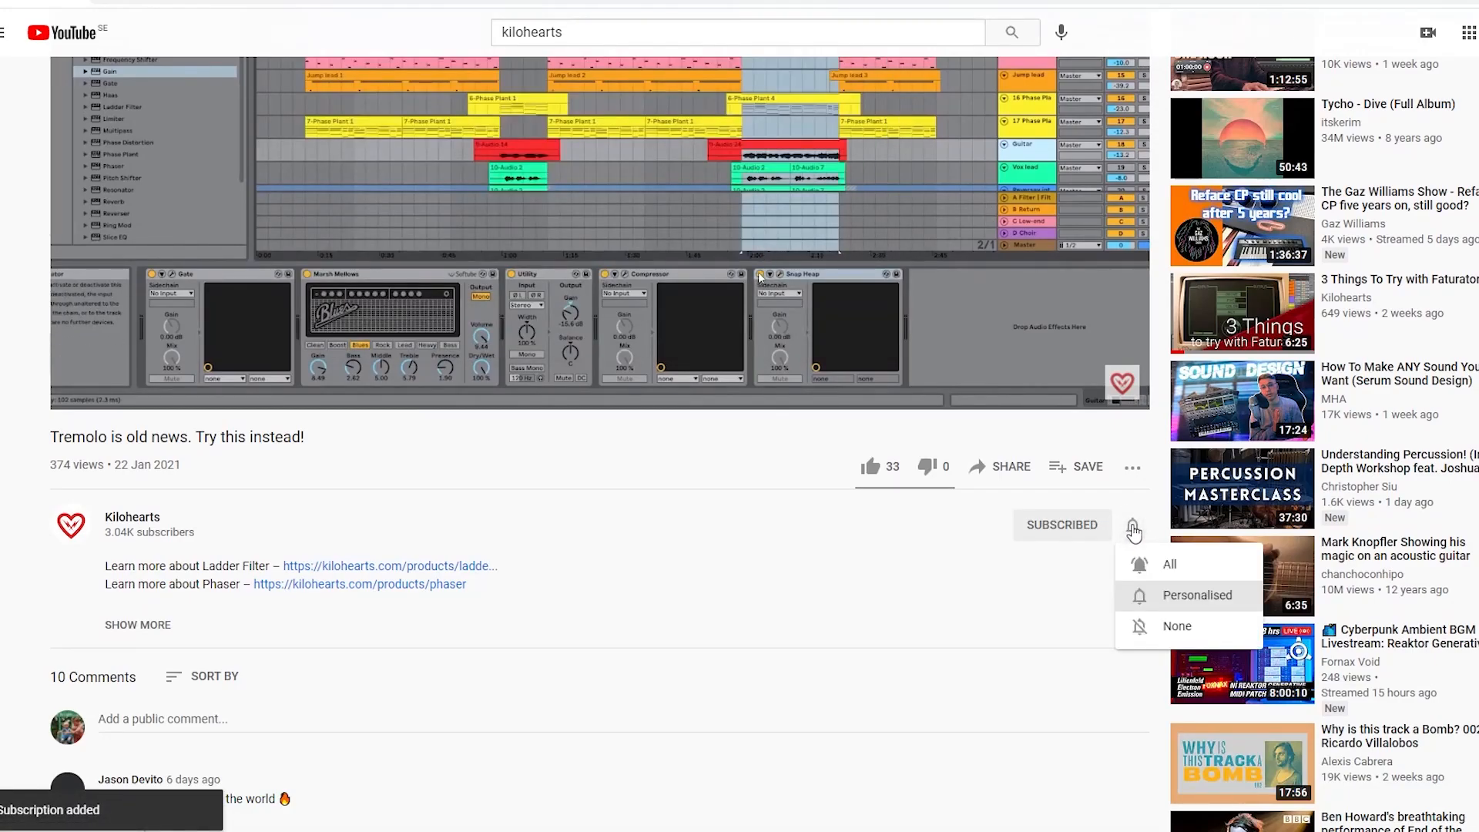
click(1169, 566)
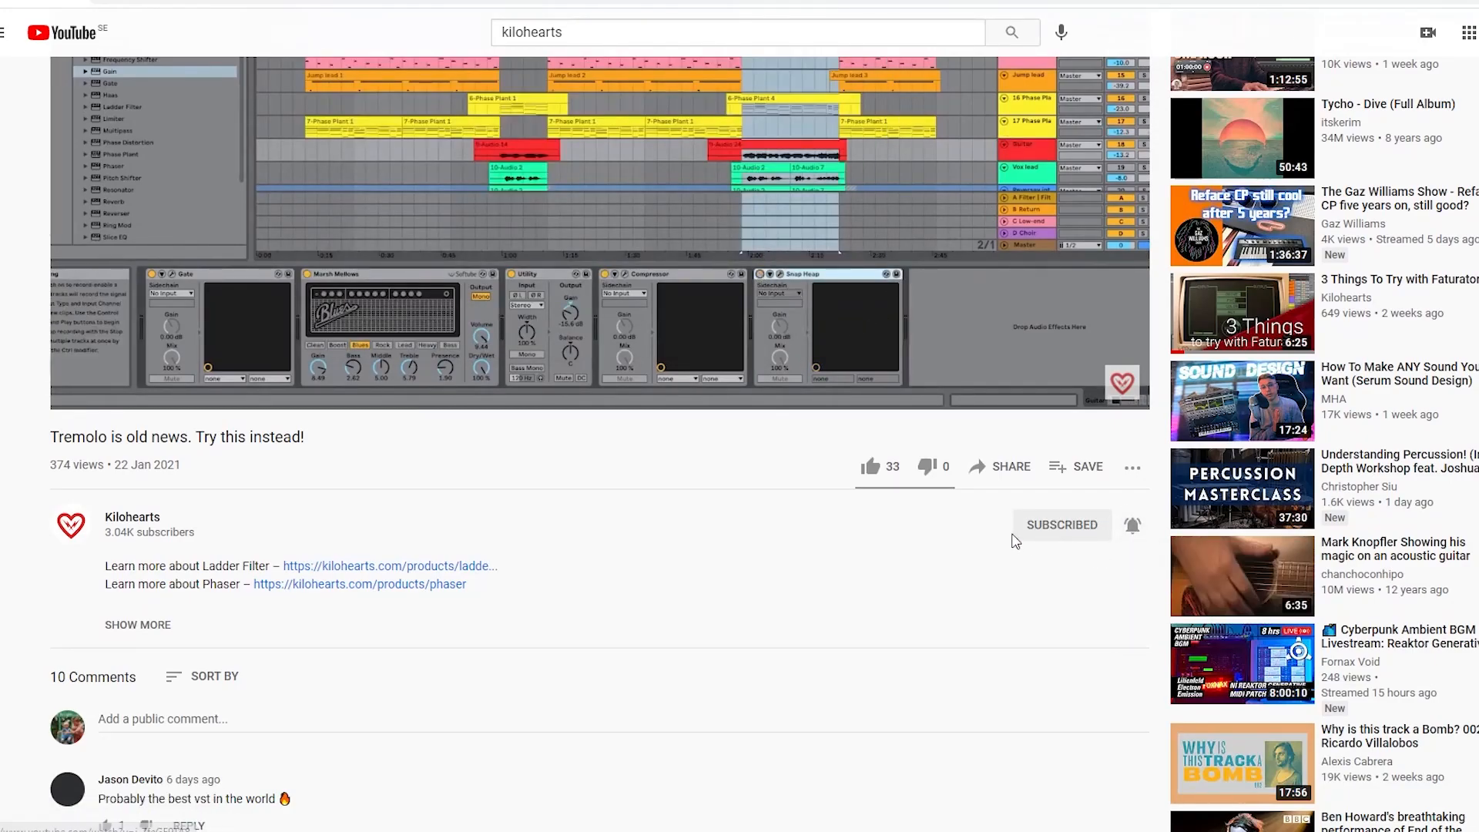
click(871, 467)
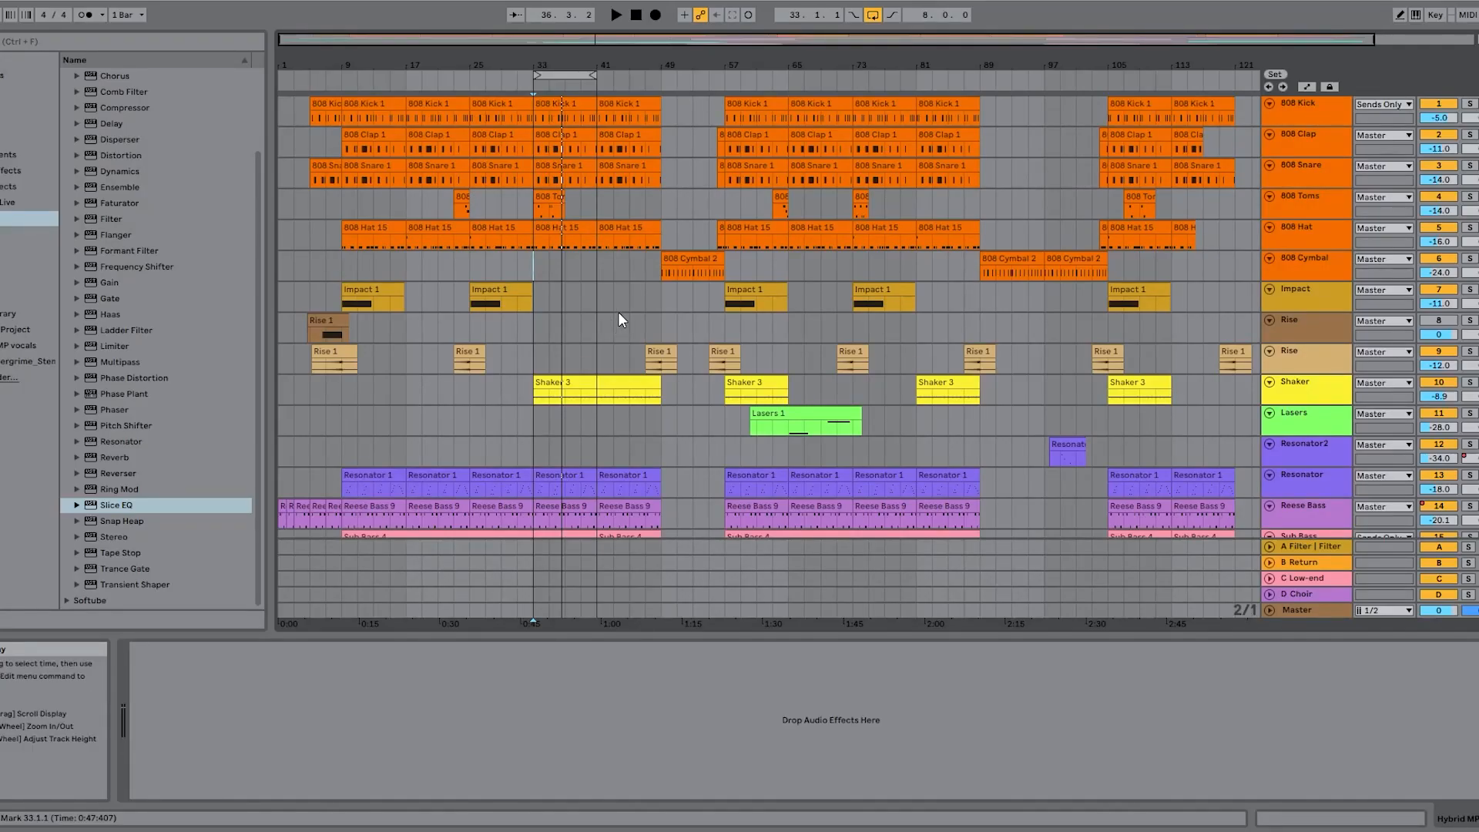
Step: Examine the song's layout across the drum, effect, bass, synth, guitar and vocal tracks
scroll(555, 274, down, 1)
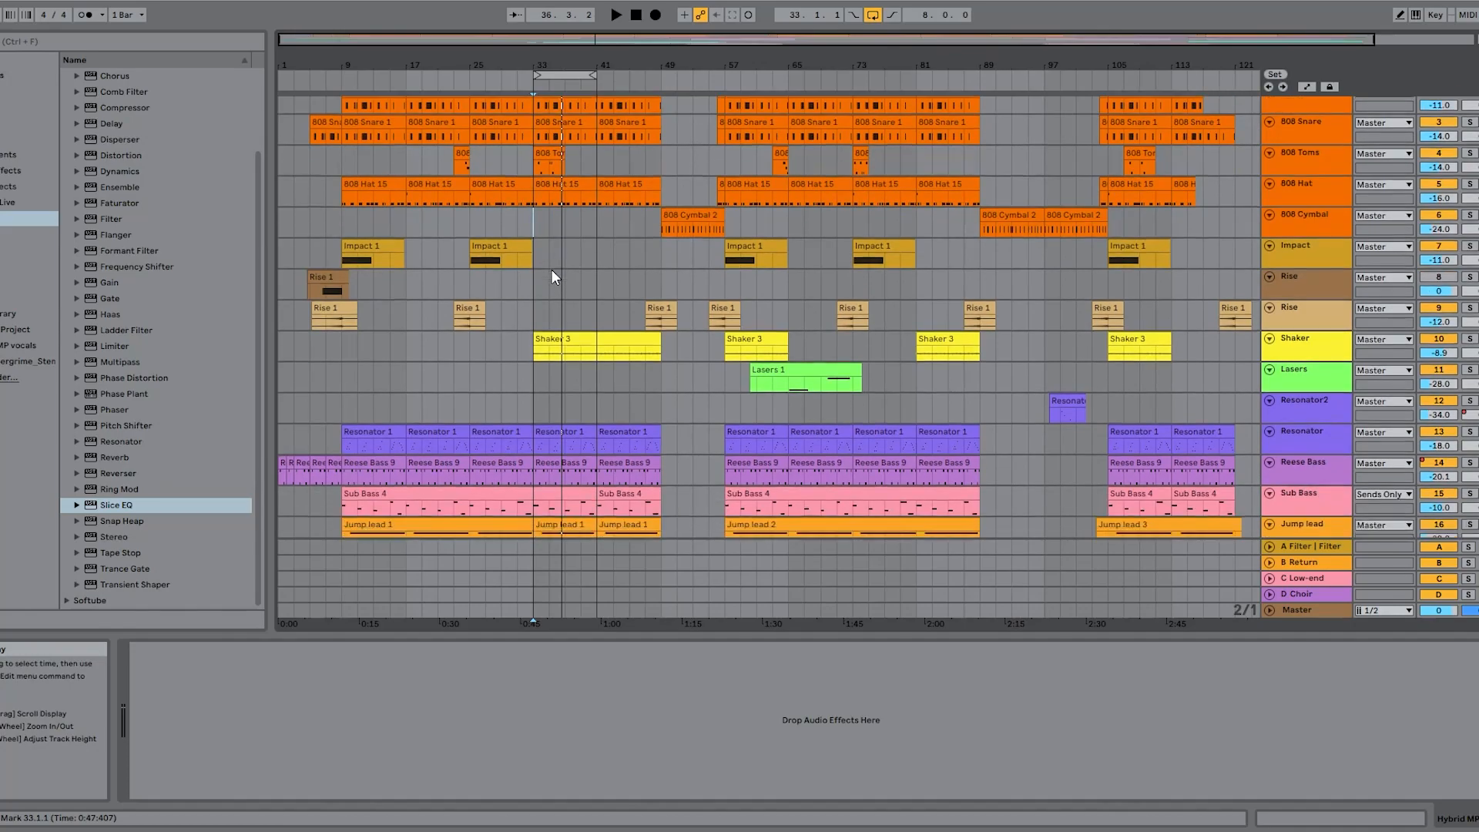
scroll(667, 245, down, 1)
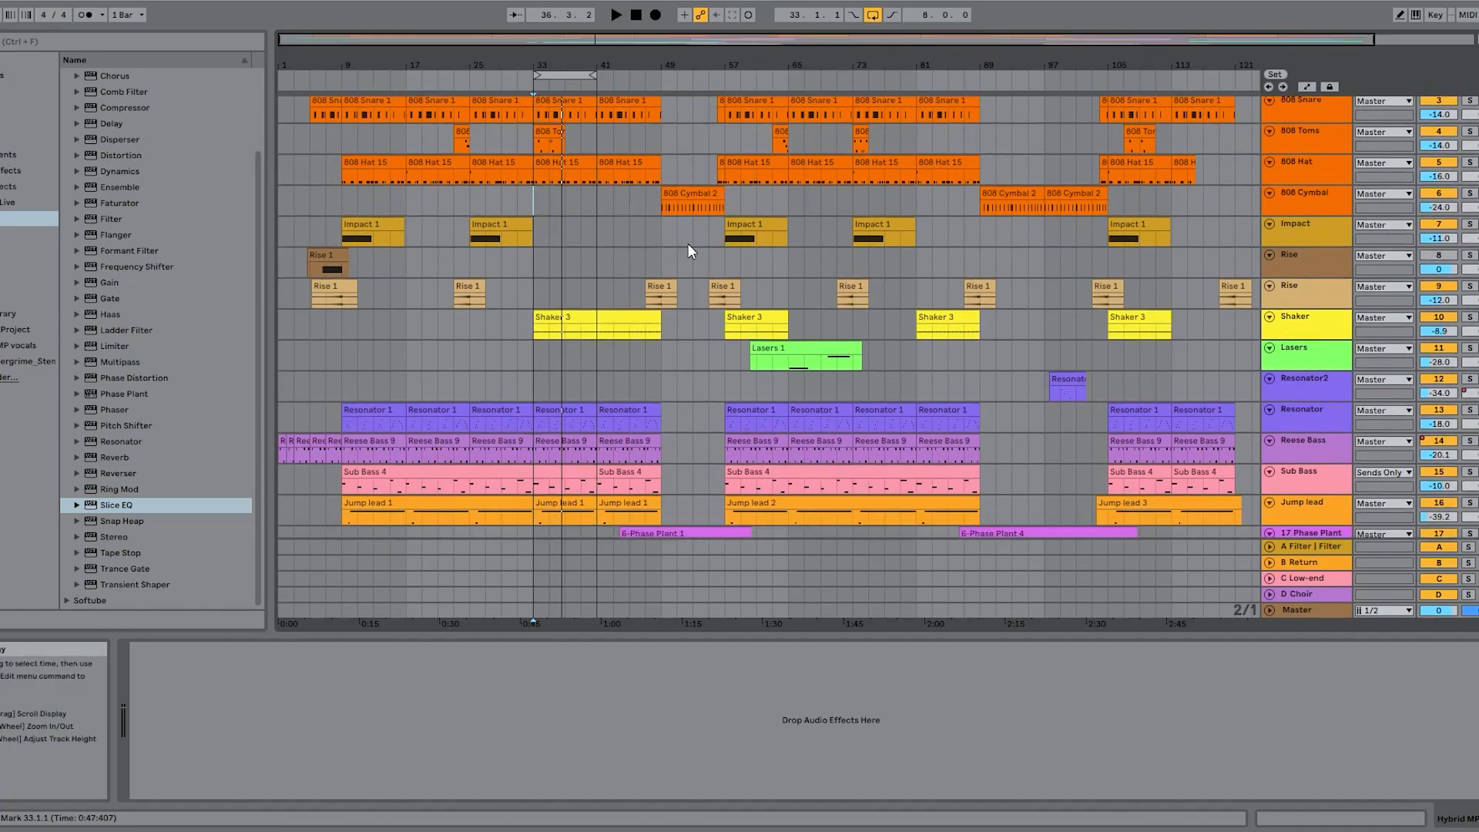
scroll(686, 253, down, 3)
scroll(688, 253, up, 4)
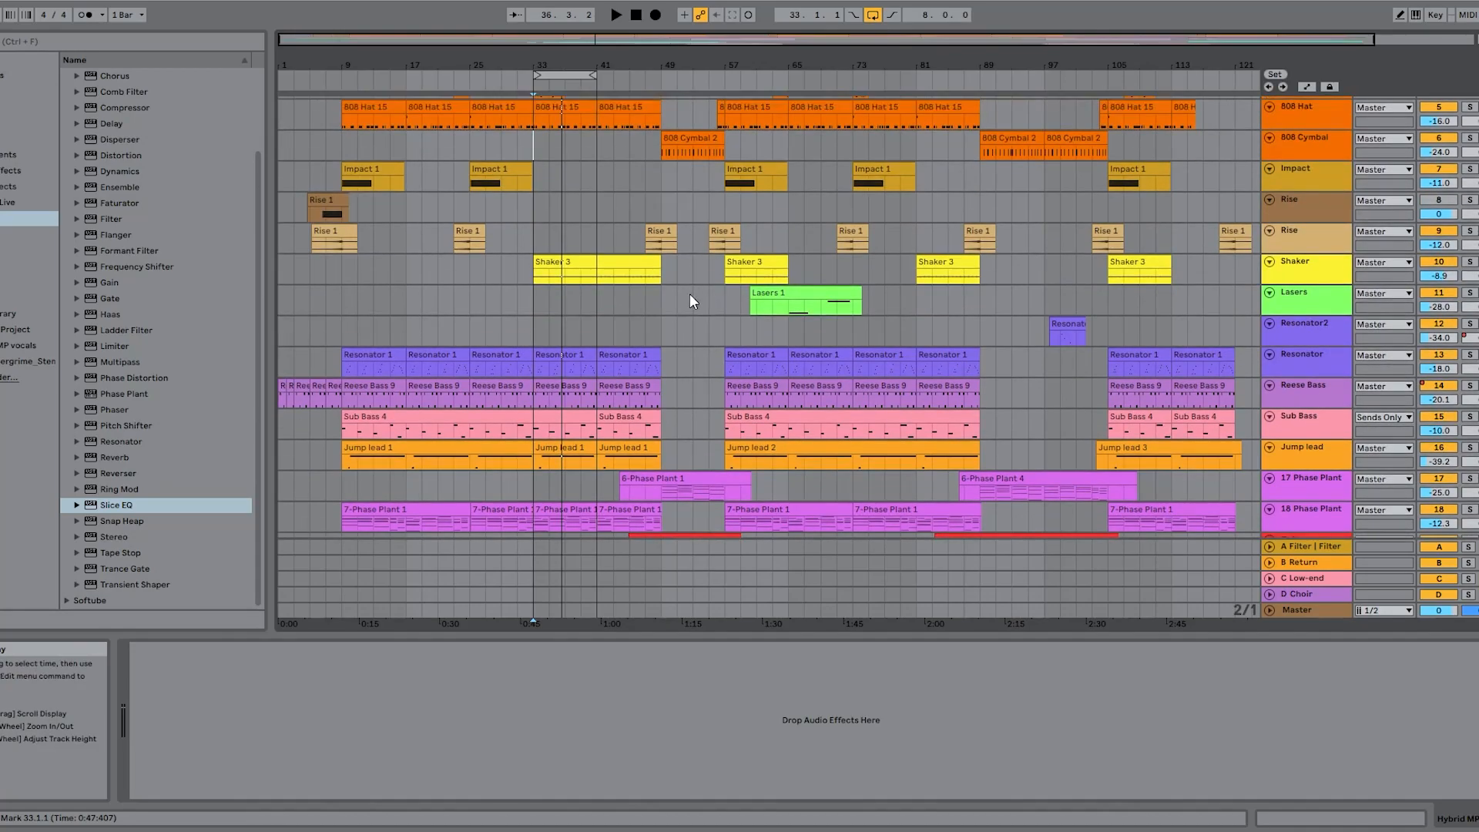
scroll(681, 299, up, 2)
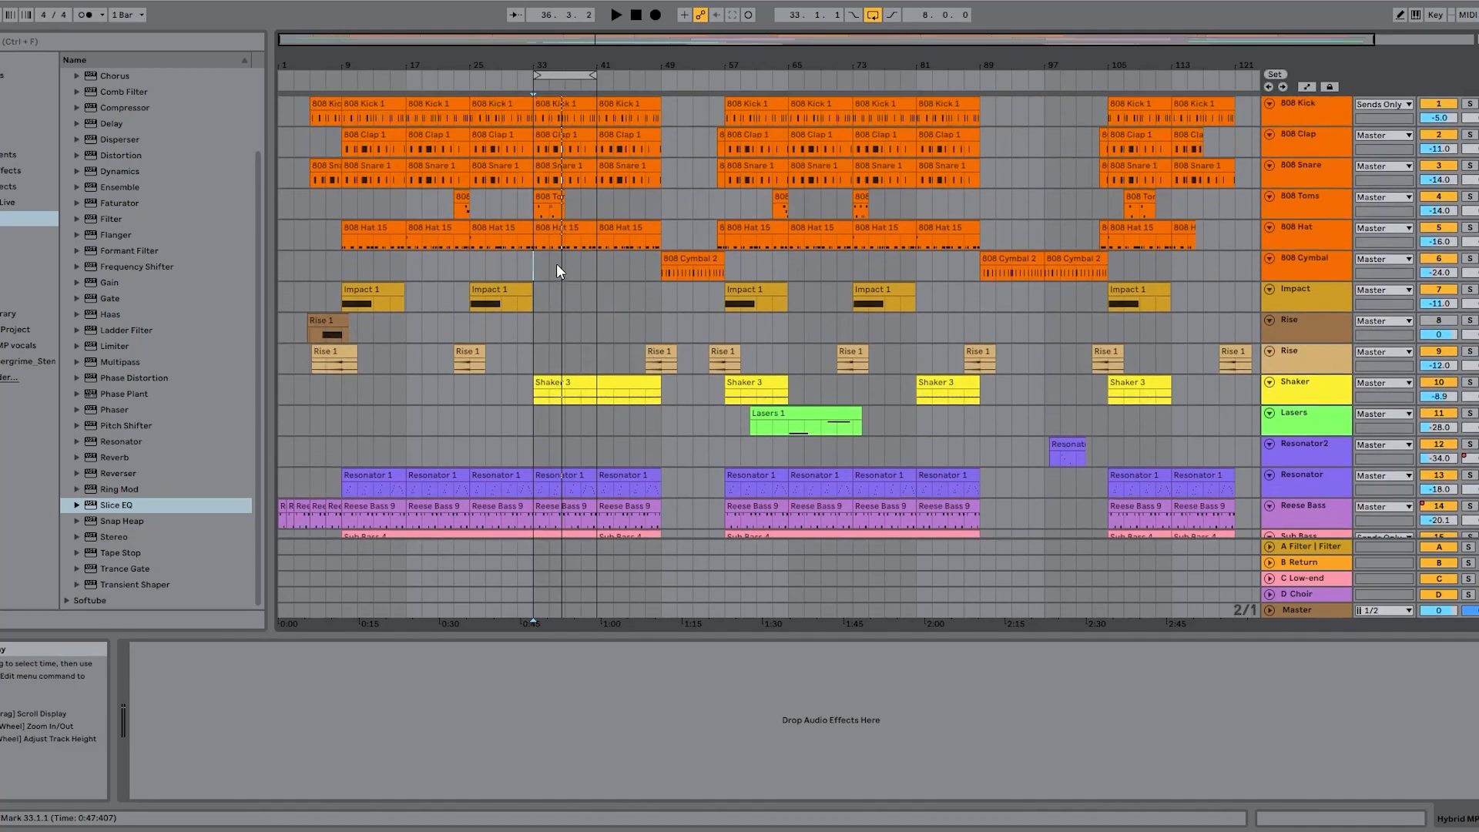
scroll(557, 279, down, 1)
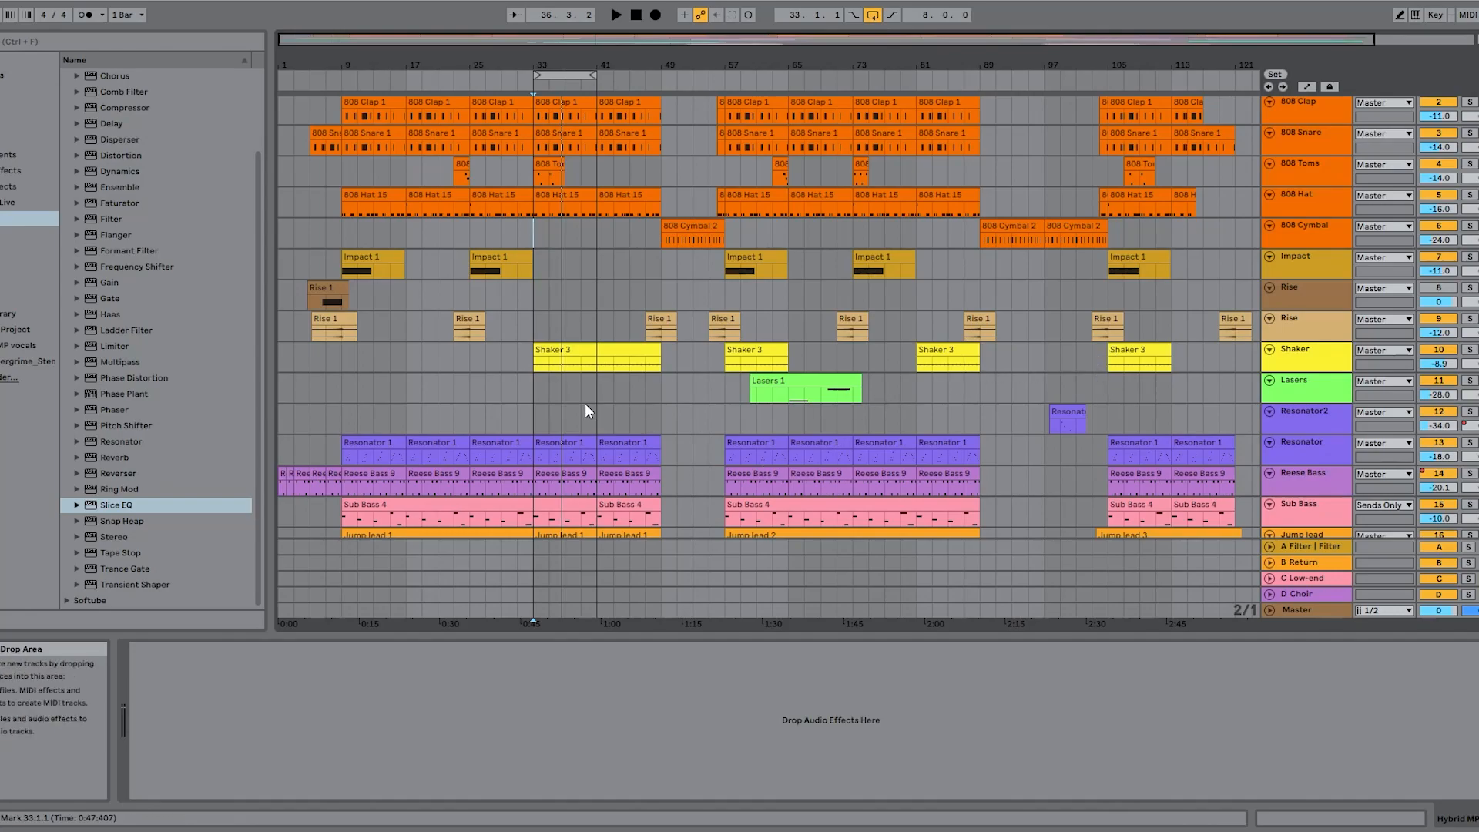
scroll(616, 385, up, 1)
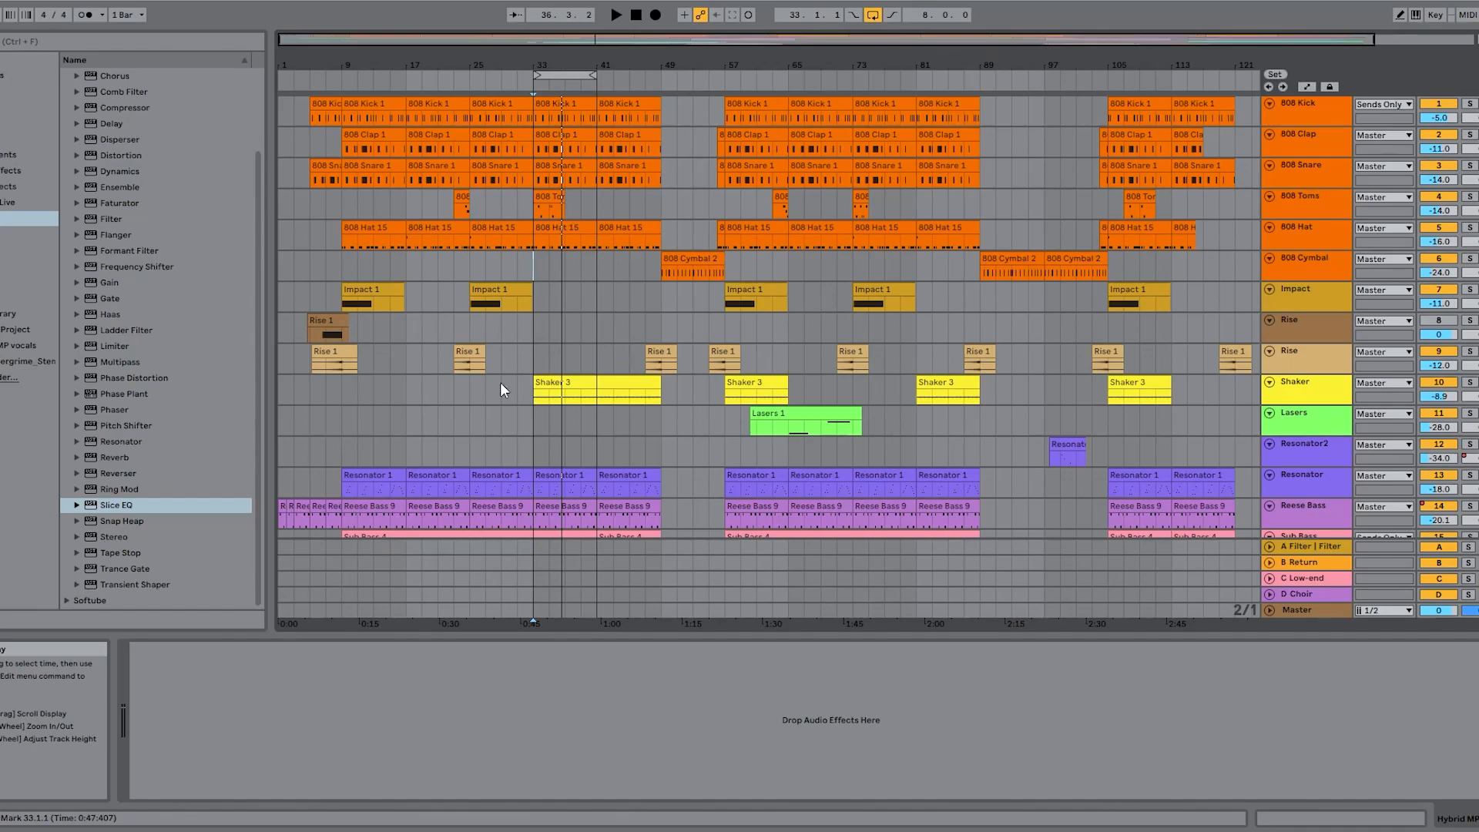
scroll(478, 307, down, 3)
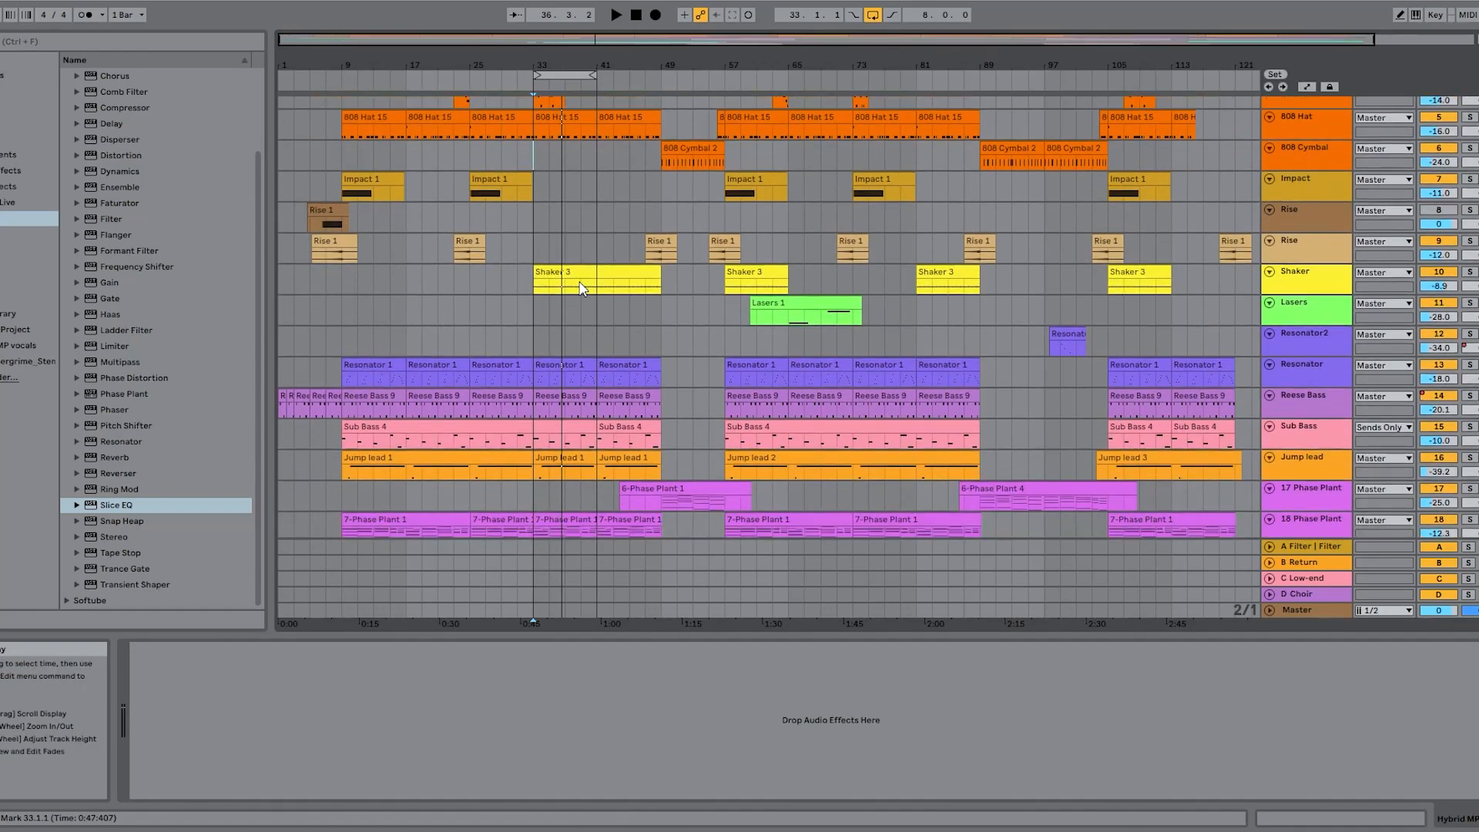
scroll(592, 305, down, 3)
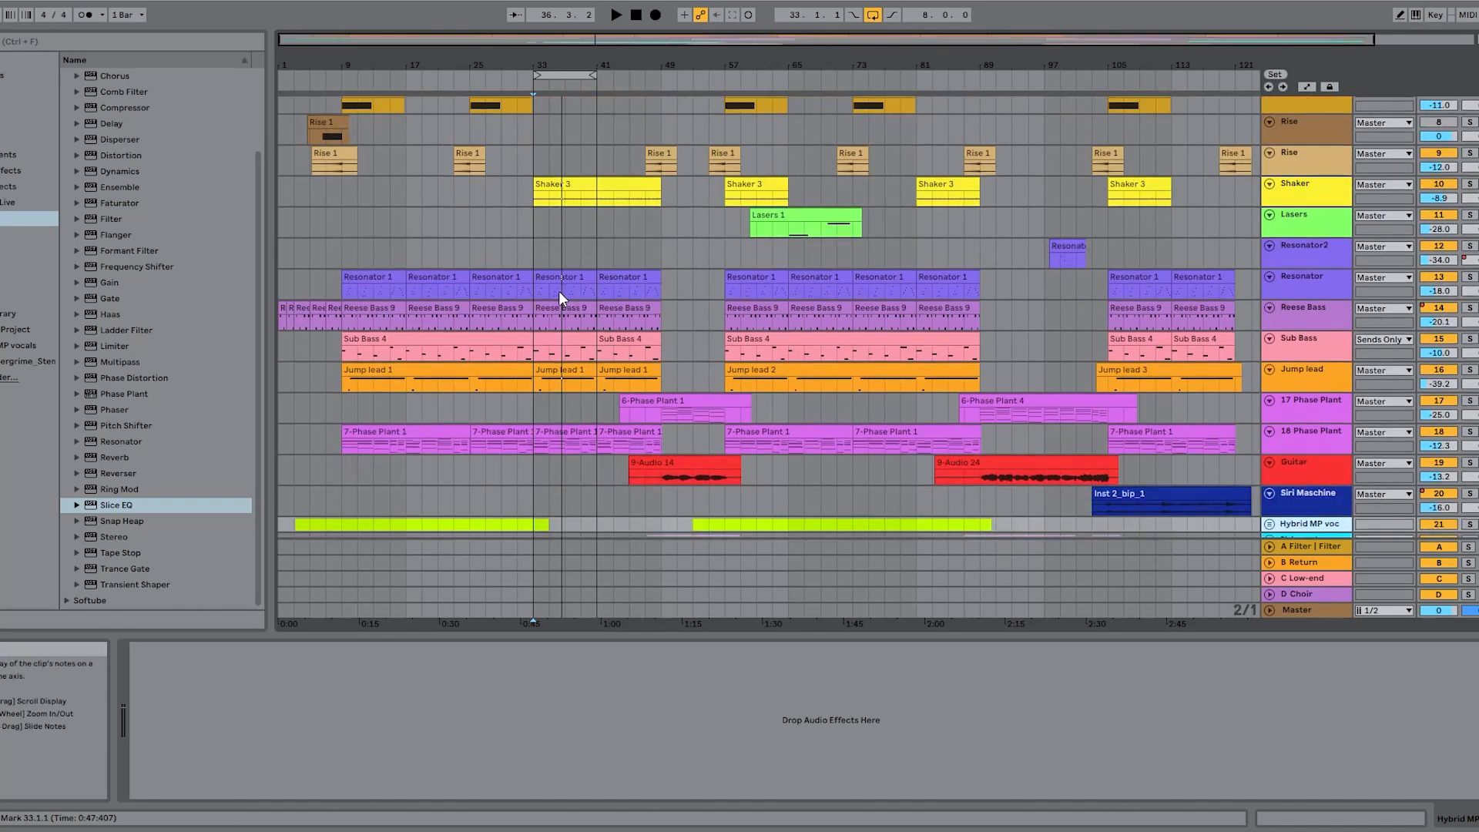
scroll(558, 291, down, 3)
scroll(537, 341, up, 1)
scroll(580, 369, up, 8)
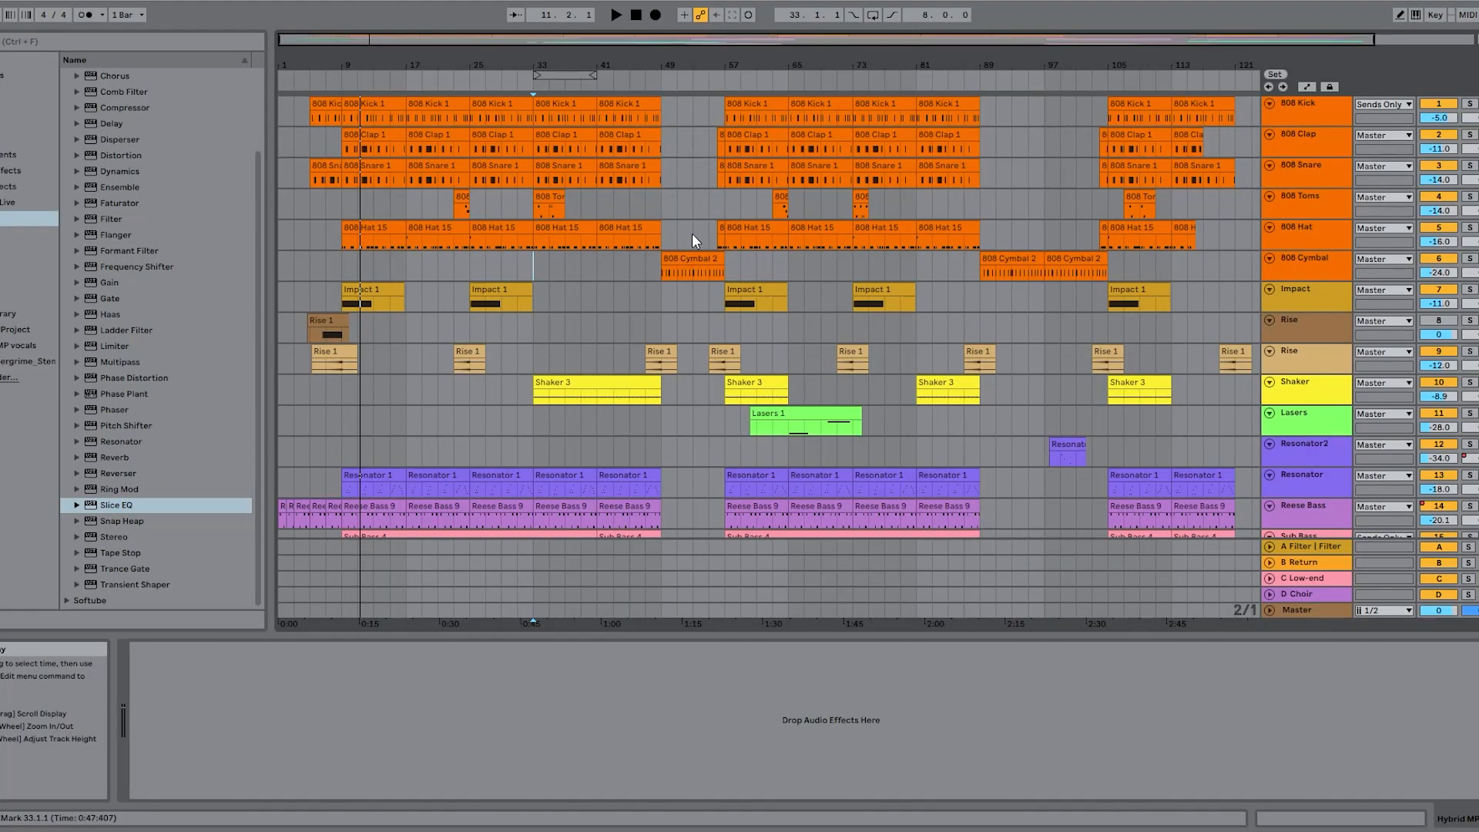
scroll(779, 223, down, 4)
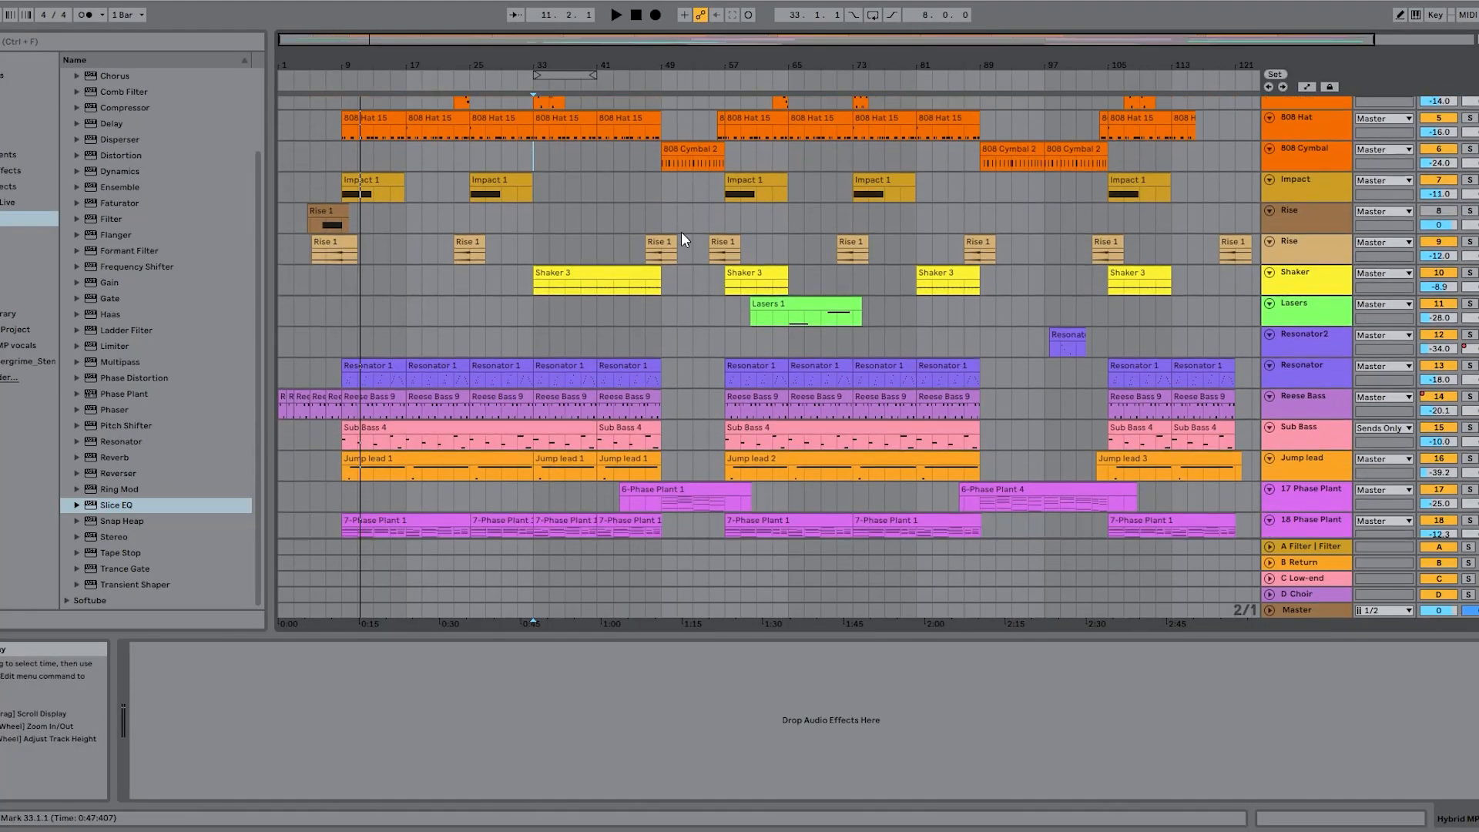
scroll(677, 242, up, 4)
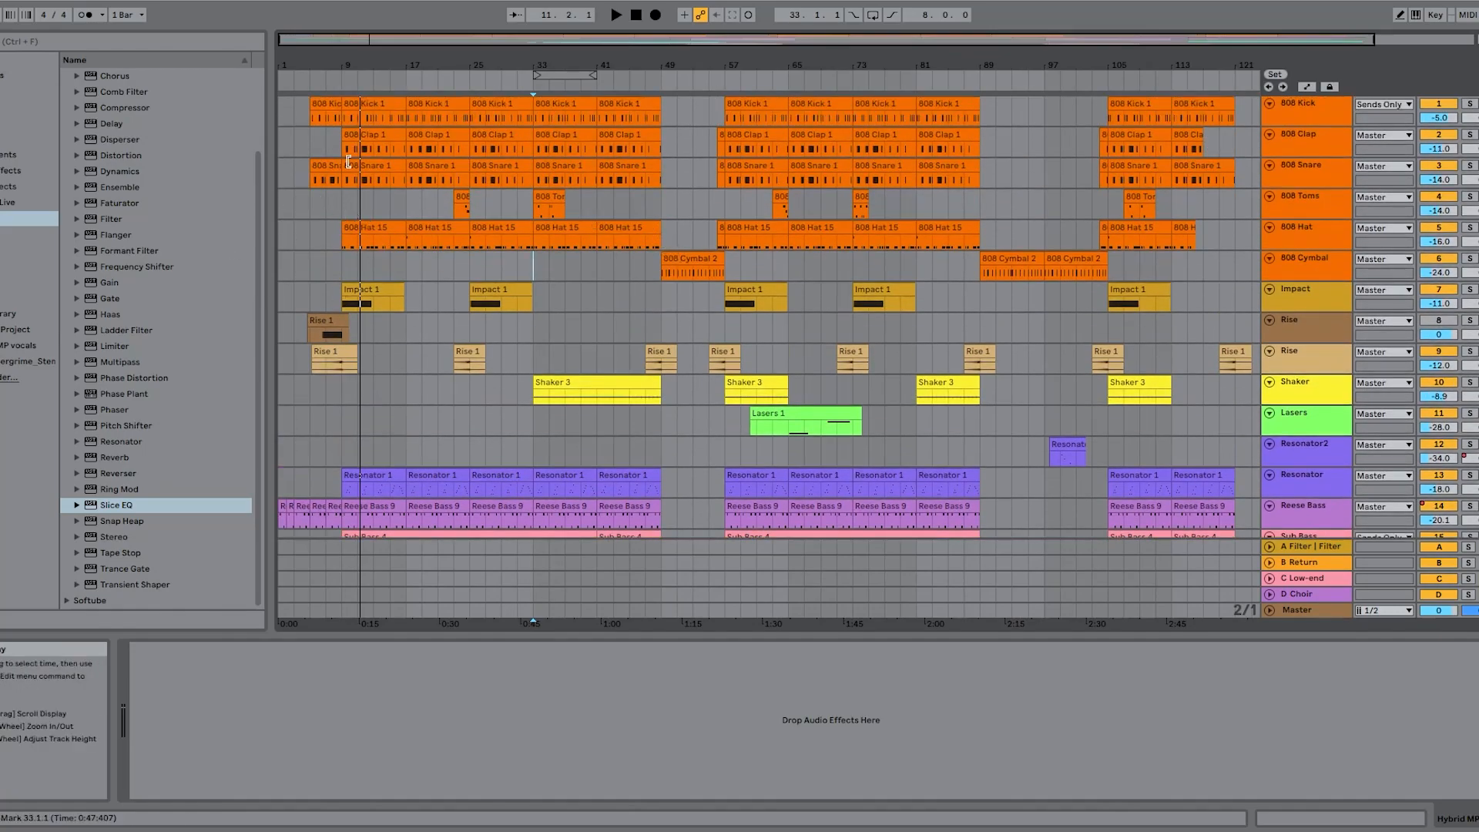
Step: Play the arrangement from bar 9 and from bar 49, look over its lower tracks, and stop playback
click(344, 80)
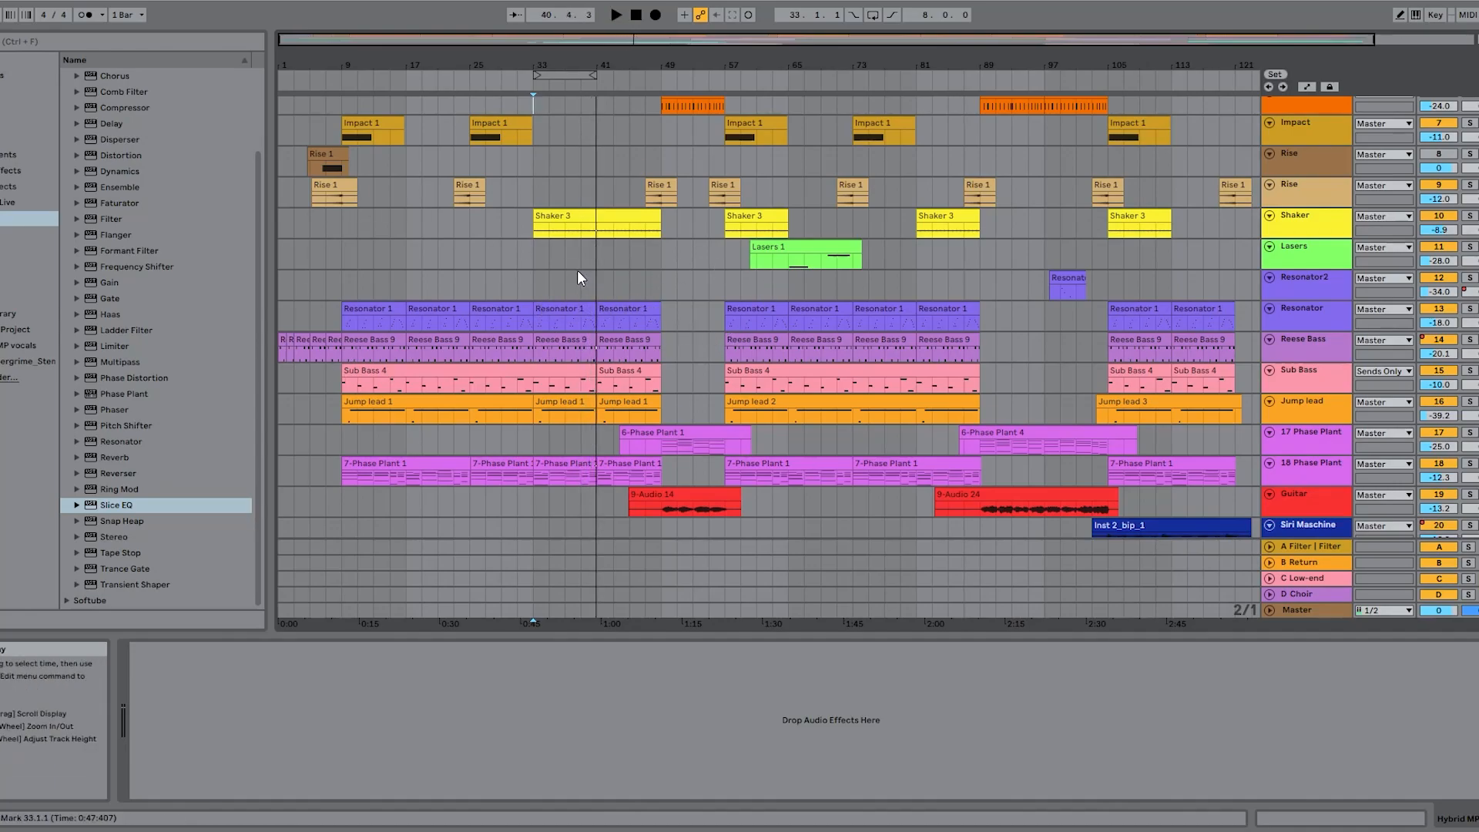
scroll(585, 248, down, 5)
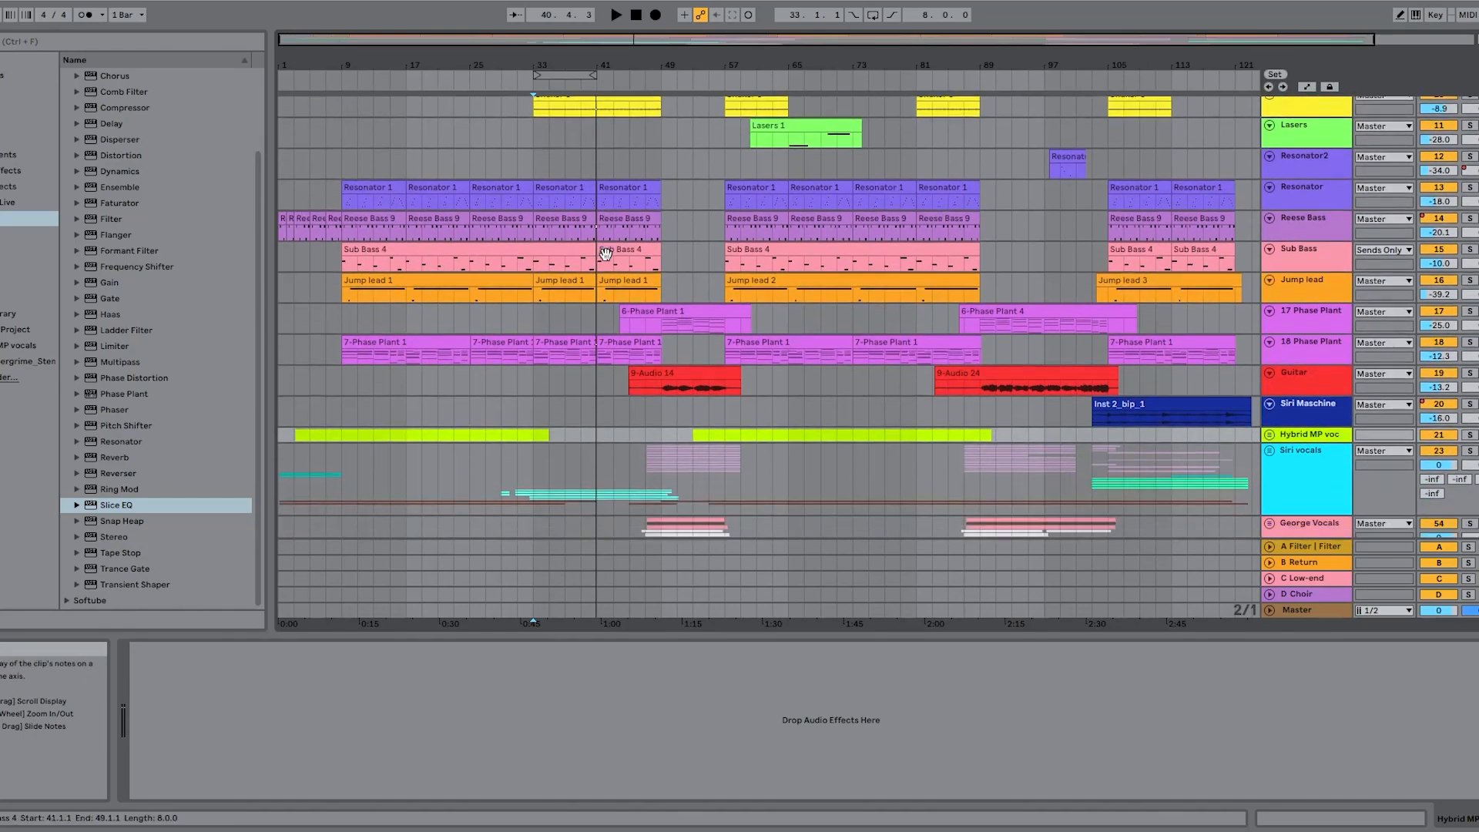
scroll(601, 270, down, 2)
scroll(599, 285, up, 5)
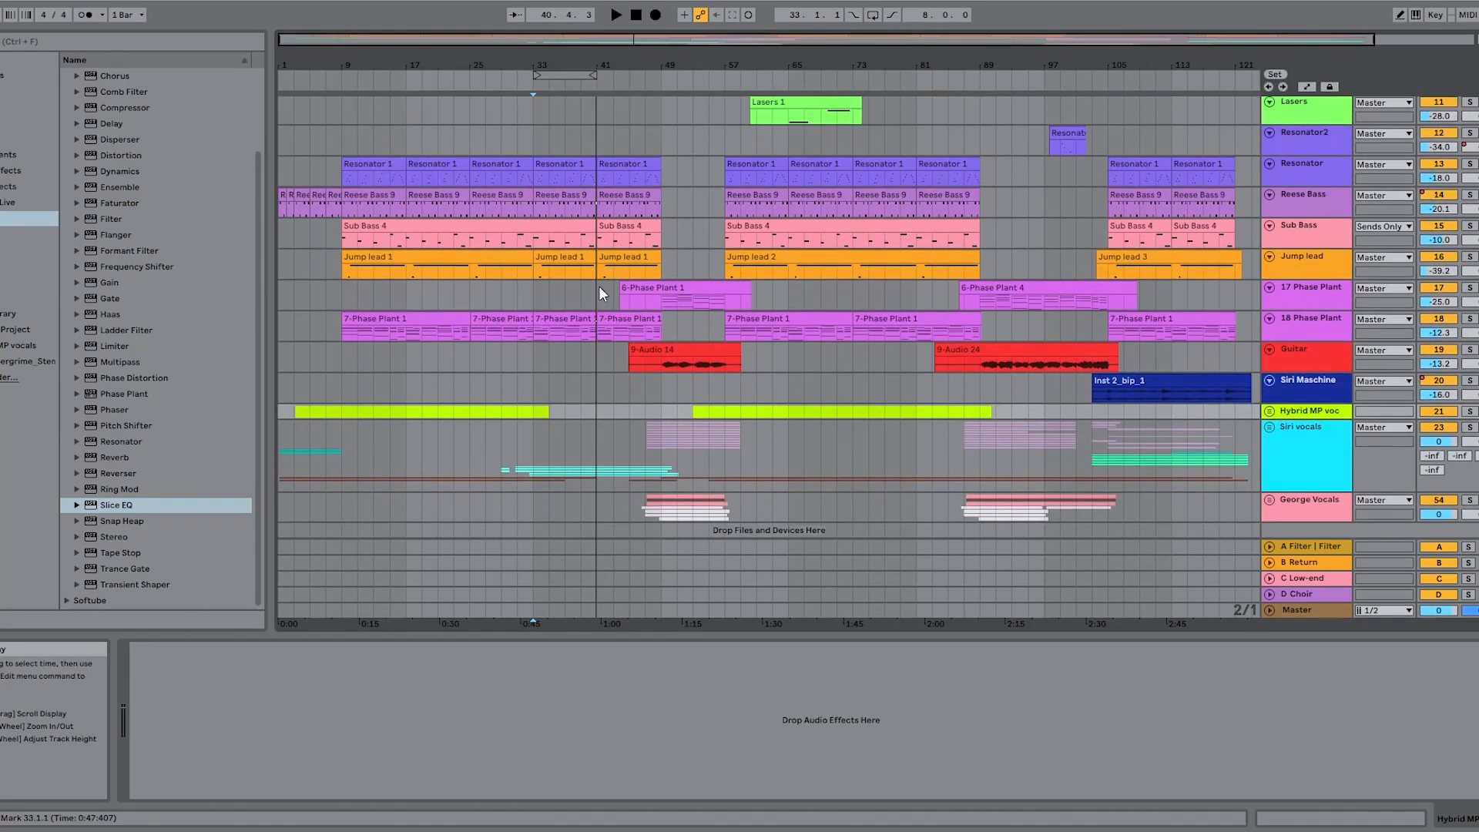
scroll(583, 320, up, 7)
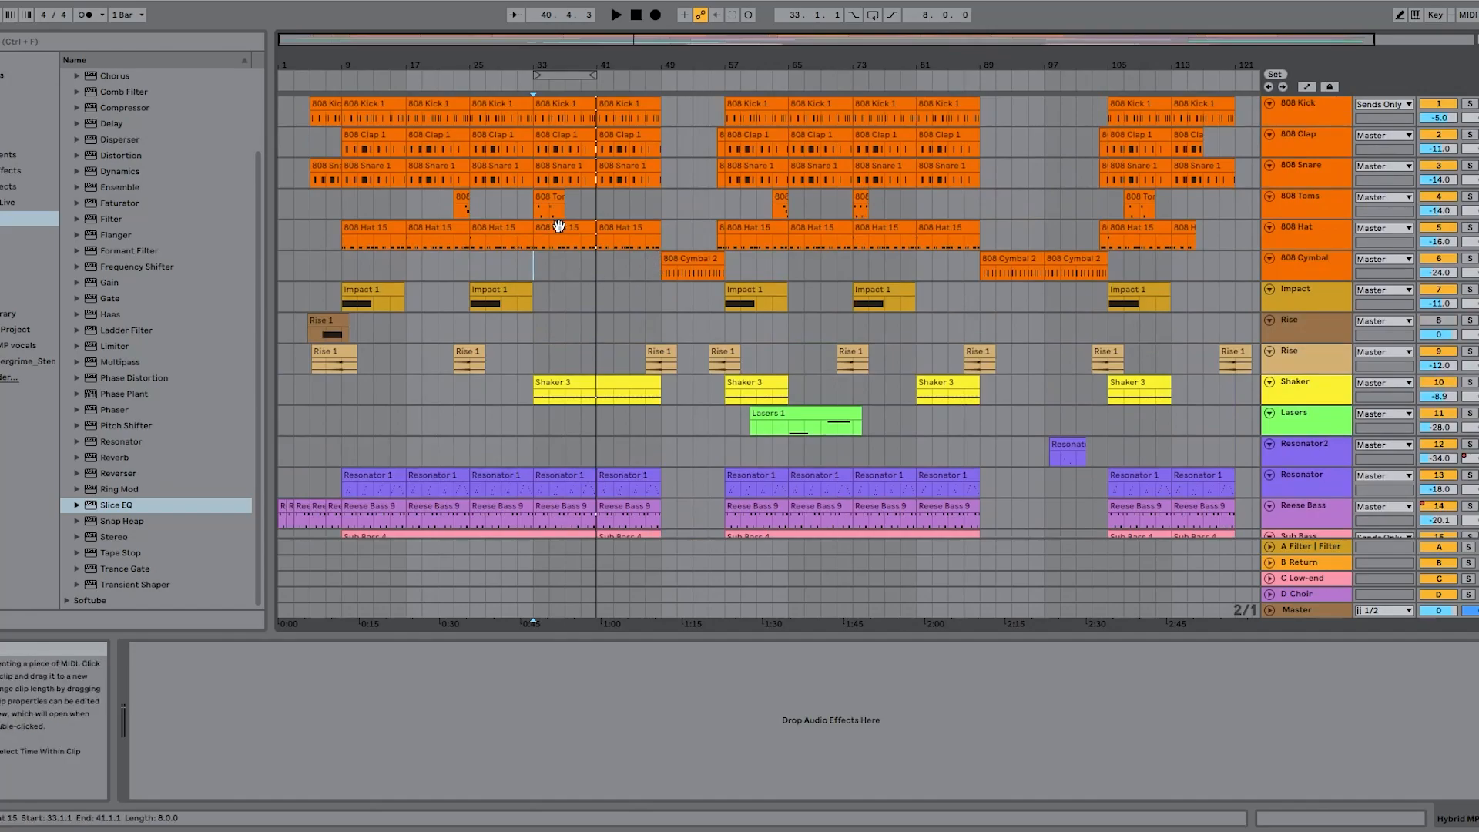
click(658, 77)
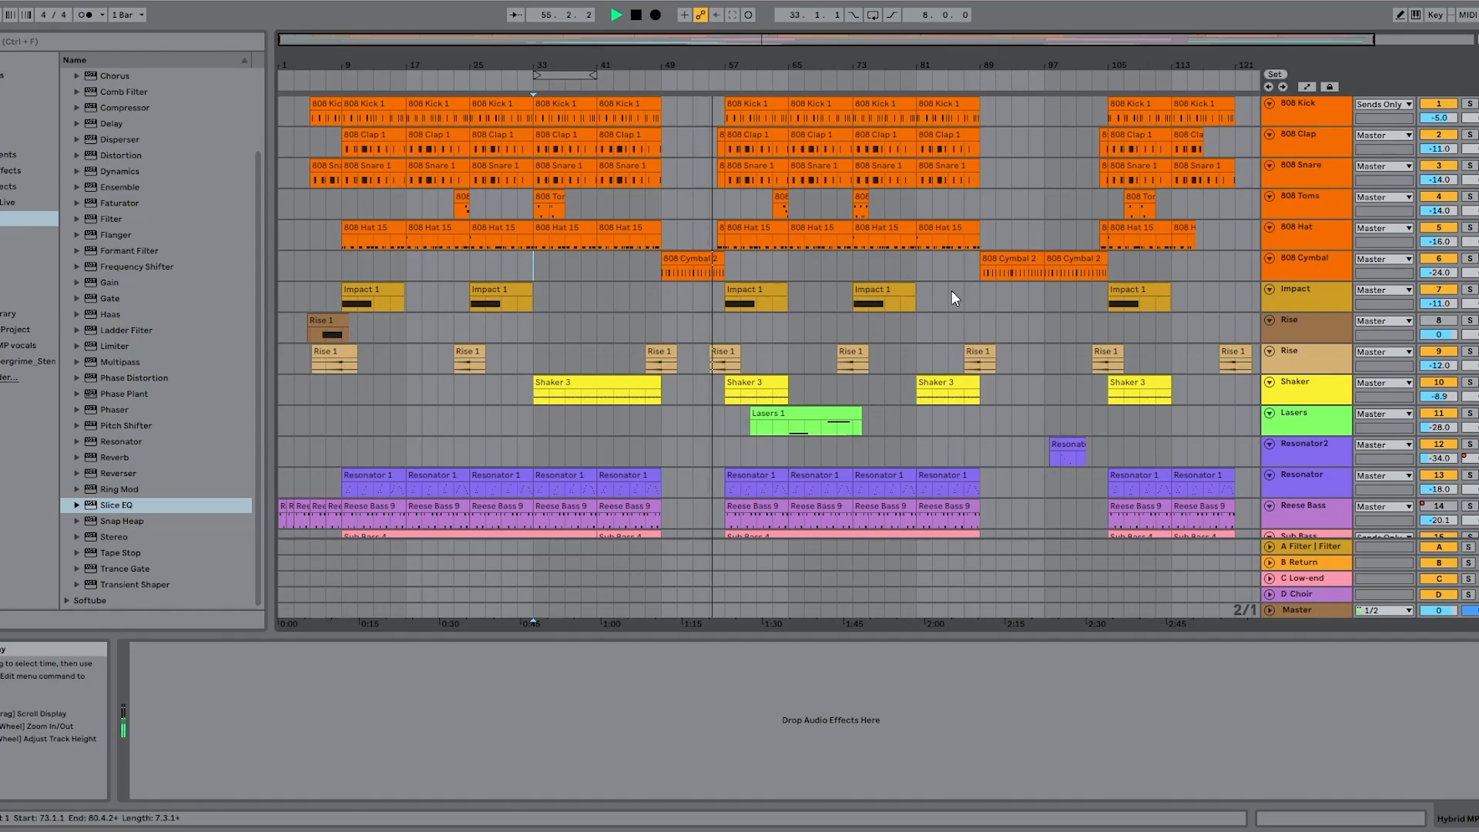
key(space)
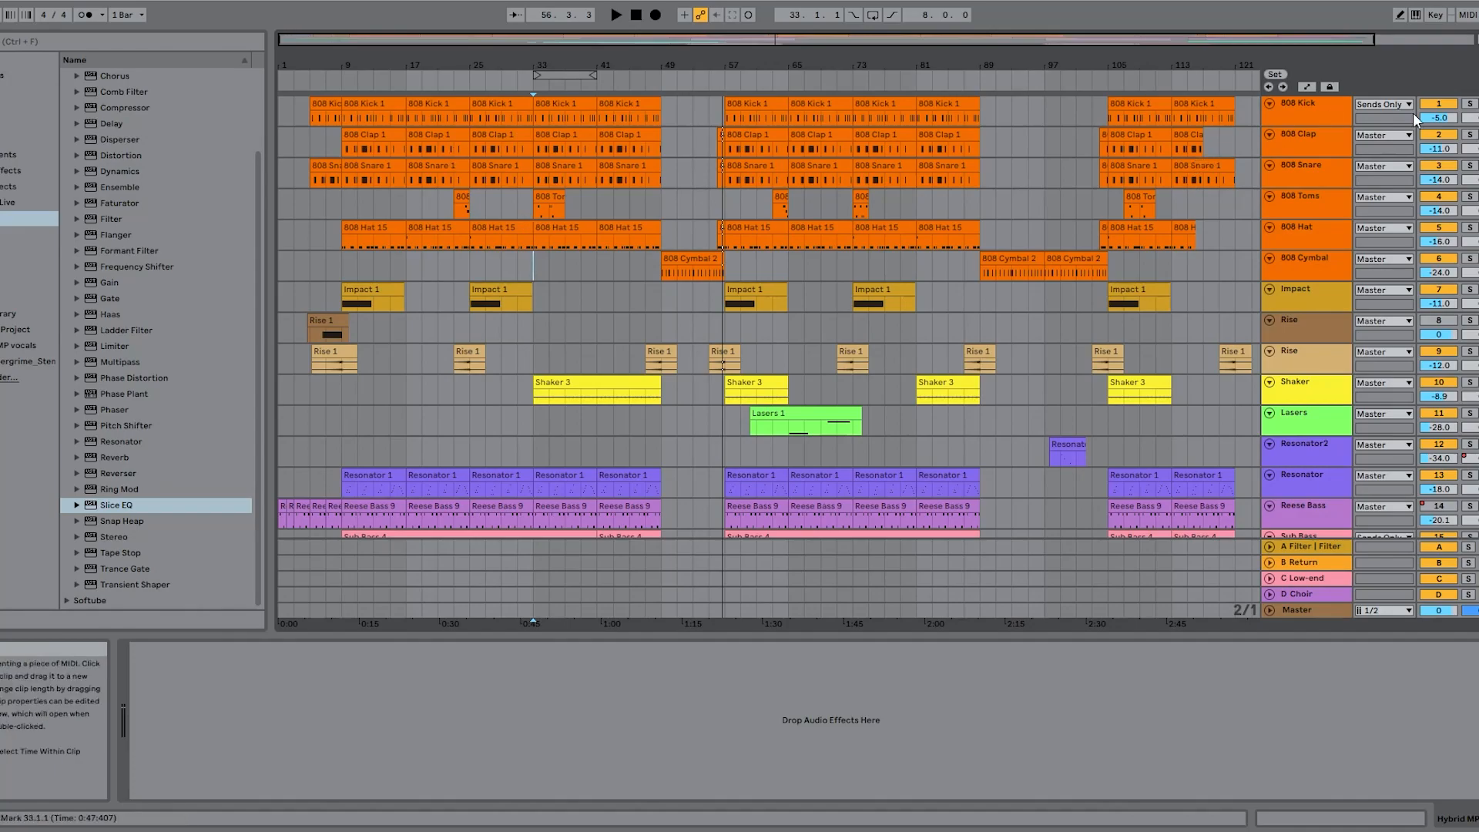
Step: Solo the 808 Kick track and play the song with the loop enabled over bars 33 to 41
click(1470, 103)
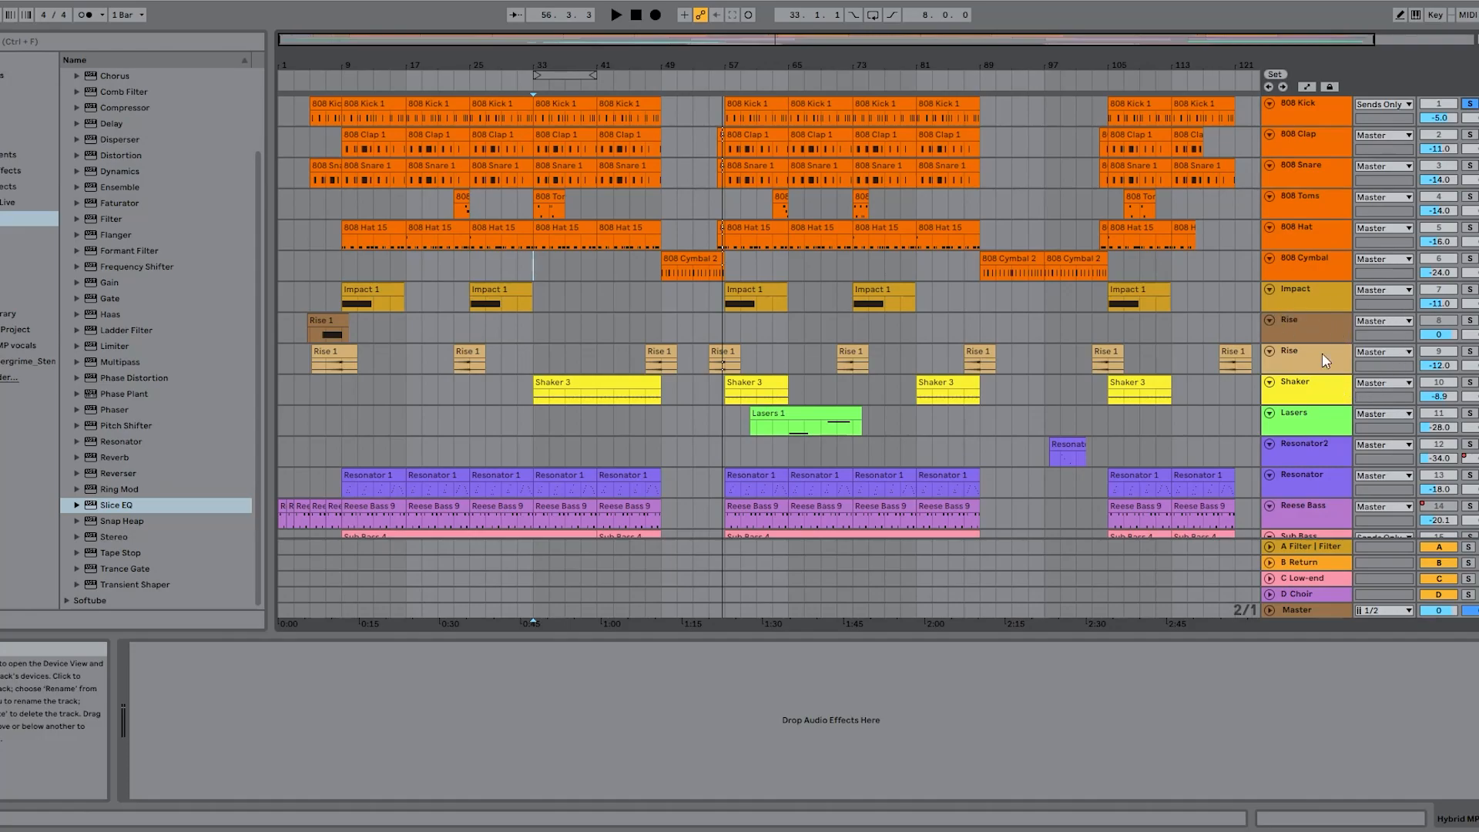
scroll(1403, 446, down, 1)
key(space)
click(873, 14)
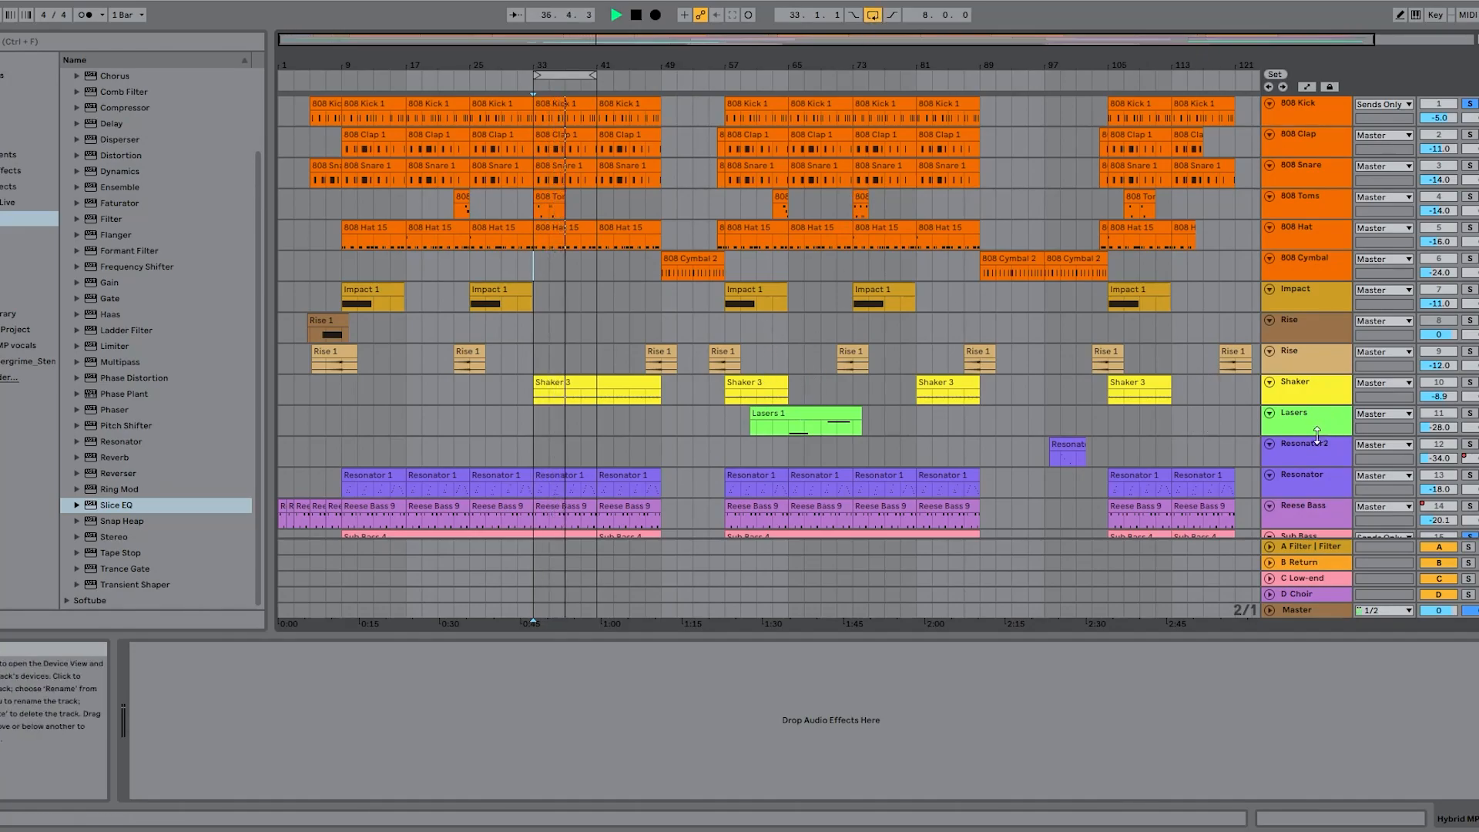
Step: Solo the Reese Bass, add the 808 Kick, Sub Bass and Resonator to the solo, and restart the looped playback from bar 33
click(1471, 509)
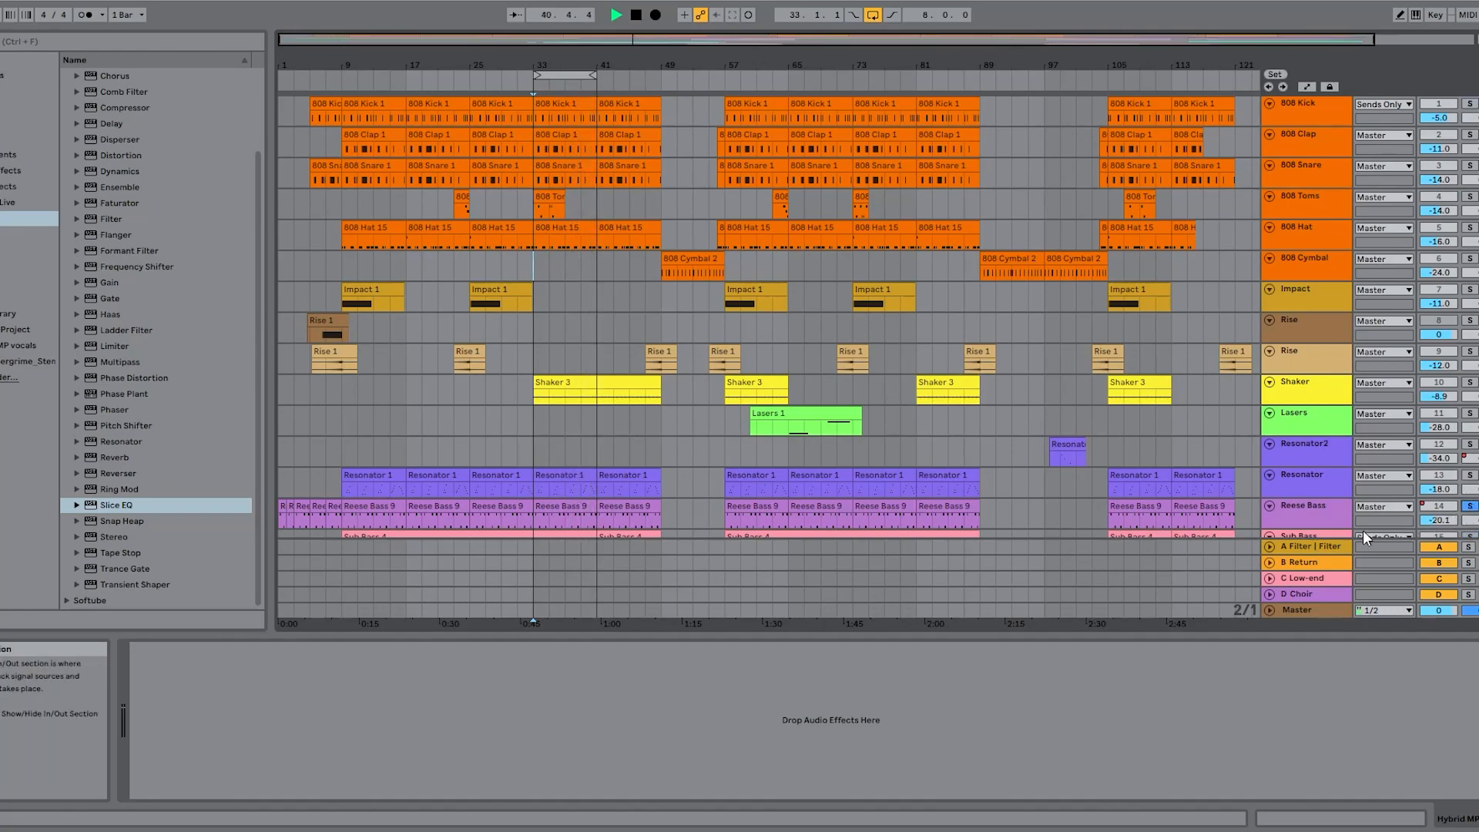
ctrl+click(1470, 104)
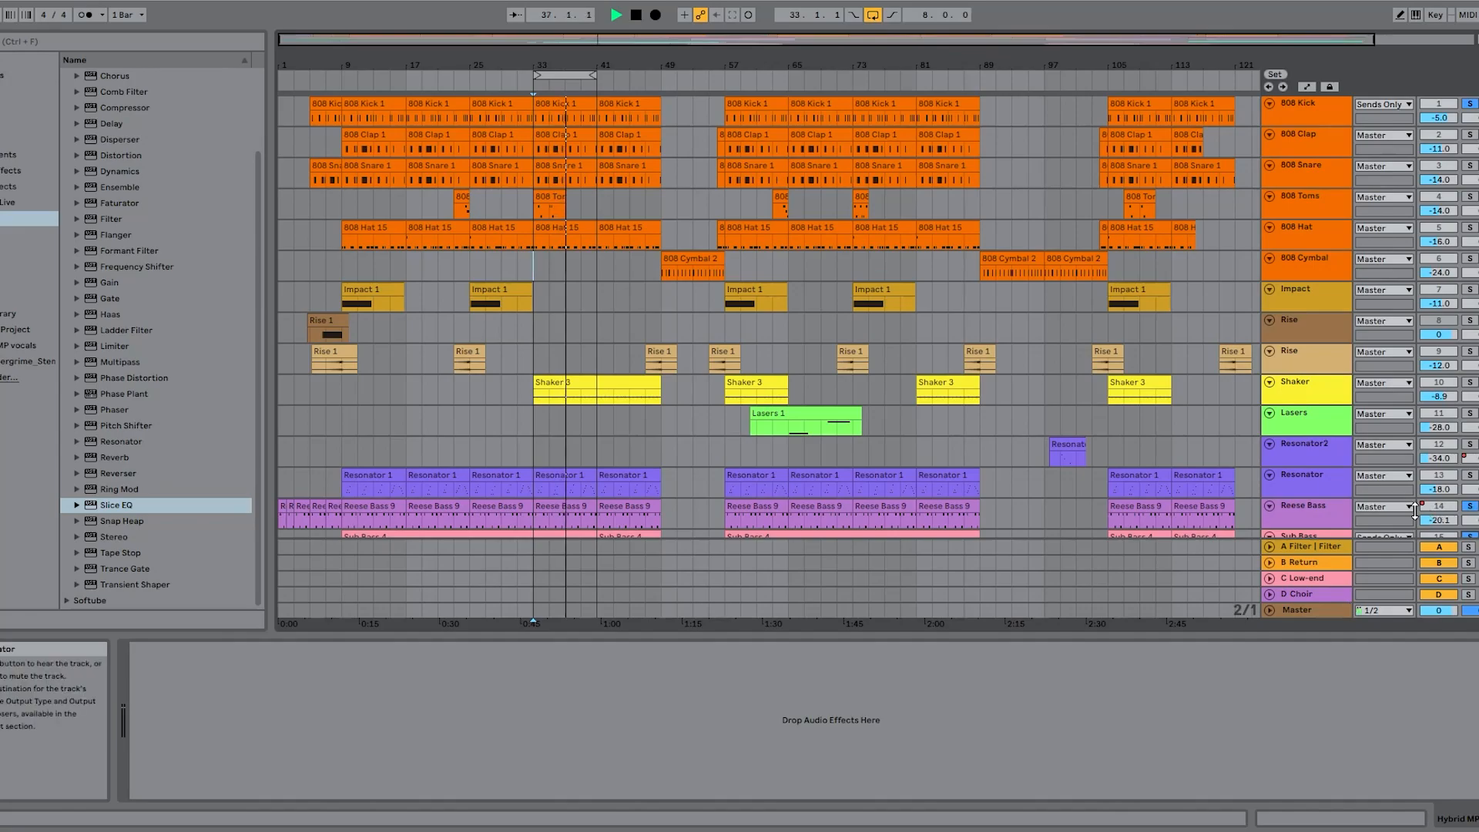
key(space)
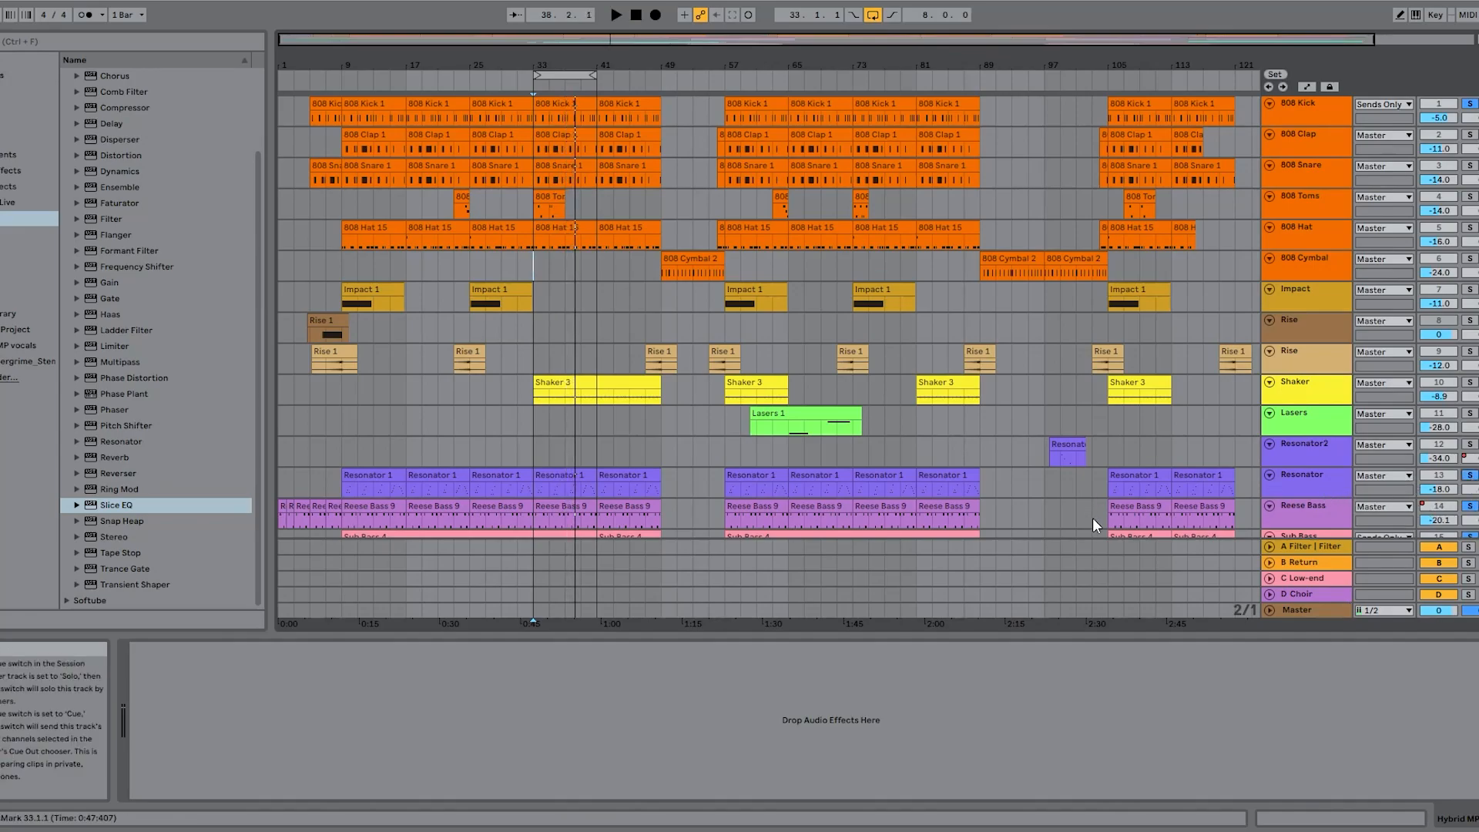
key(space)
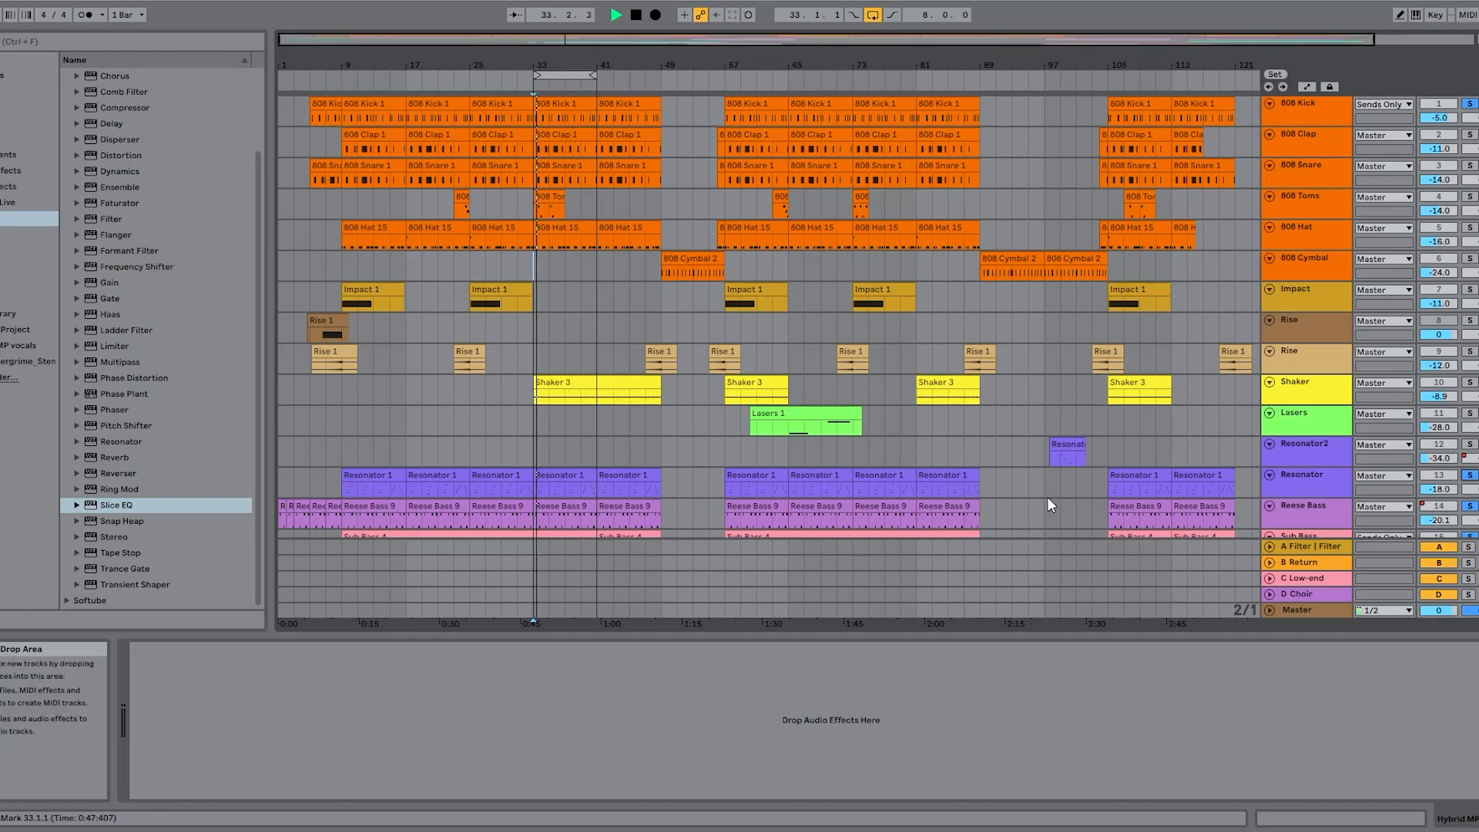
Step: Add the 808 Snare, 808 Clap and 808 Hat tracks to the solo during the looped playback
scroll(1053, 482, down, 2)
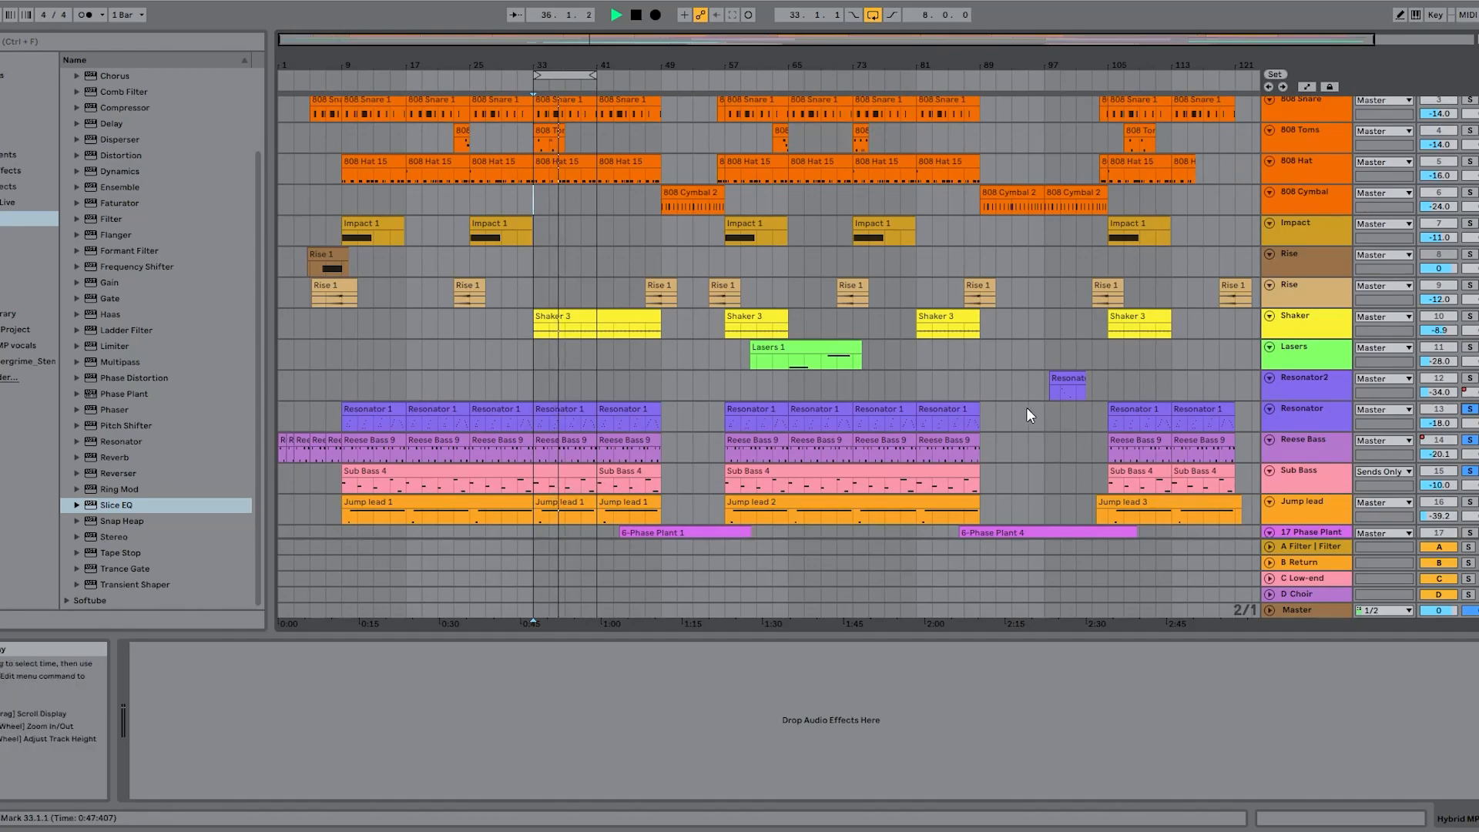
scroll(1026, 407, up, 2)
ctrl+click(1471, 166)
ctrl+click(1471, 135)
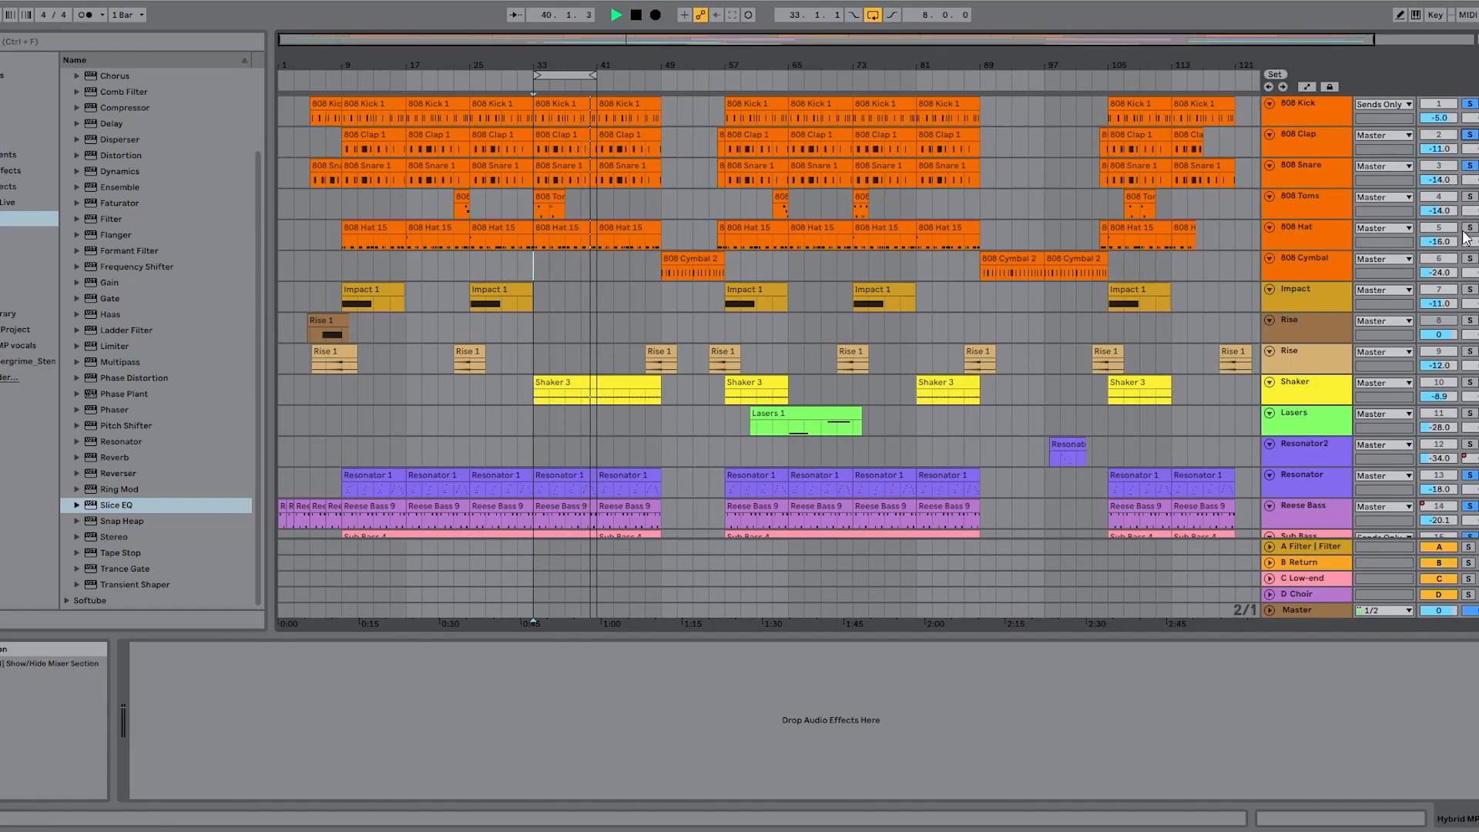
ctrl+click(1464, 231)
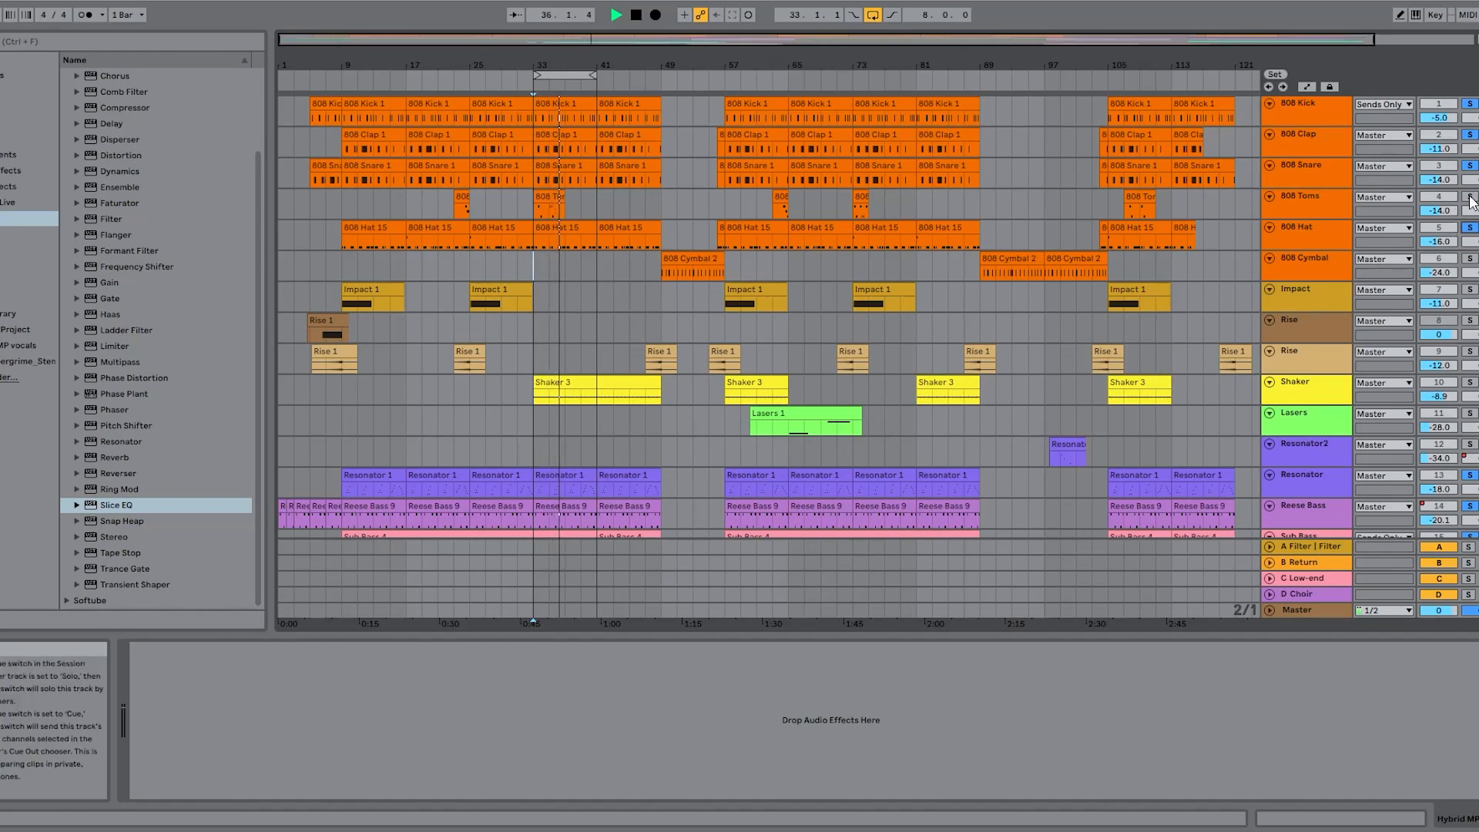
Step: Add the 18 Phase Plant track to the solo and restart the looped playback from bar 33
scroll(608, 310, down, 3)
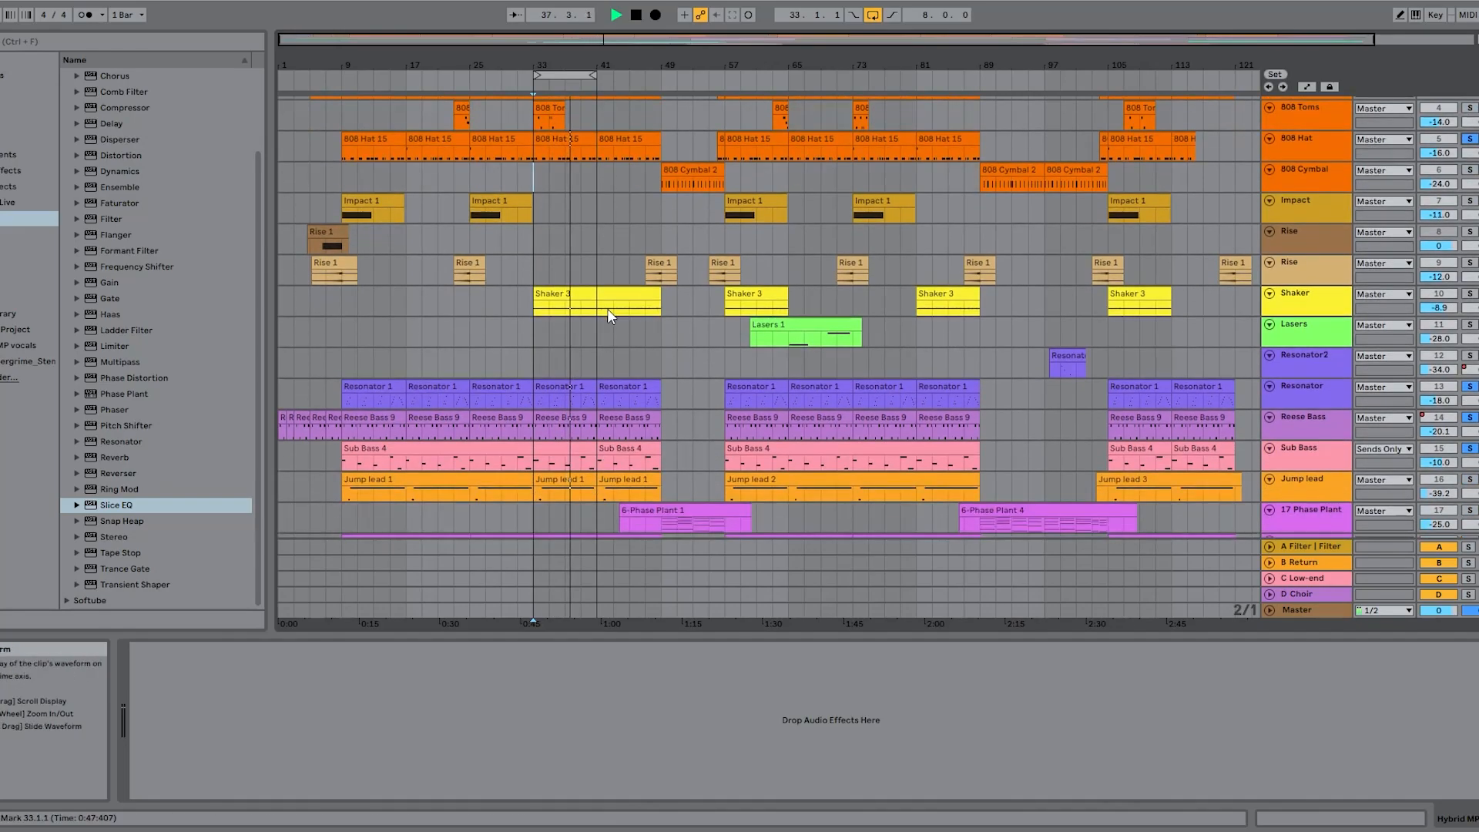
scroll(603, 316, down, 5)
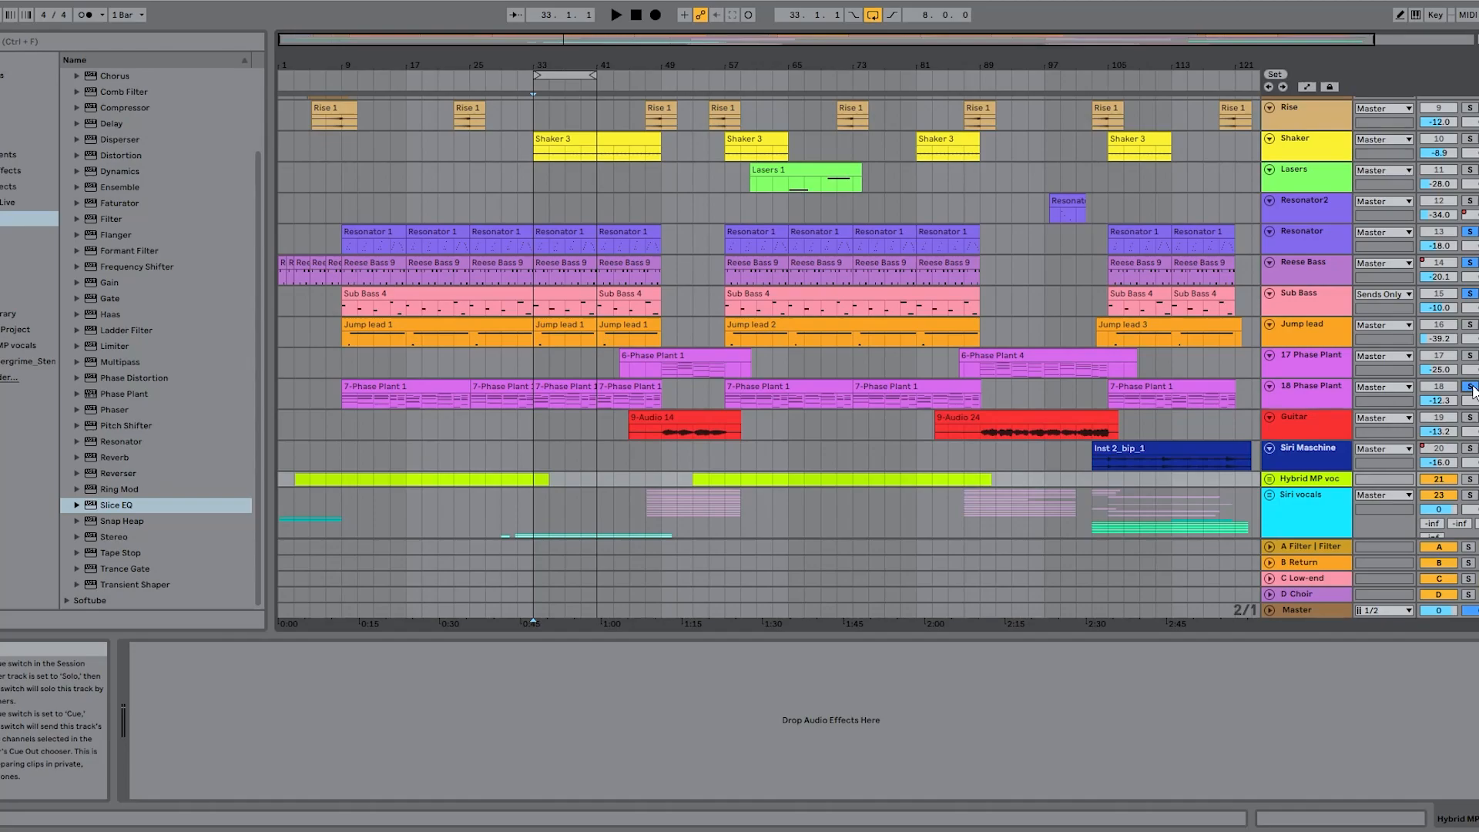
scroll(1195, 321, up, 5)
key(space)
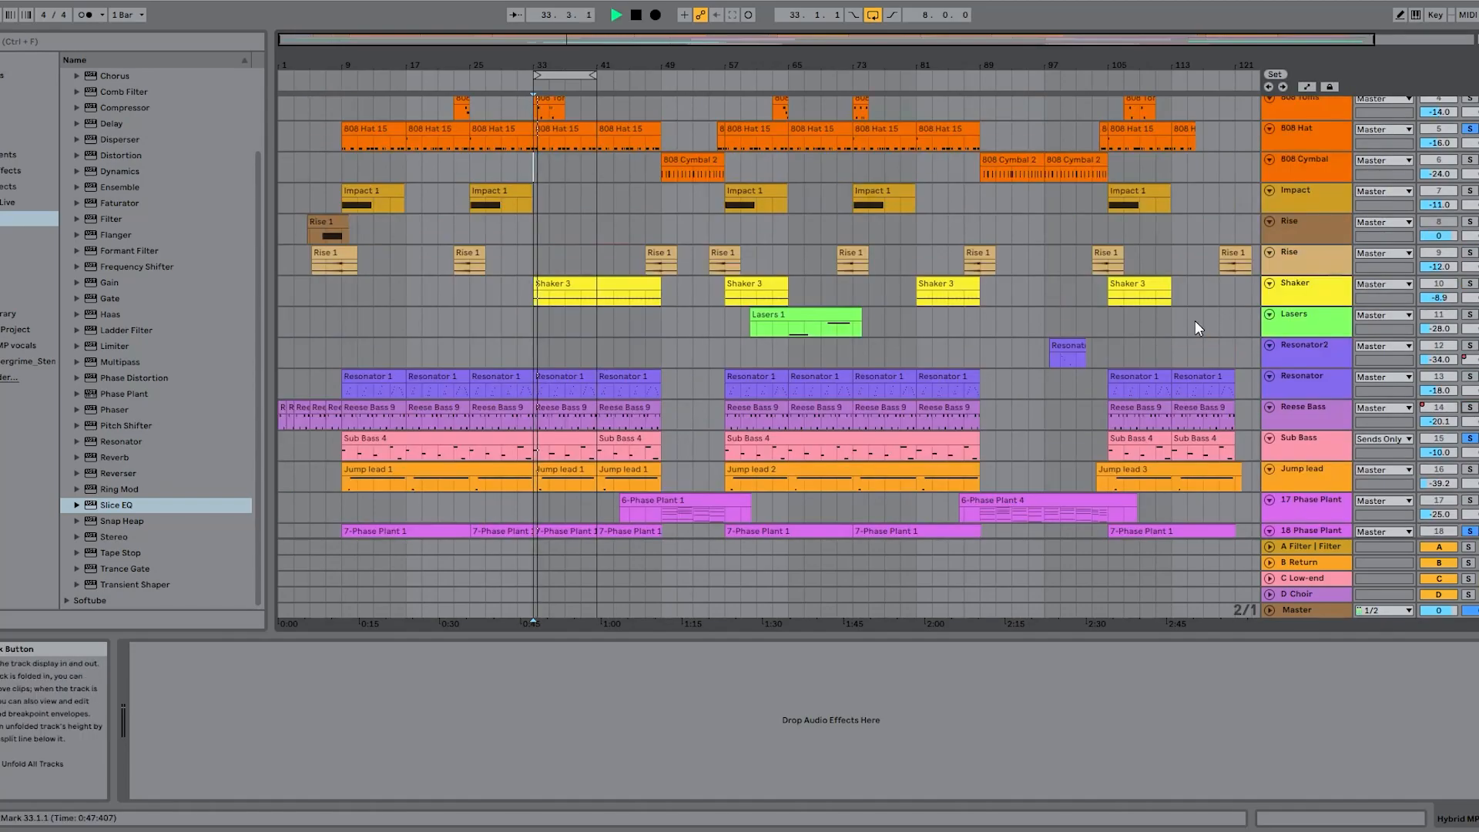
Step: Show the 18 Phase Plant track's devices and take the bass and drum tracks out of the solo
scroll(1153, 353, down, 6)
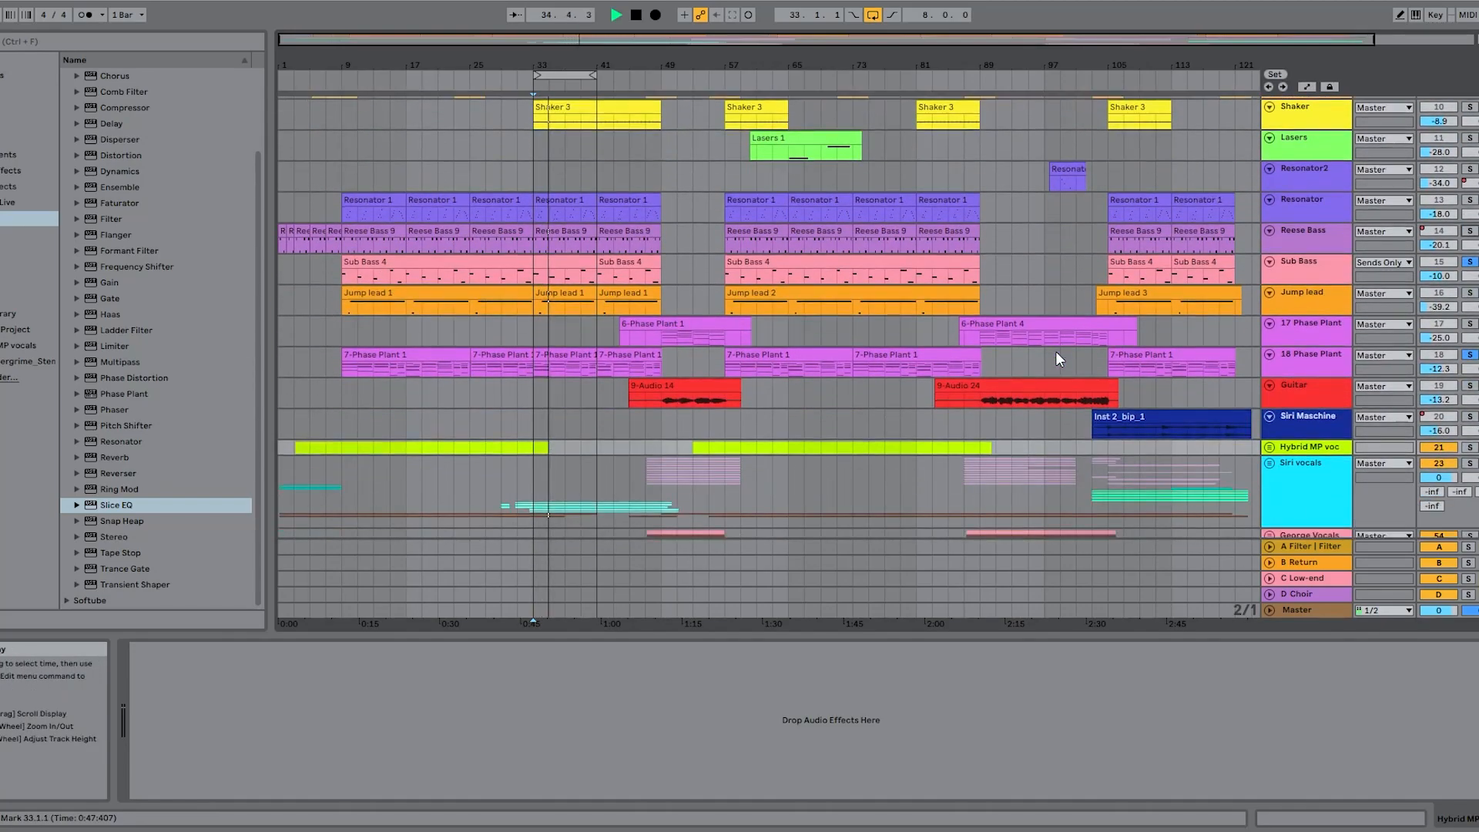
click(1317, 359)
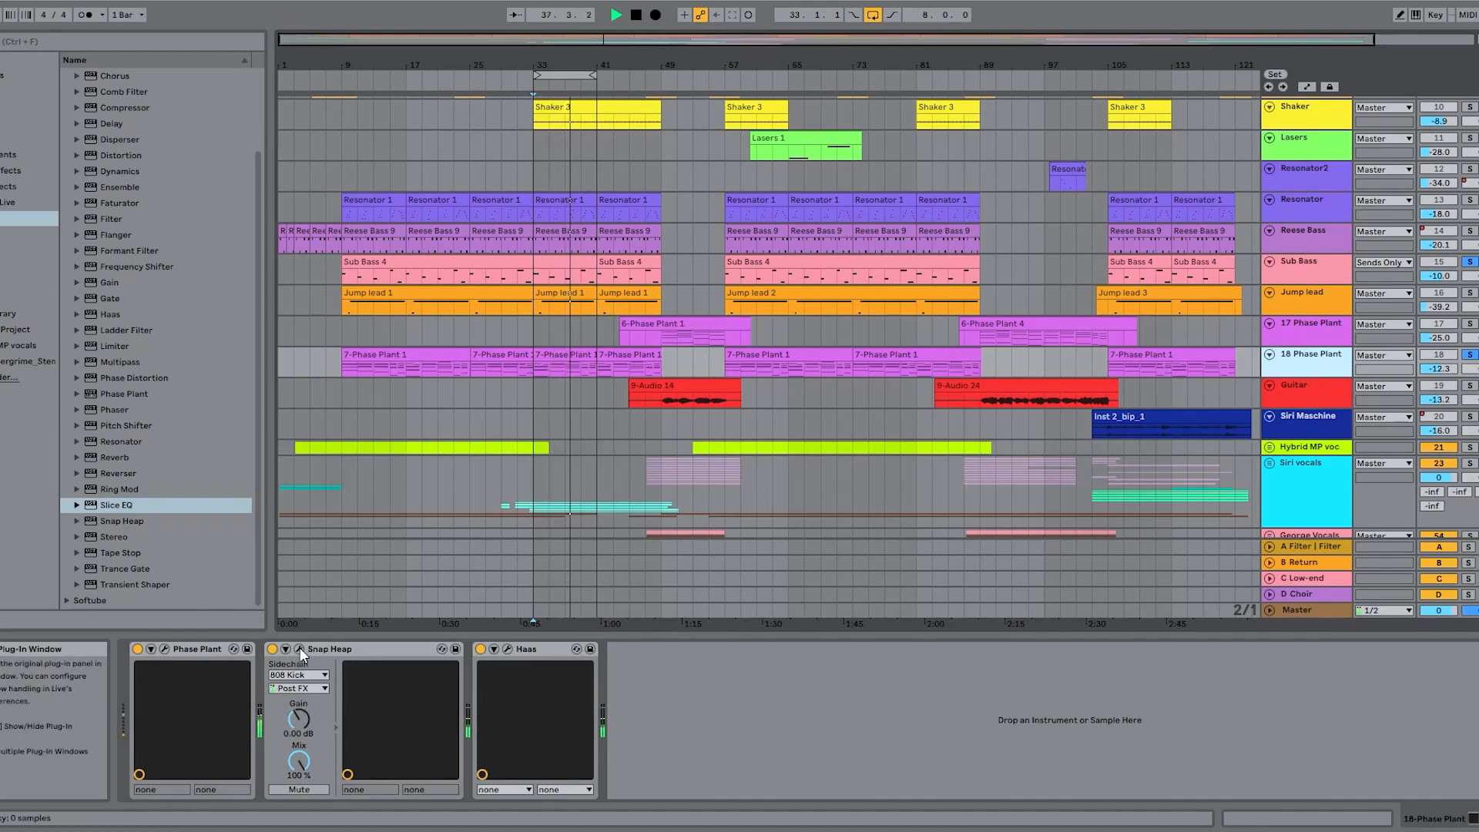
scroll(1473, 304, up, 2)
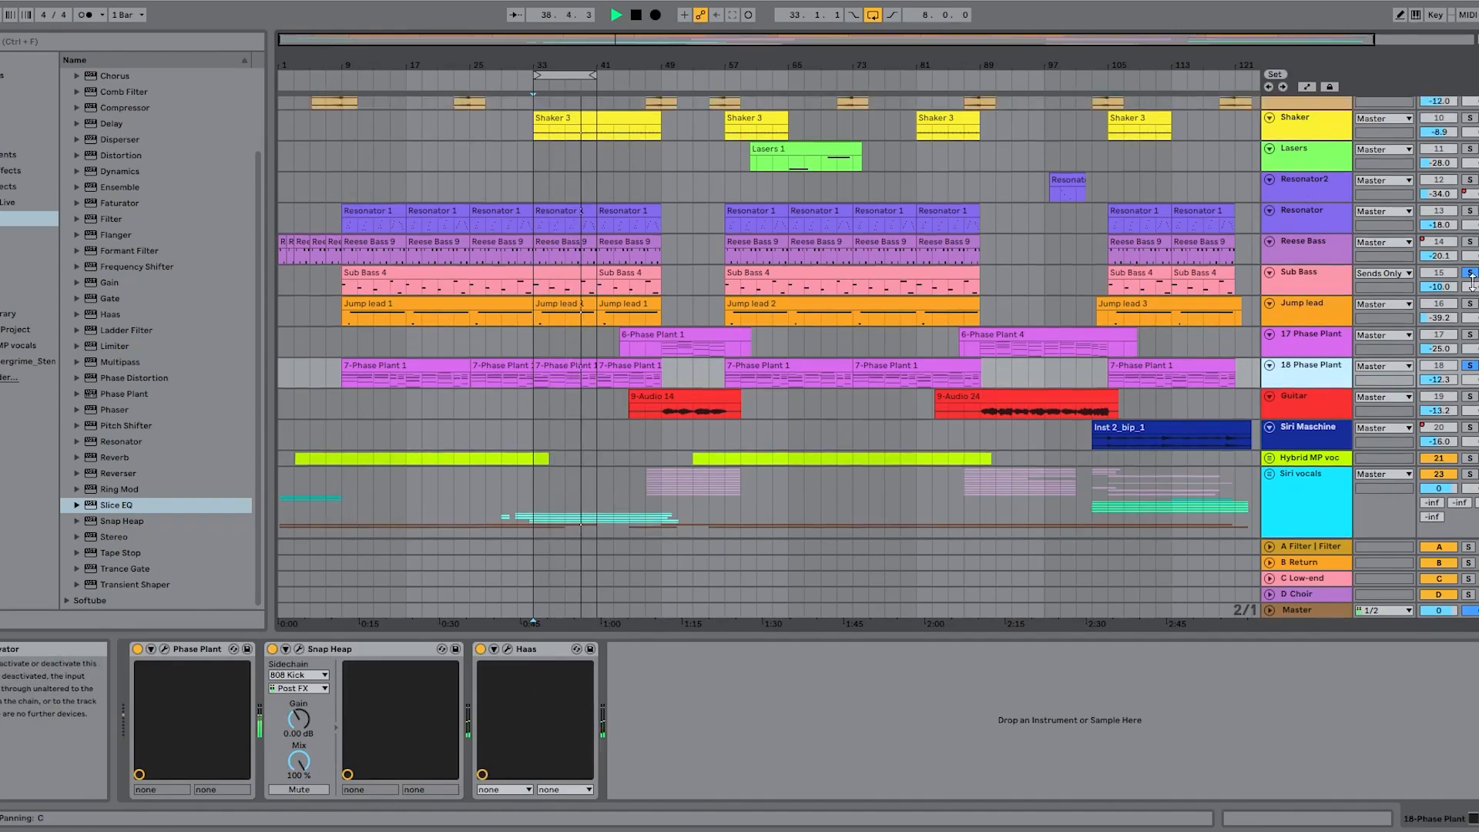
scroll(1473, 304, up, 6)
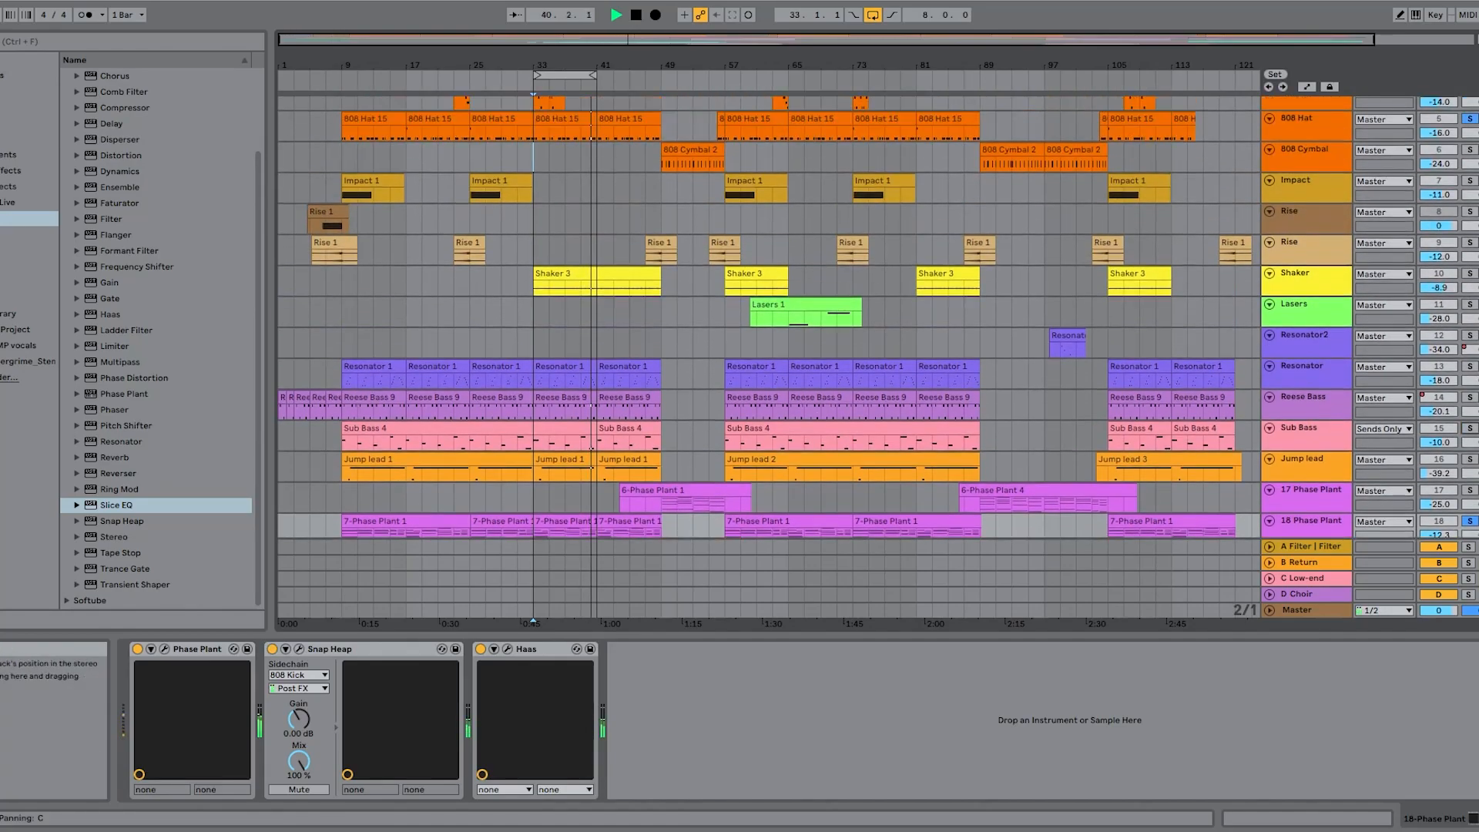
click(1472, 229)
click(1472, 167)
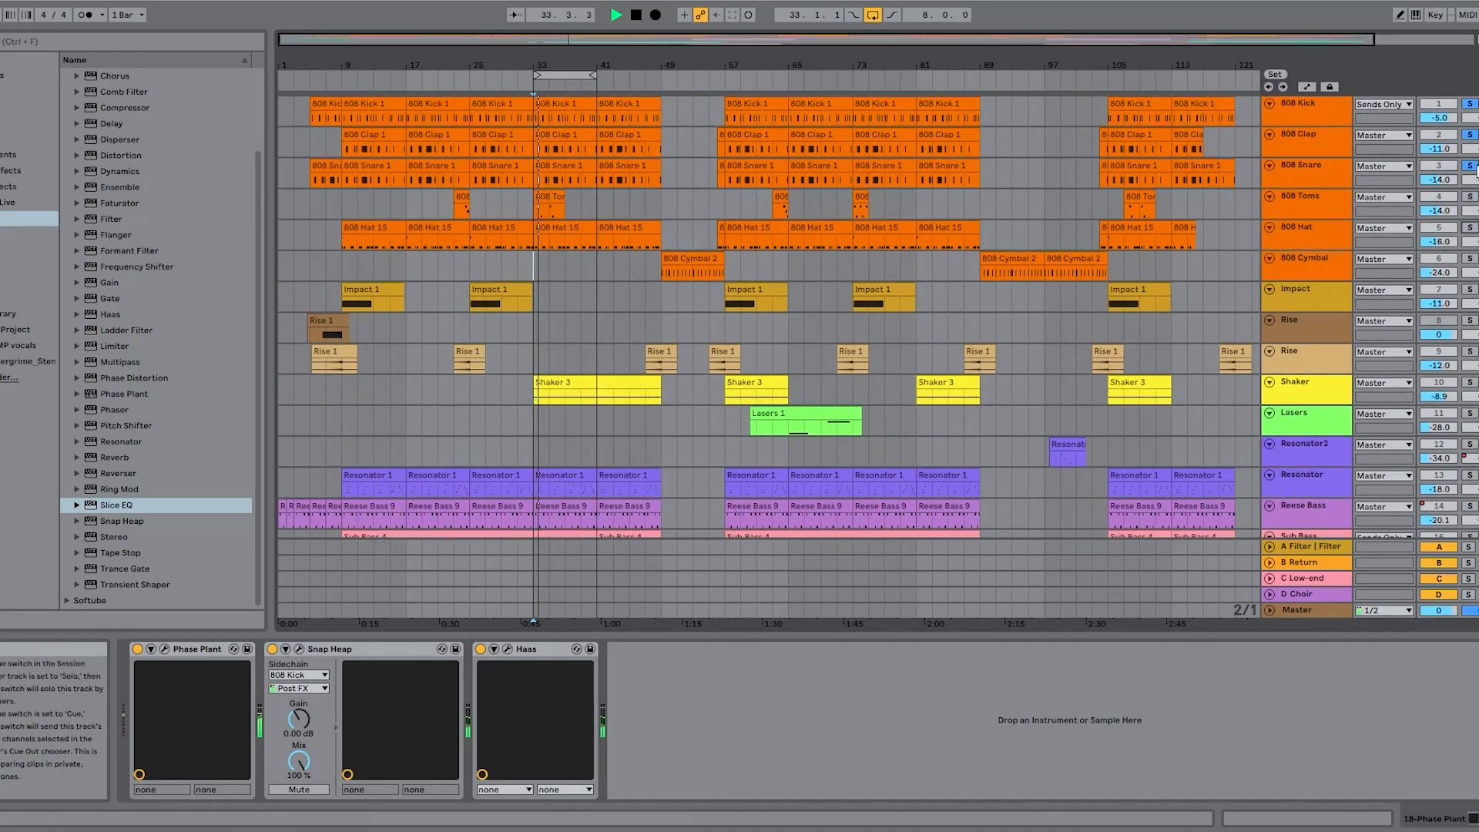
scroll(1317, 424, down, 5)
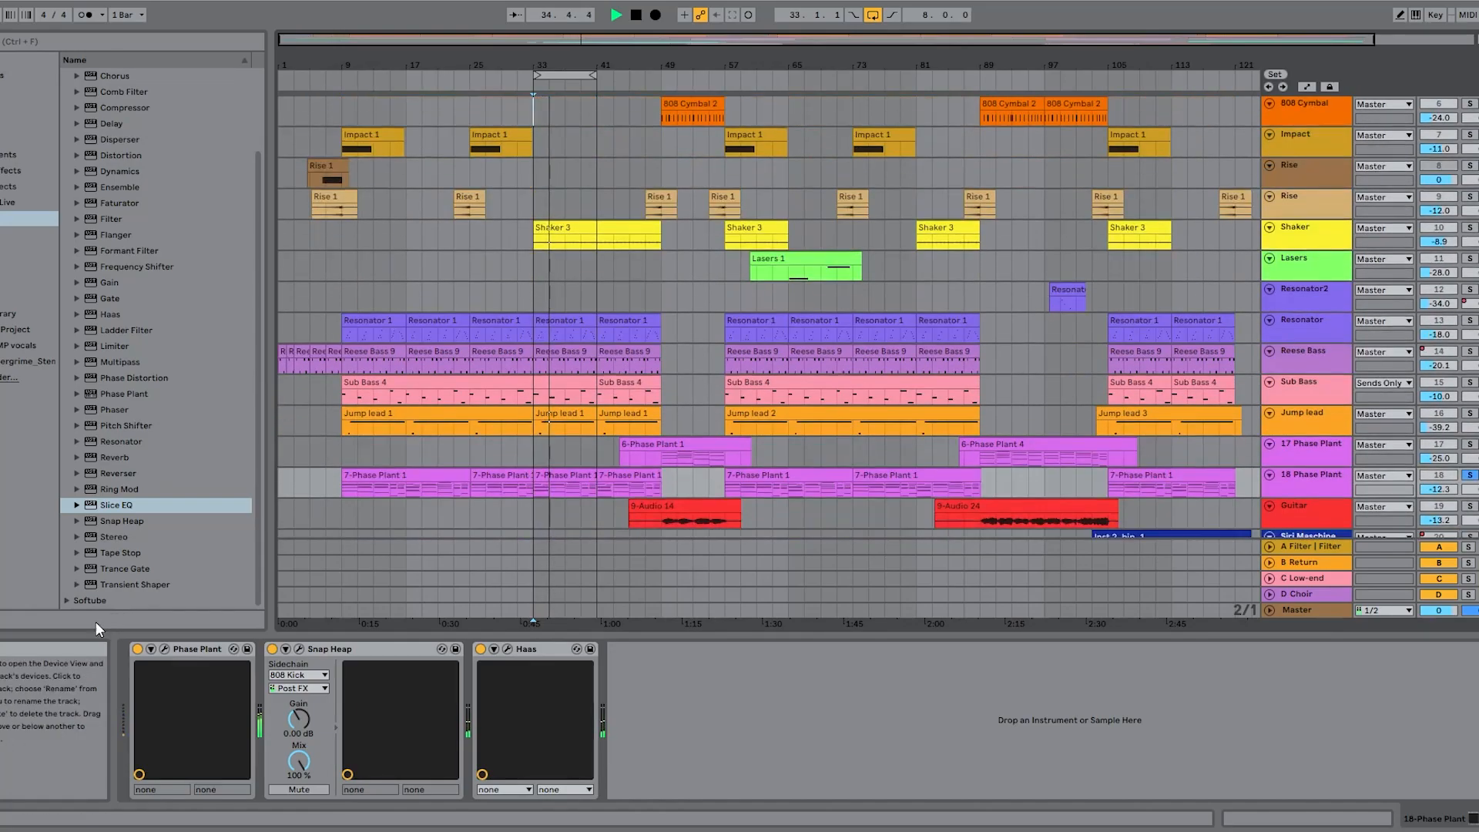
Step: Bypass Snap Heap on the 18 Phase Plant track to compare the sound, and view the Phase Plant patch
click(272, 649)
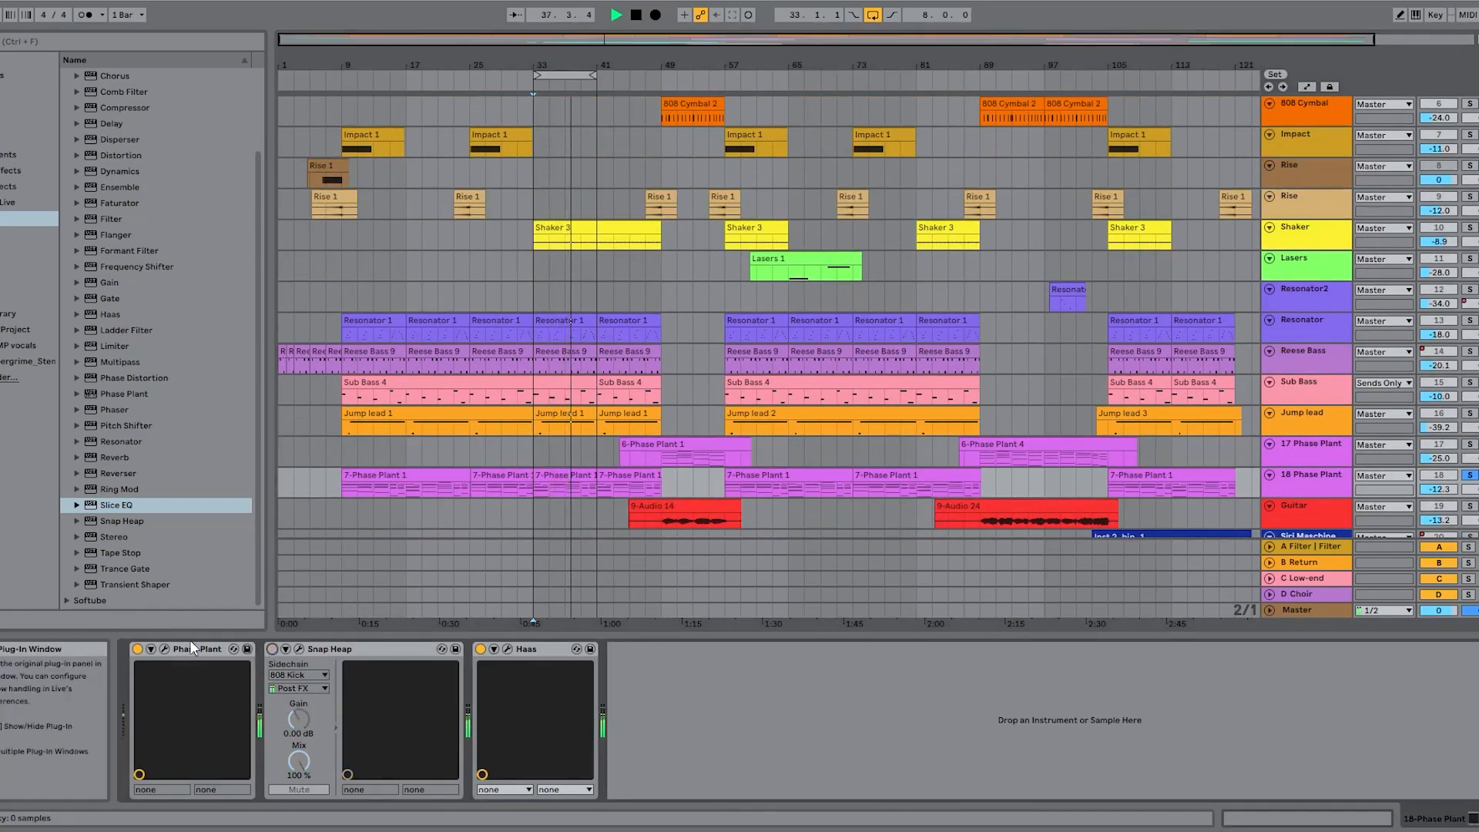
click(164, 649)
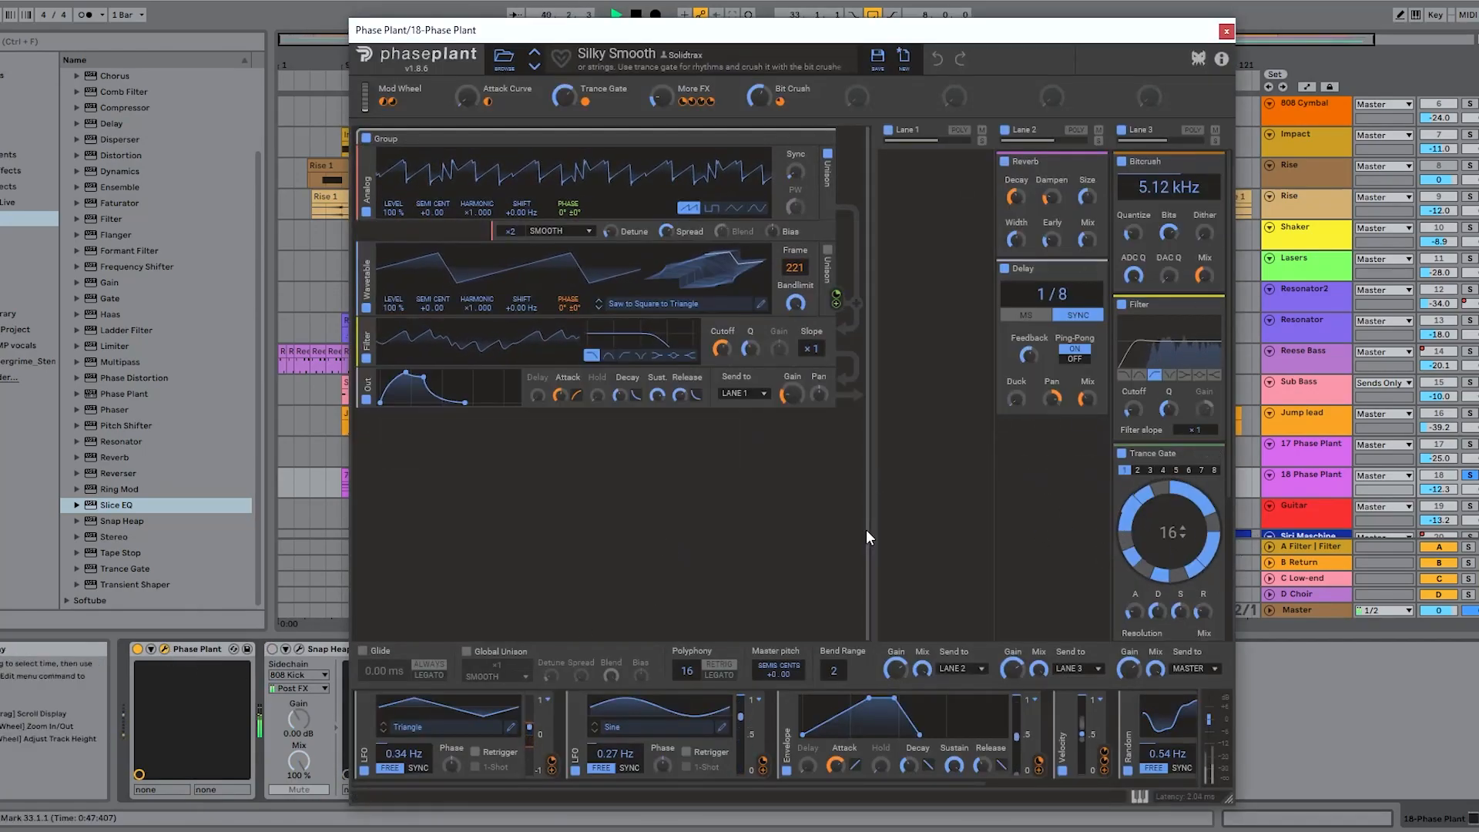
click(1226, 31)
Step: Examine Snap Heap's Env 1 settings, including the external source and the Lane 4 Gain modulation, and close the plugin window
click(300, 649)
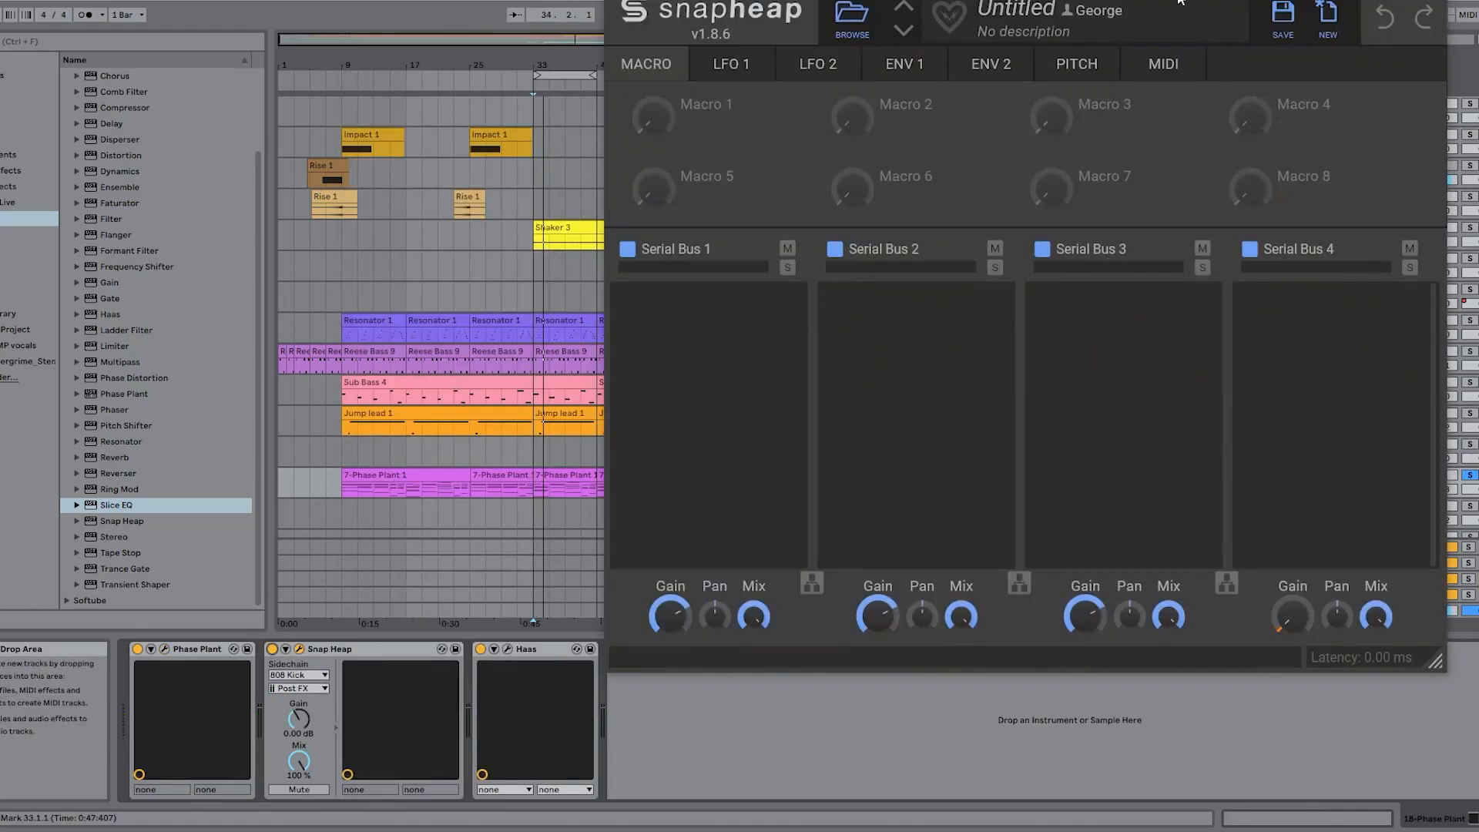
drag(1170, 0, 1001, 3)
click(724, 89)
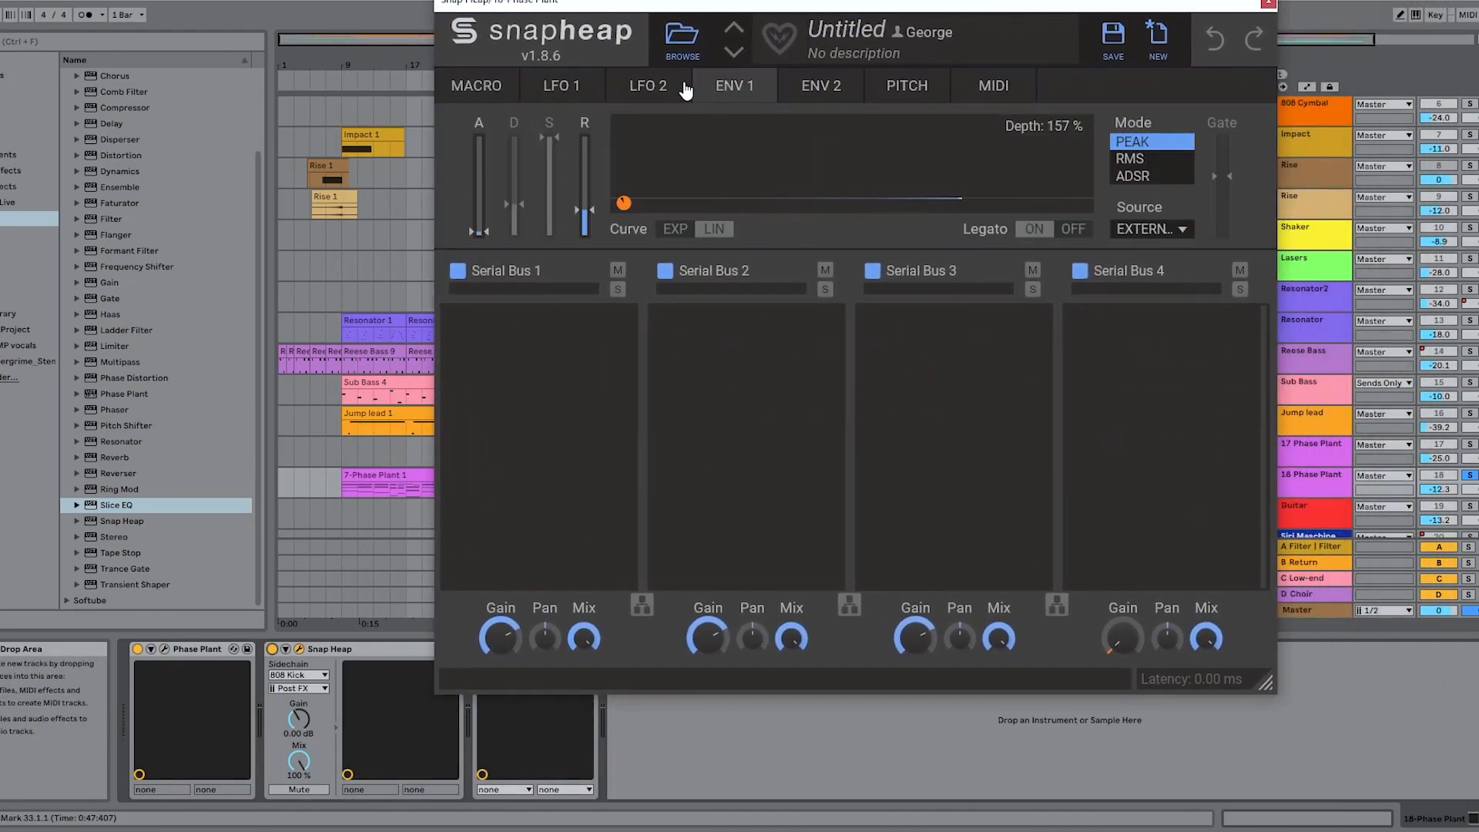
mouse_move(627, 204)
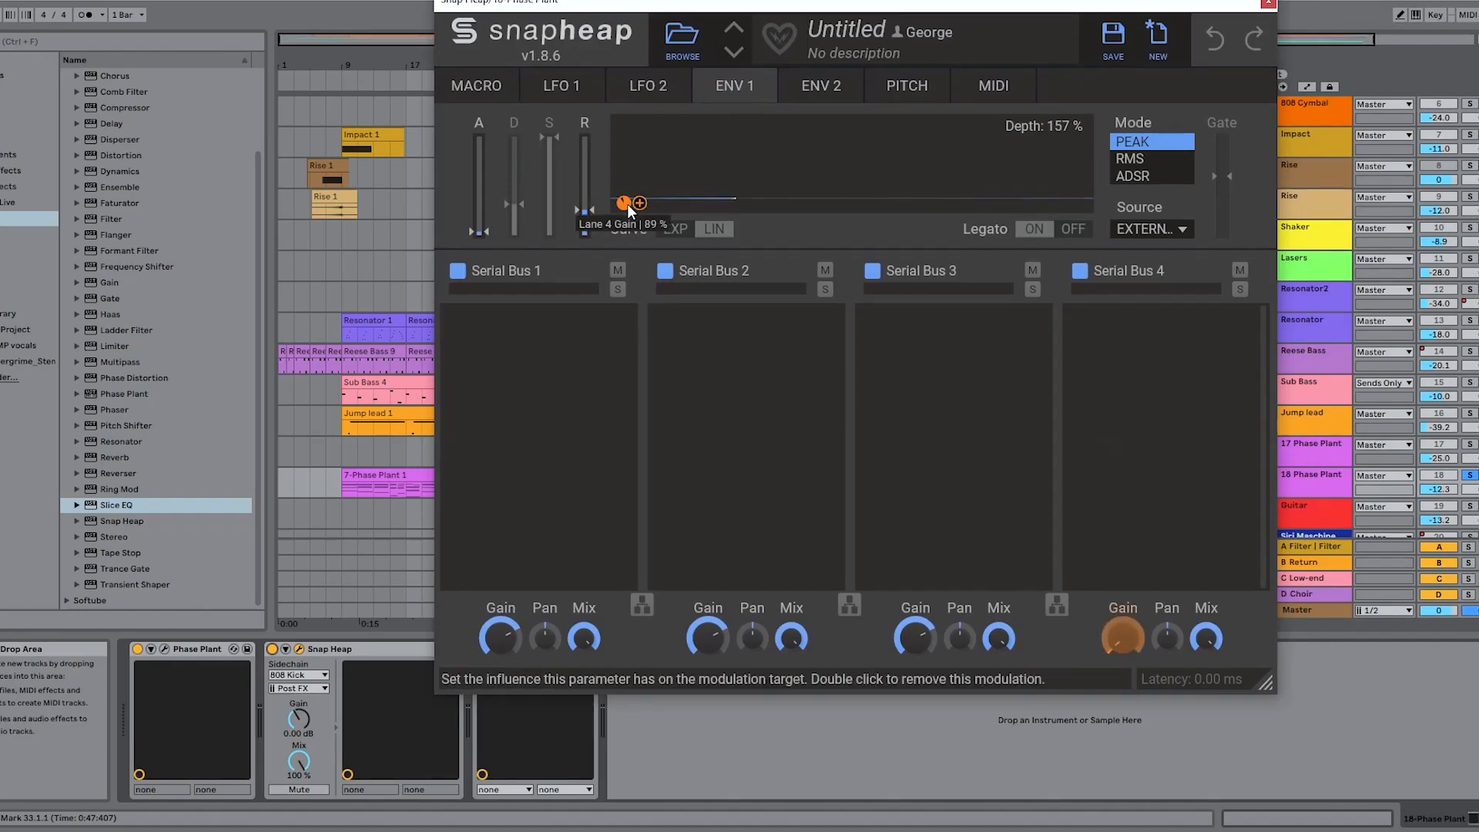
click(1191, 236)
click(1189, 233)
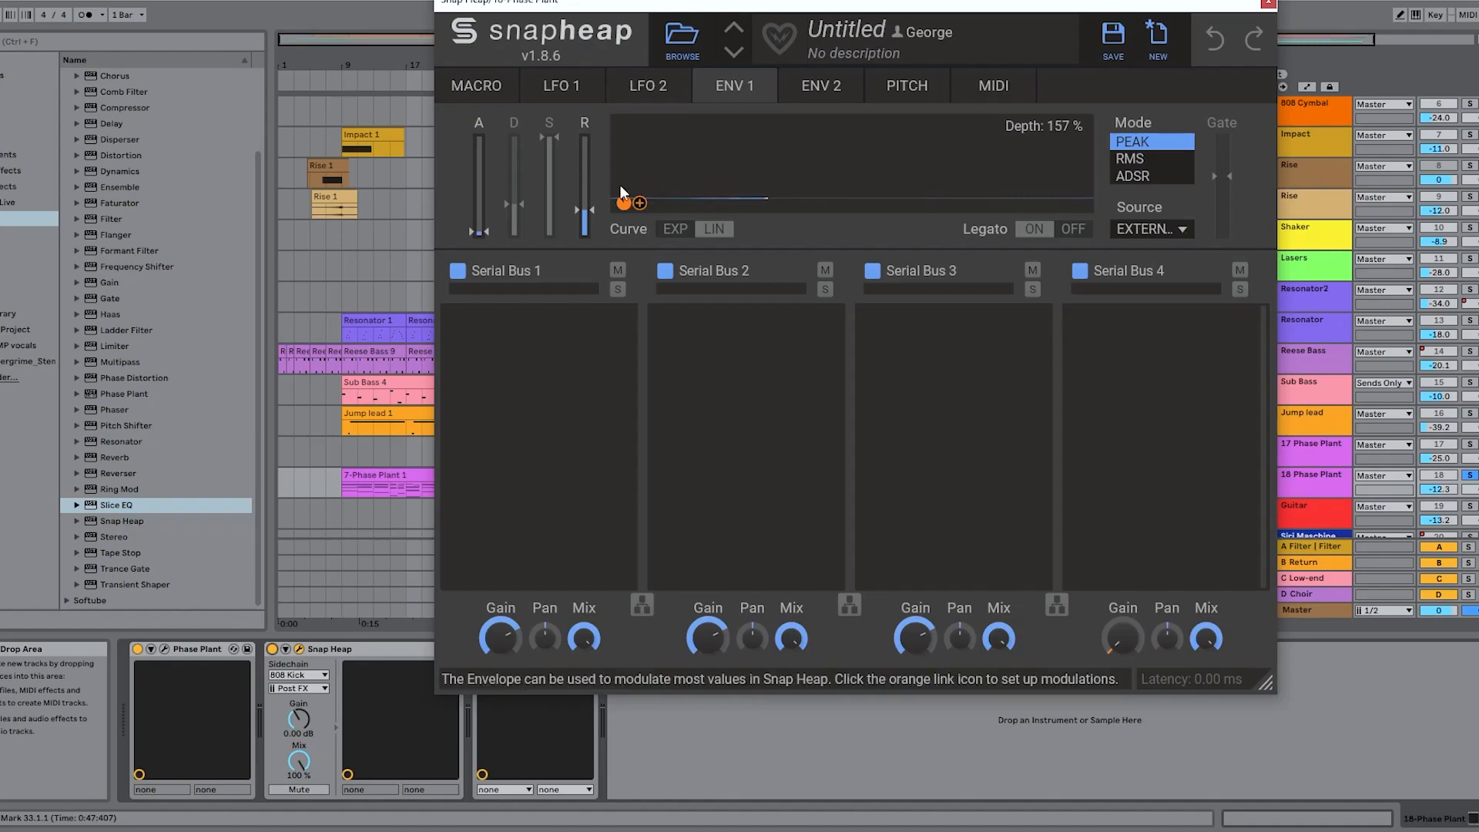
mouse_move(622, 201)
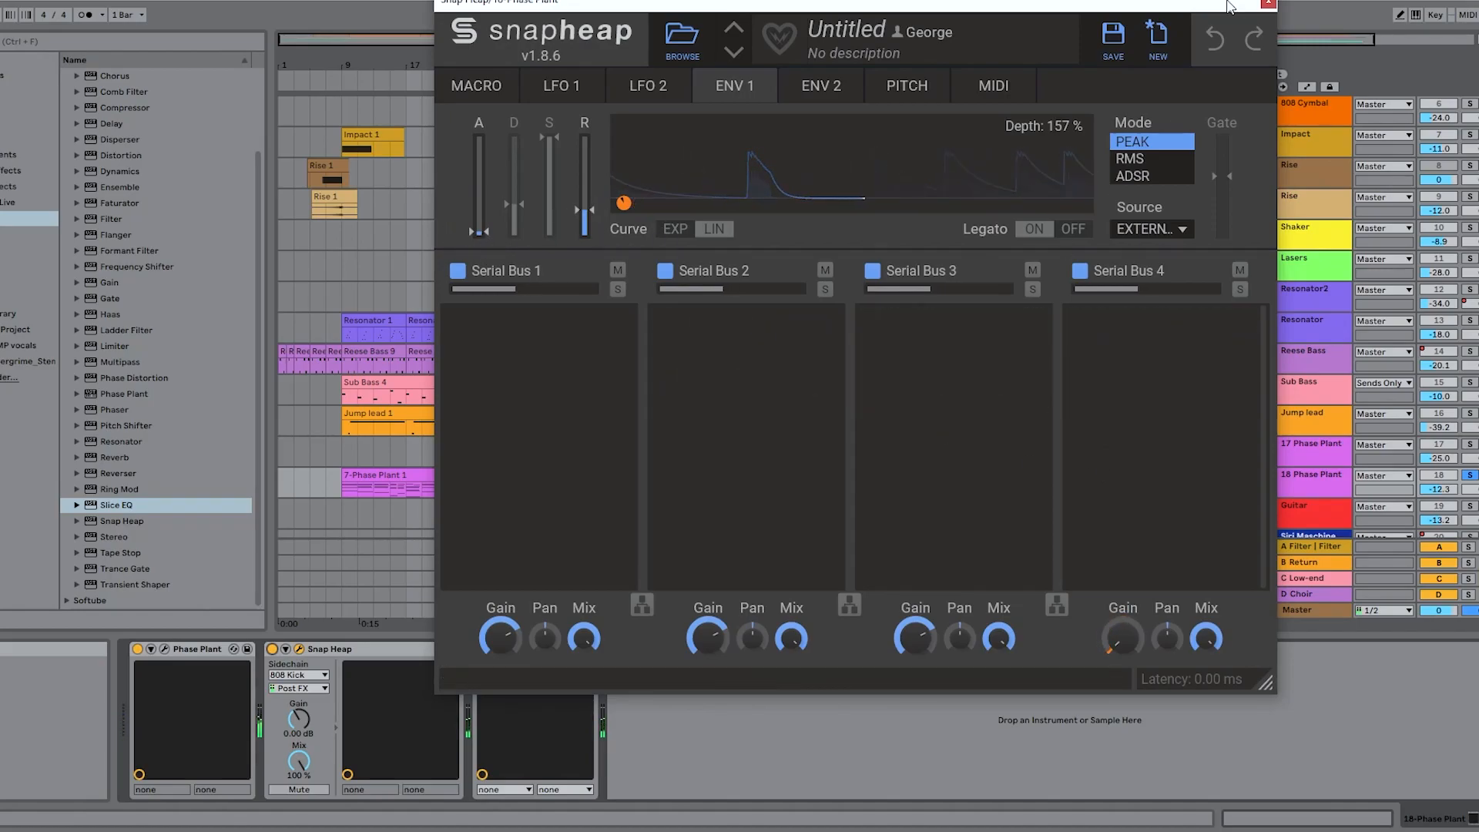
click(1267, 5)
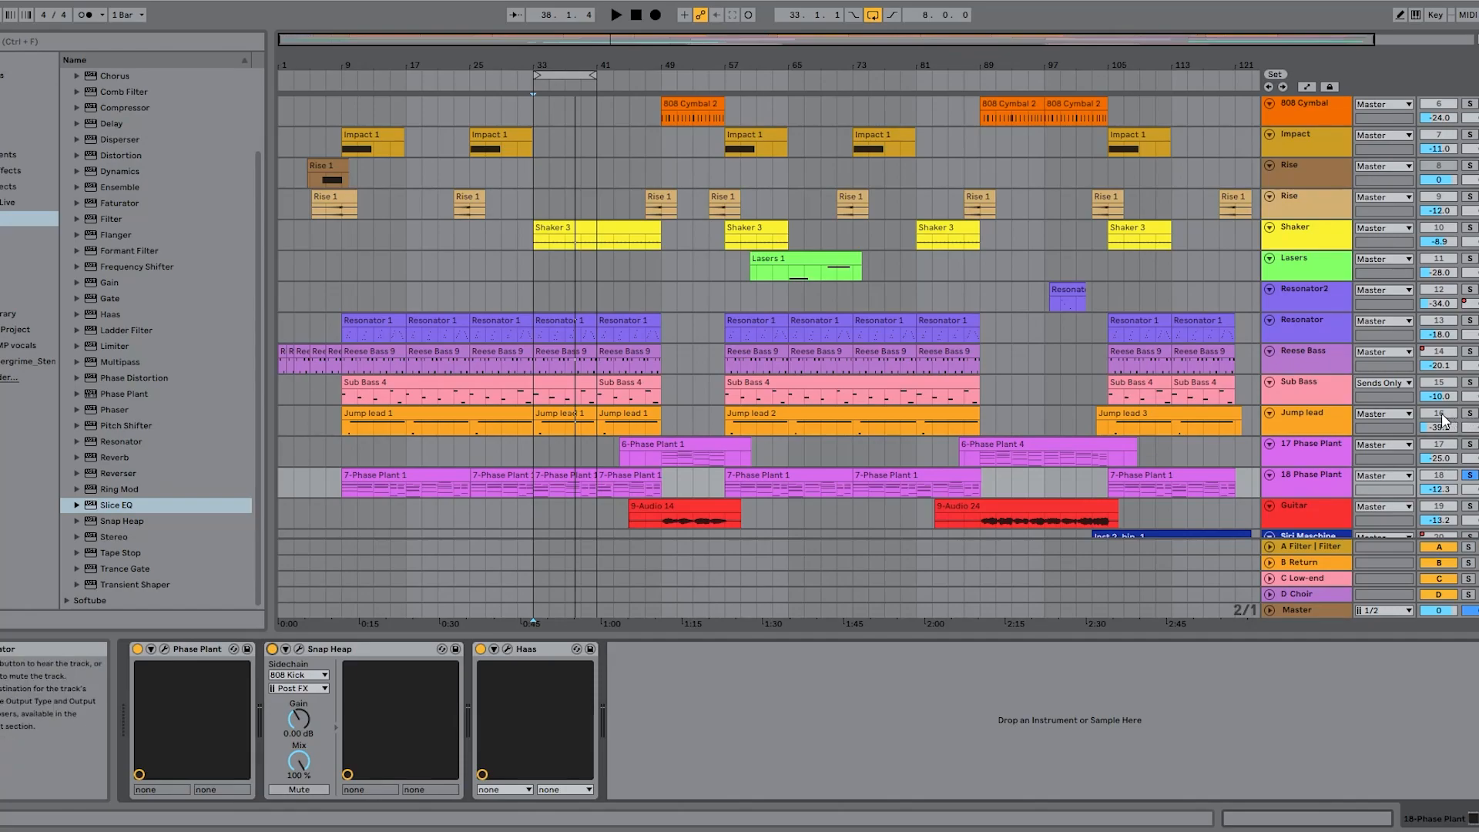
Step: Add the Reese Bass, Sub Bass and Resonator to the solo with 18 Phase Plant, and play the loop from bar 33
click(1470, 350)
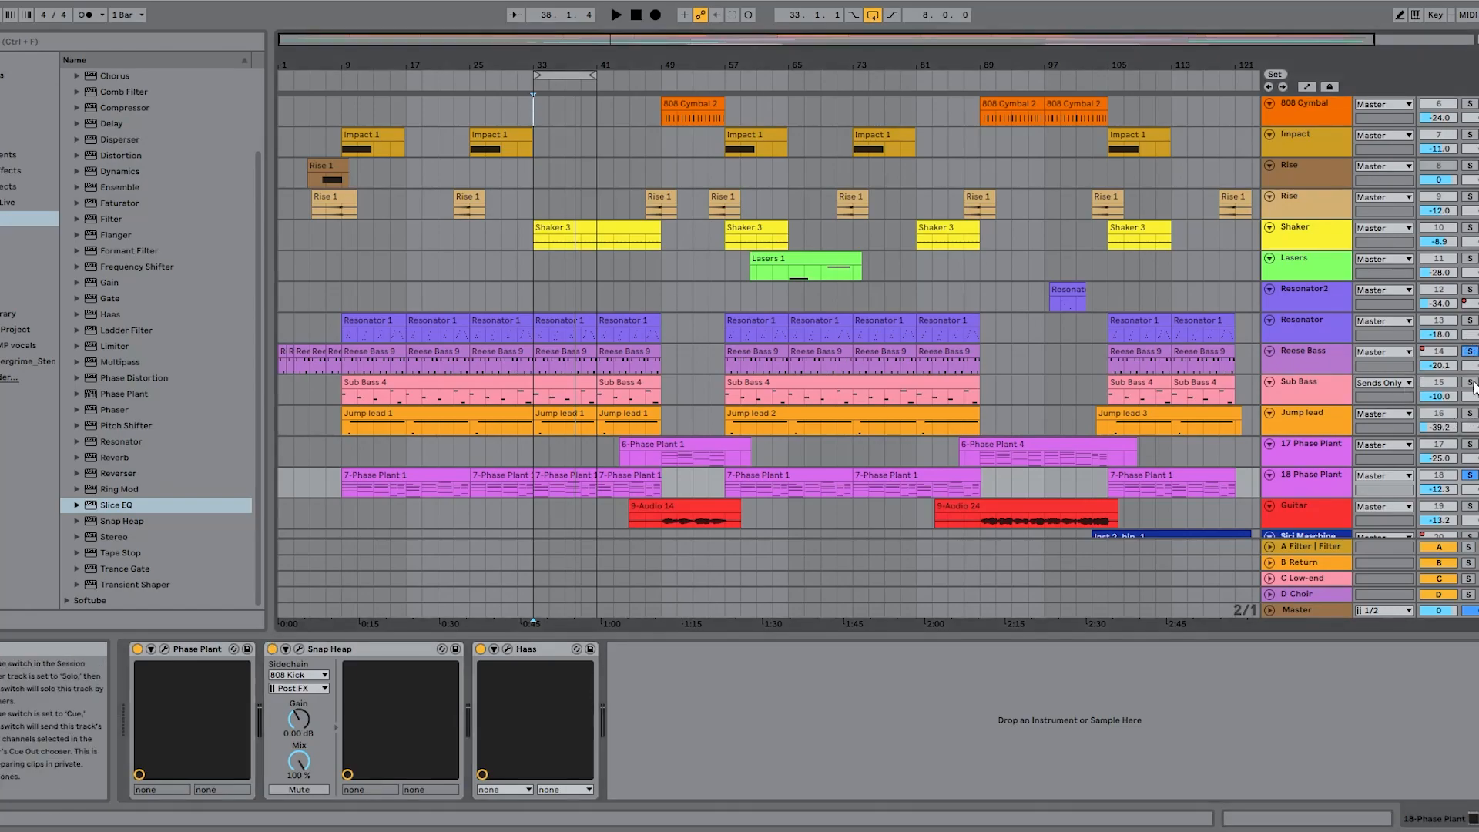
scroll(1473, 385, up, 3)
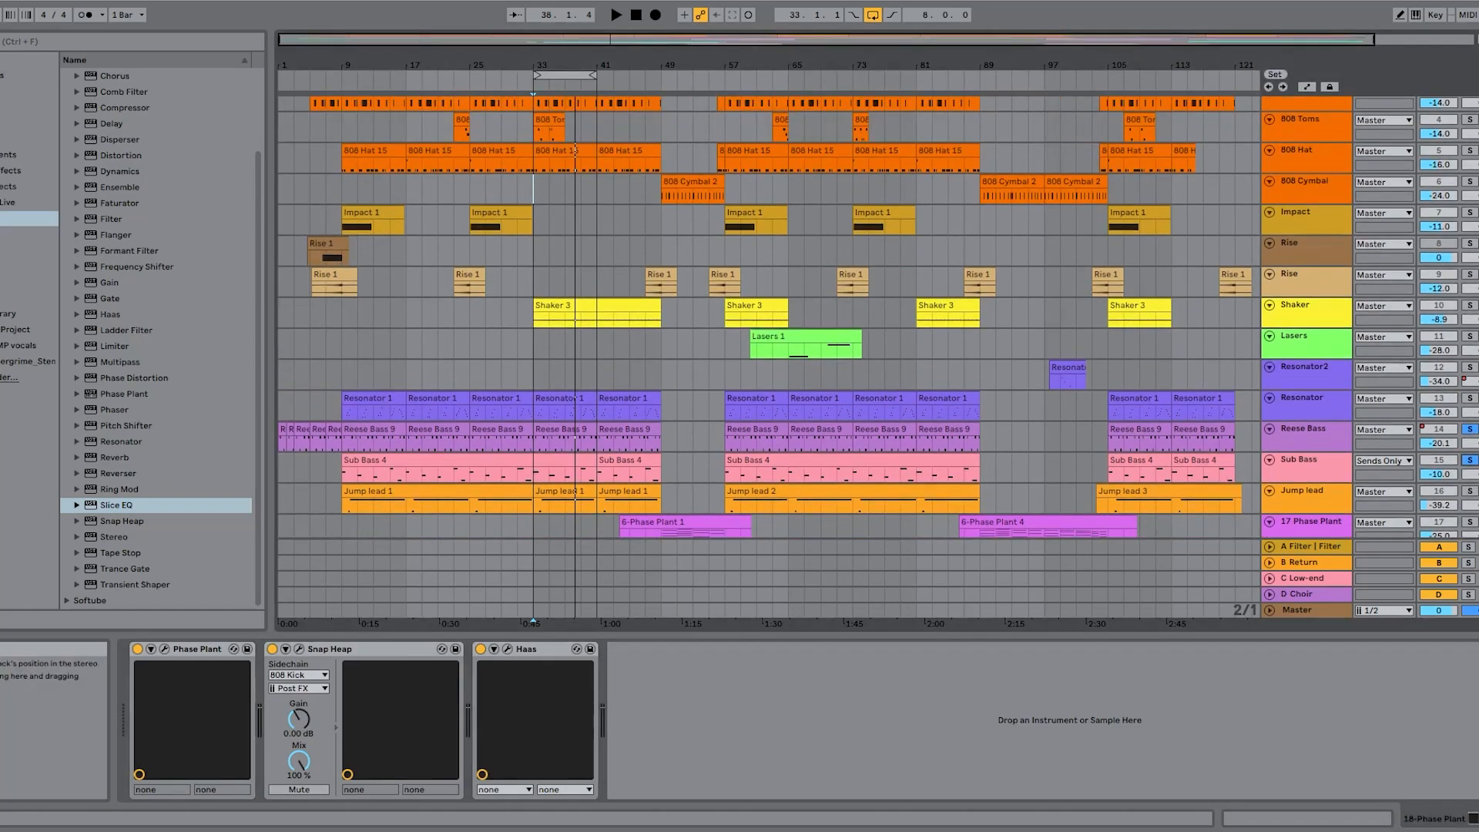
click(1469, 399)
scroll(1470, 401, up, 3)
scroll(719, 430, down, 4)
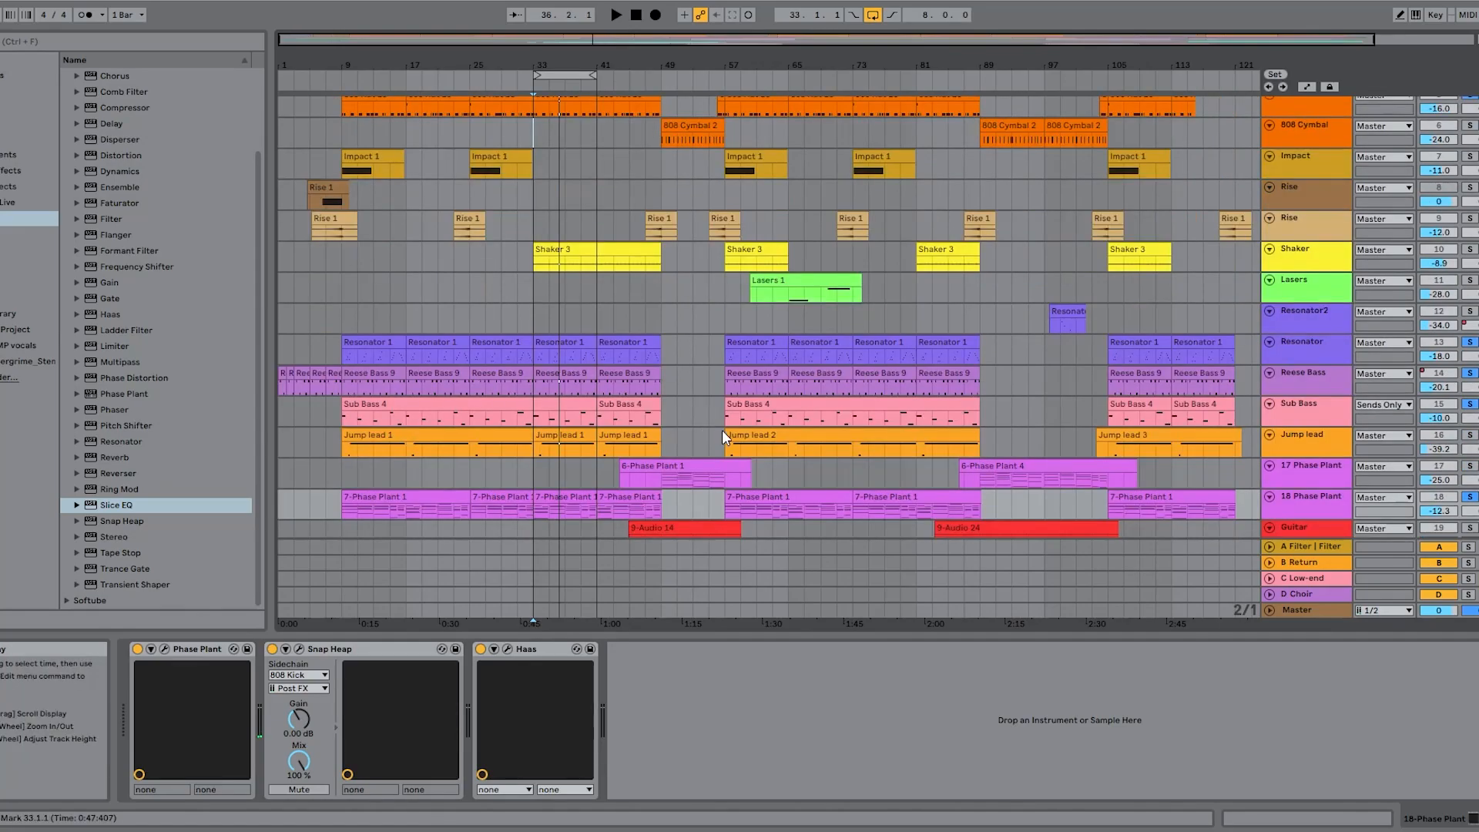
key(space)
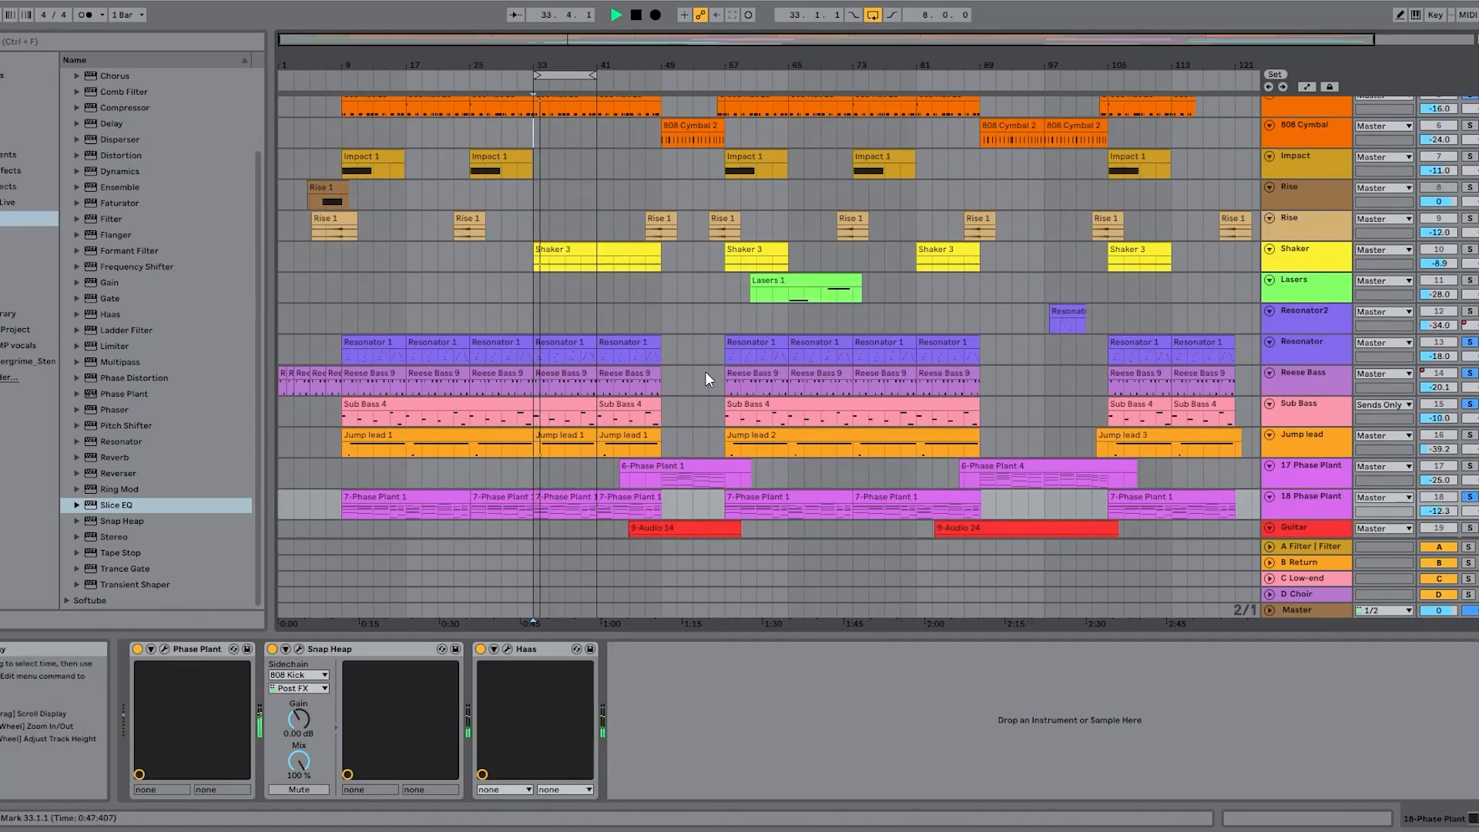
Step: Audition the looped section with only the Reese Bass soloed, and clear its solo after stopping playback
scroll(705, 370, down, 4)
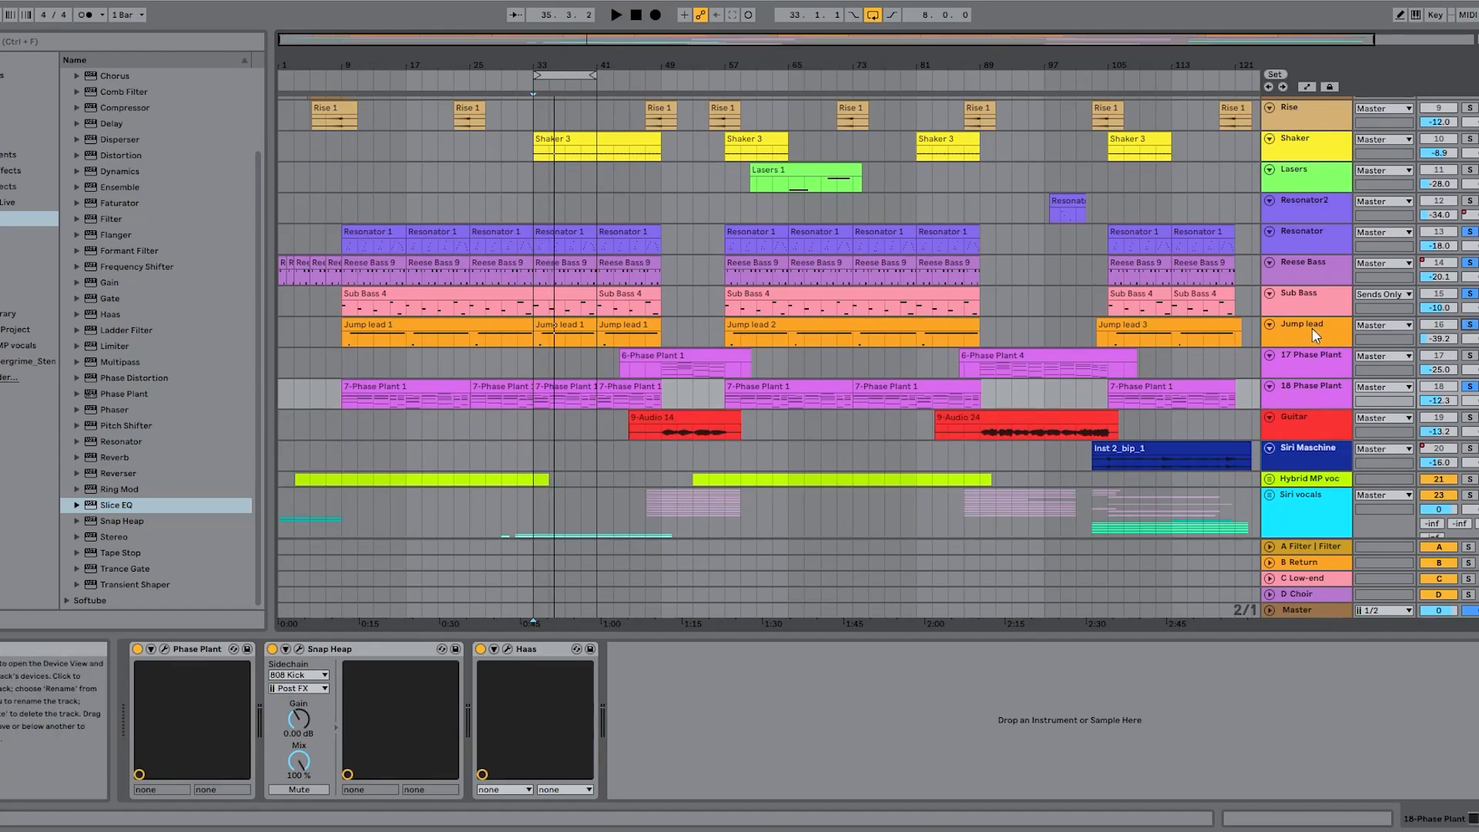
key(space)
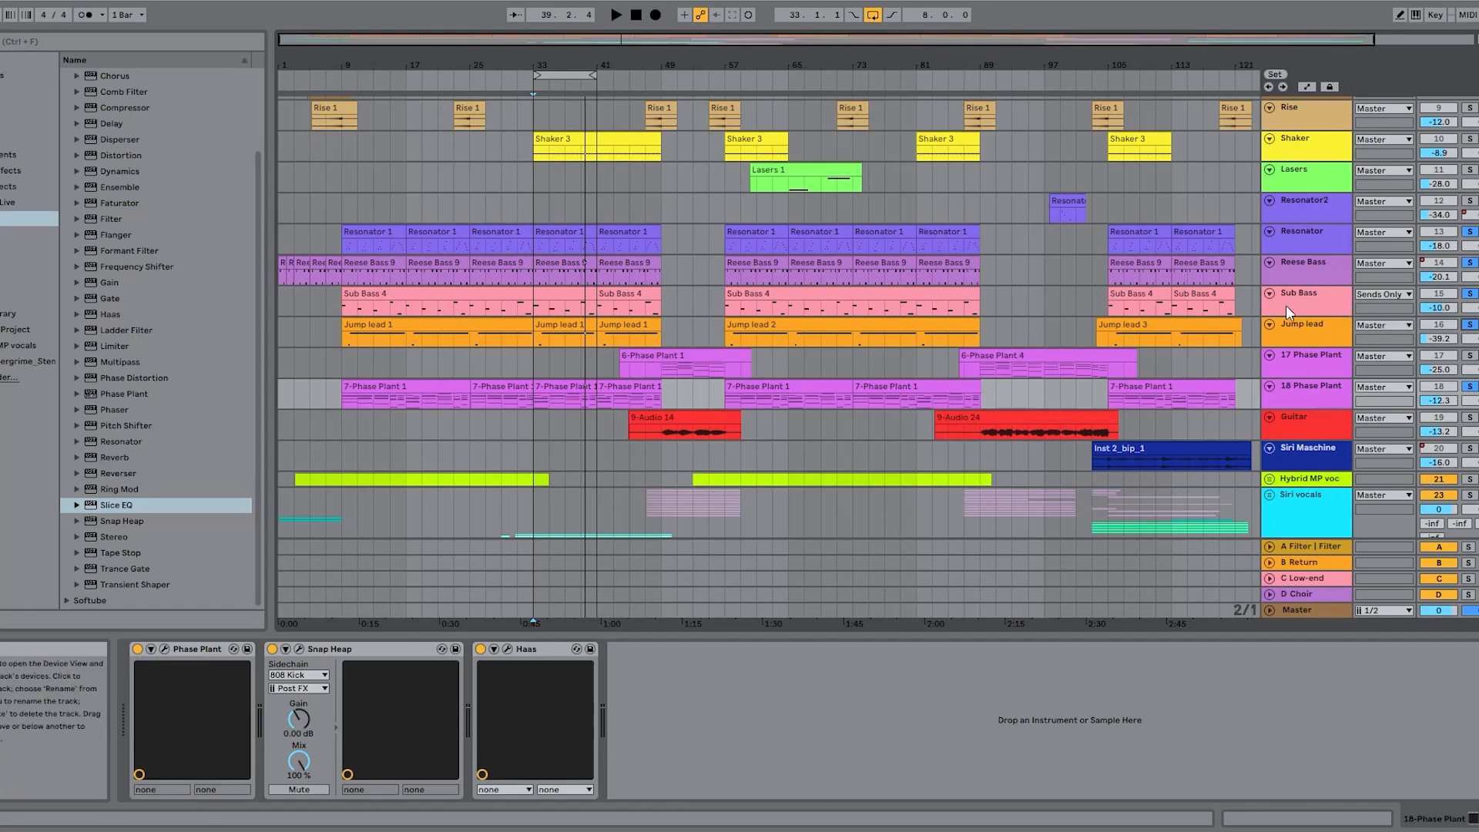
key(space)
click(1472, 264)
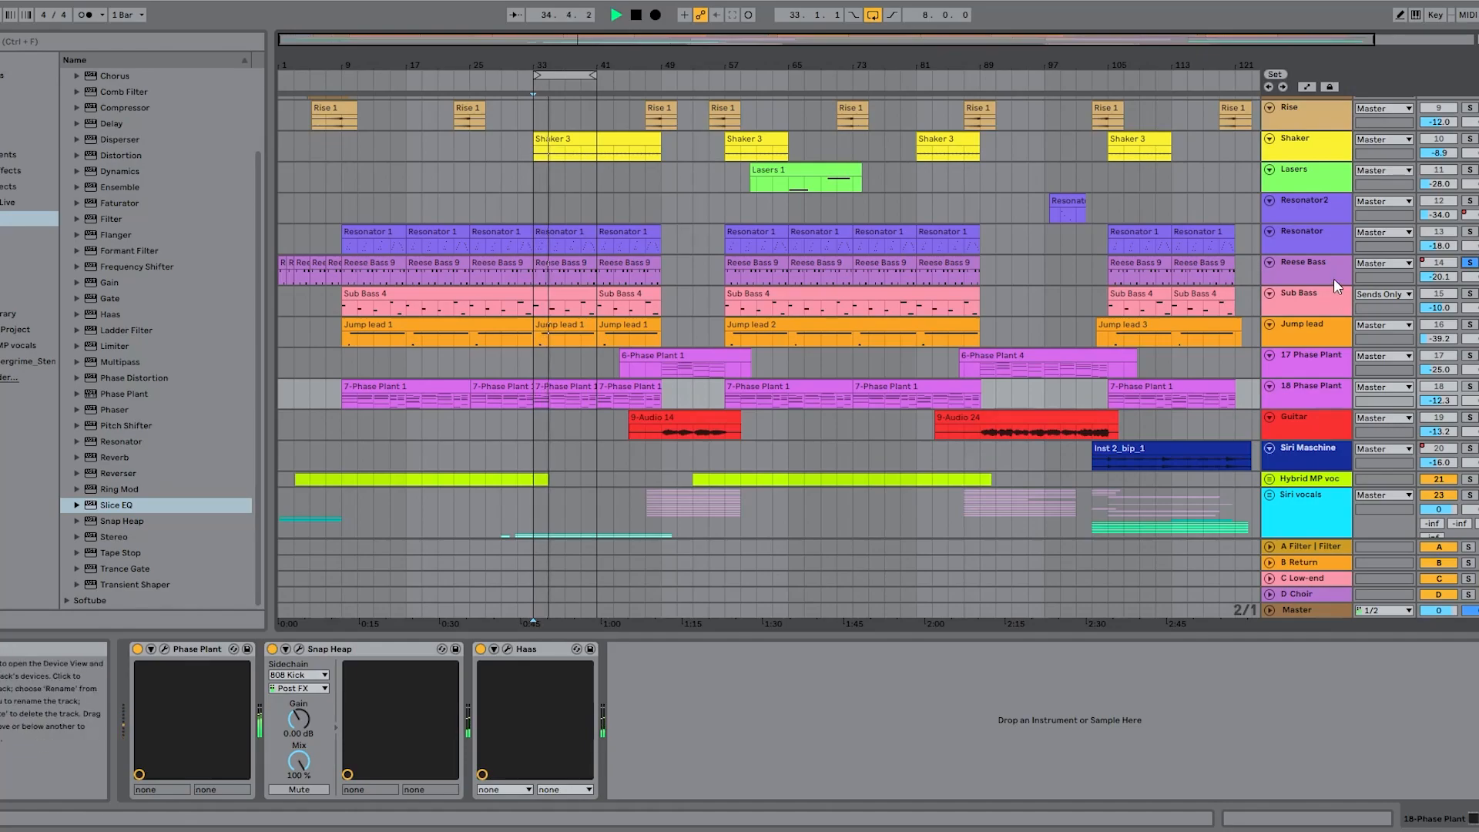
key(space)
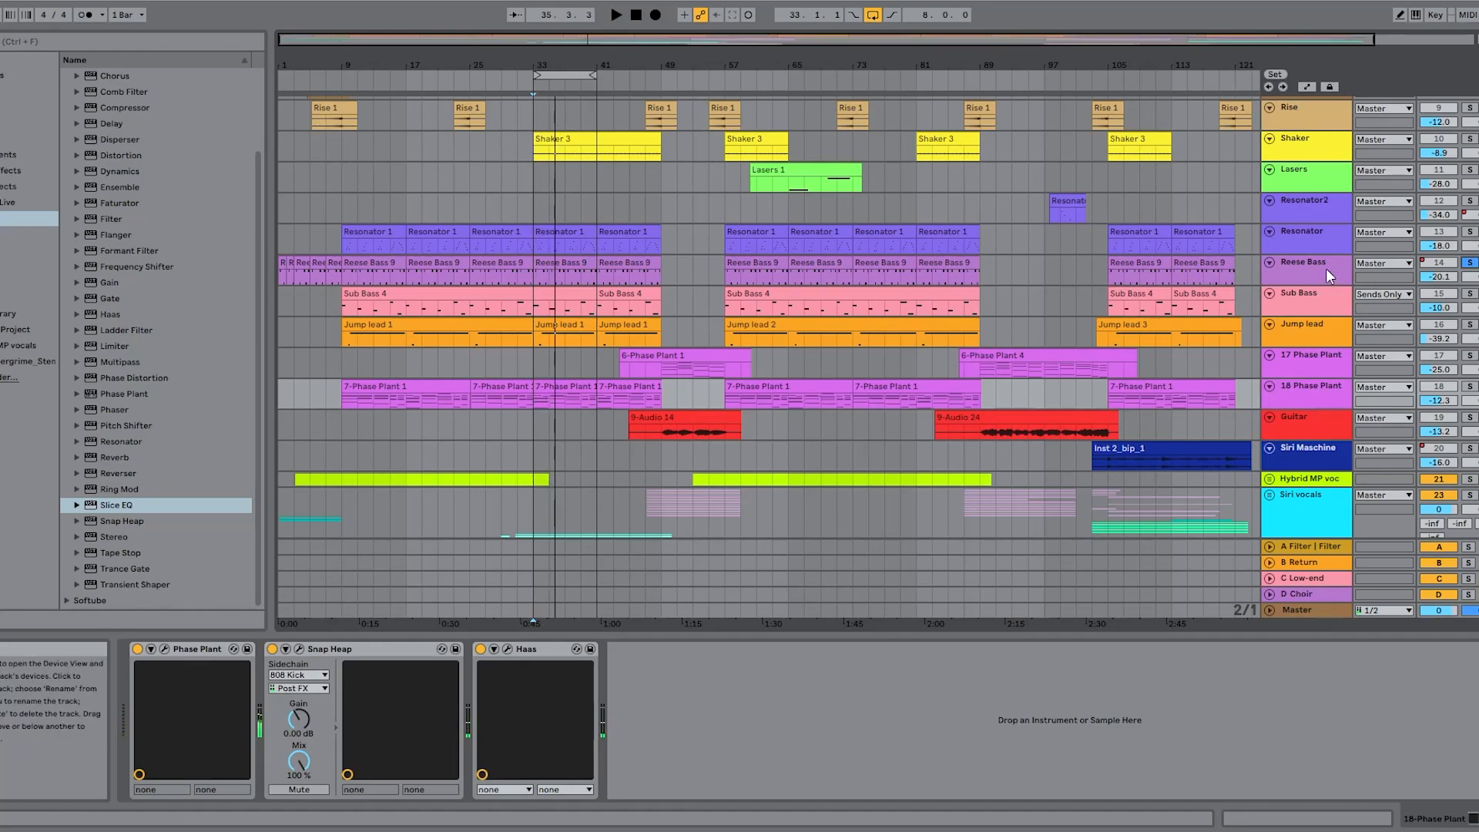
click(1471, 265)
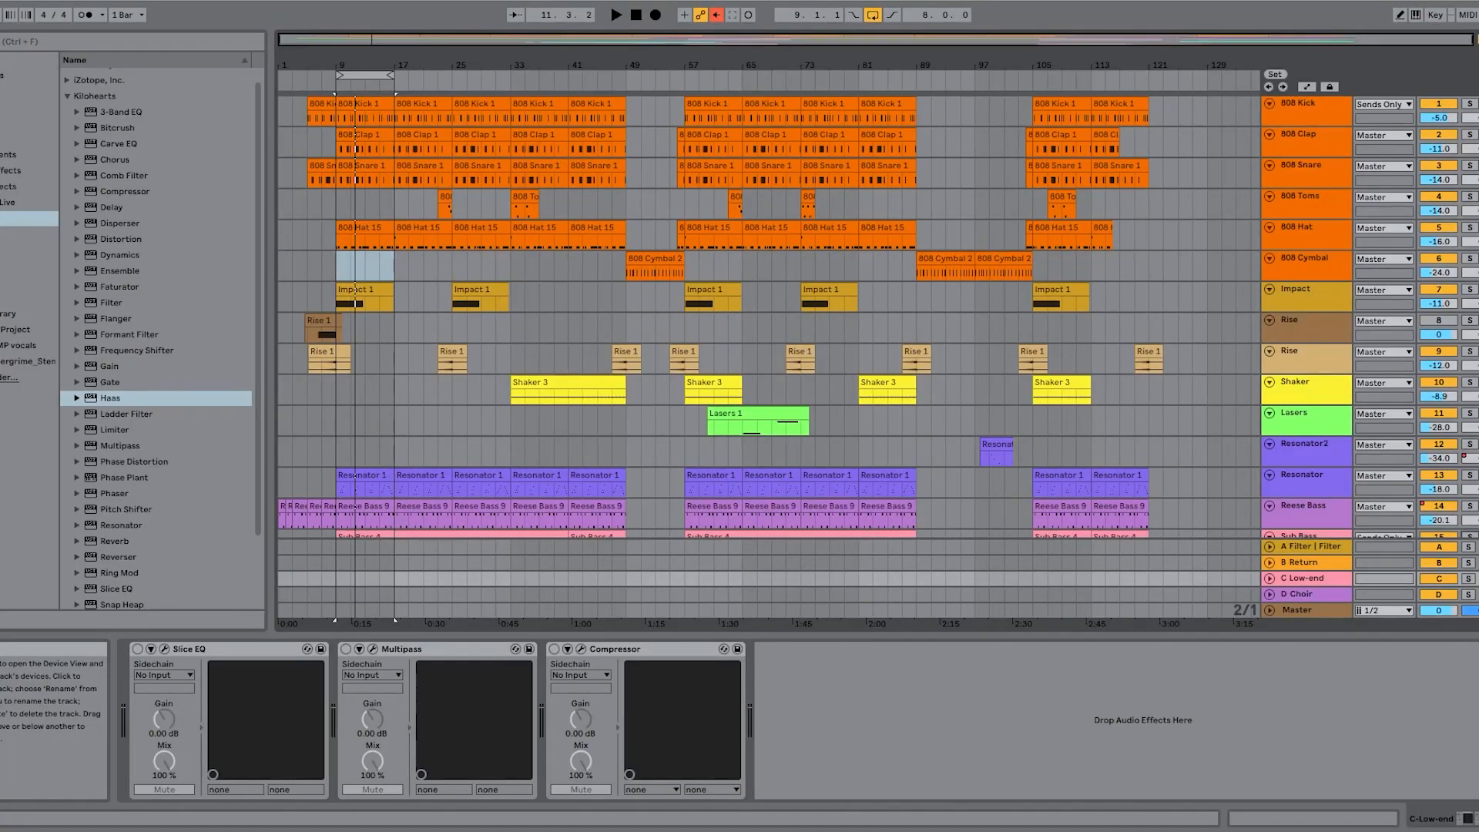
Step: Solo the Sub Bass and audition it in the loop from bar 9, clearing the solo after stopping
scroll(1470, 345, down, 4)
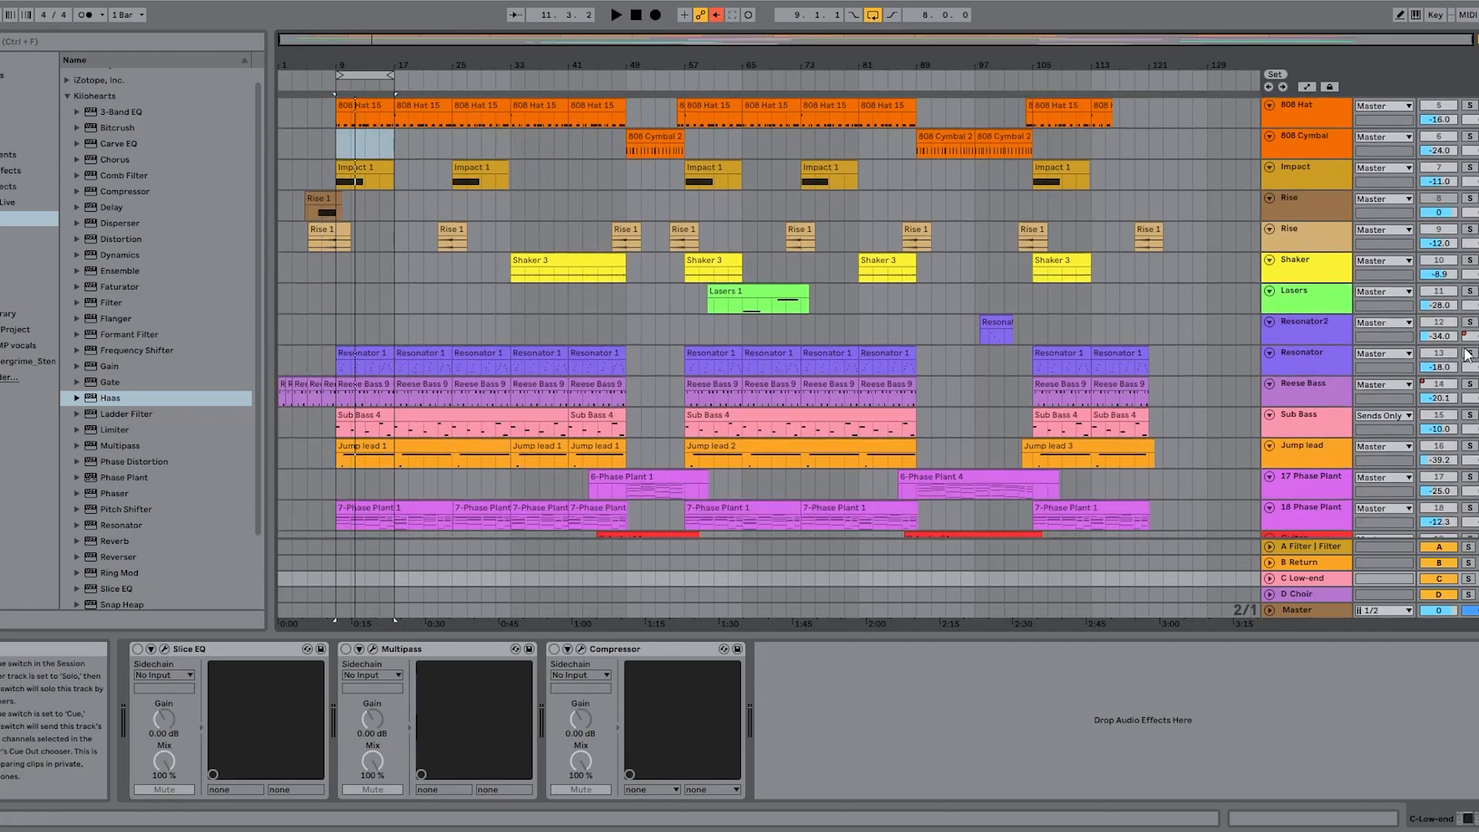
click(1470, 416)
key(space)
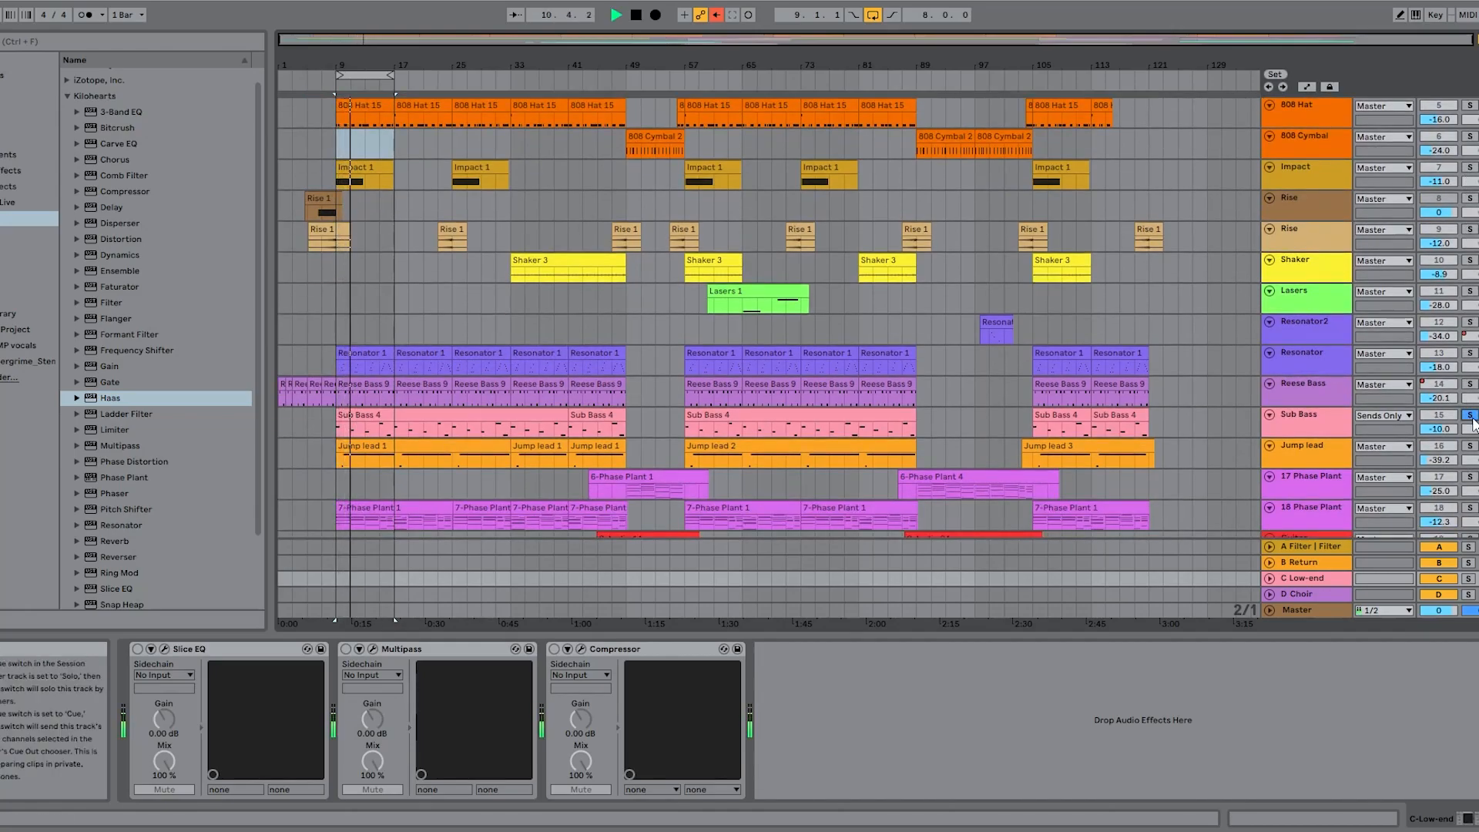
scroll(1473, 420, down, 5)
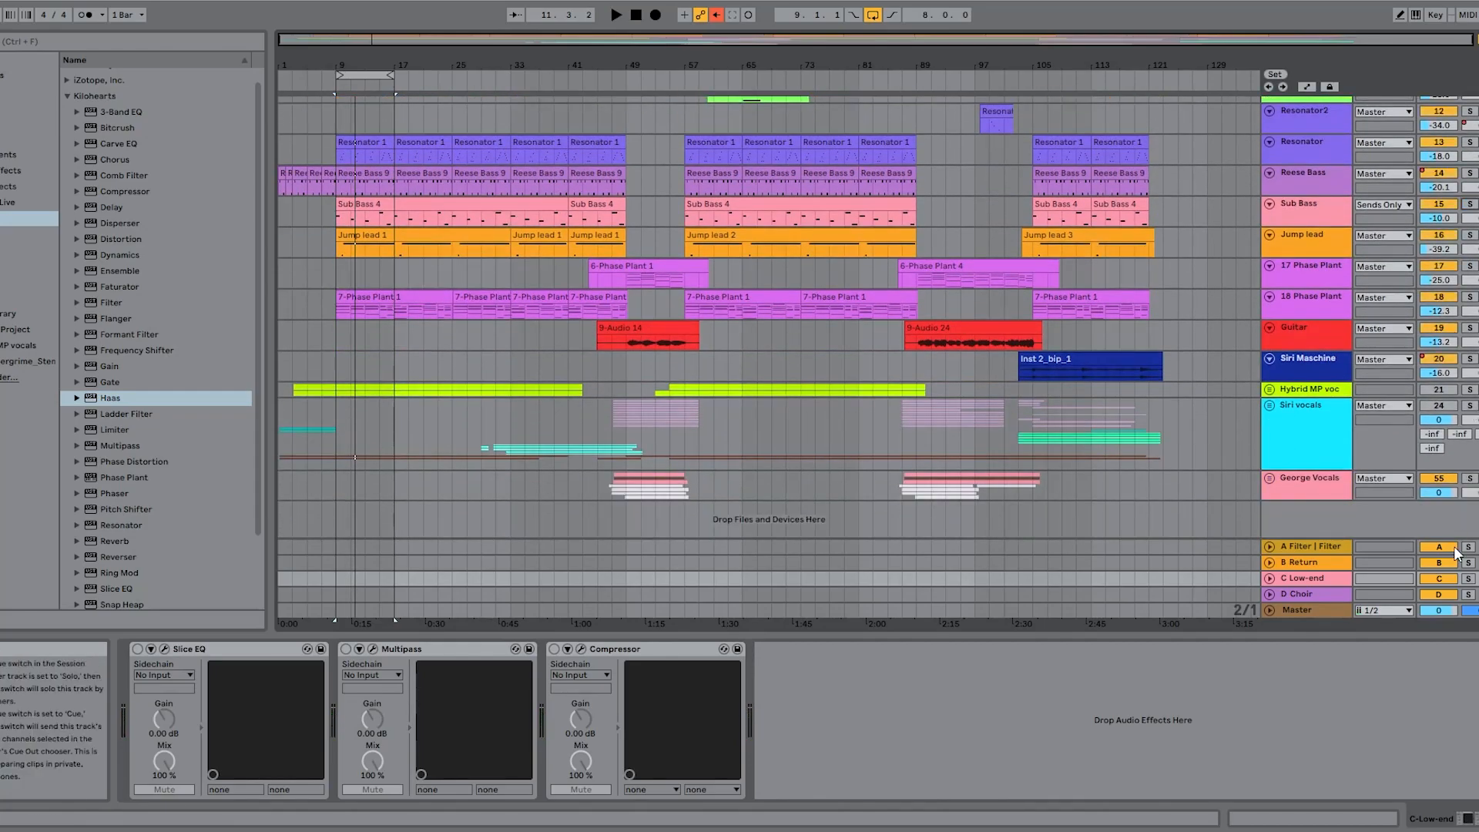
Step: Select the C Low-end return, enable its Slice EQ, Multipass and Compressor, and play the loop from bar 9
click(1305, 577)
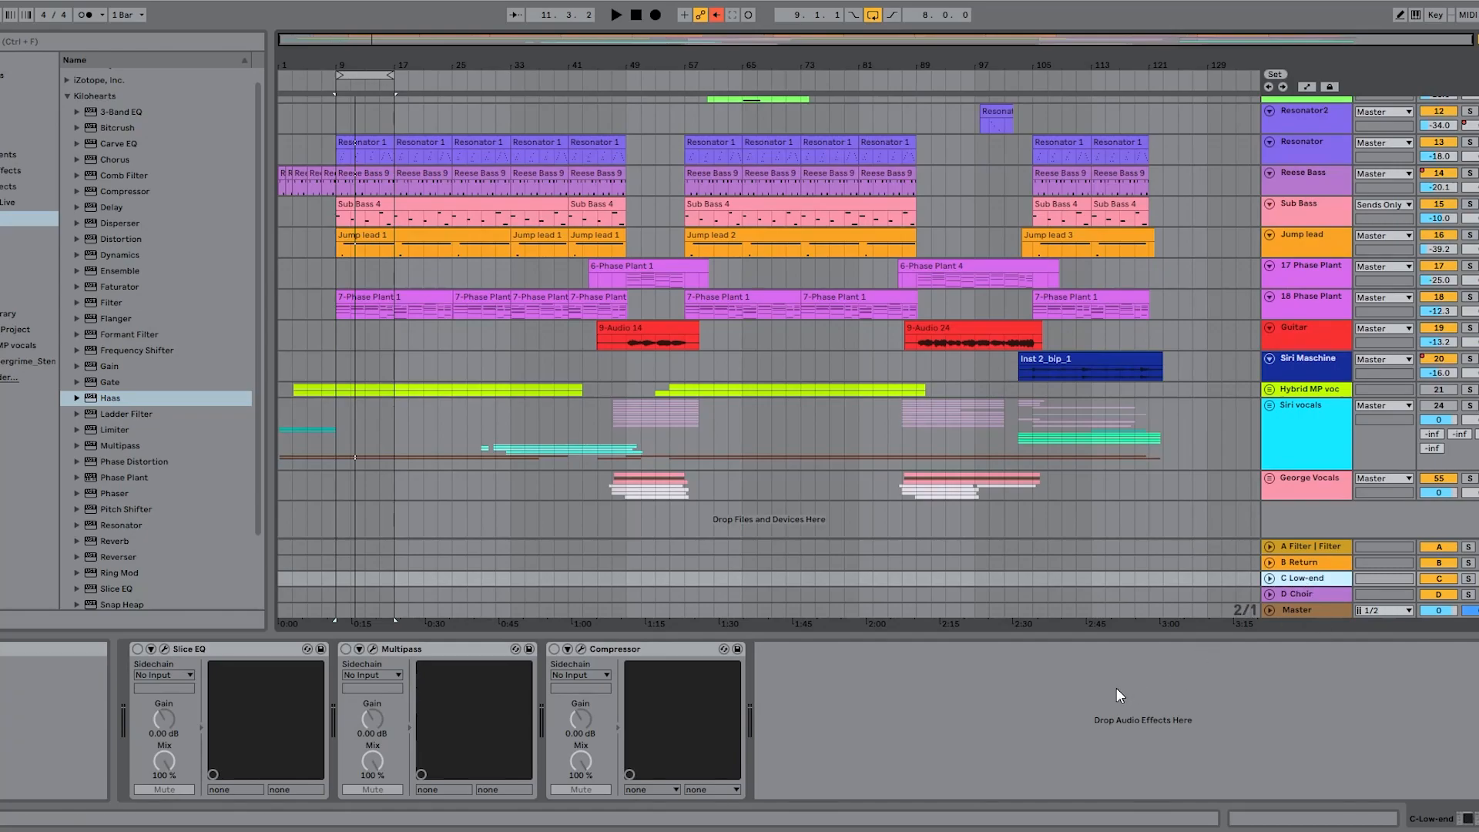
key(space)
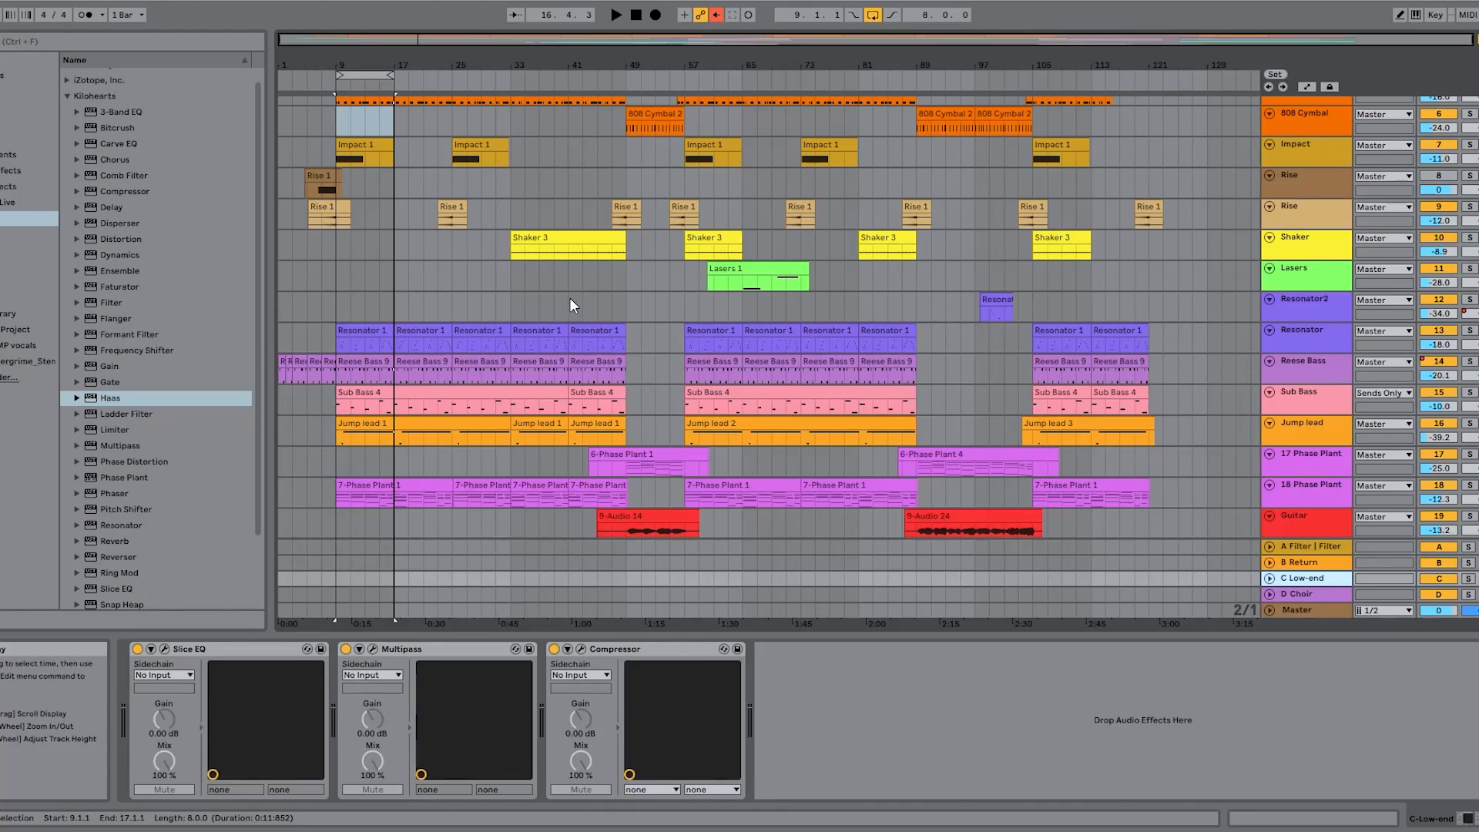
key(space)
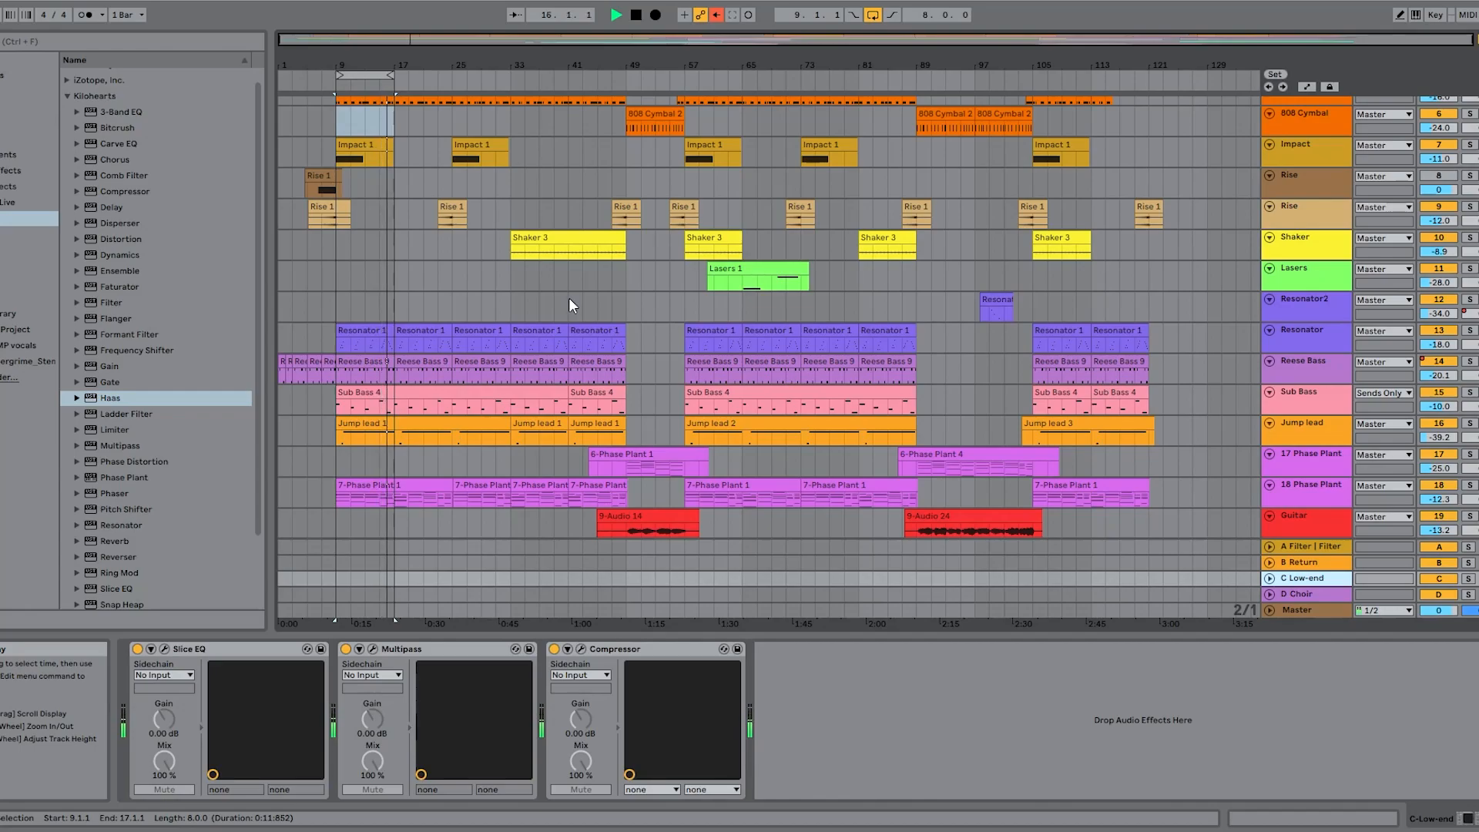
Step: Stop playback, bypass the Slice EQ, Faturator and Limiter on the 808 Kick track, and audition the soloed kick from bar 9
key(space)
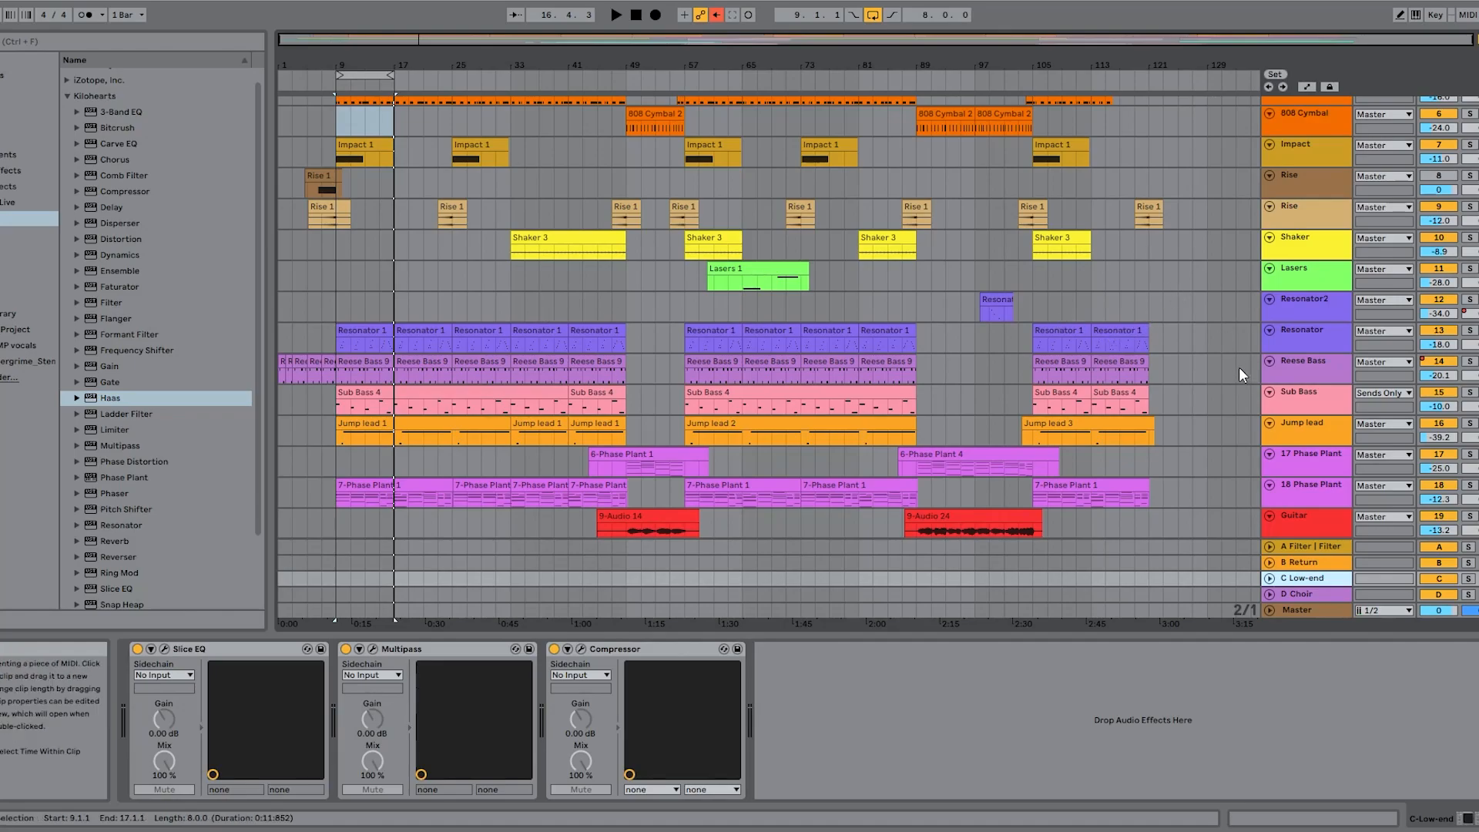
scroll(1247, 381, up, 5)
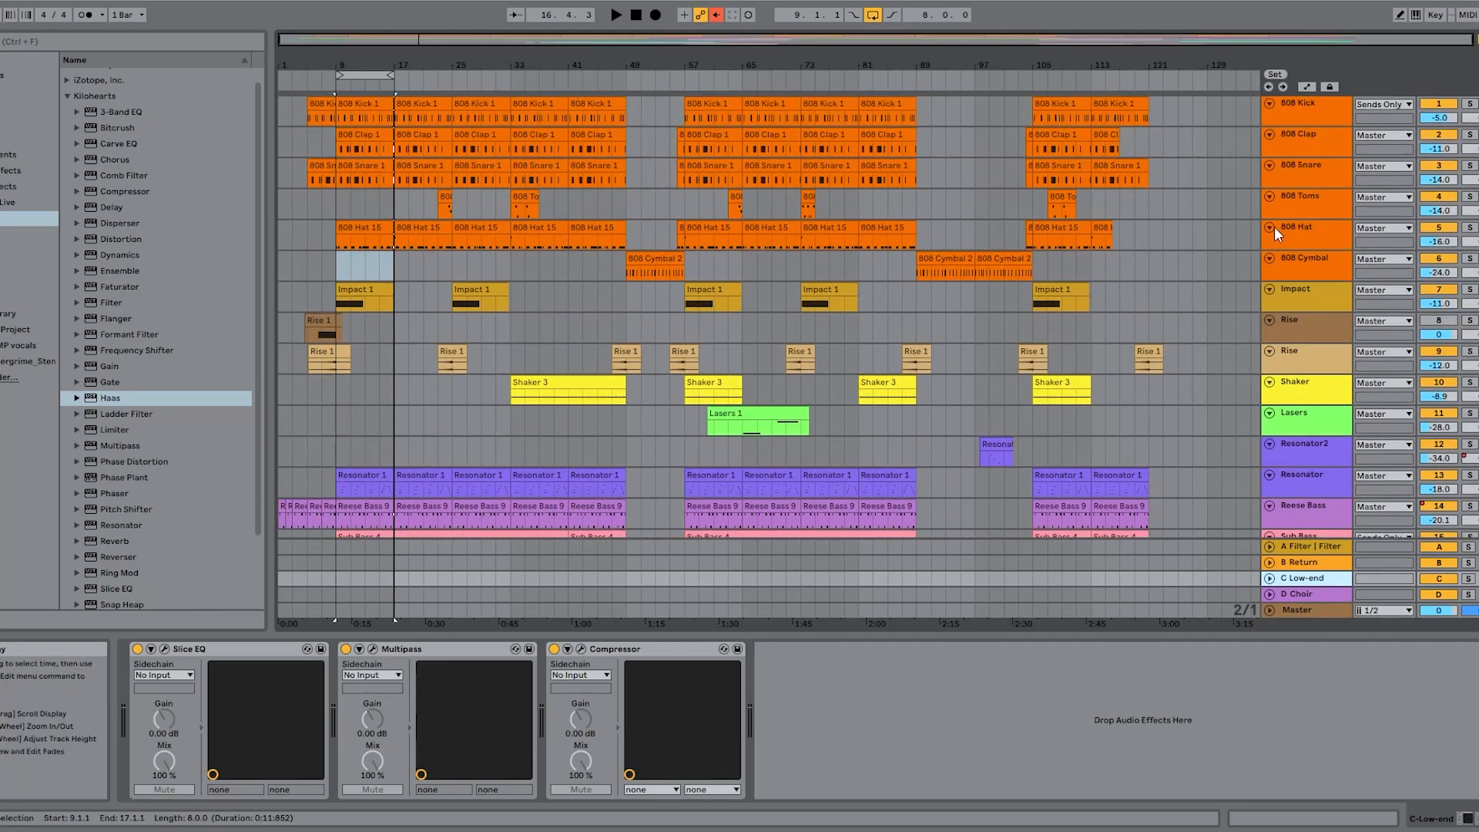
click(1333, 105)
click(980, 649)
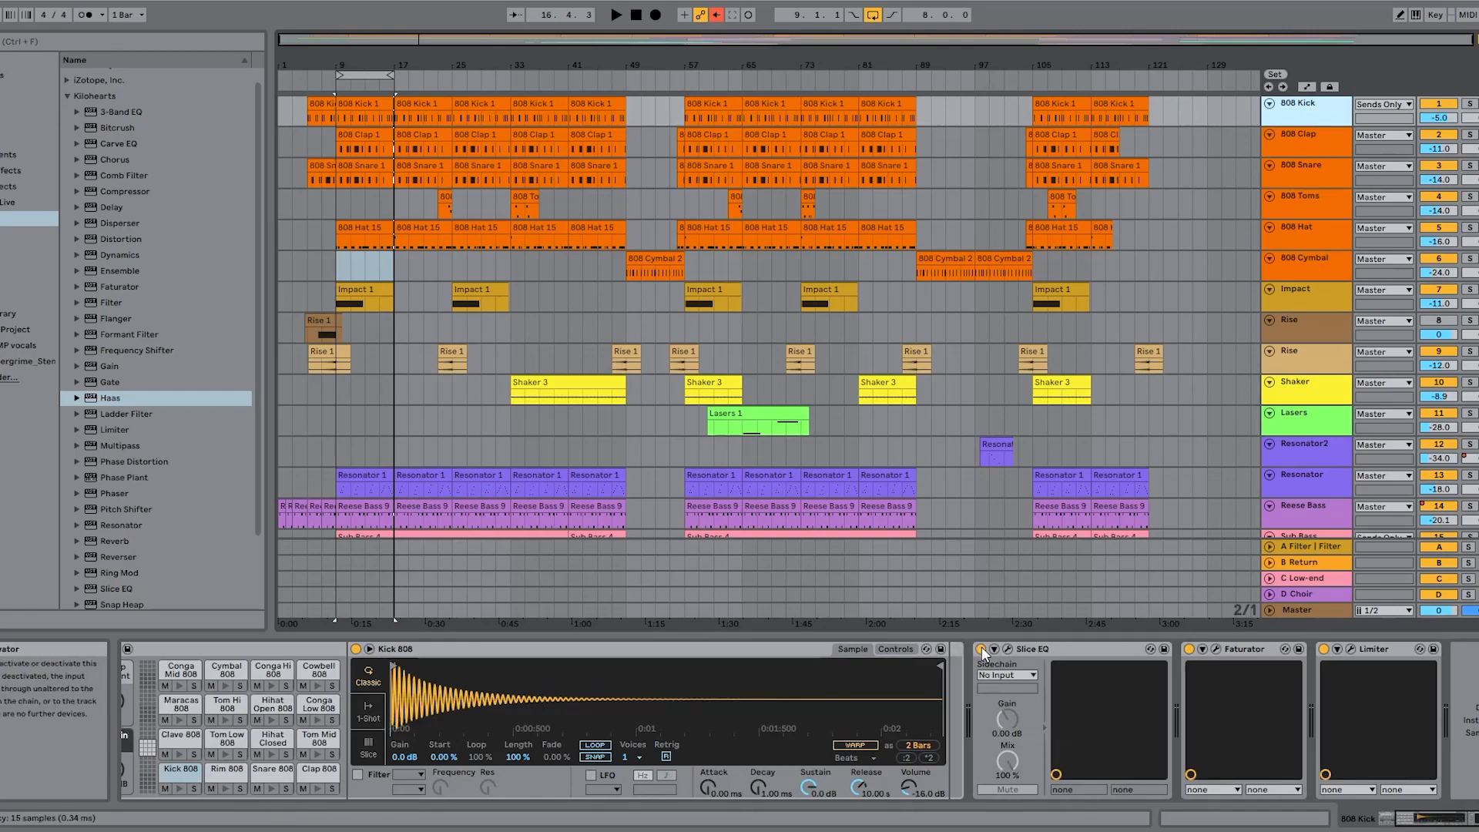
click(1324, 649)
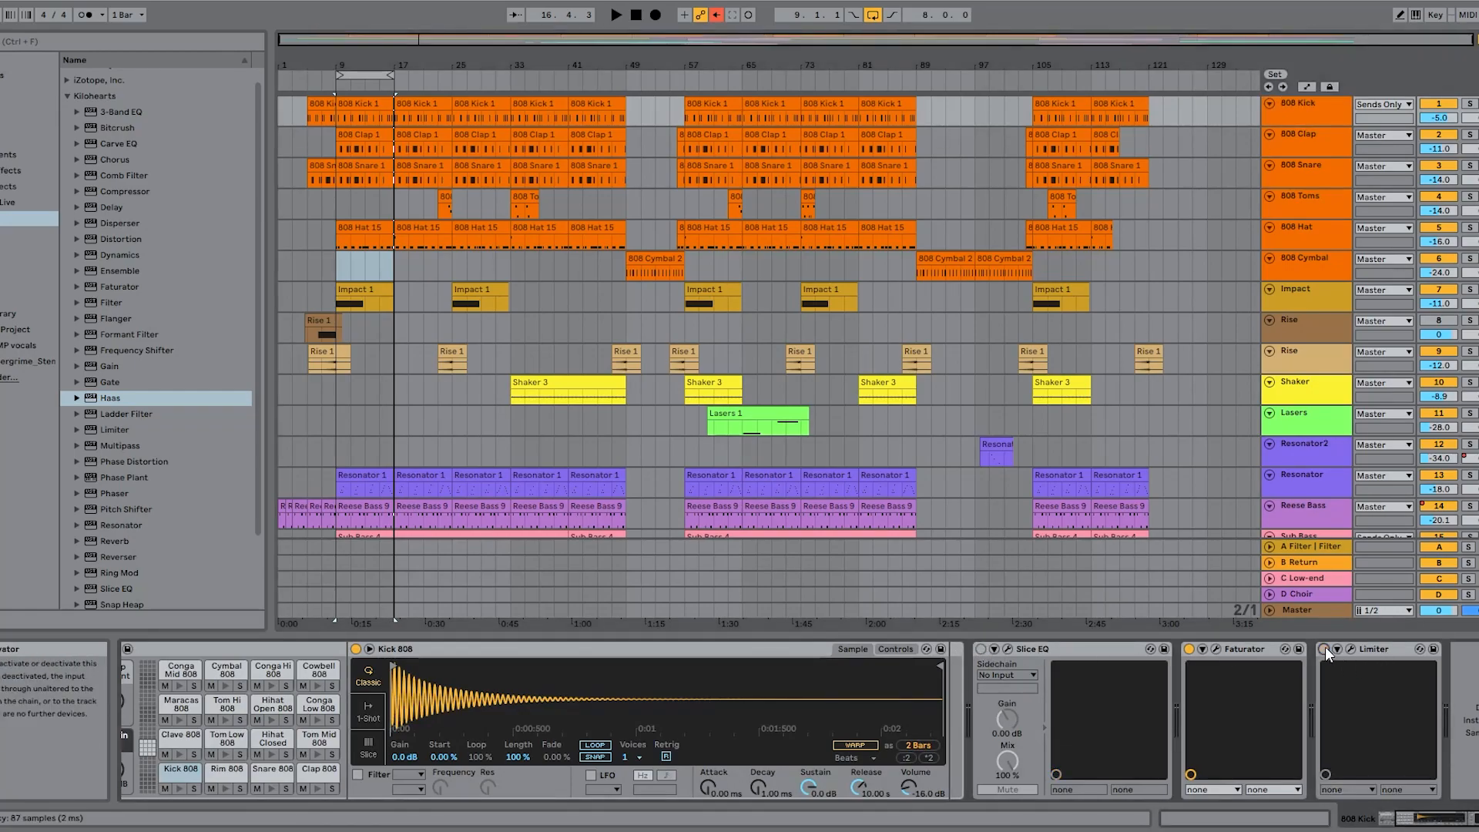
click(1189, 650)
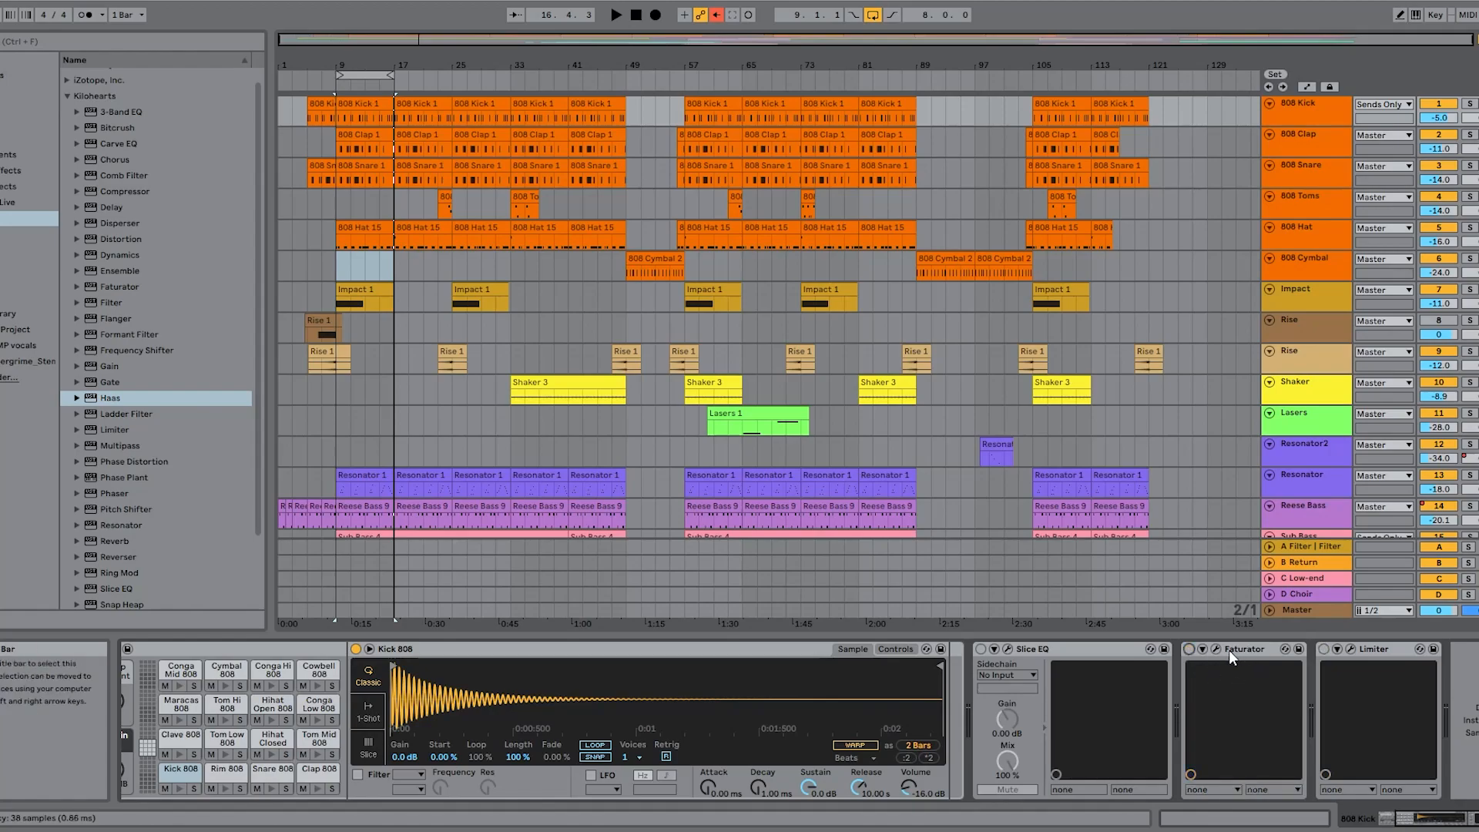
key(space)
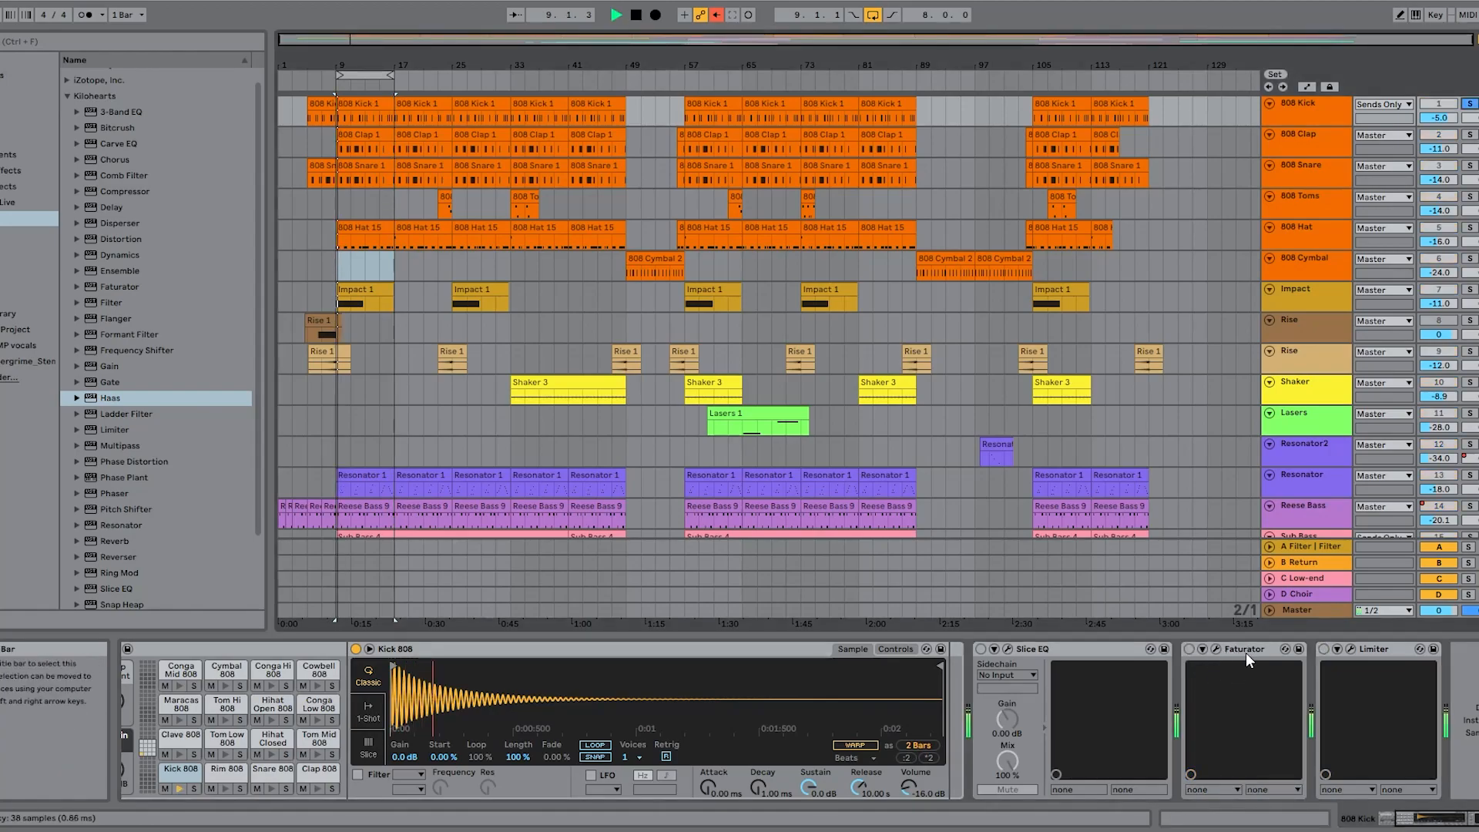
Step: Re-enable the Faturator on the 808 Kick track and replay the soloed kick from bar 9 for comparison
click(1188, 649)
key(space)
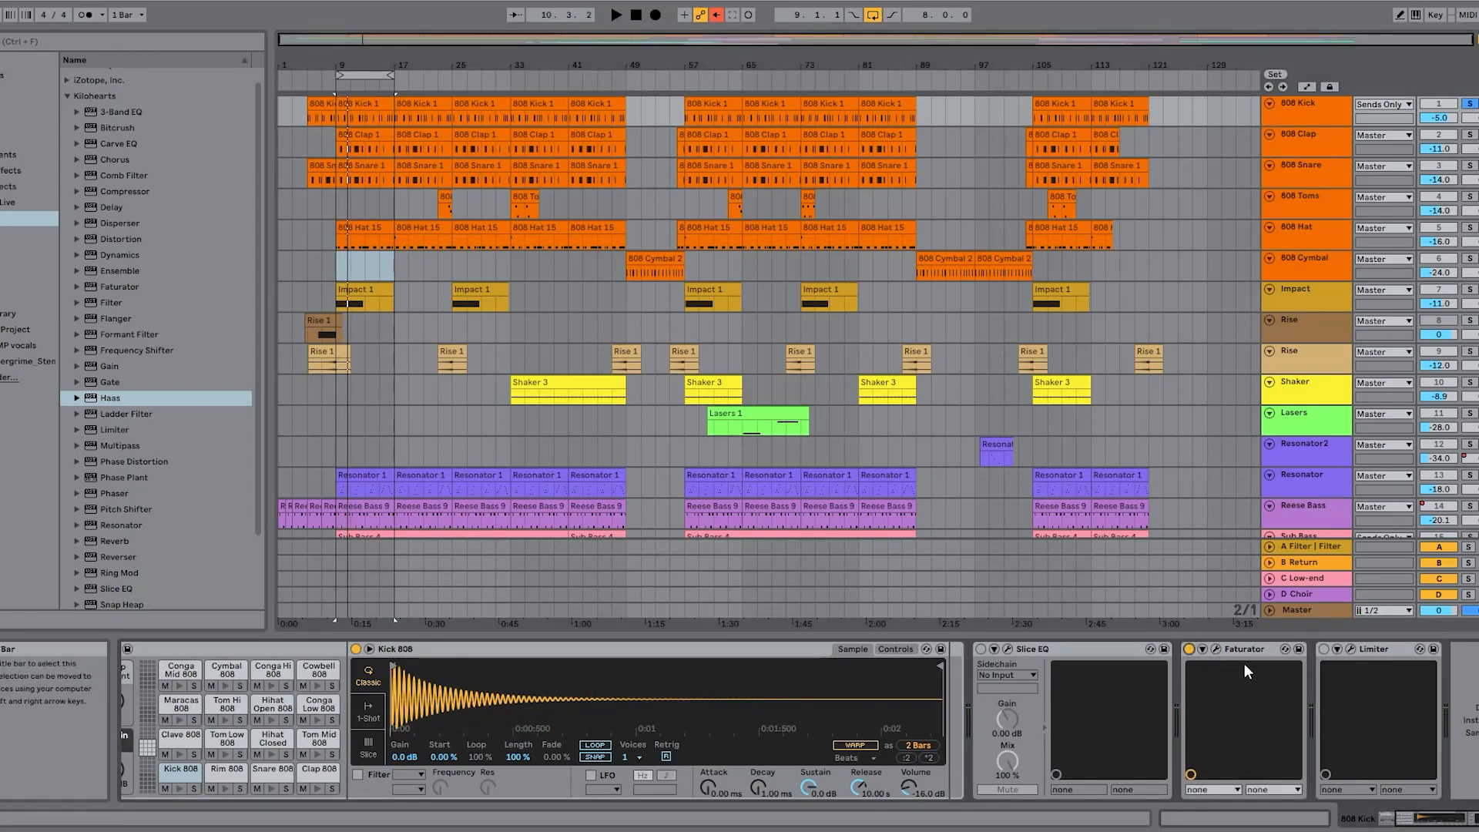
key(space)
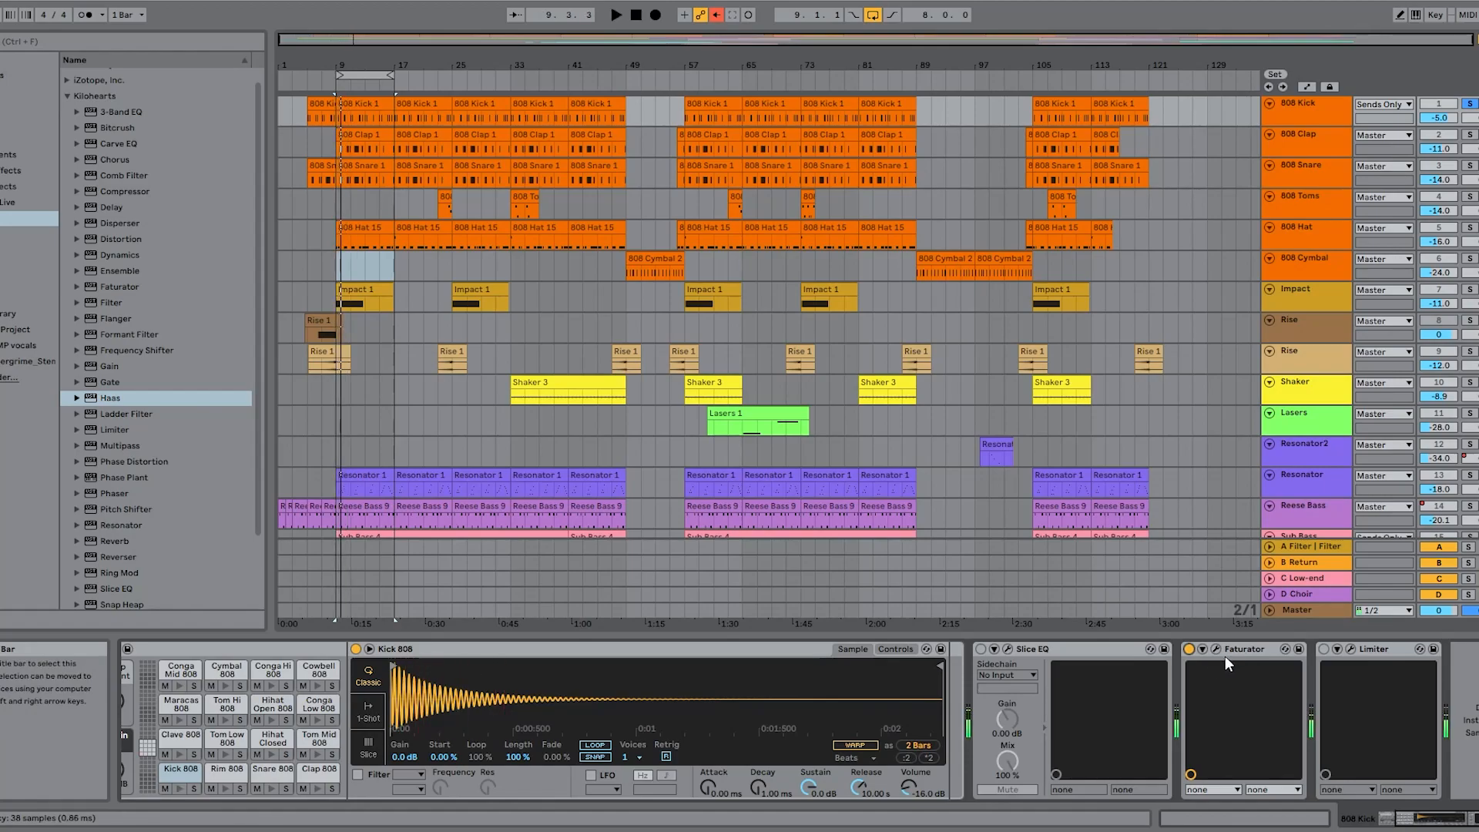
Step: Examine the 808 Kick's Slice EQ curve, and re-enable the track's Limiter and Slice EQ
click(1009, 648)
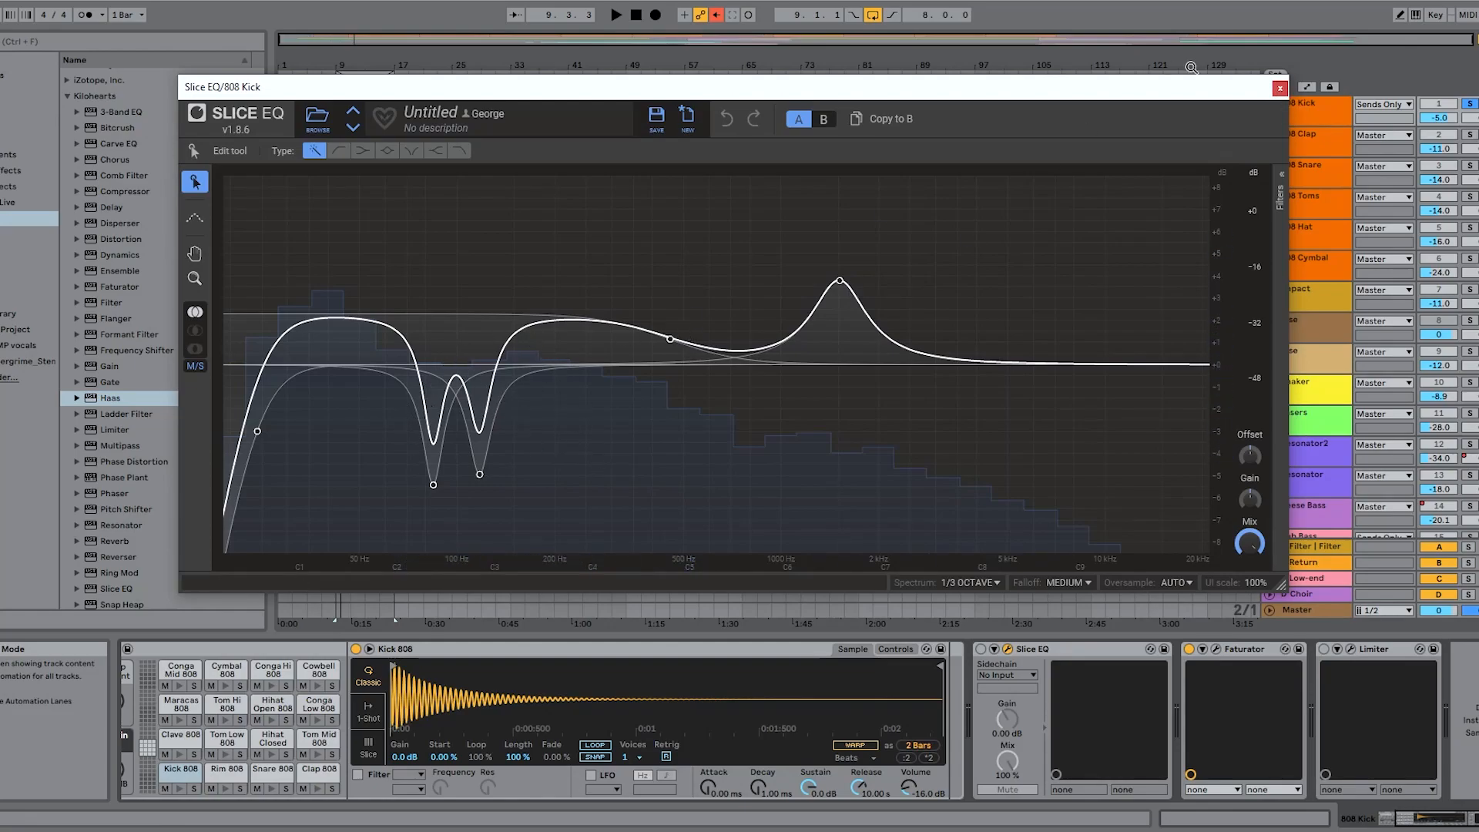
click(1279, 89)
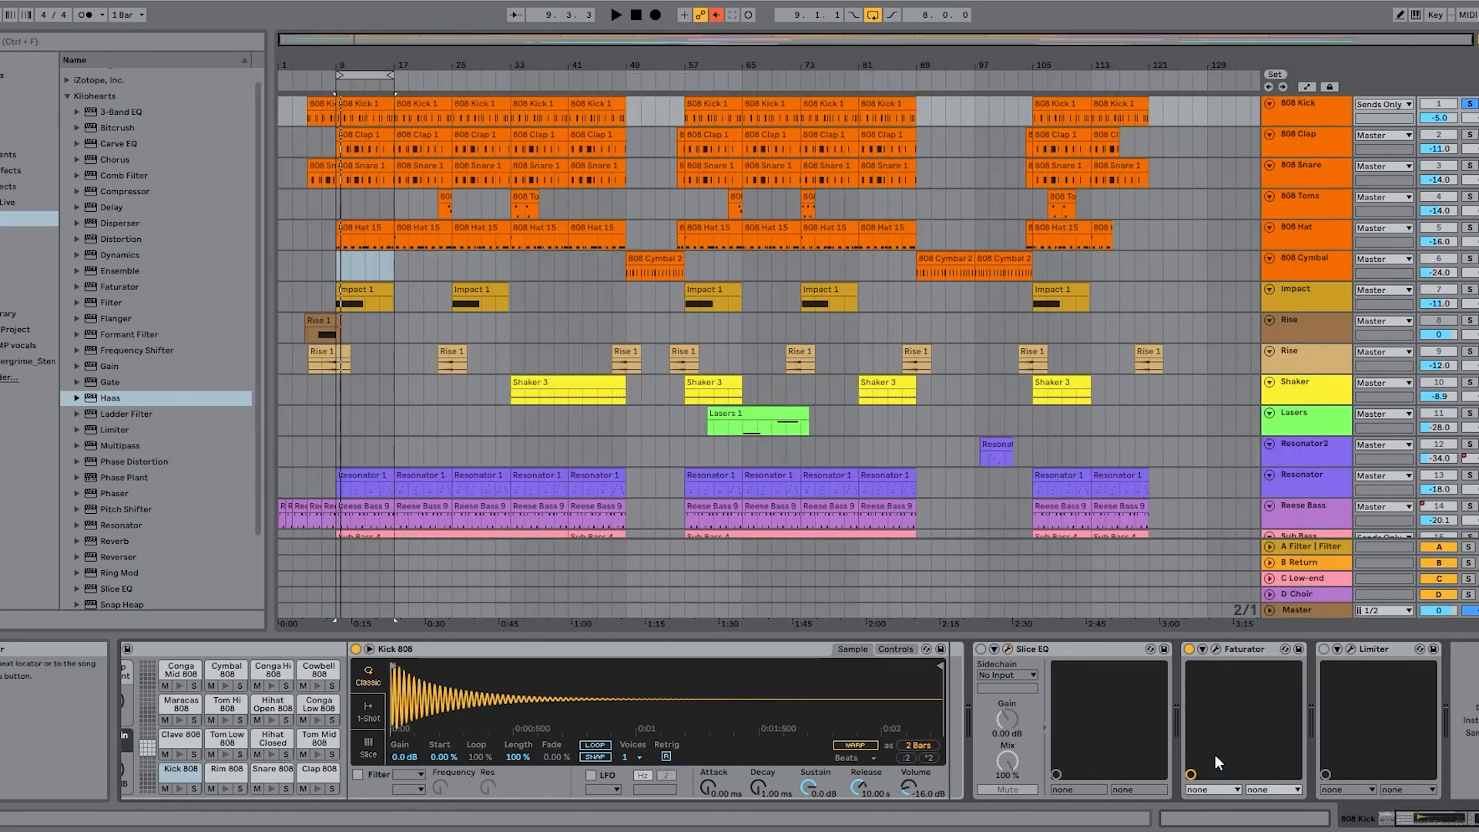
click(1325, 649)
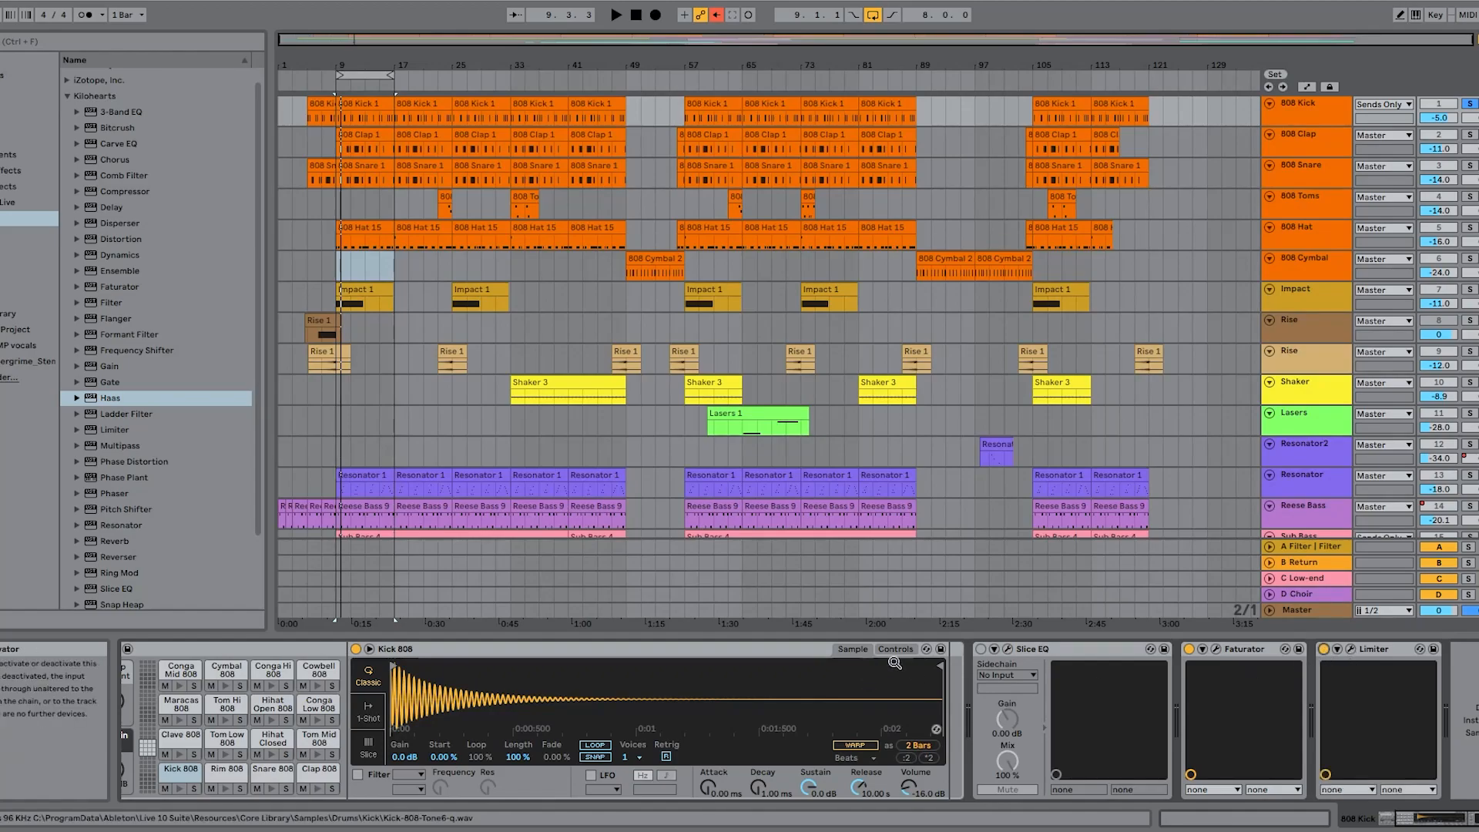
click(981, 650)
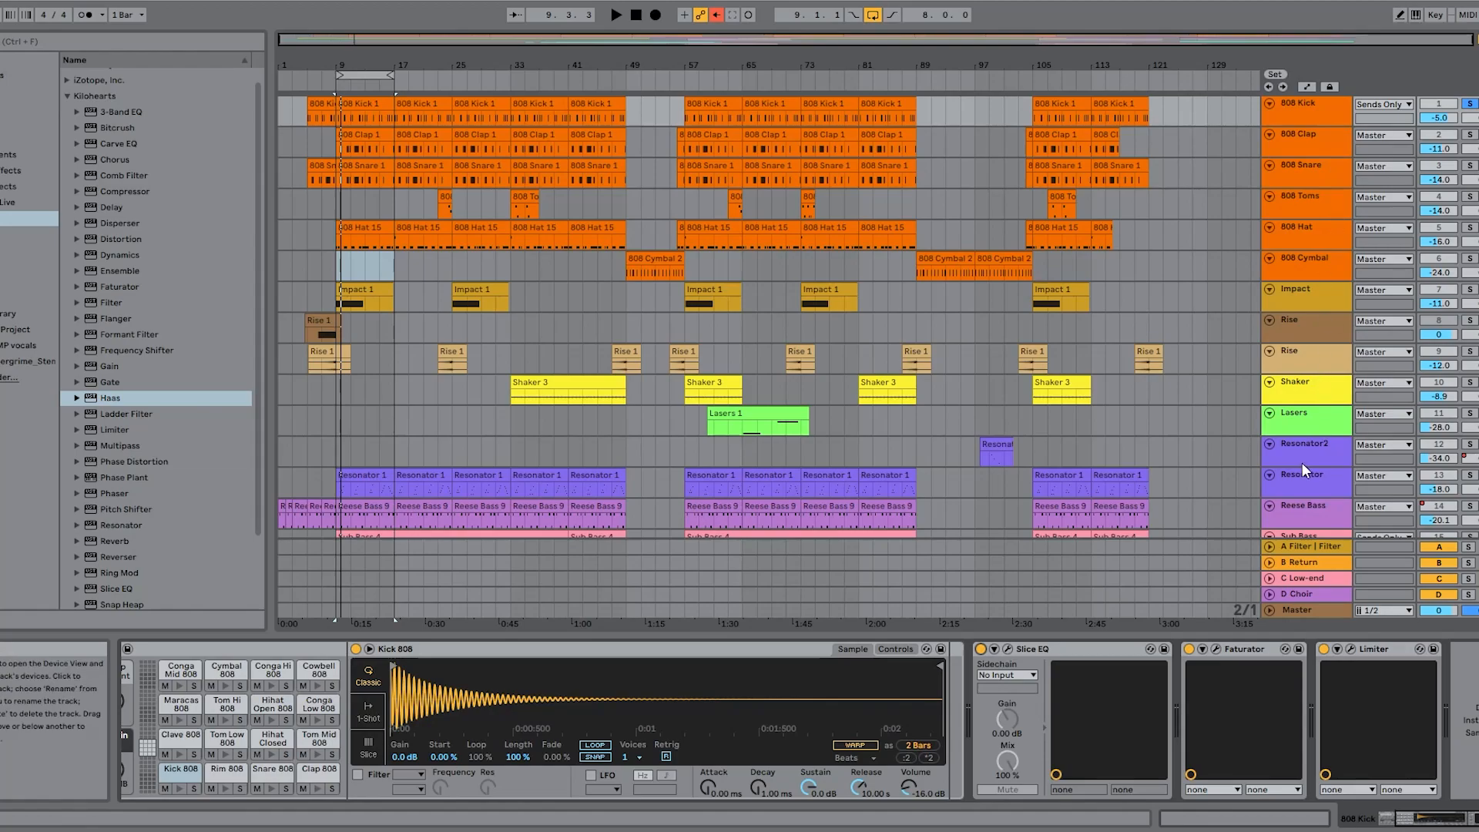
Step: Bypass the Lane 1 and Lane 3 Distortion snapins in the Sub Bass's Phase Plant, and audition the soloed track from bar 9
scroll(1305, 462, down, 4)
click(1309, 433)
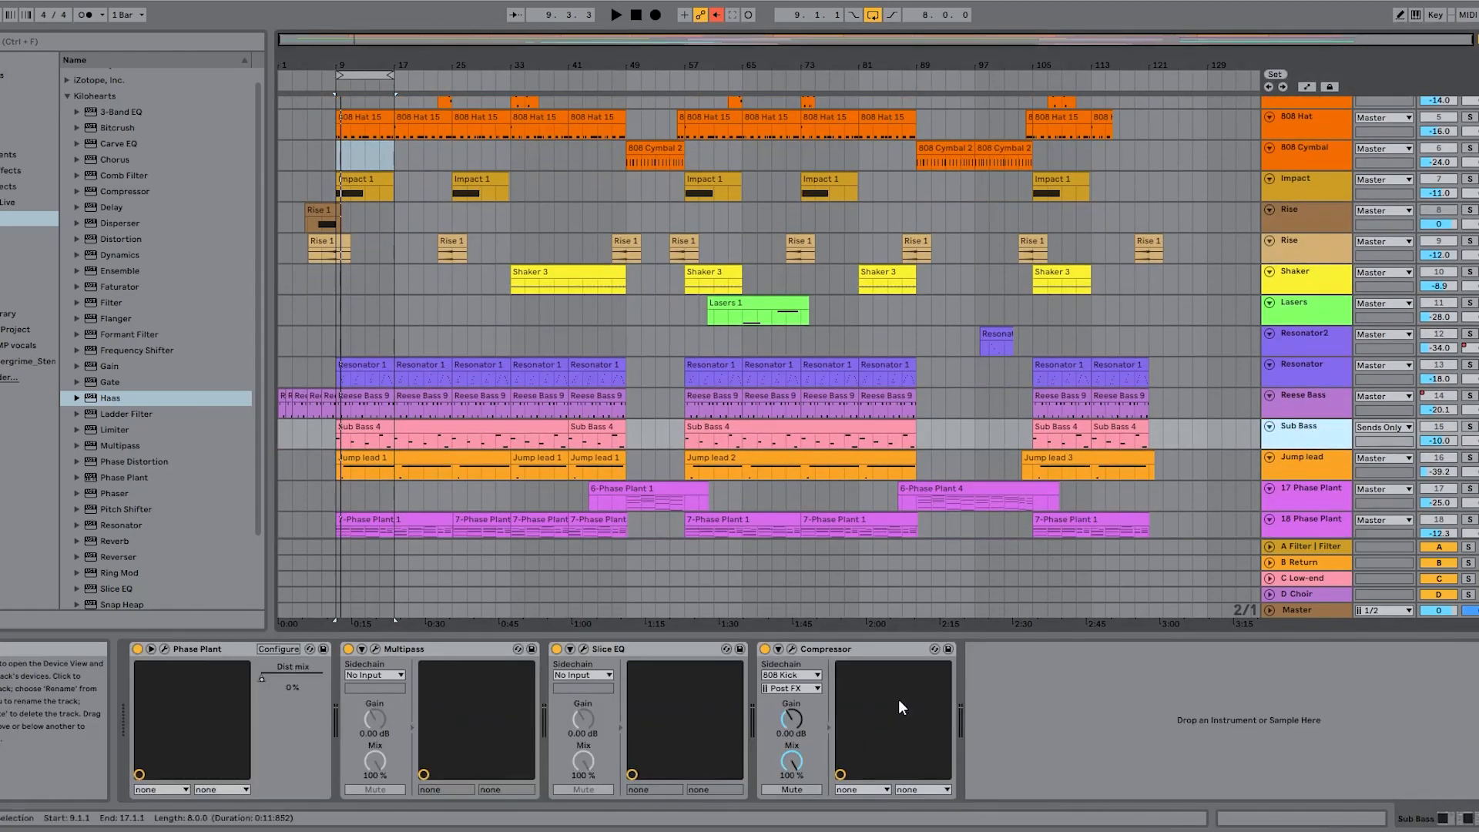
click(165, 649)
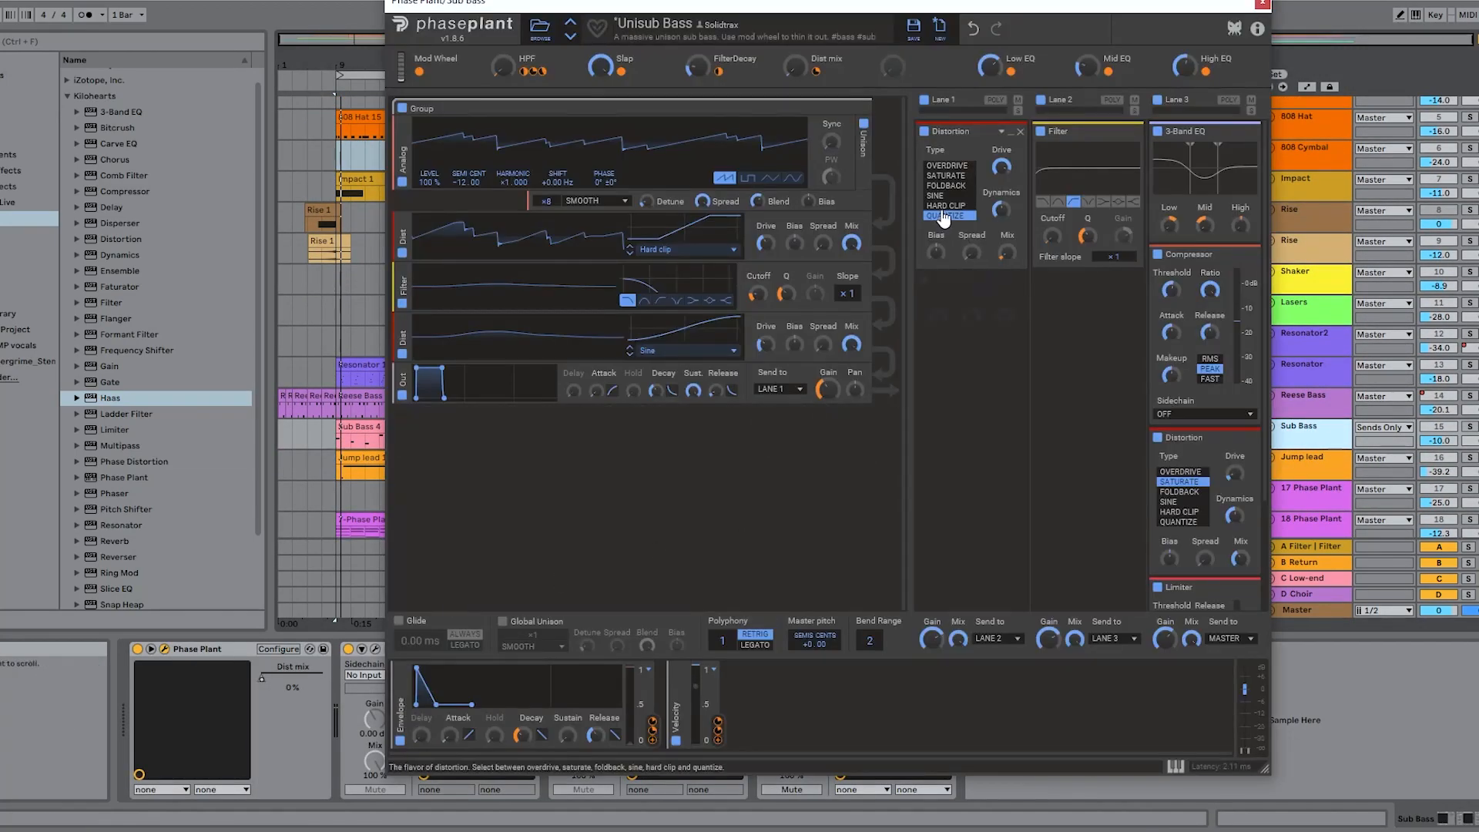
click(926, 133)
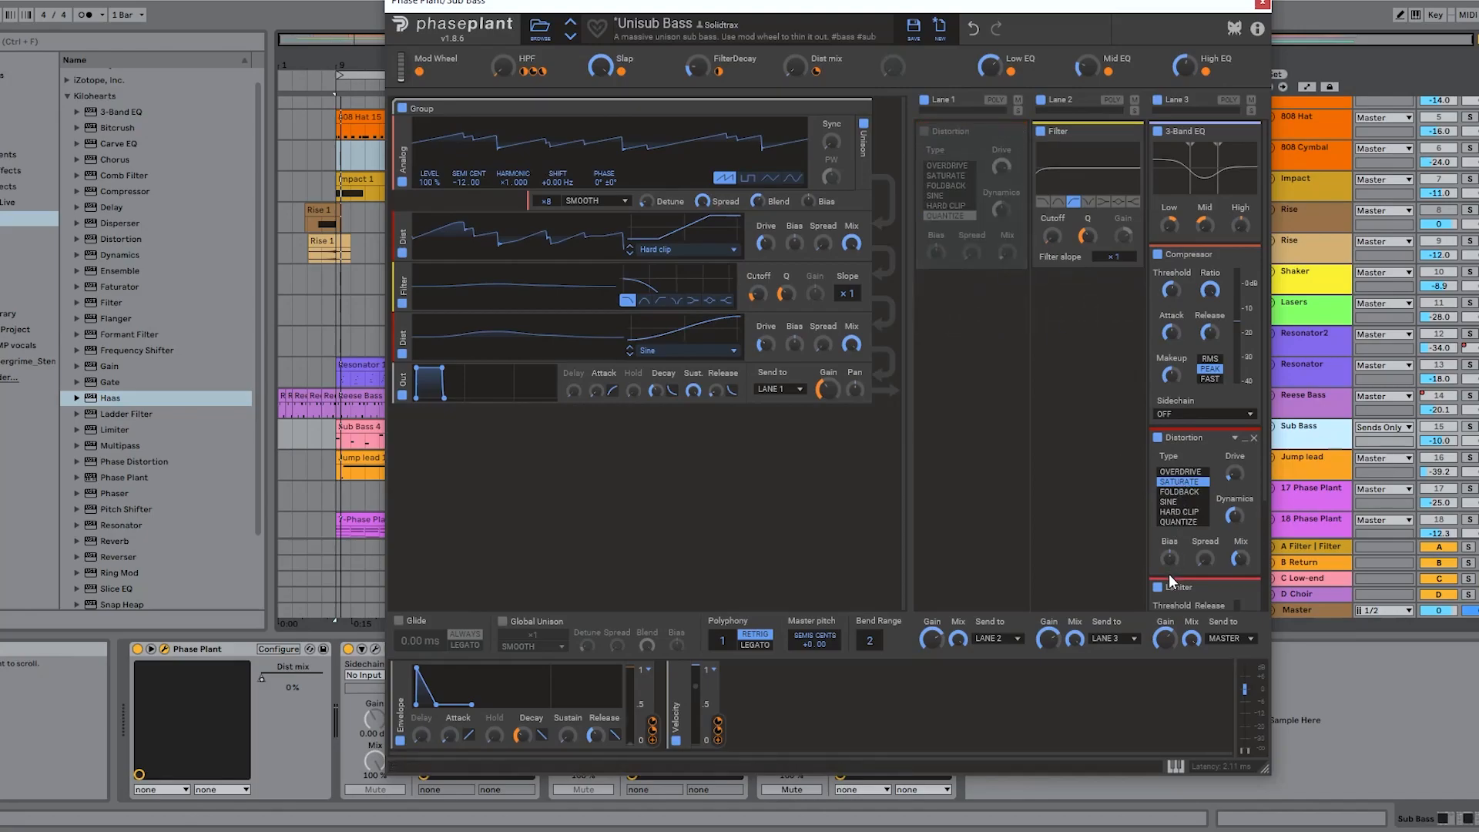
click(1157, 439)
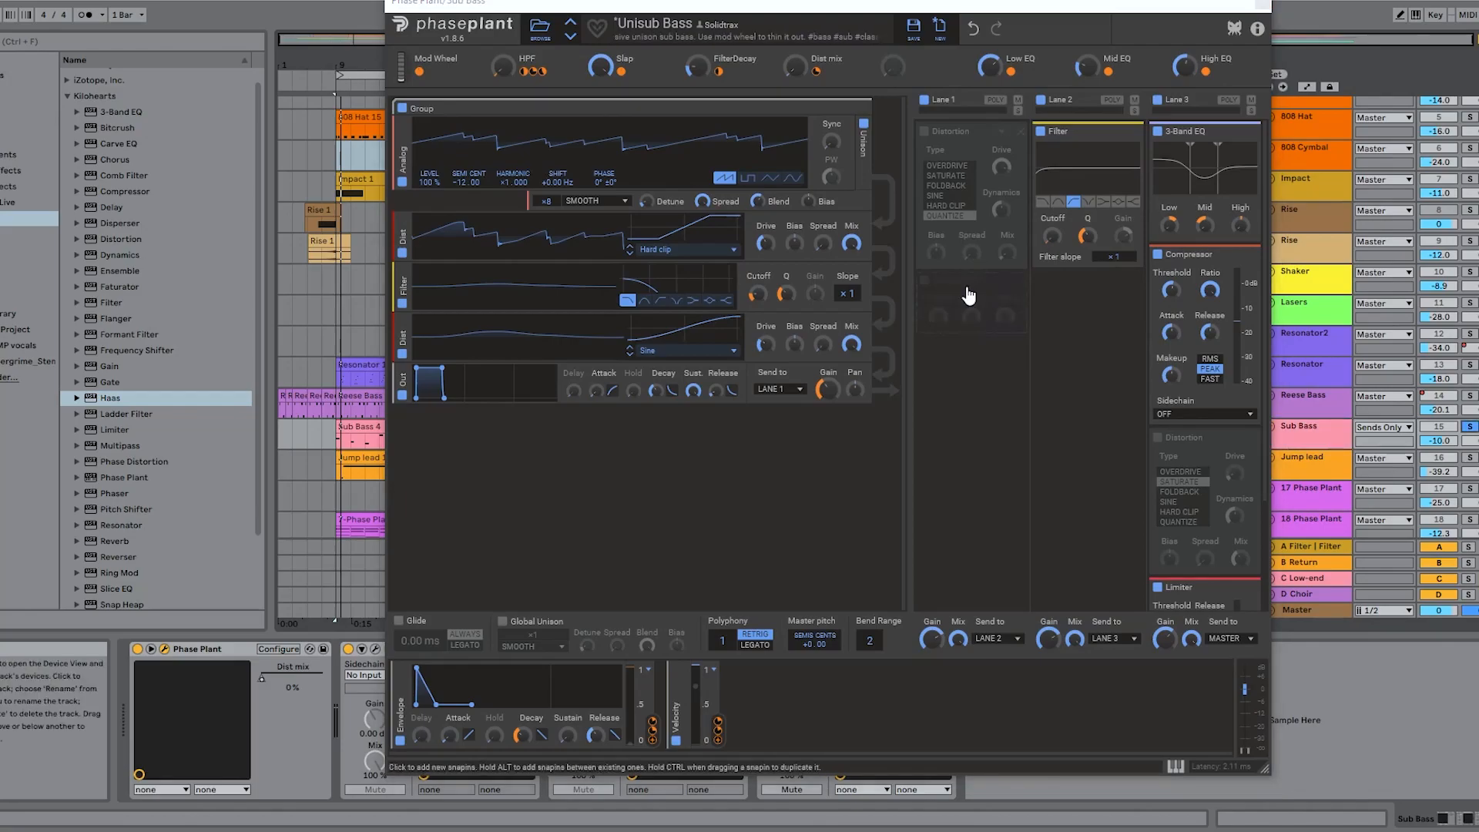
key(space)
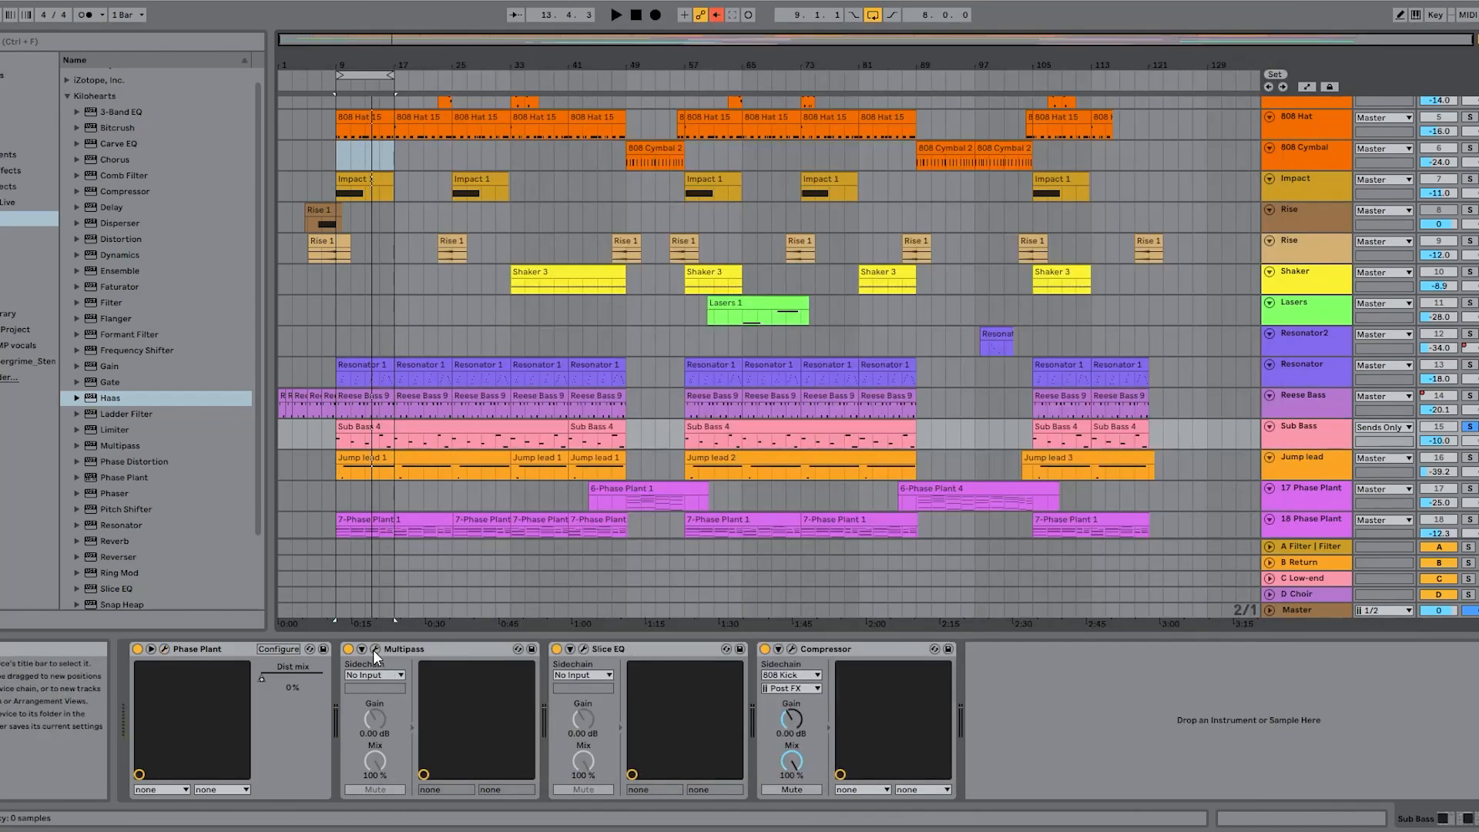
Step: Audition the Sub Bass with the Stereo snapin in Multipass's band below 566 Hz bypassed and re-enabled, and close Multipass
click(376, 650)
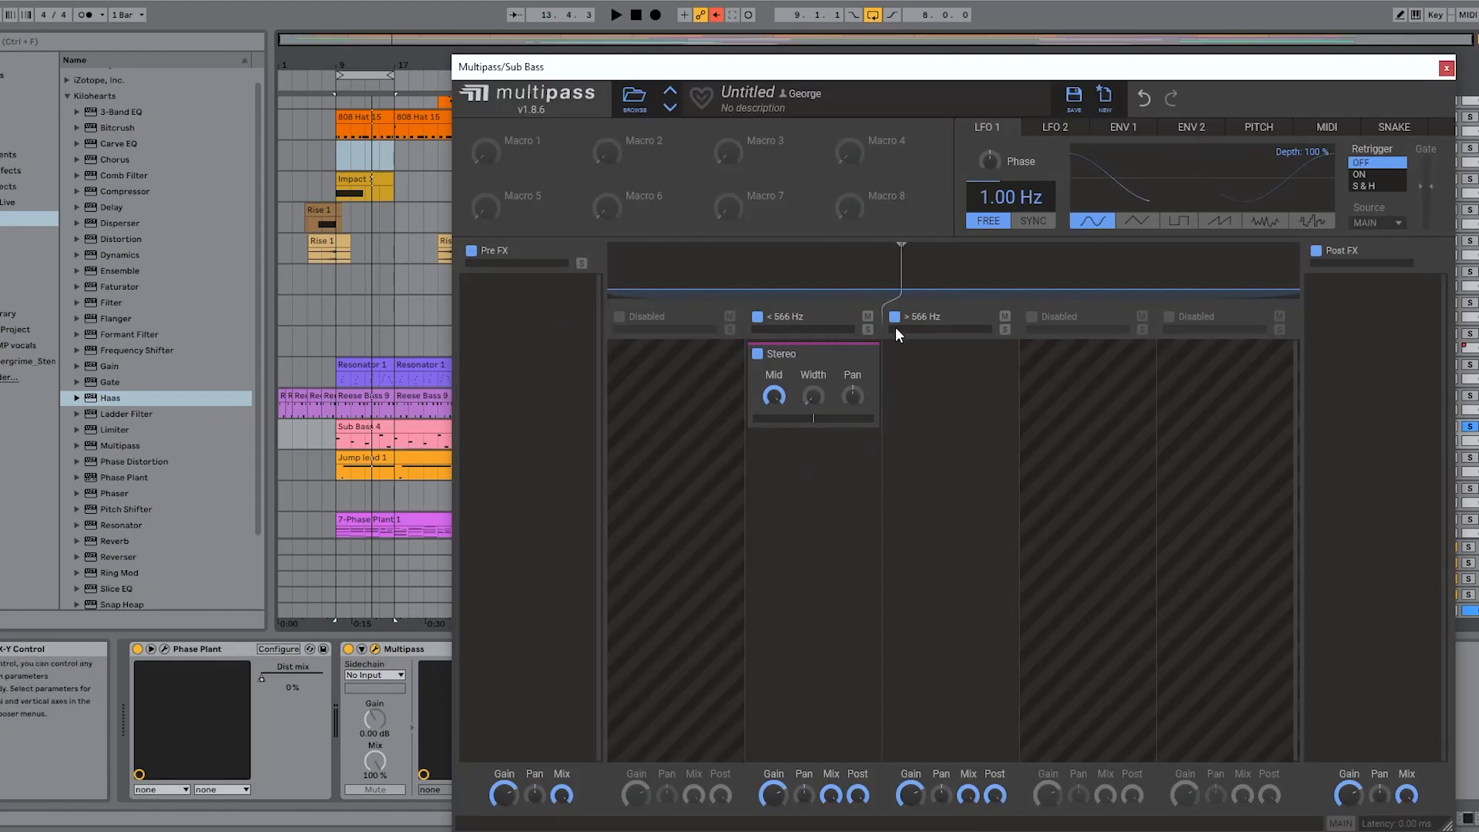
click(757, 354)
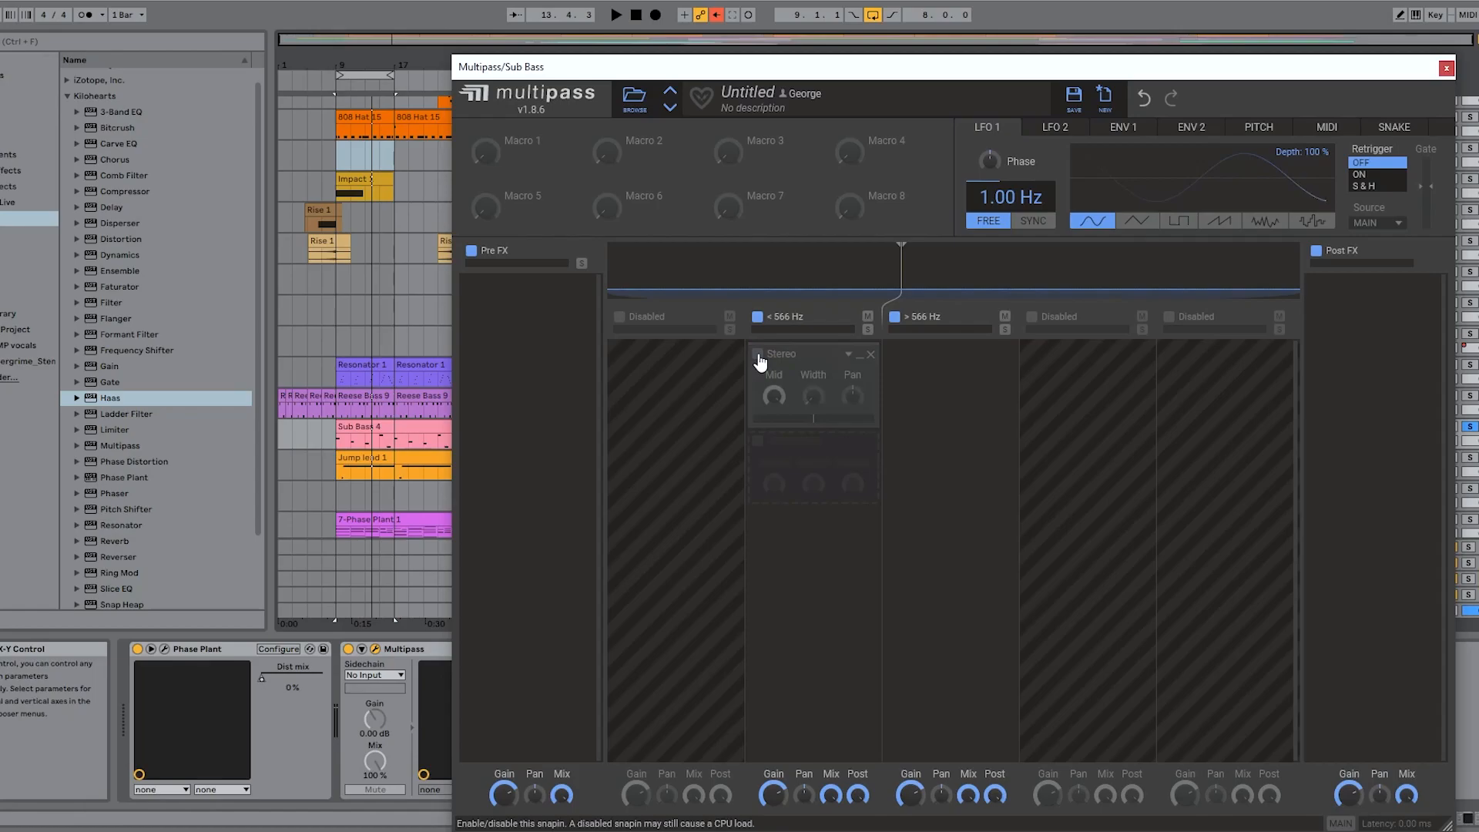
key(space)
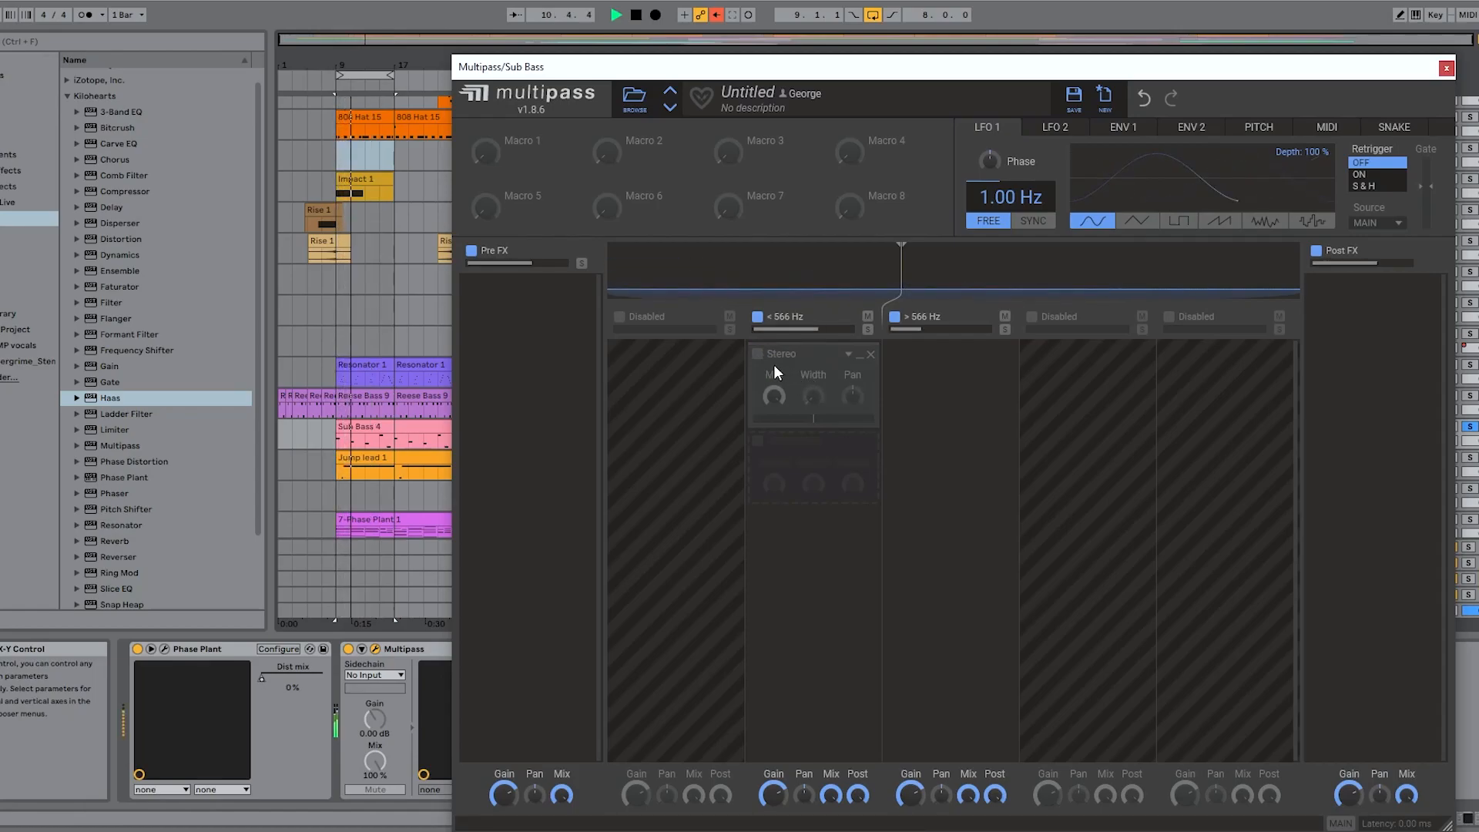
click(757, 353)
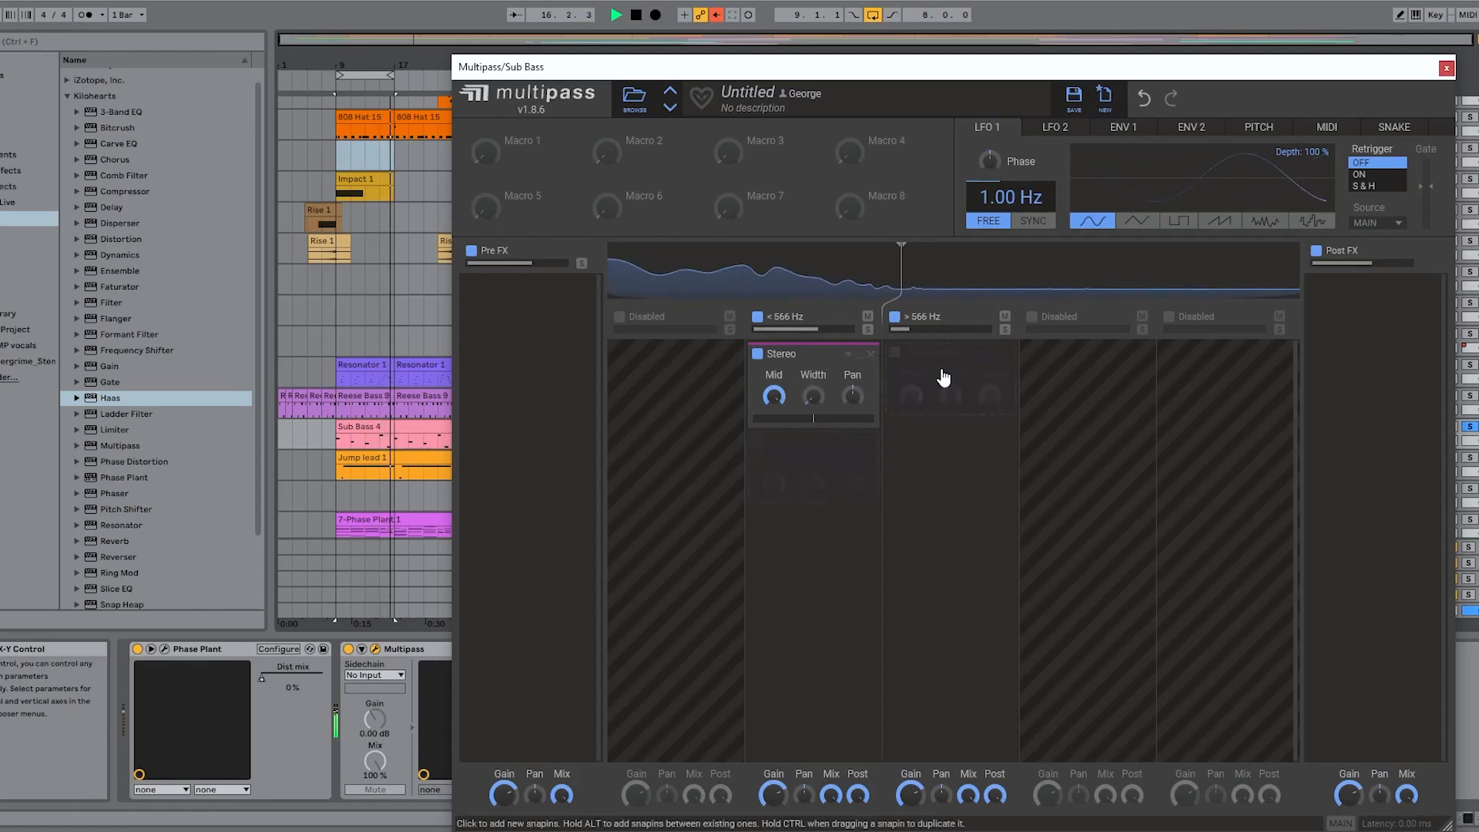
key(space)
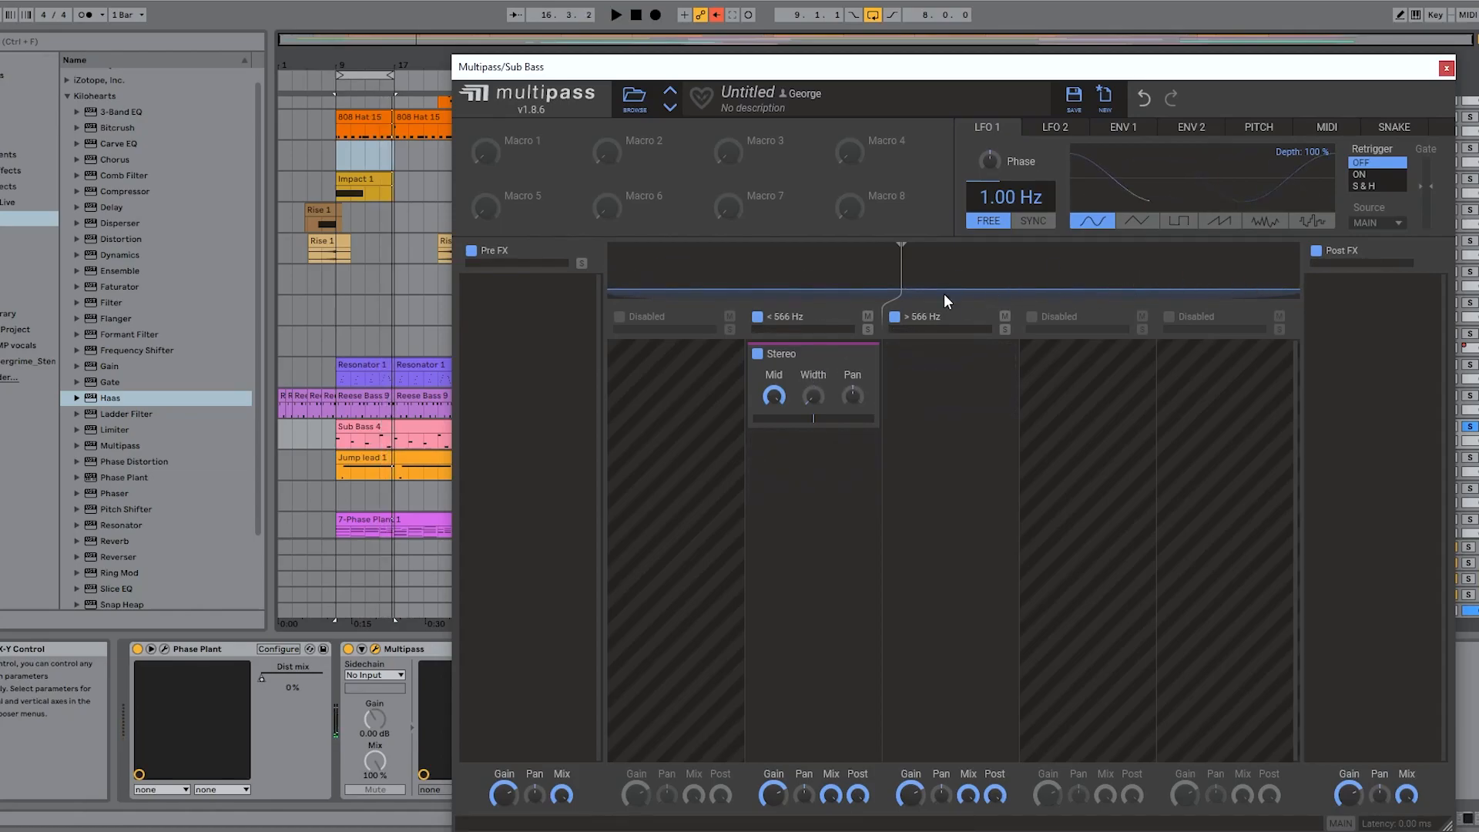
click(1446, 69)
Step: Examine the Sub Bass's Slice EQ curve, and audition the loop while watching the level meter of its sidechained Compressor
click(584, 649)
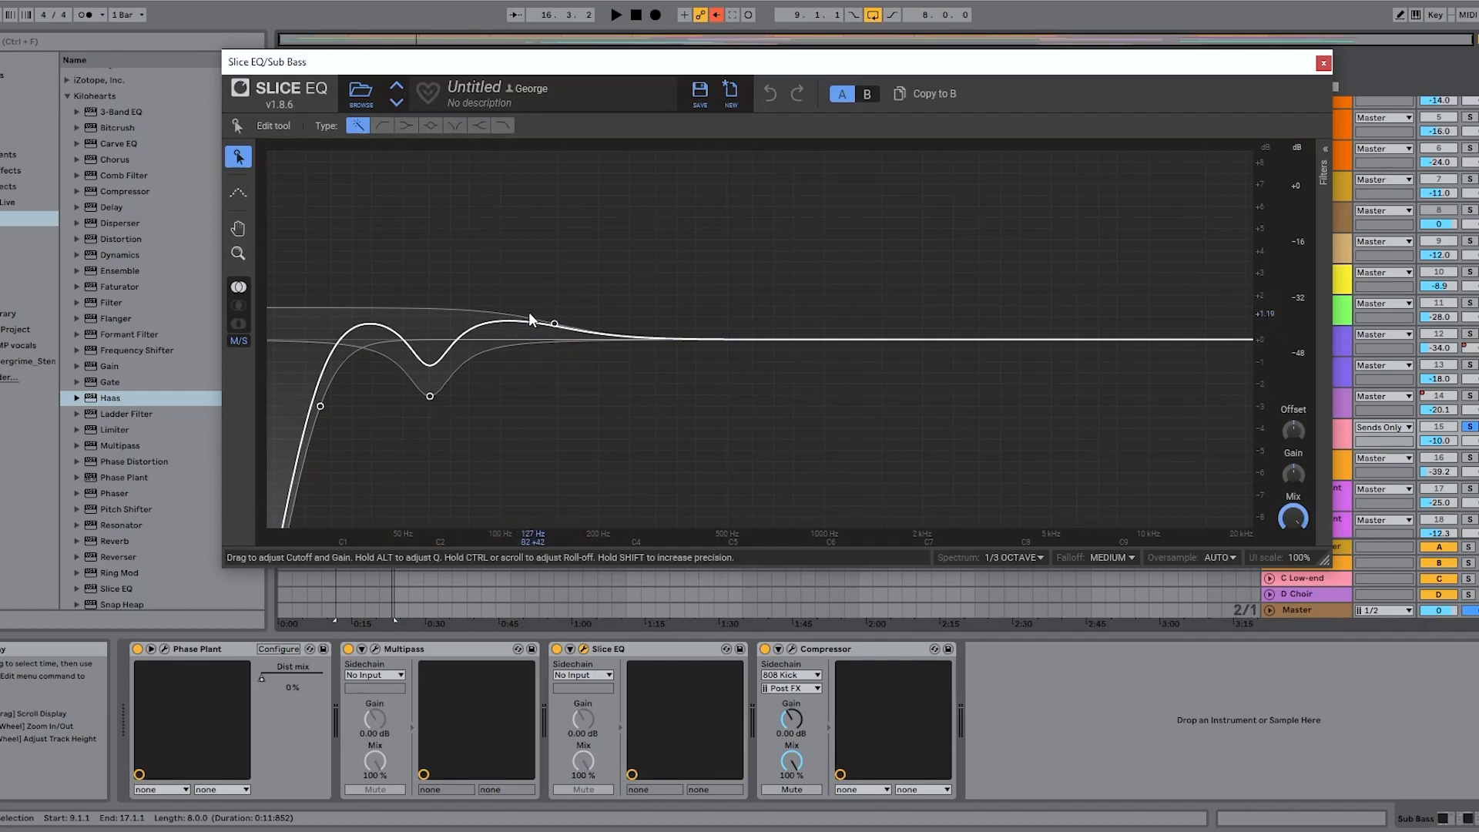
click(1324, 63)
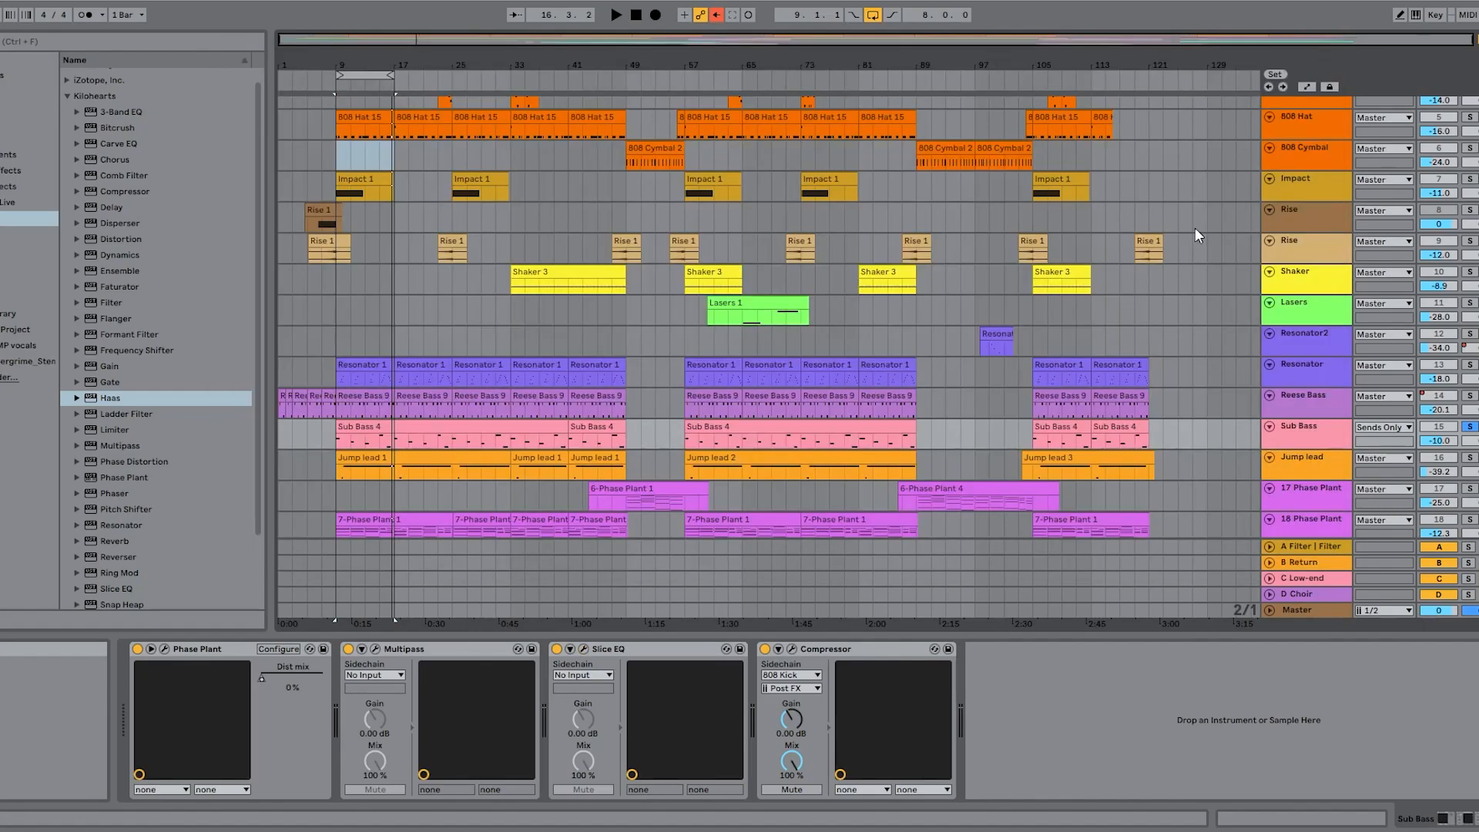
click(792, 649)
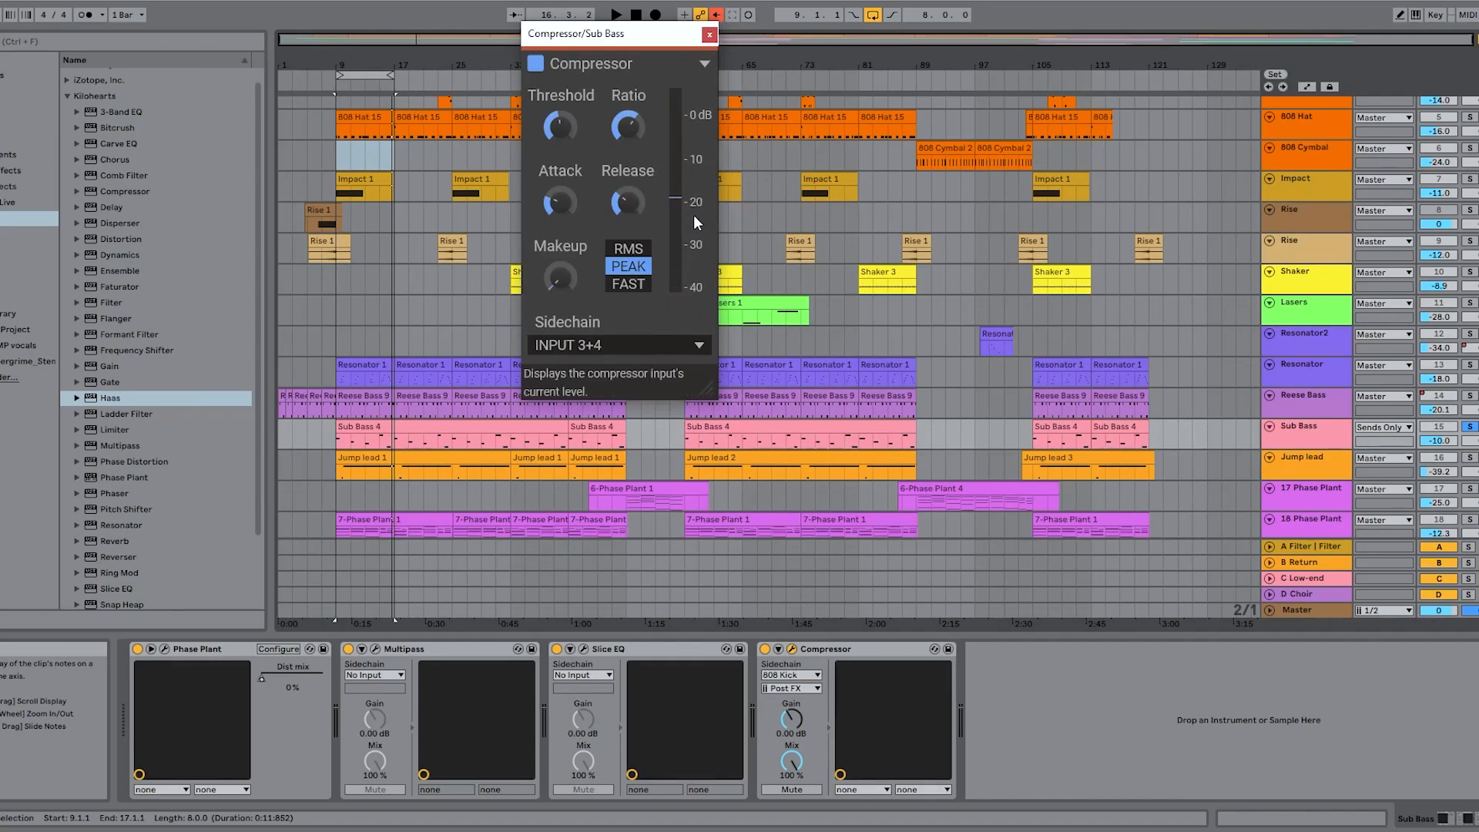
key(space)
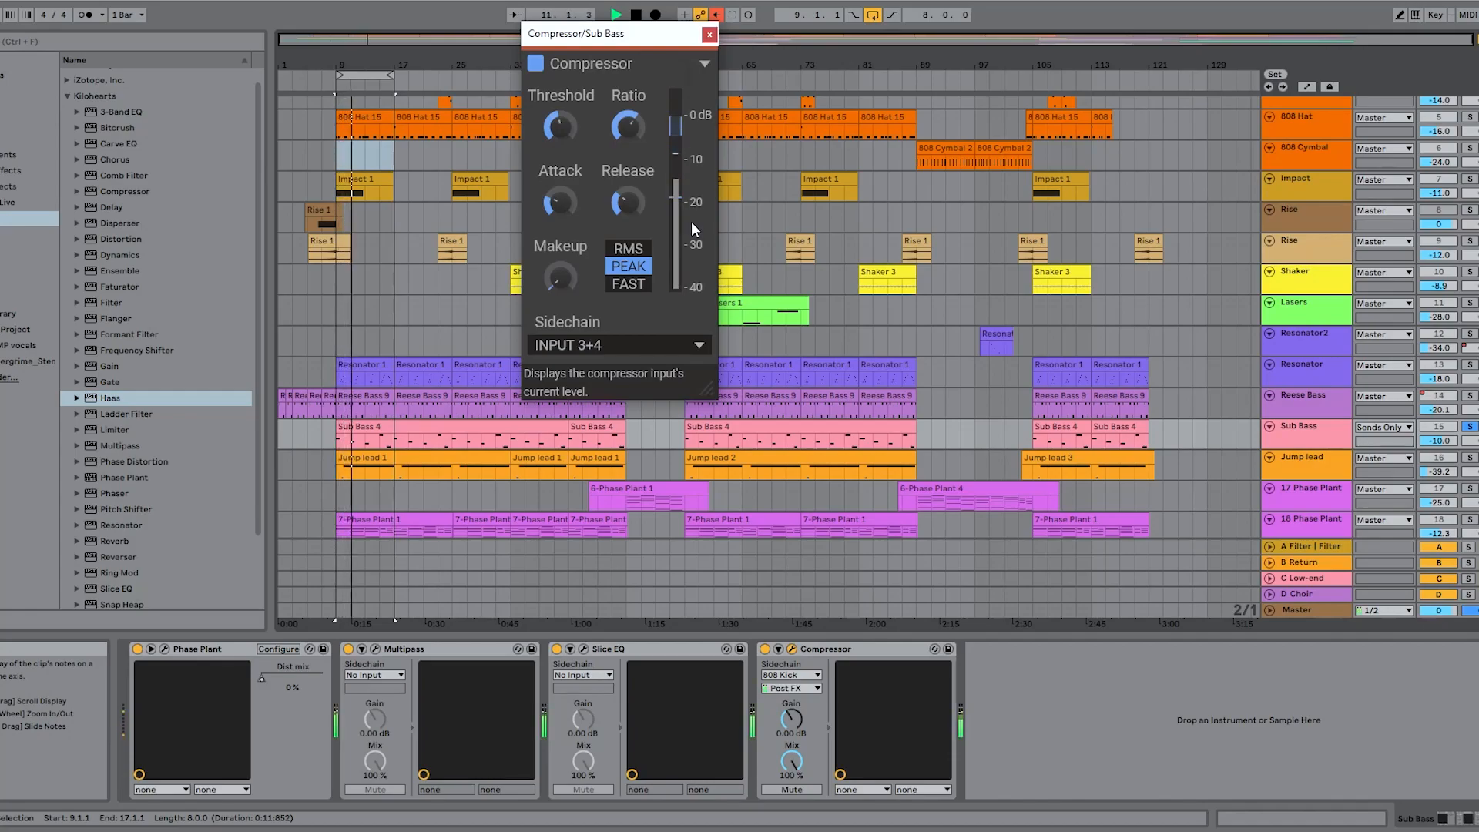
key(space)
click(710, 34)
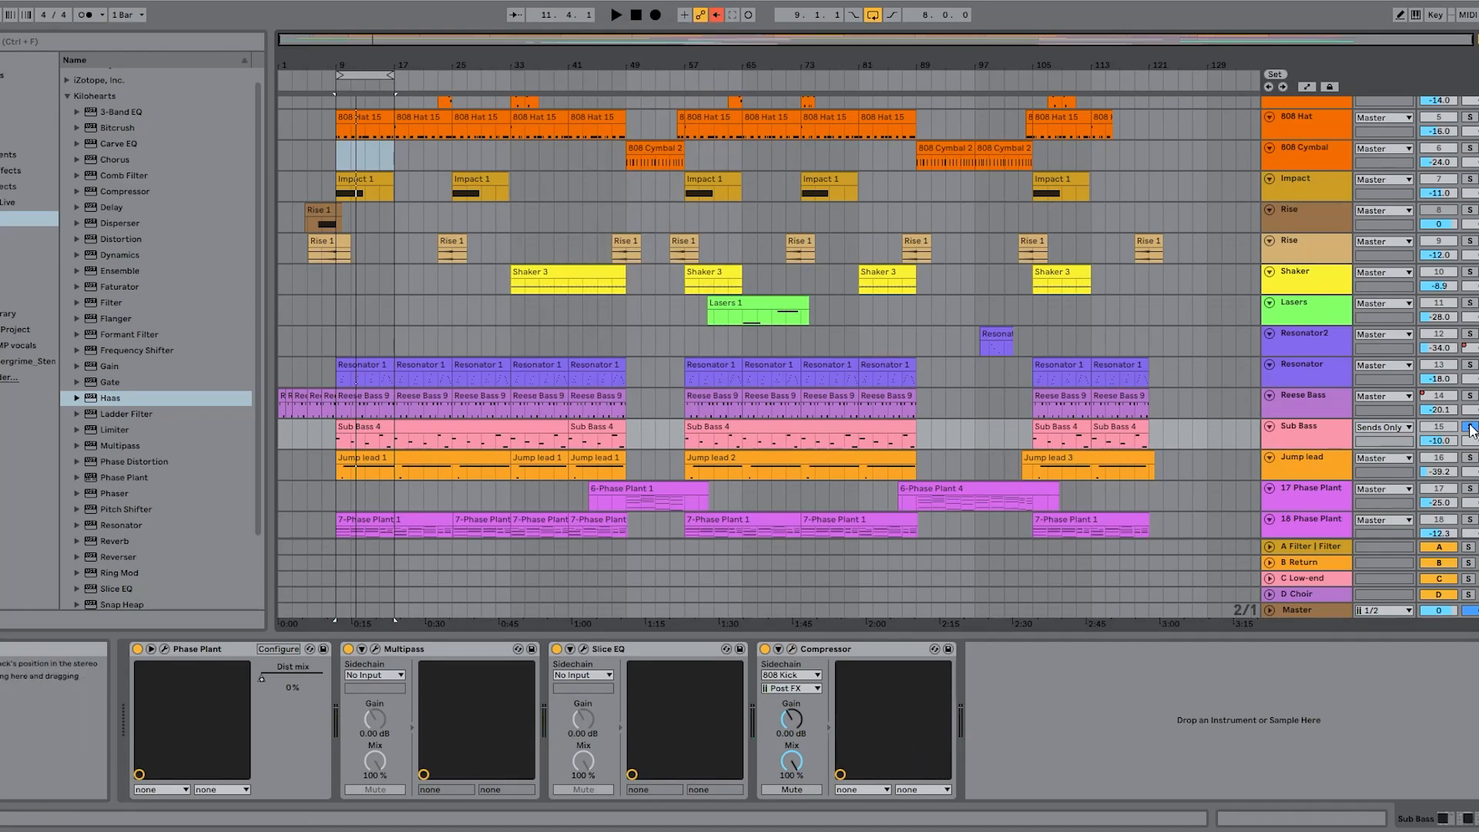
Step: Clear the Sub Bass solo, and examine the C Low-end return's Slice EQ curve while auditioning the loop from bar 73
scroll(1386, 467, down, 5)
scroll(1387, 468, down, 2)
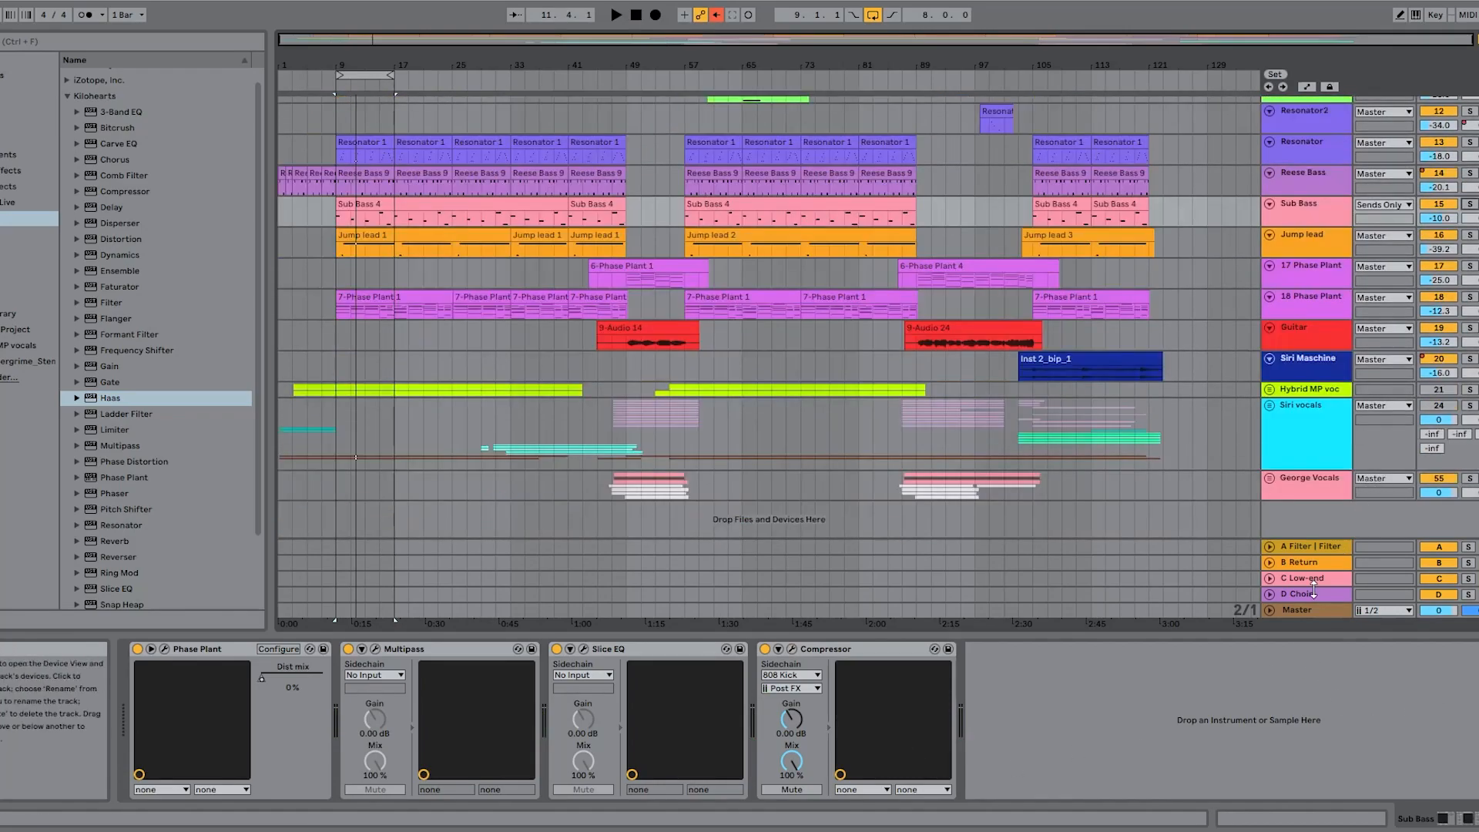
click(1315, 580)
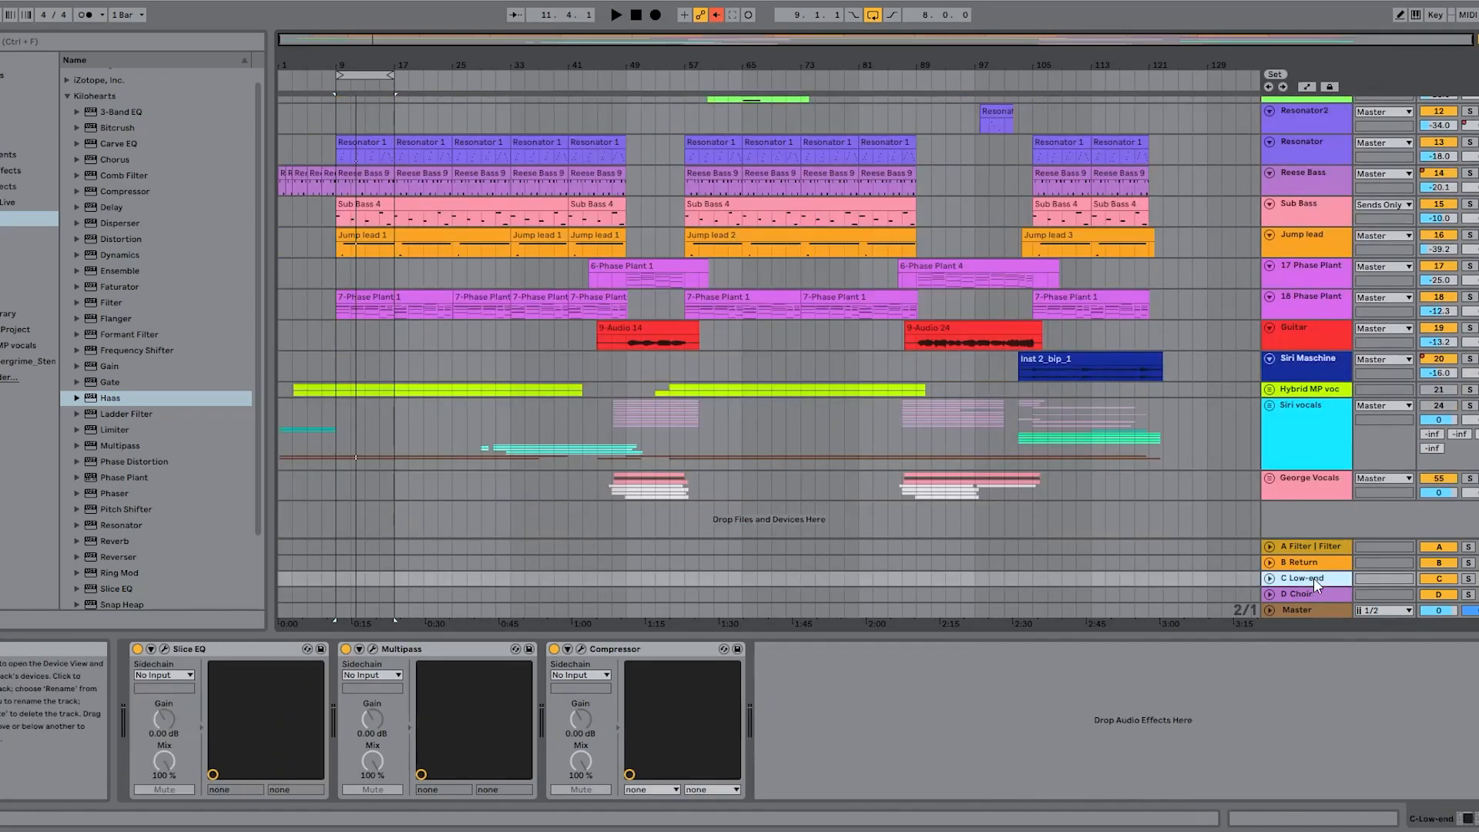
click(165, 650)
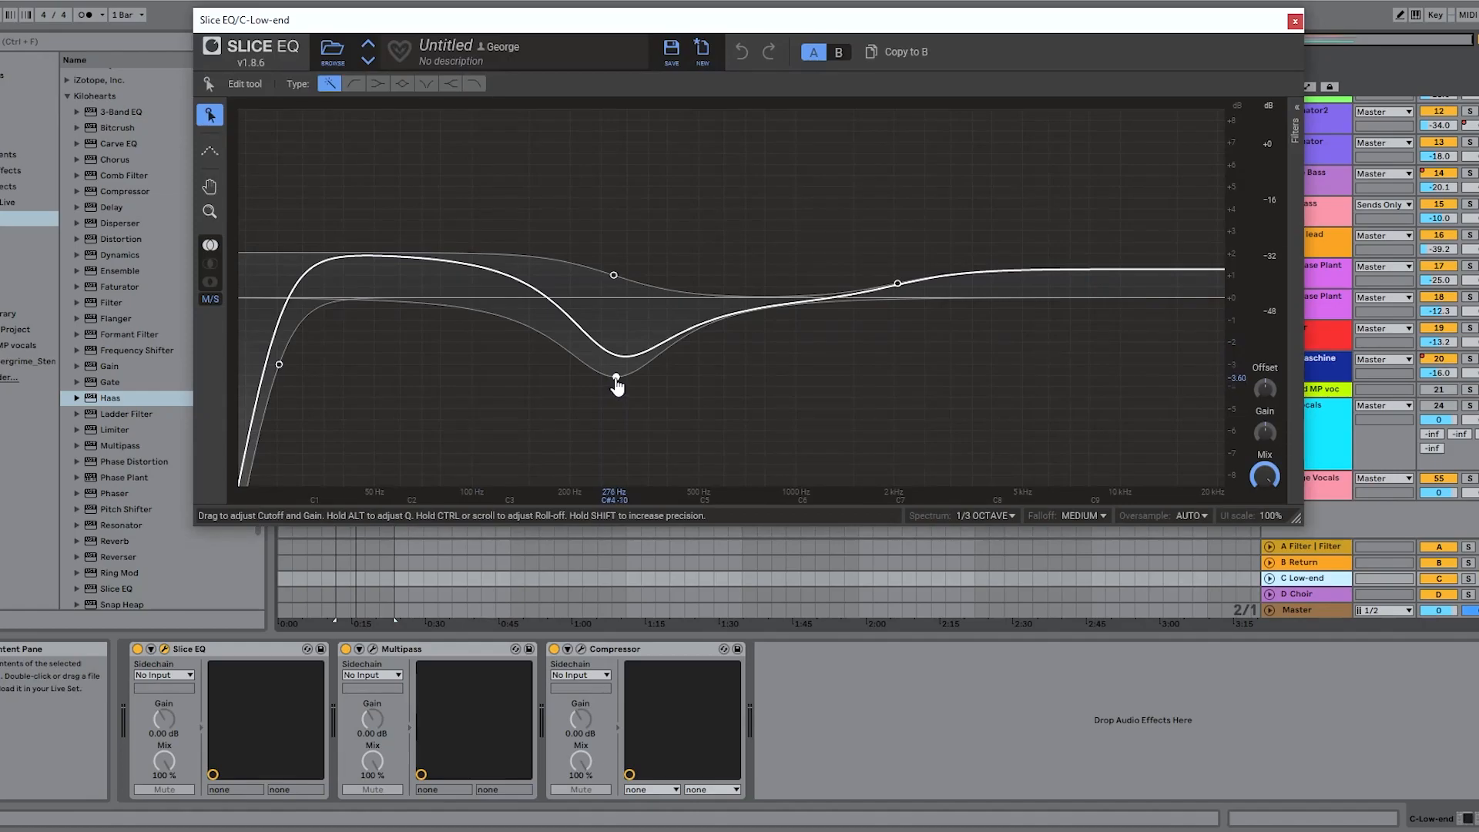
drag(615, 388, 618, 390)
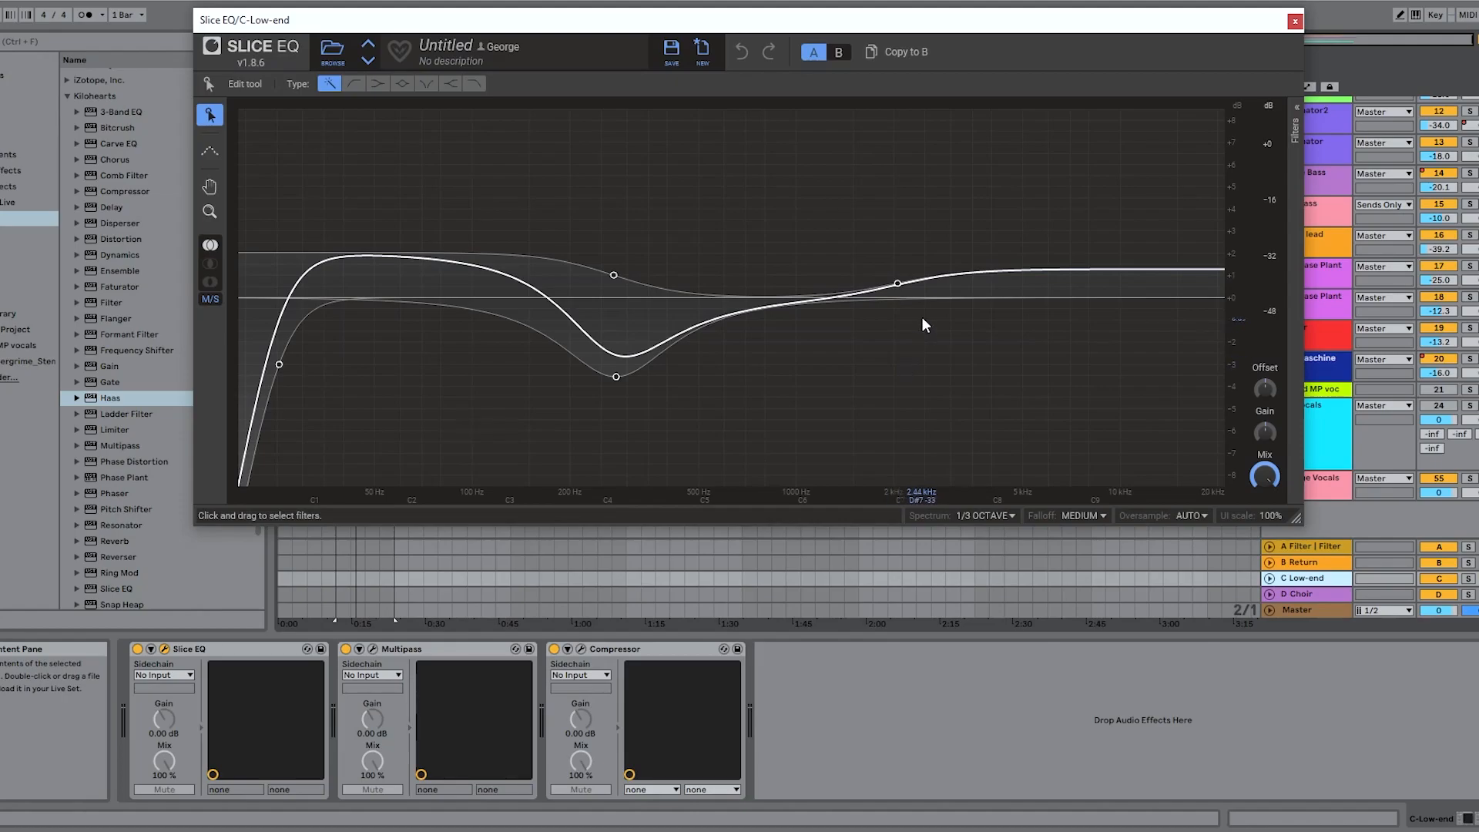
key(space)
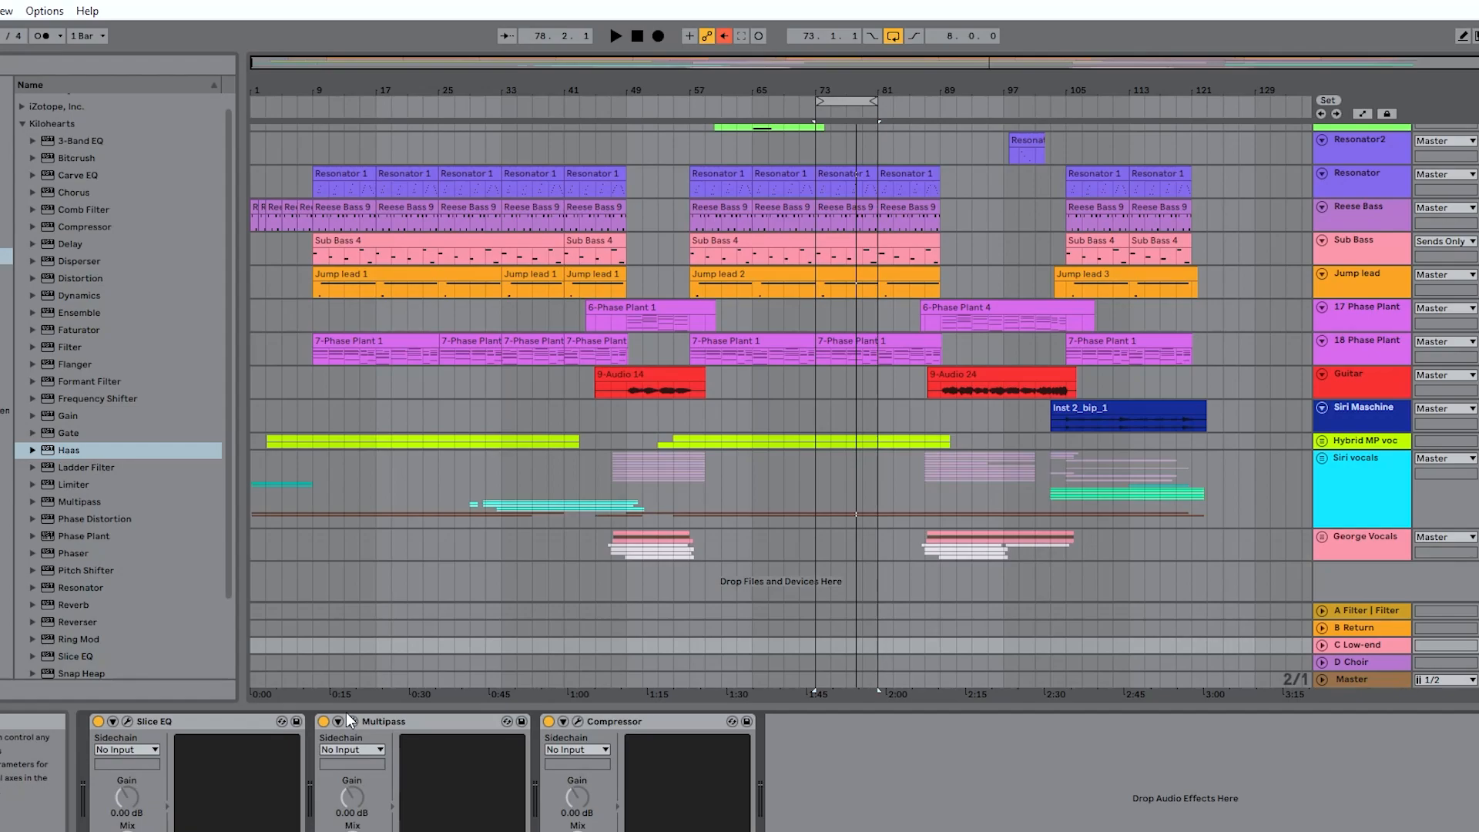
Step: Open the C Low-end return's Multipass, and audition the soloed band below 112 Hz with its Dynamics snapin bypassed and re-enabled
click(351, 719)
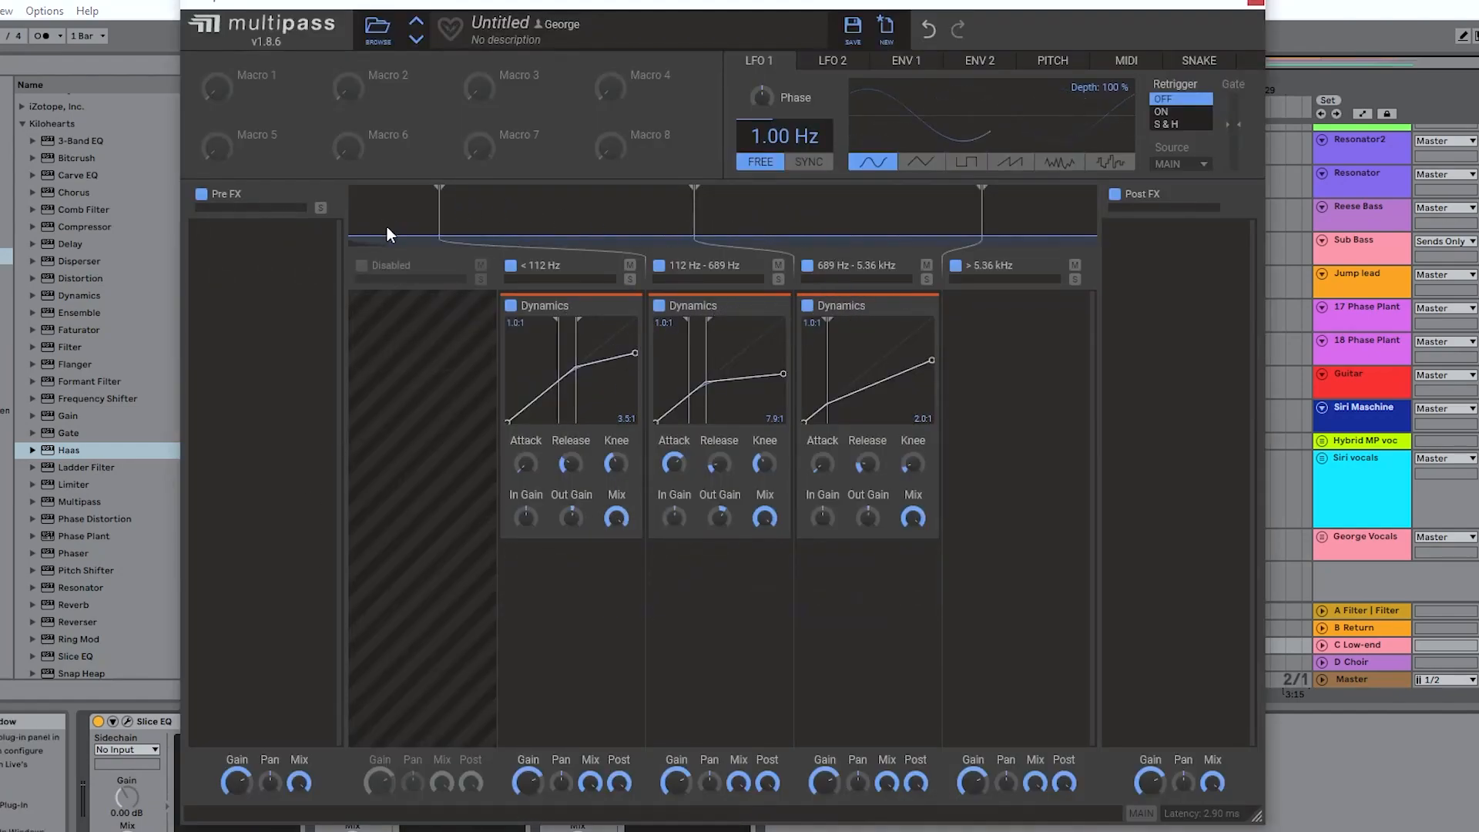
click(511, 305)
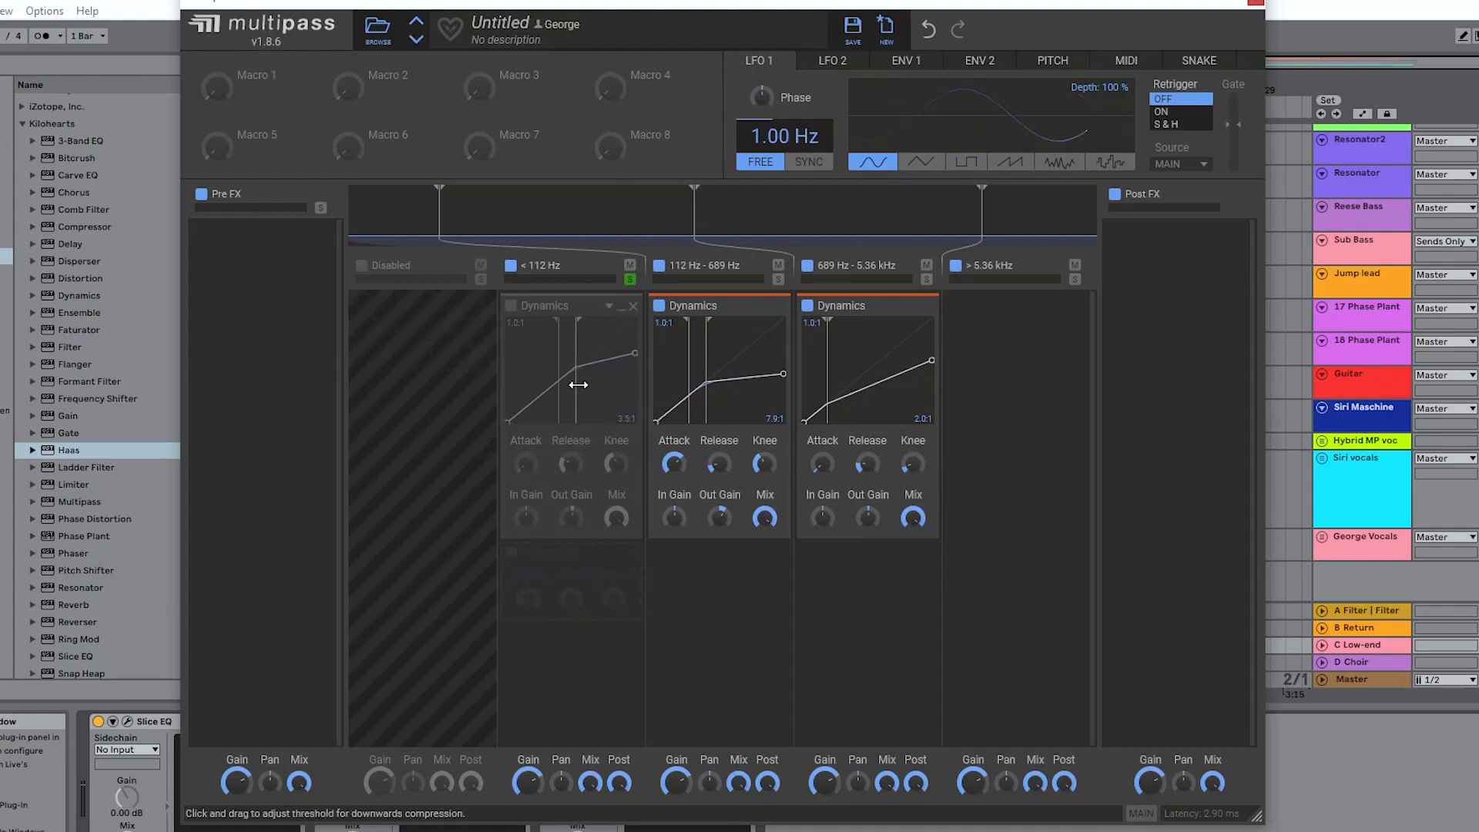
key(space)
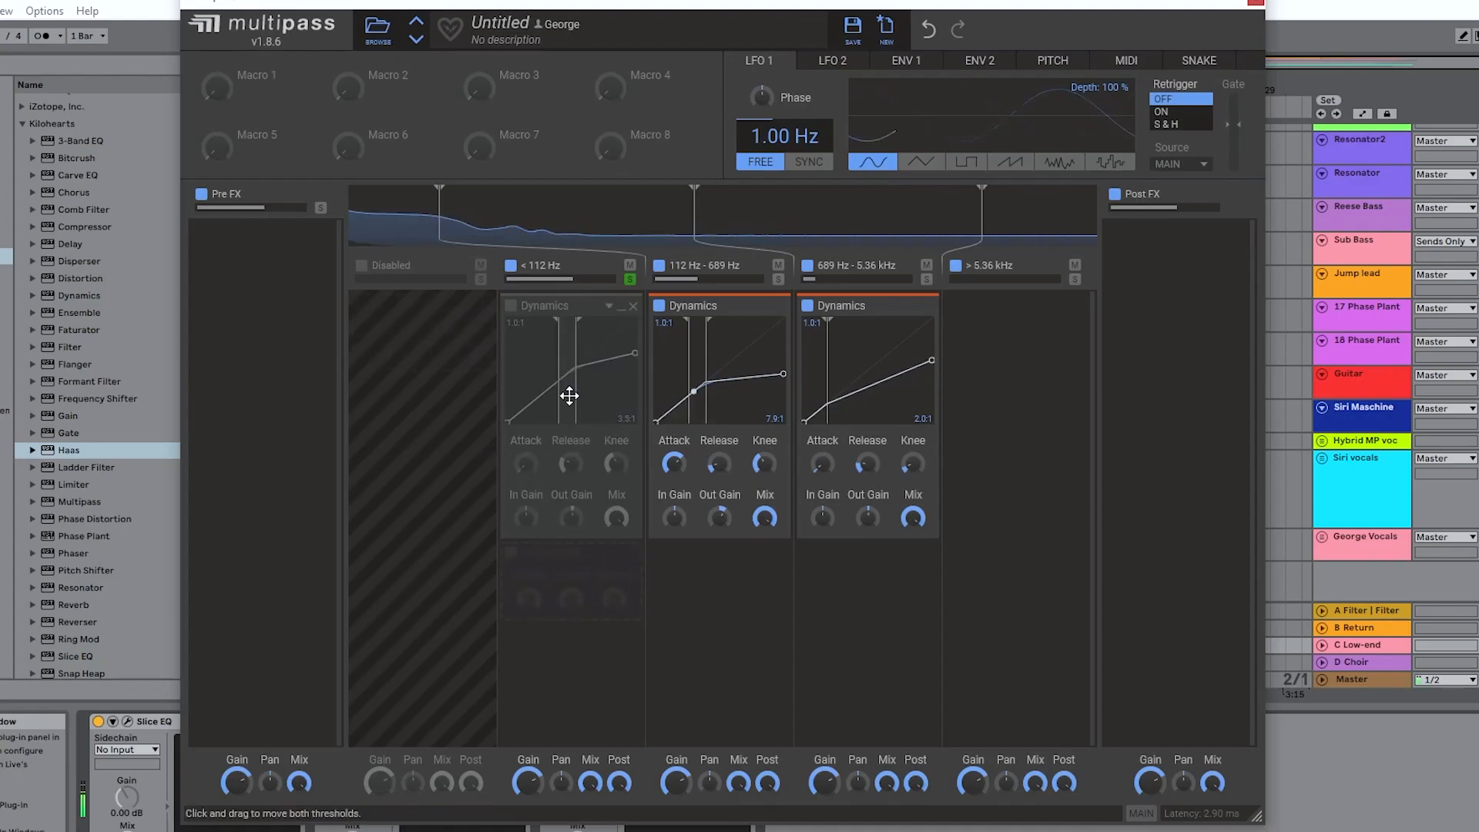
click(511, 307)
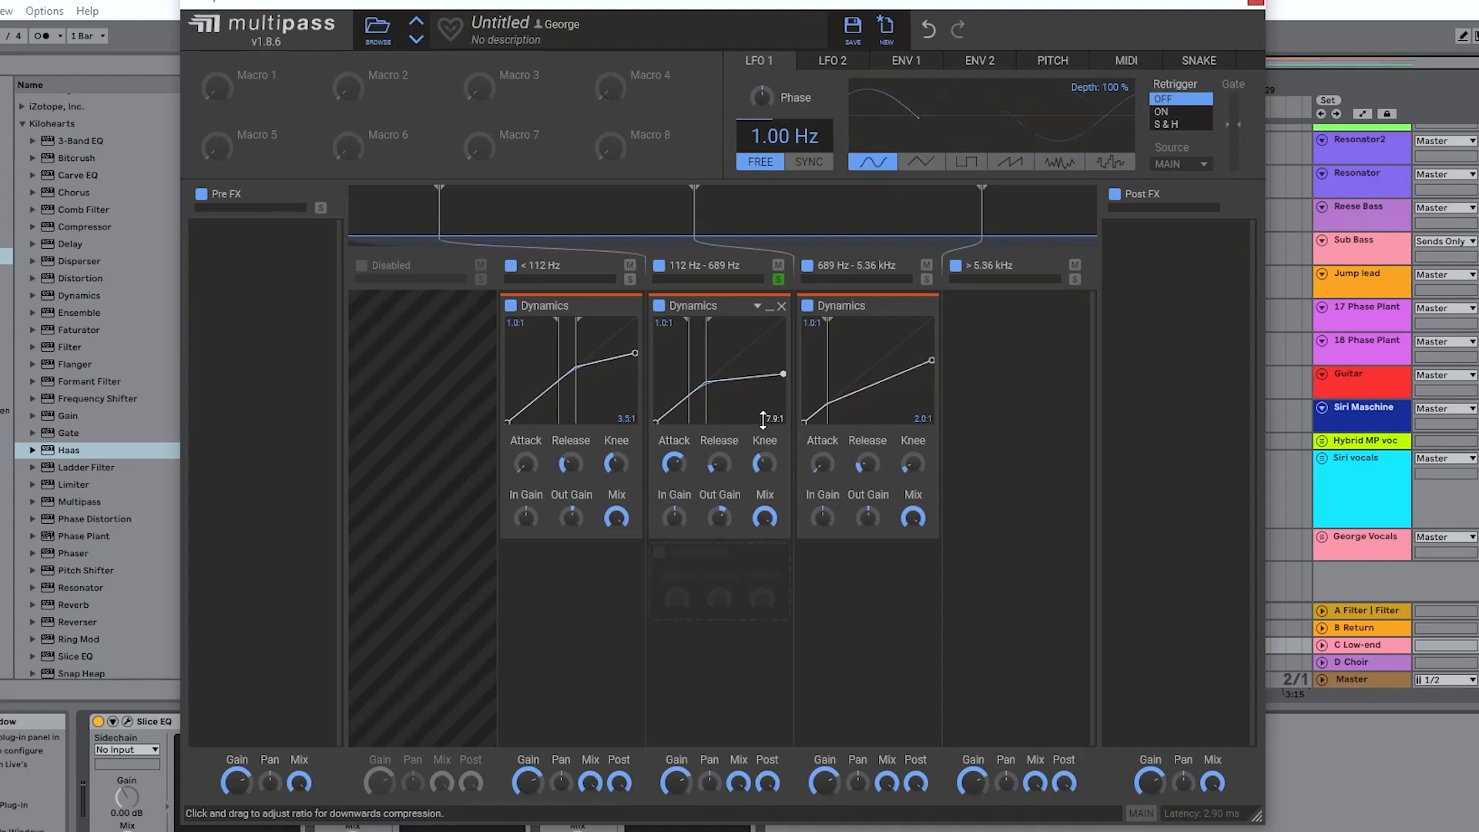
Step: Audition Multipass's soloed 112–689 Hz band, with its Dynamics snapin bypassed and re-enabled for comparison
key(space)
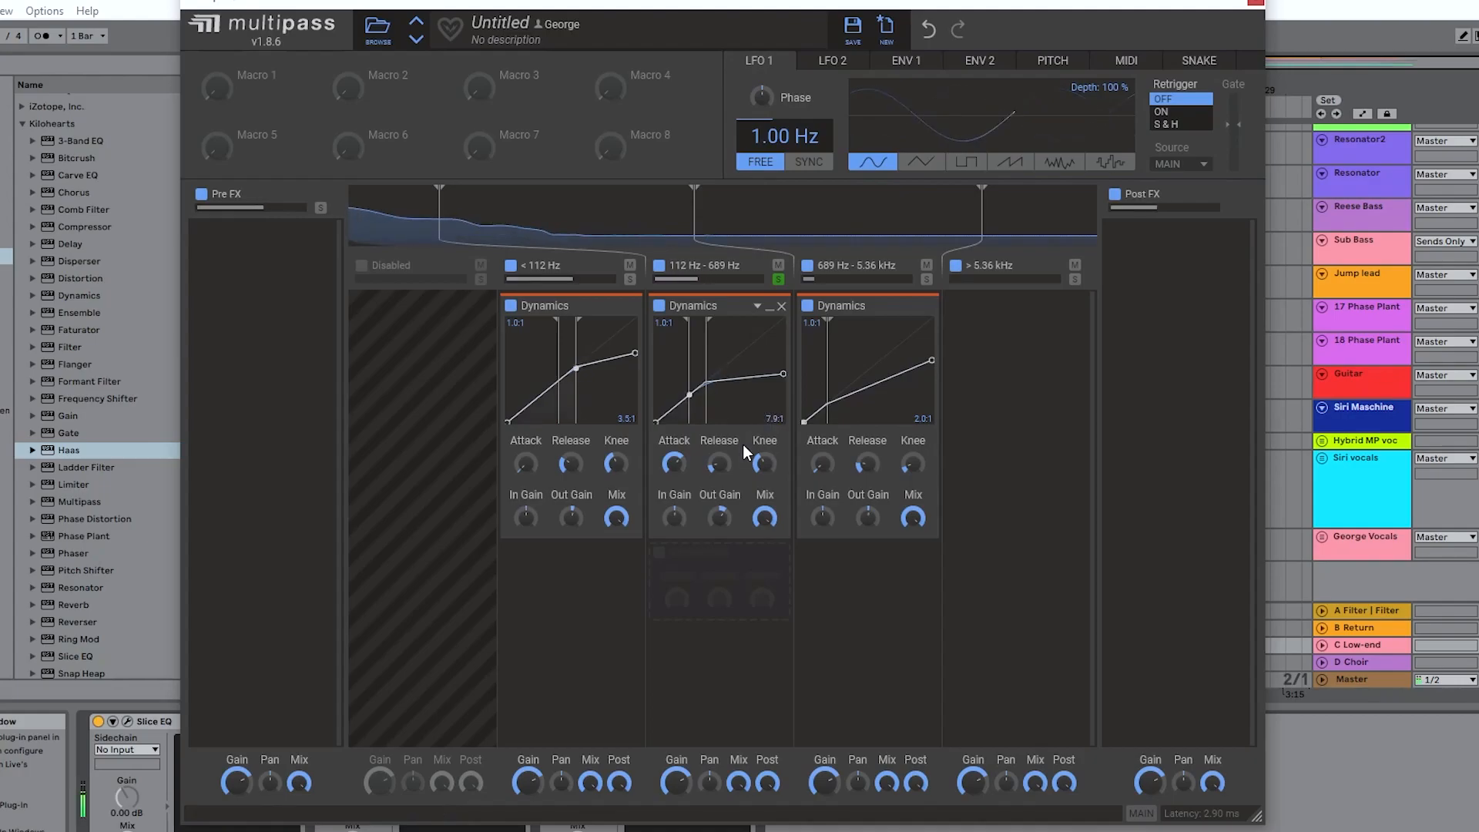
click(659, 307)
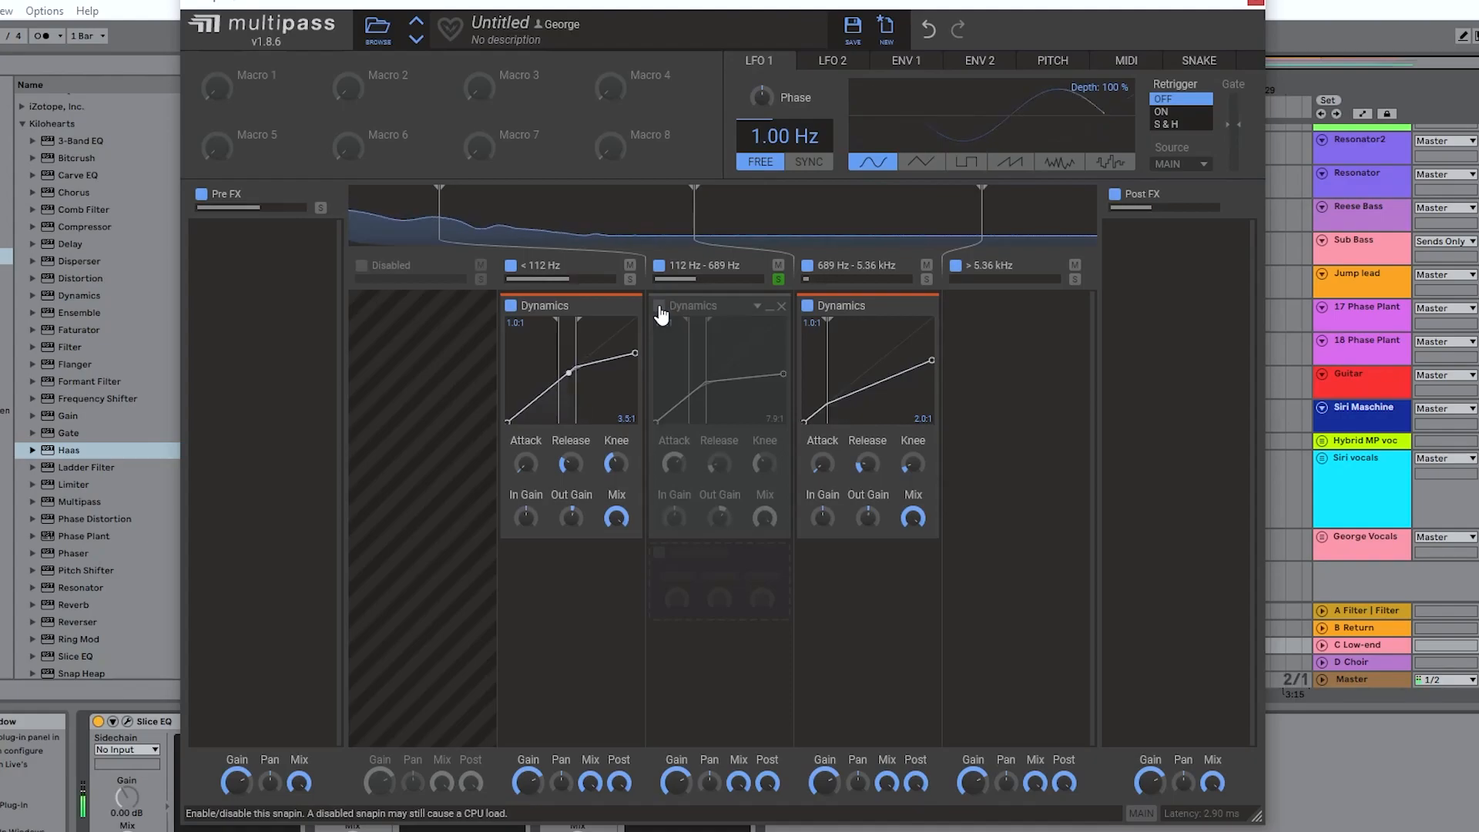
click(660, 307)
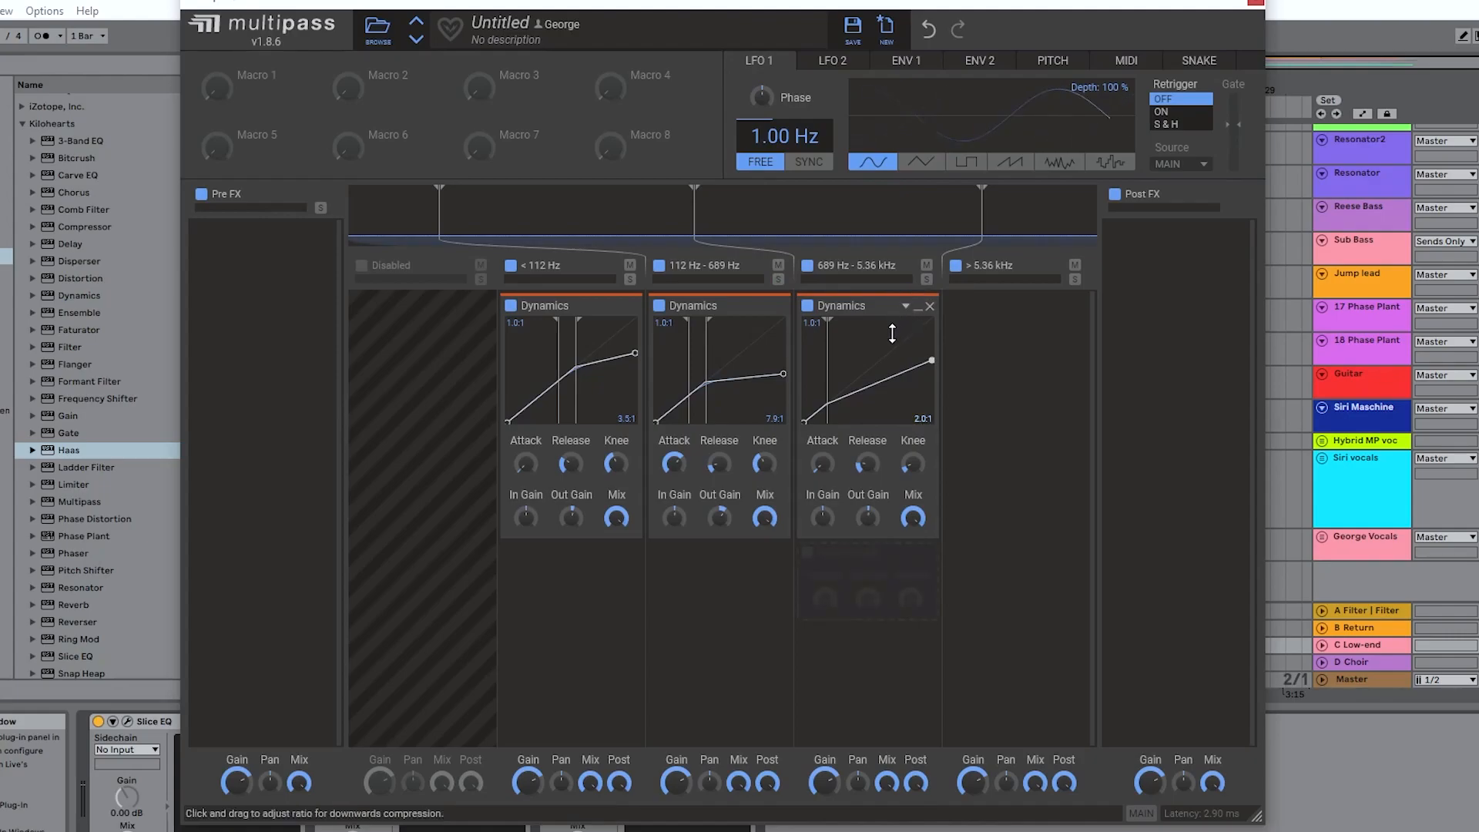
Step: Solo Multipass's 689 Hz–5.36 kHz band, and audition it with its Dynamics snapin bypassed and re-enabled
click(927, 280)
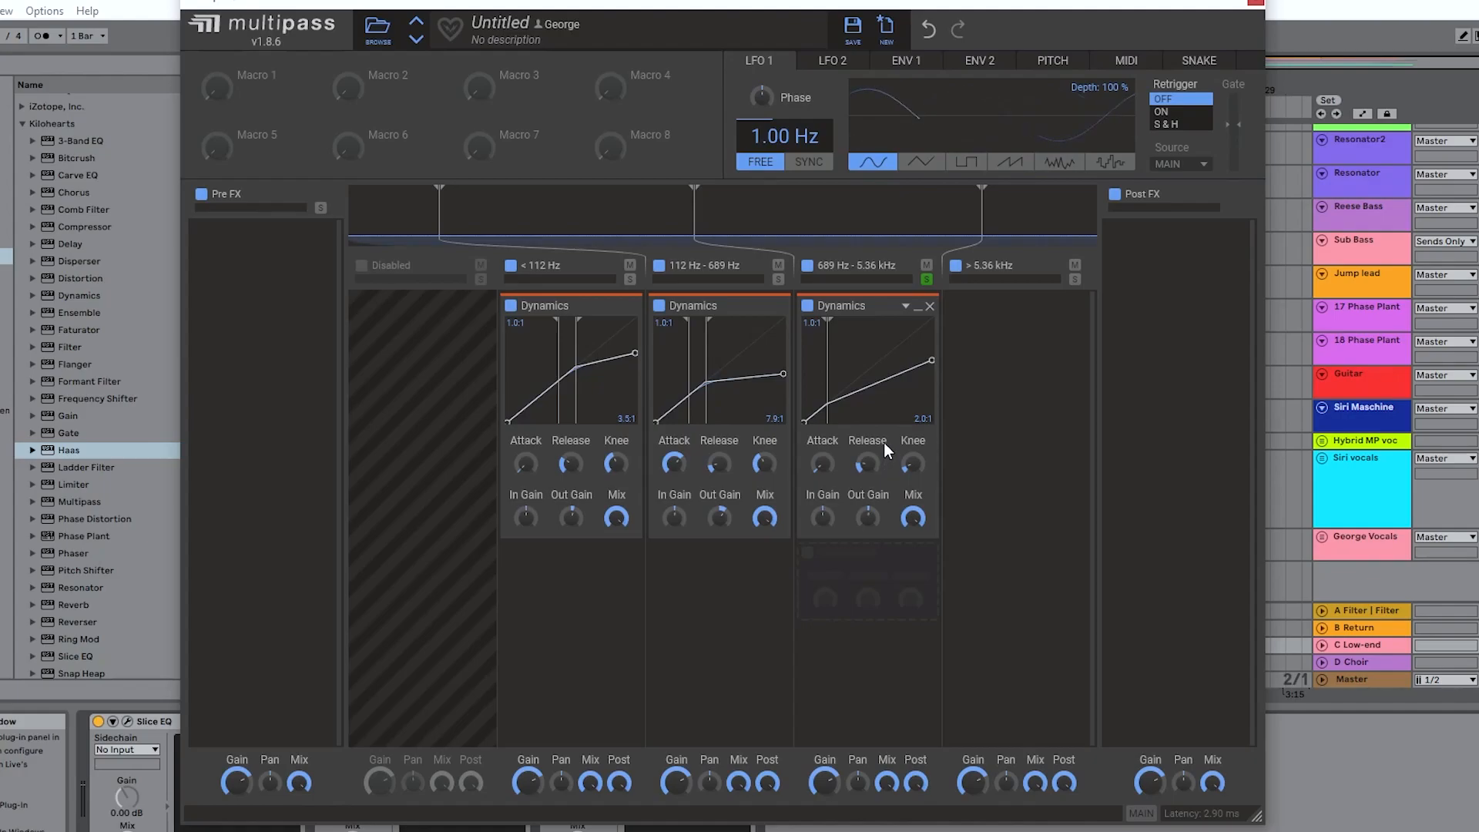
click(809, 307)
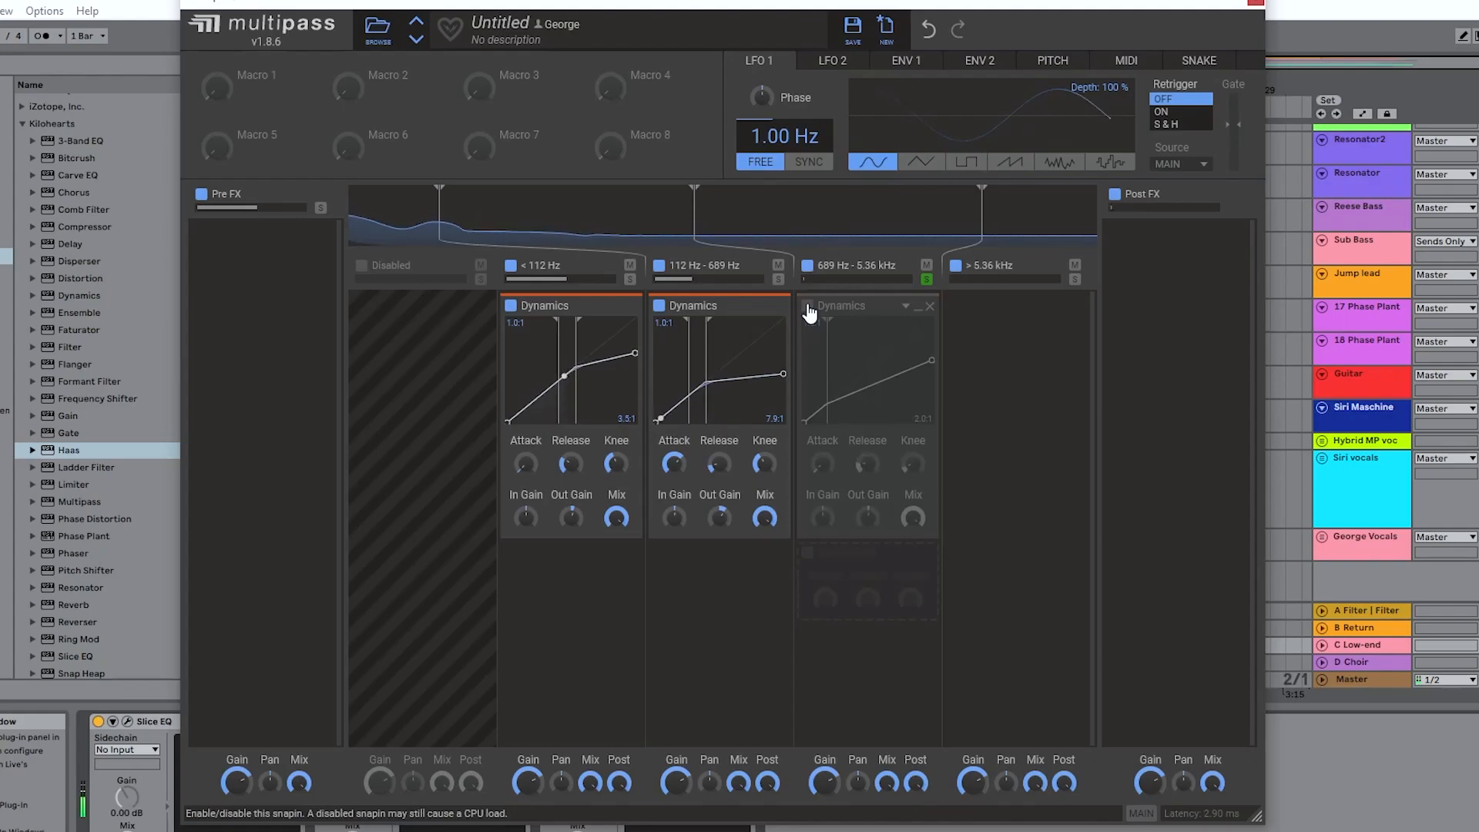
click(809, 308)
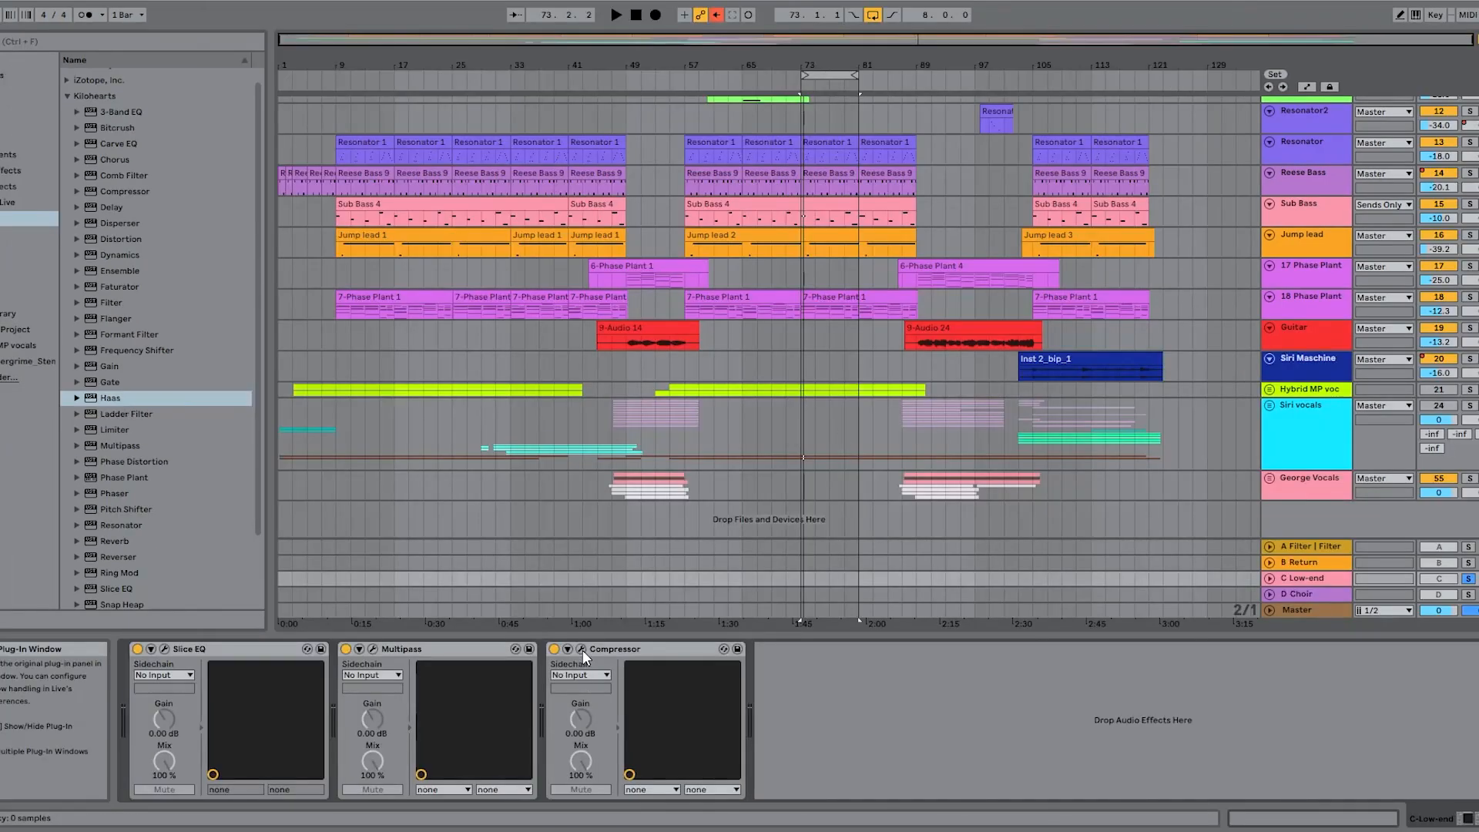
Step: Examine the C Low-end return's Compressor while auditioning the loop from bar 73, and listen to the section from bar 9
click(582, 649)
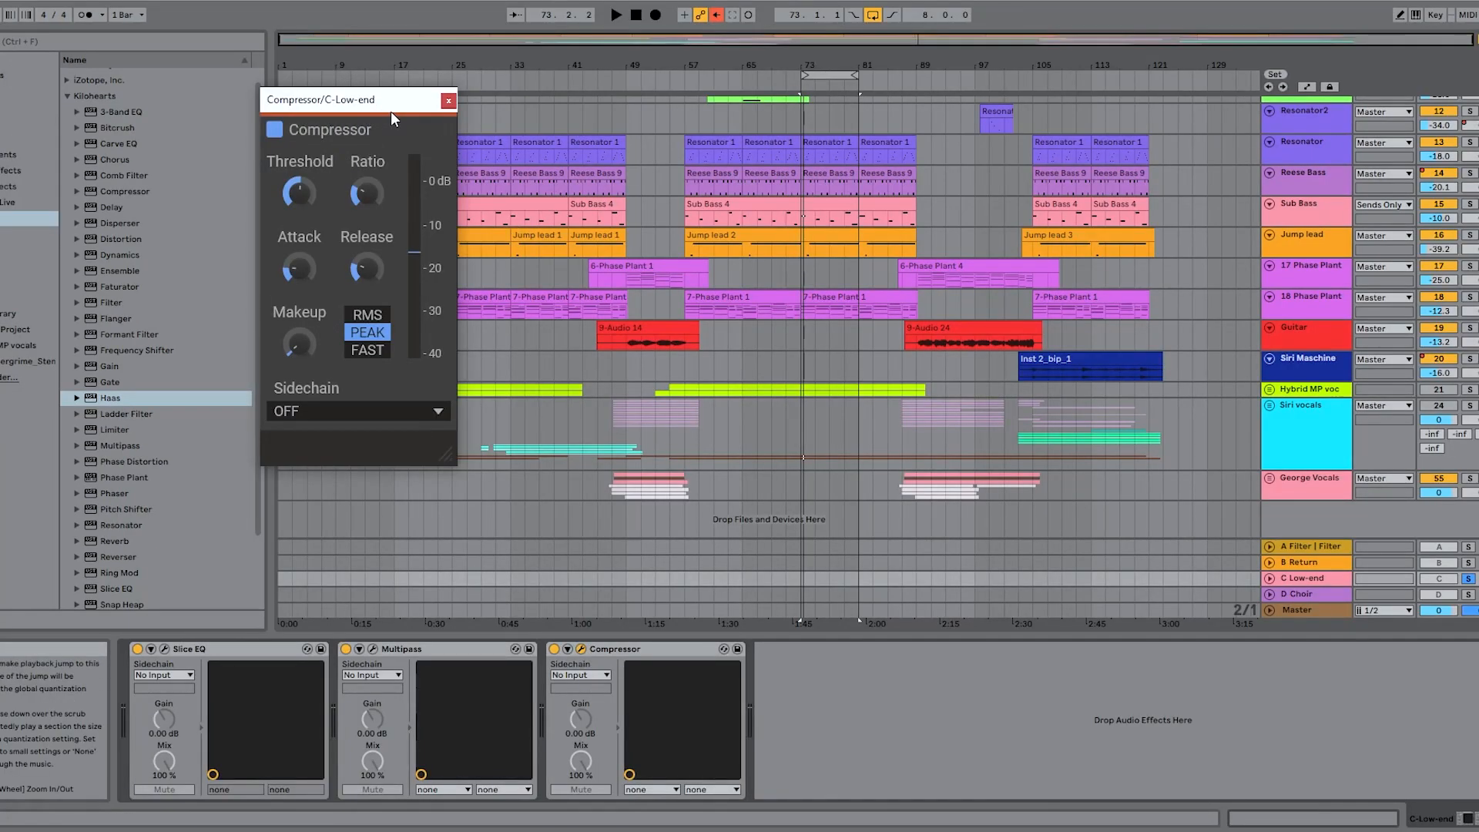
key(space)
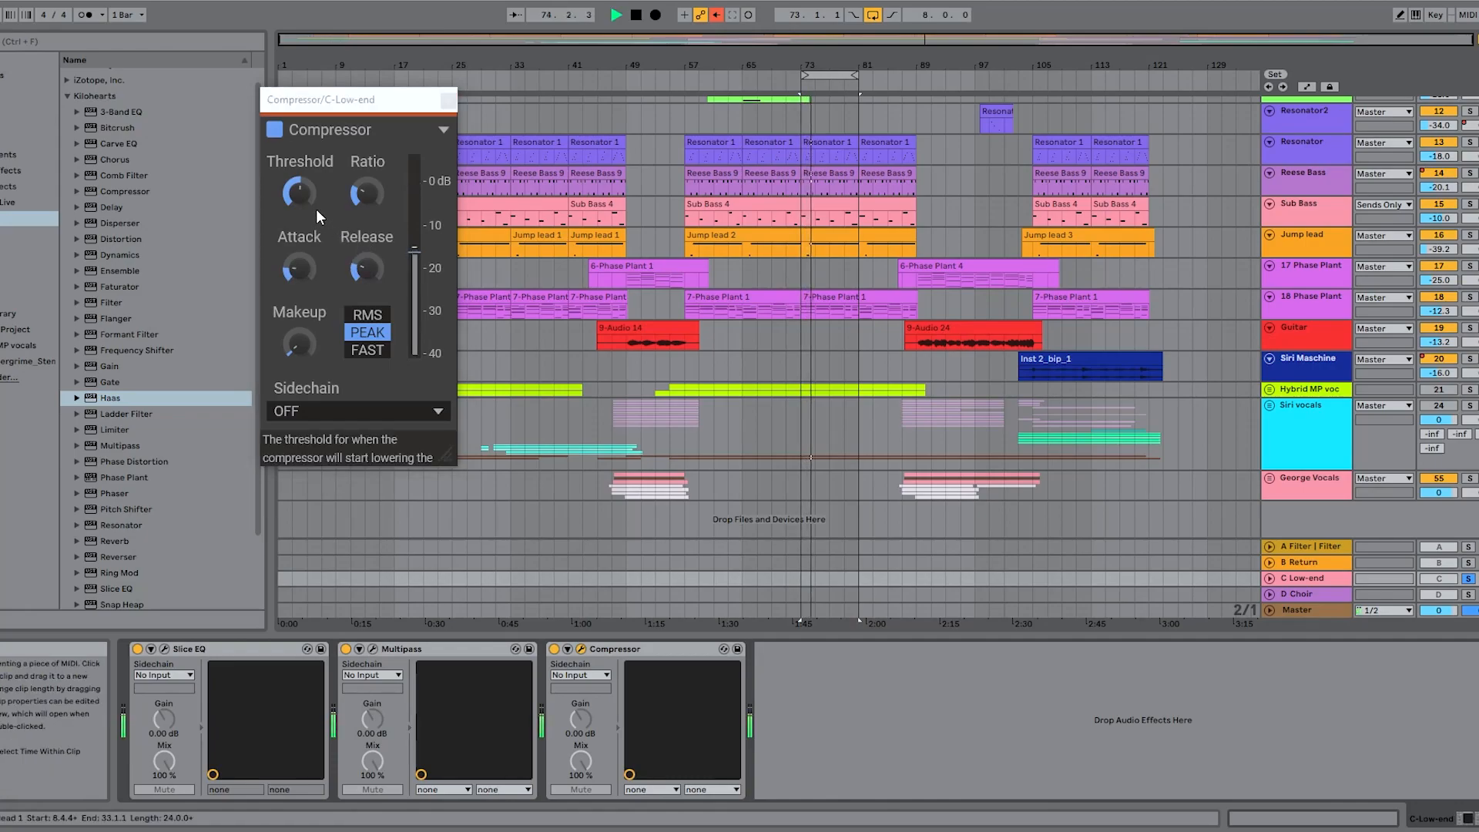
key(space)
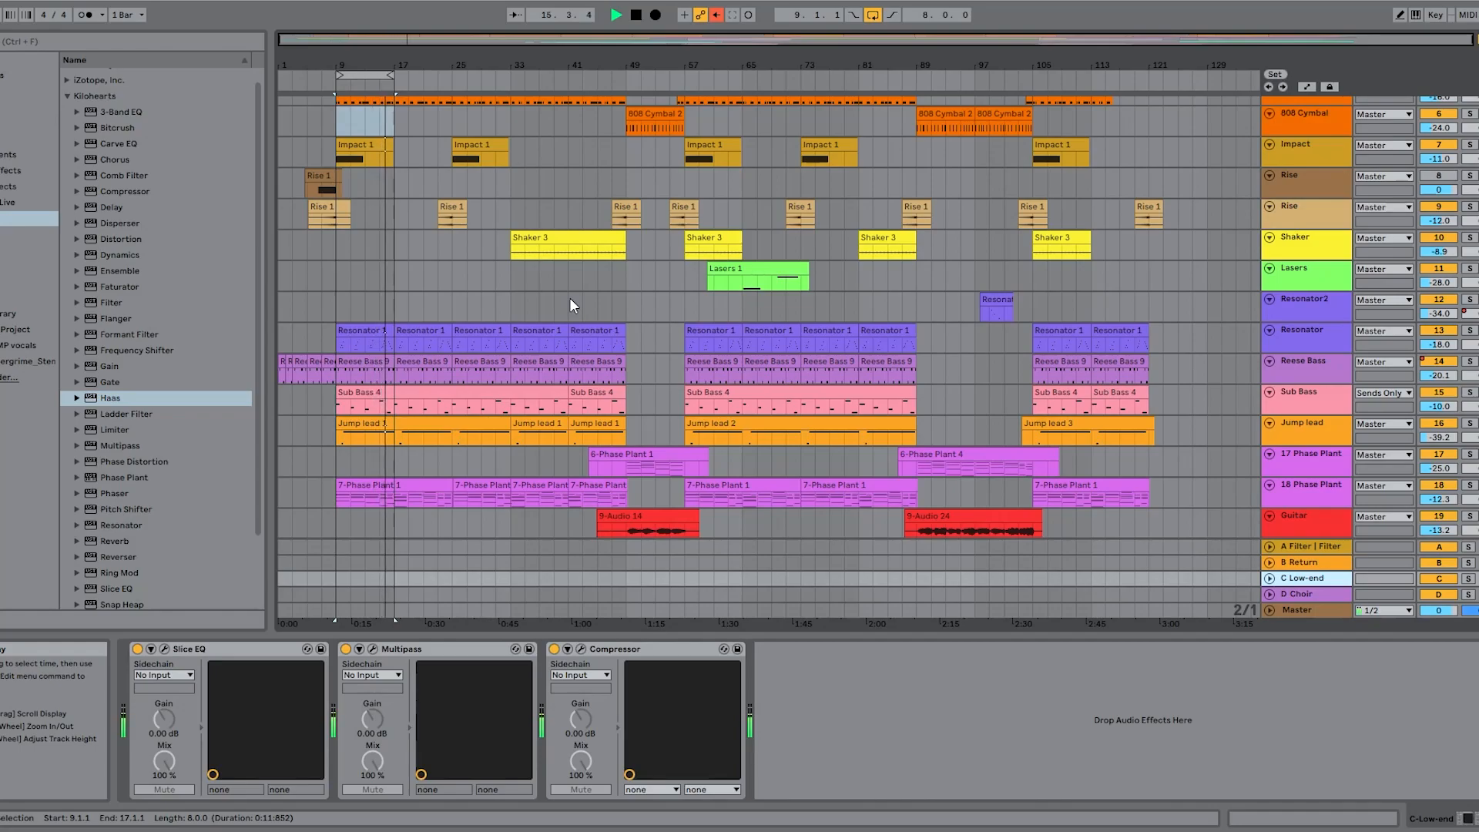
key(space)
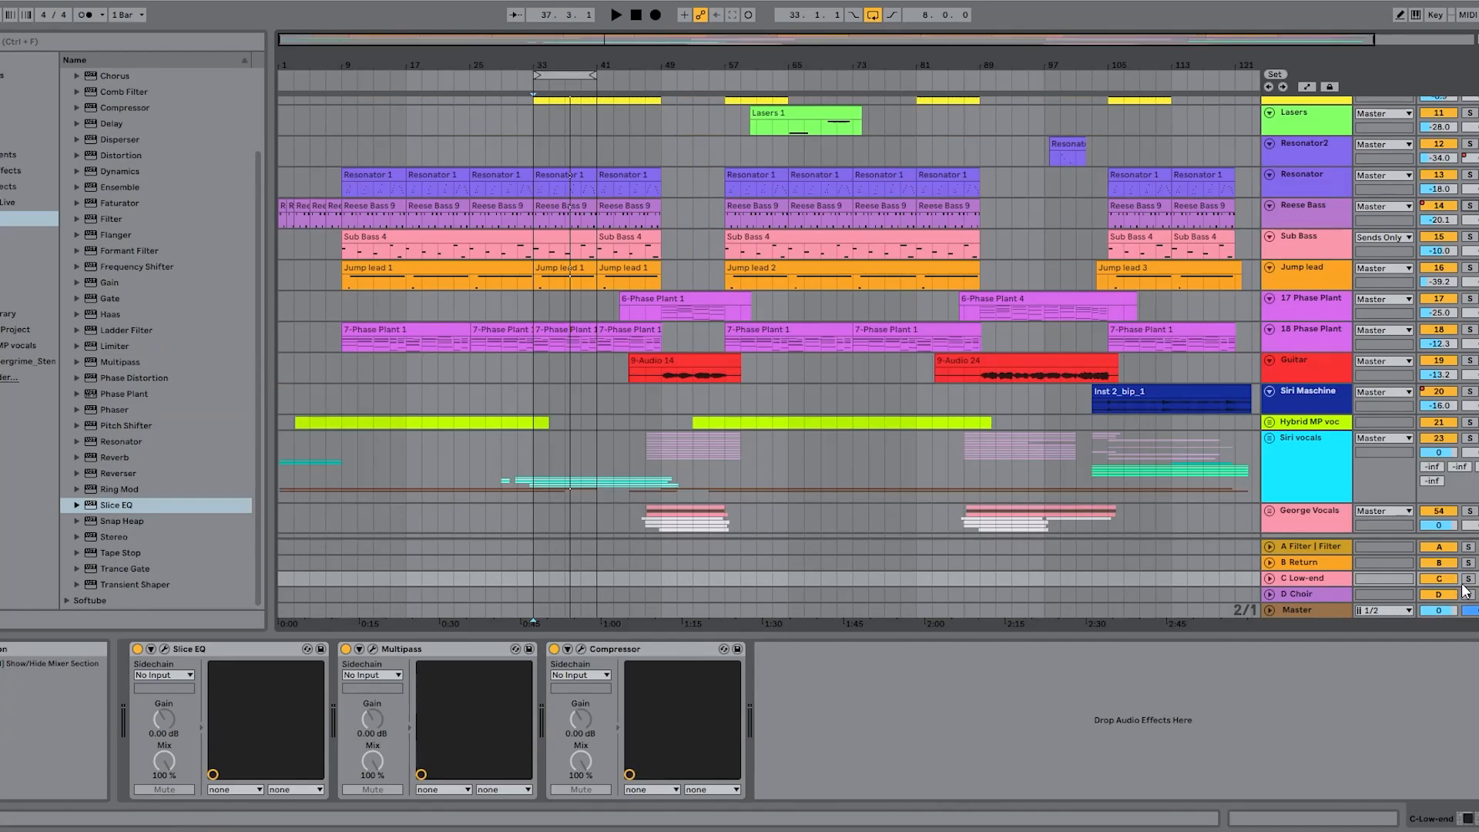
click(1469, 579)
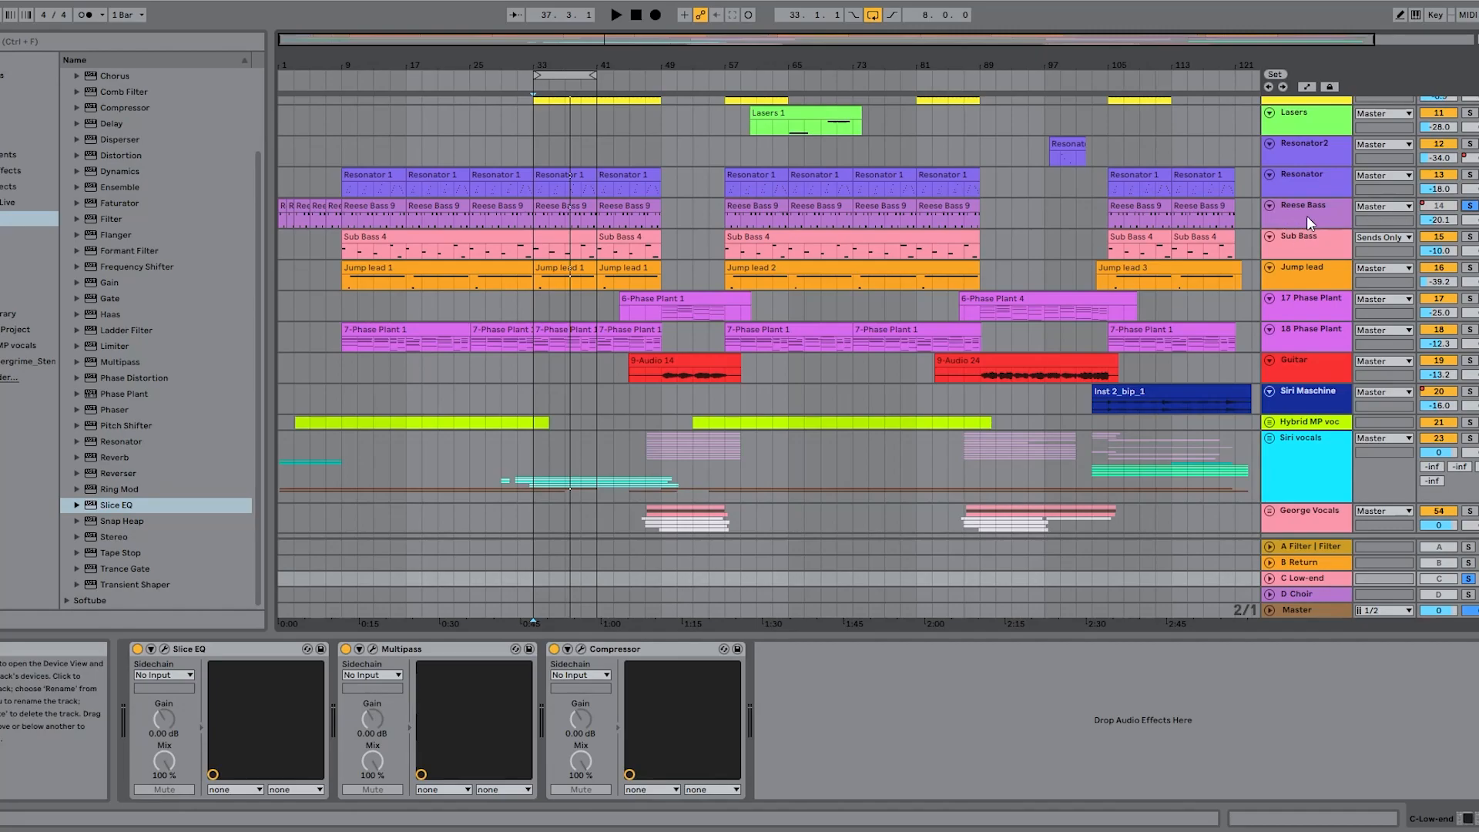
key(space)
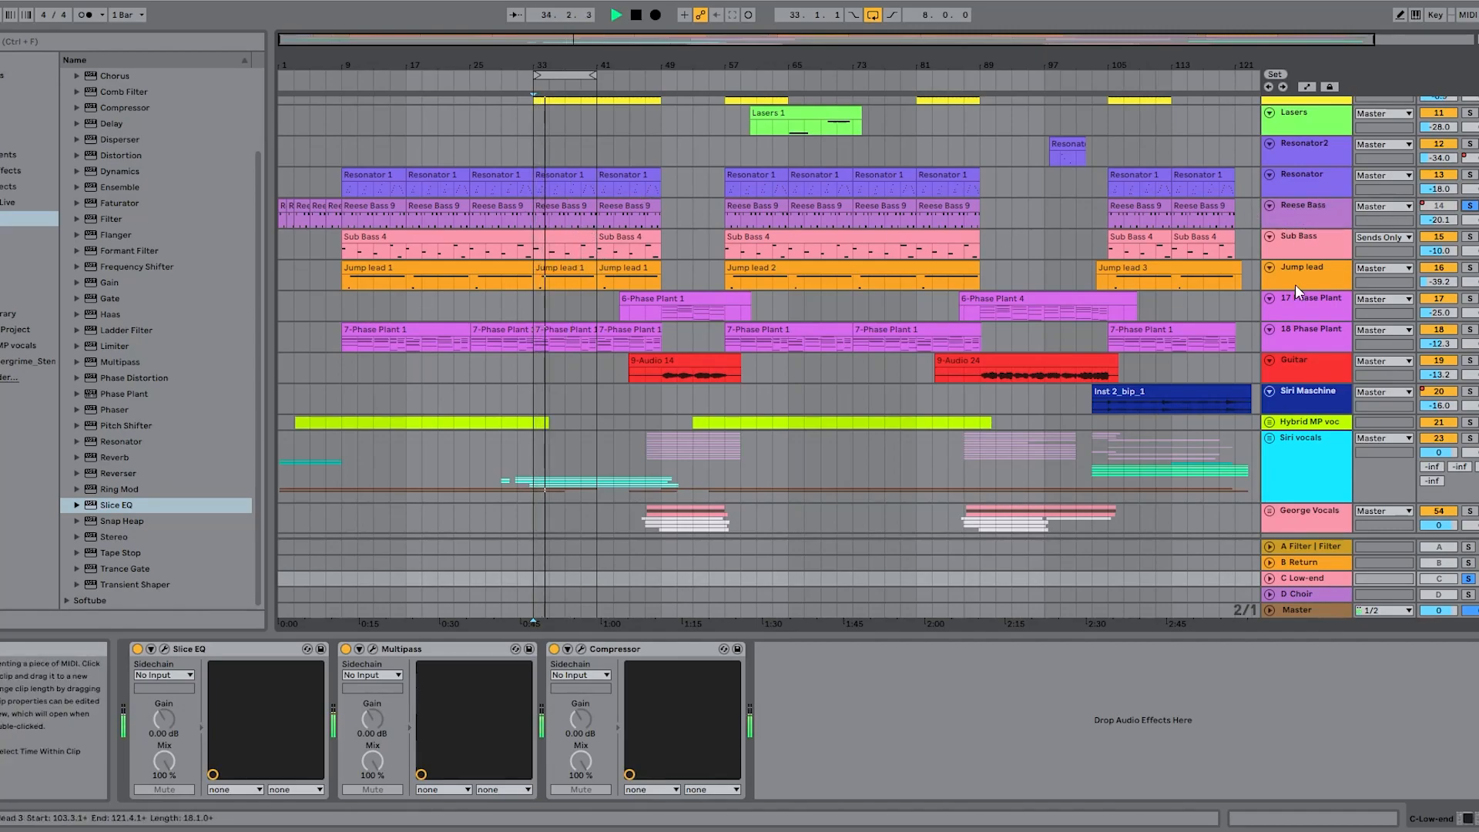
click(1307, 206)
key(space)
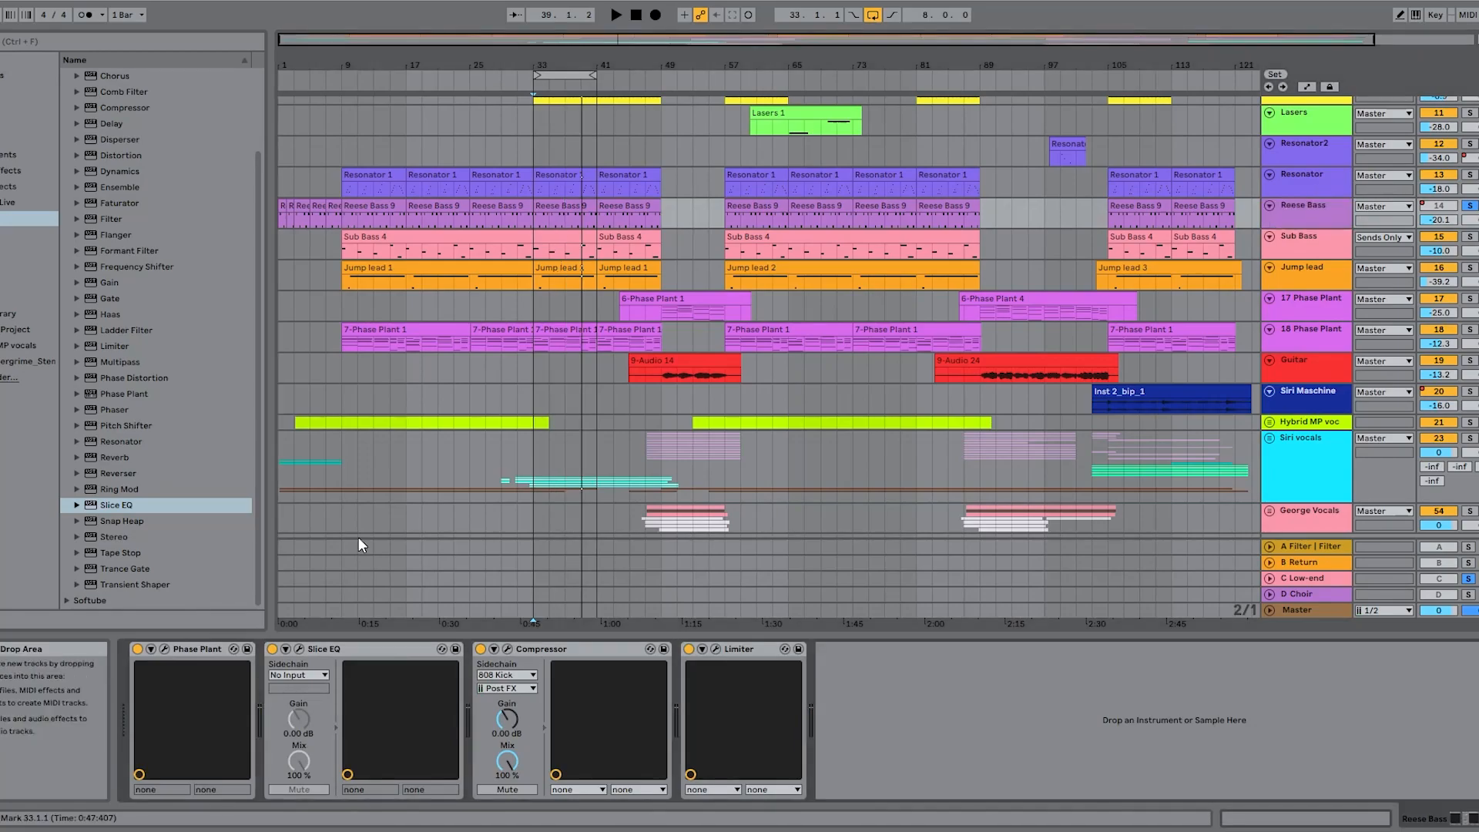
Step: In the Reese Bass's Phase Plant, open the Lane 2 Multipass, compare Band 3's Dynamics bypassed and re-enabled, and close Multipass
click(164, 648)
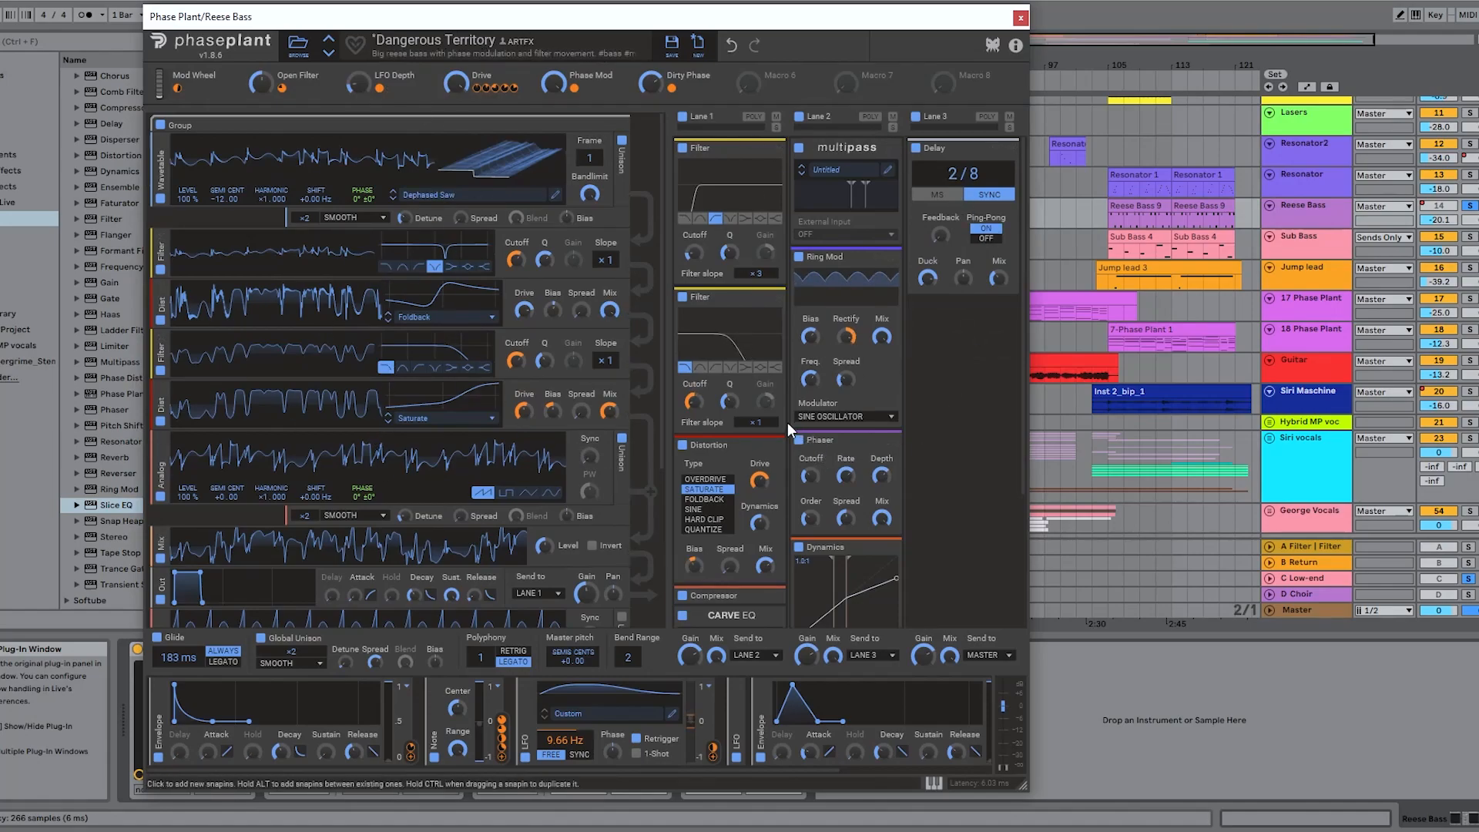
click(888, 171)
drag(649, 21, 606, 36)
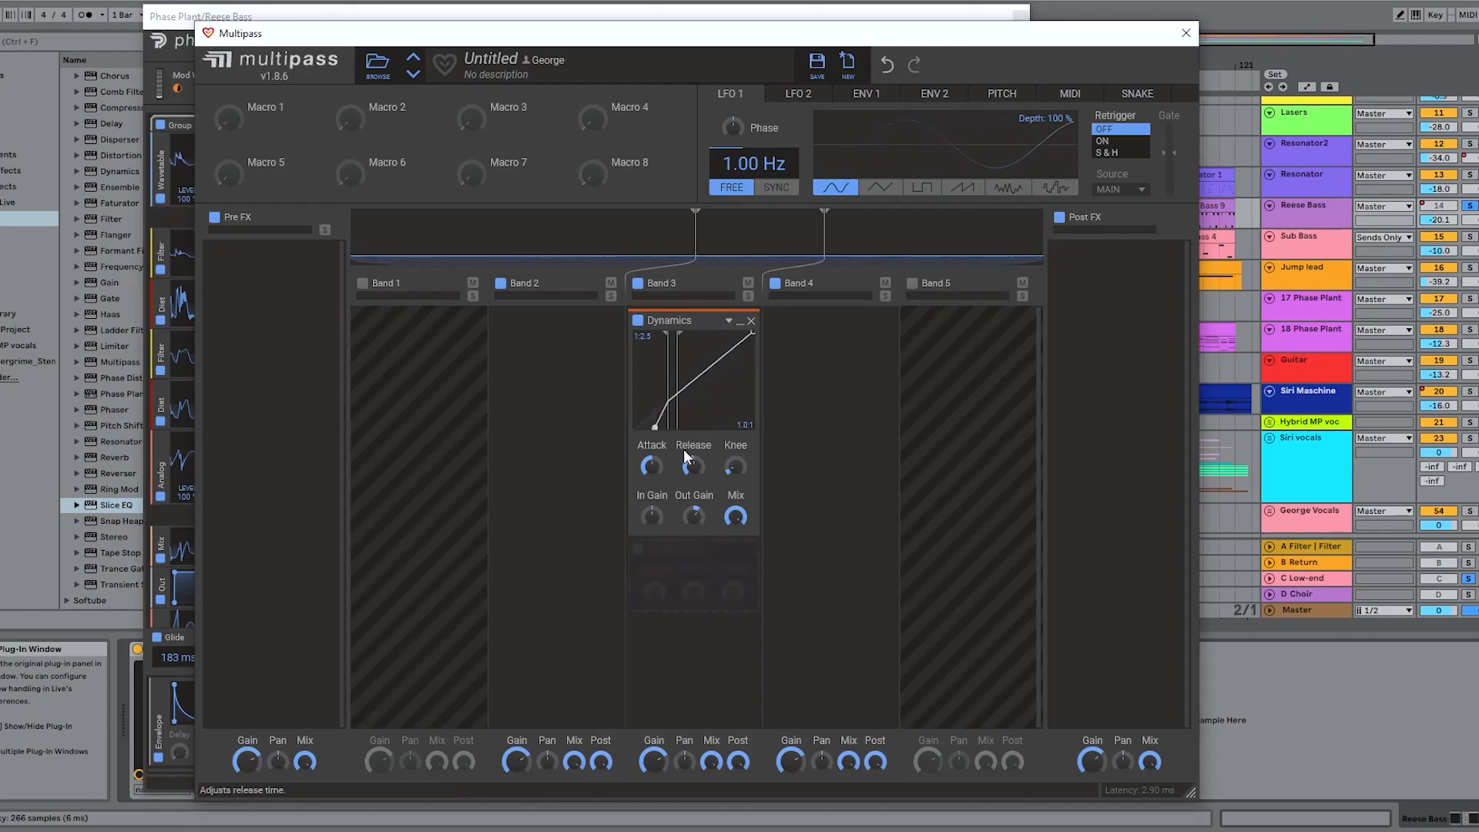
click(638, 321)
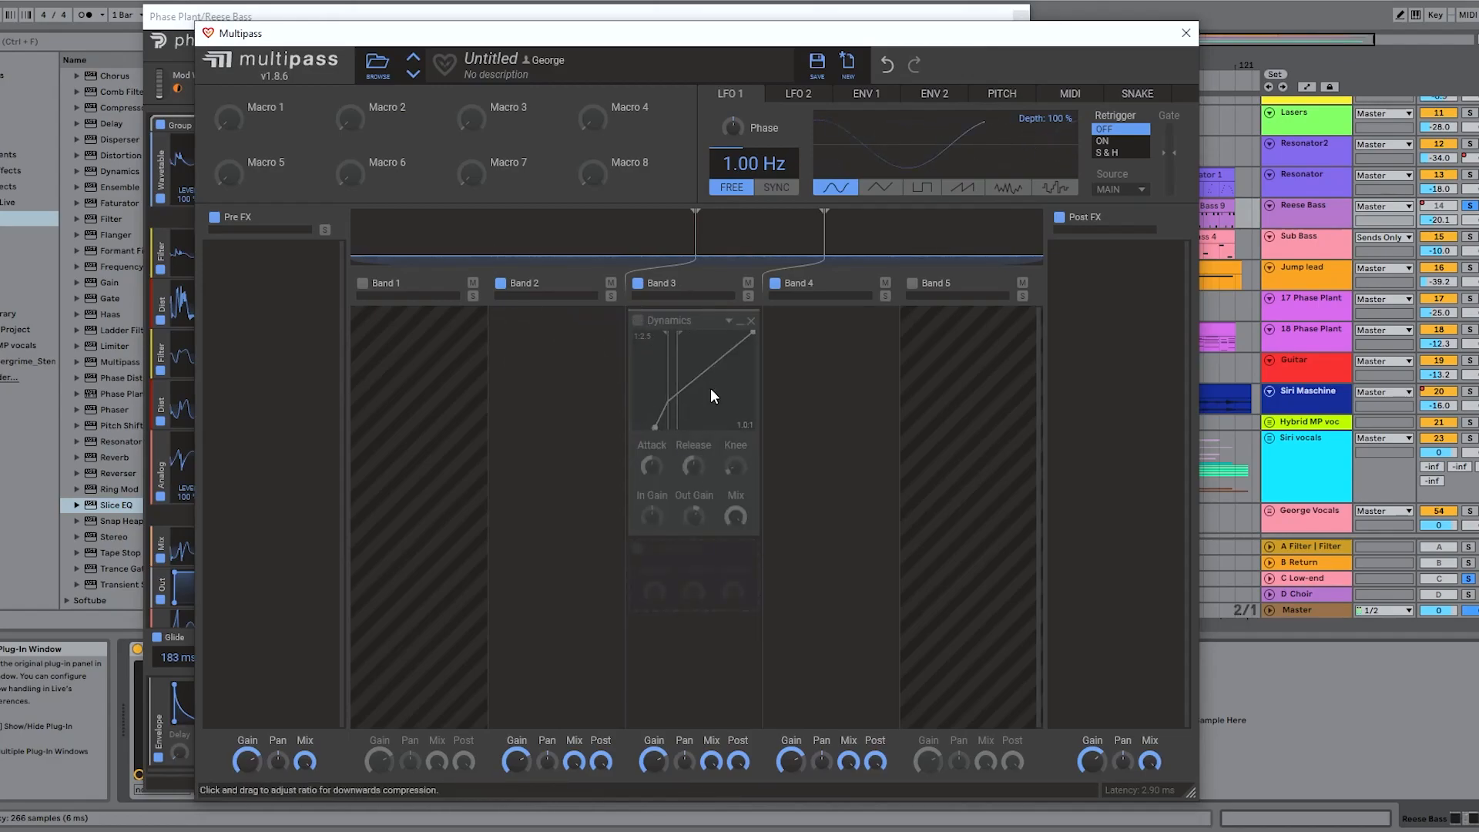
click(639, 322)
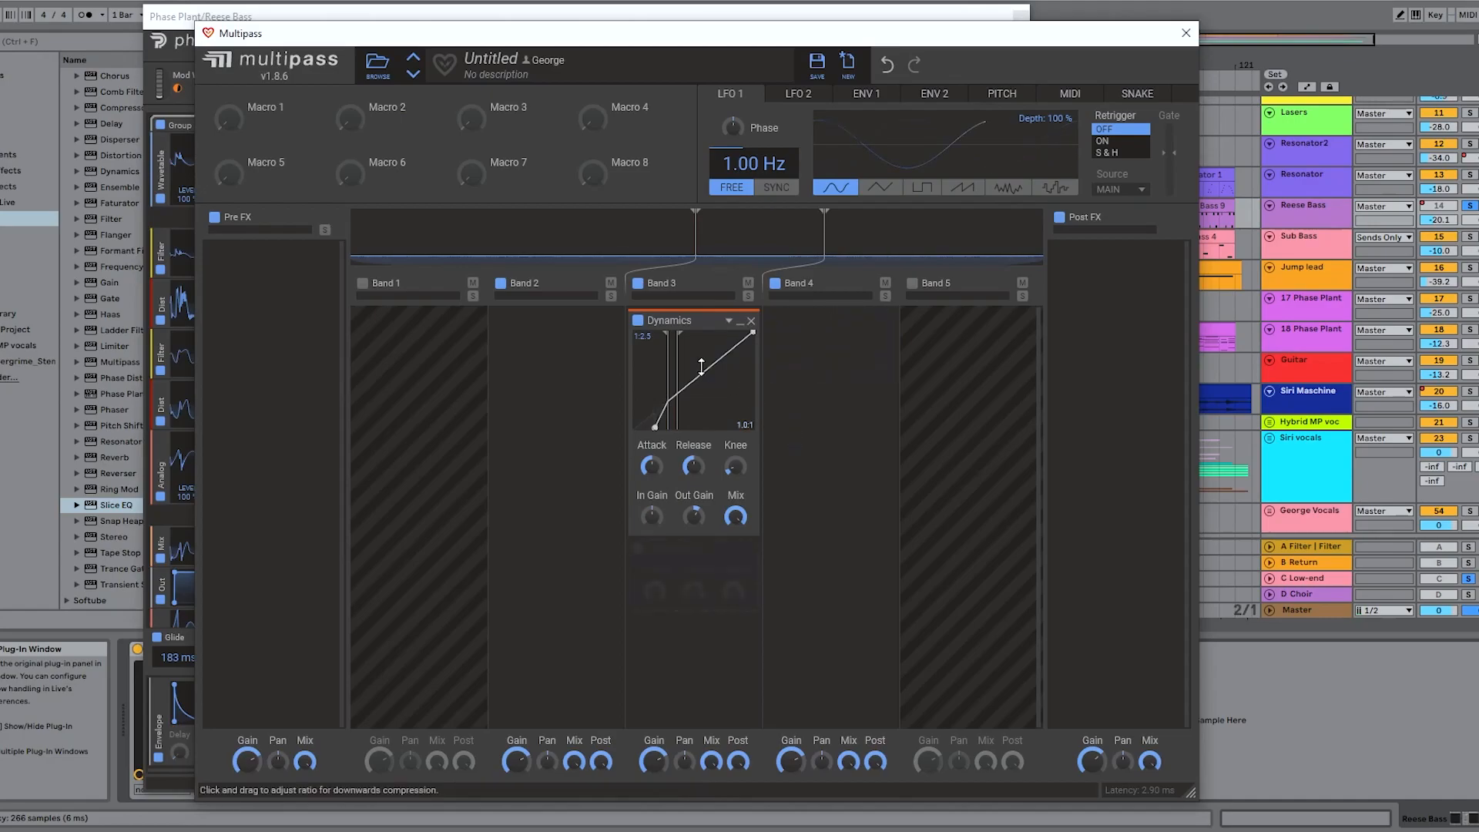
click(1187, 33)
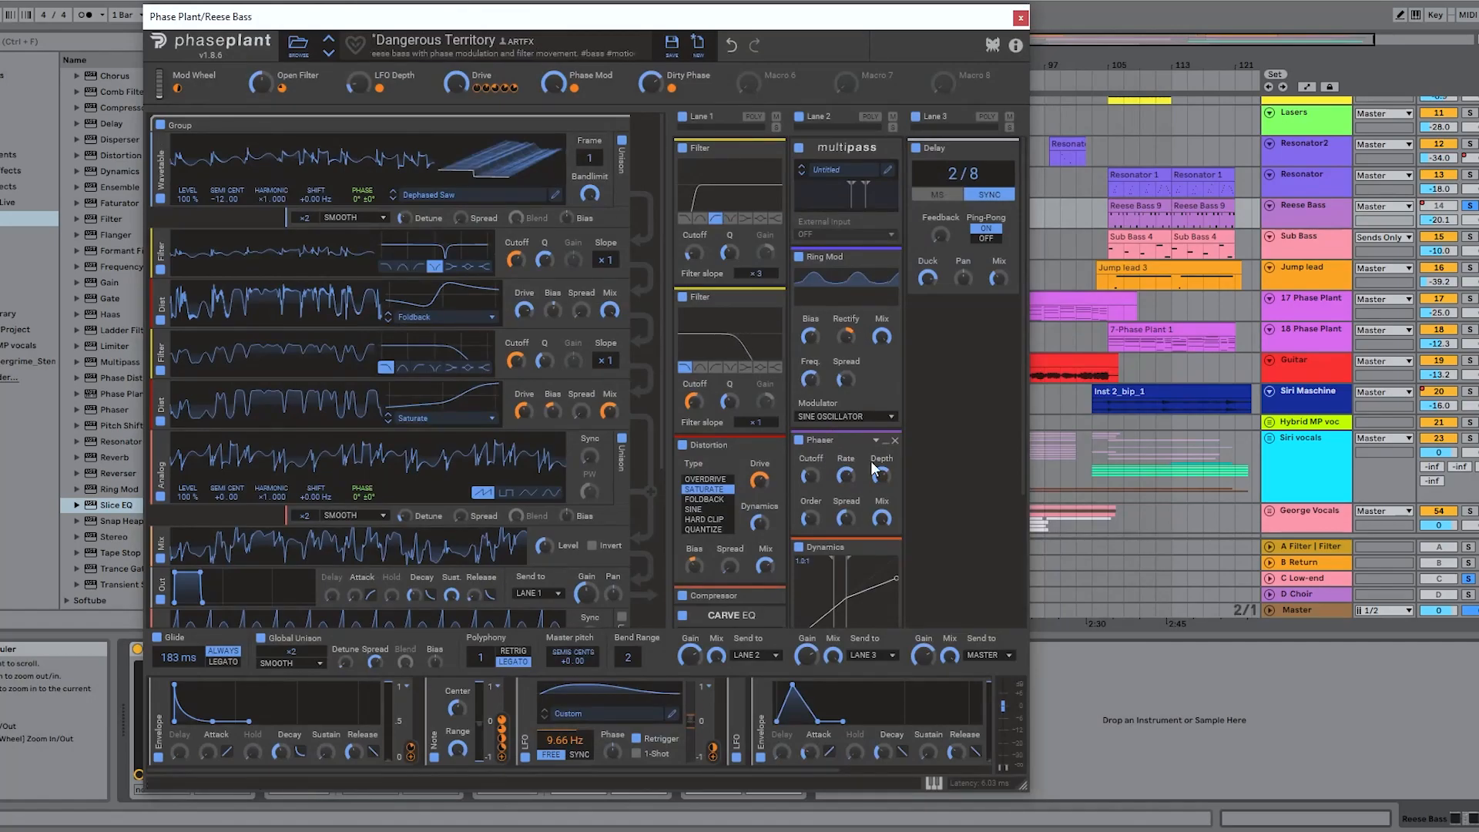
Step: Audition the Reese Bass with the Lane 2 Phaser snapin bypassed and re-enabled, and close Phase Plant
click(798, 441)
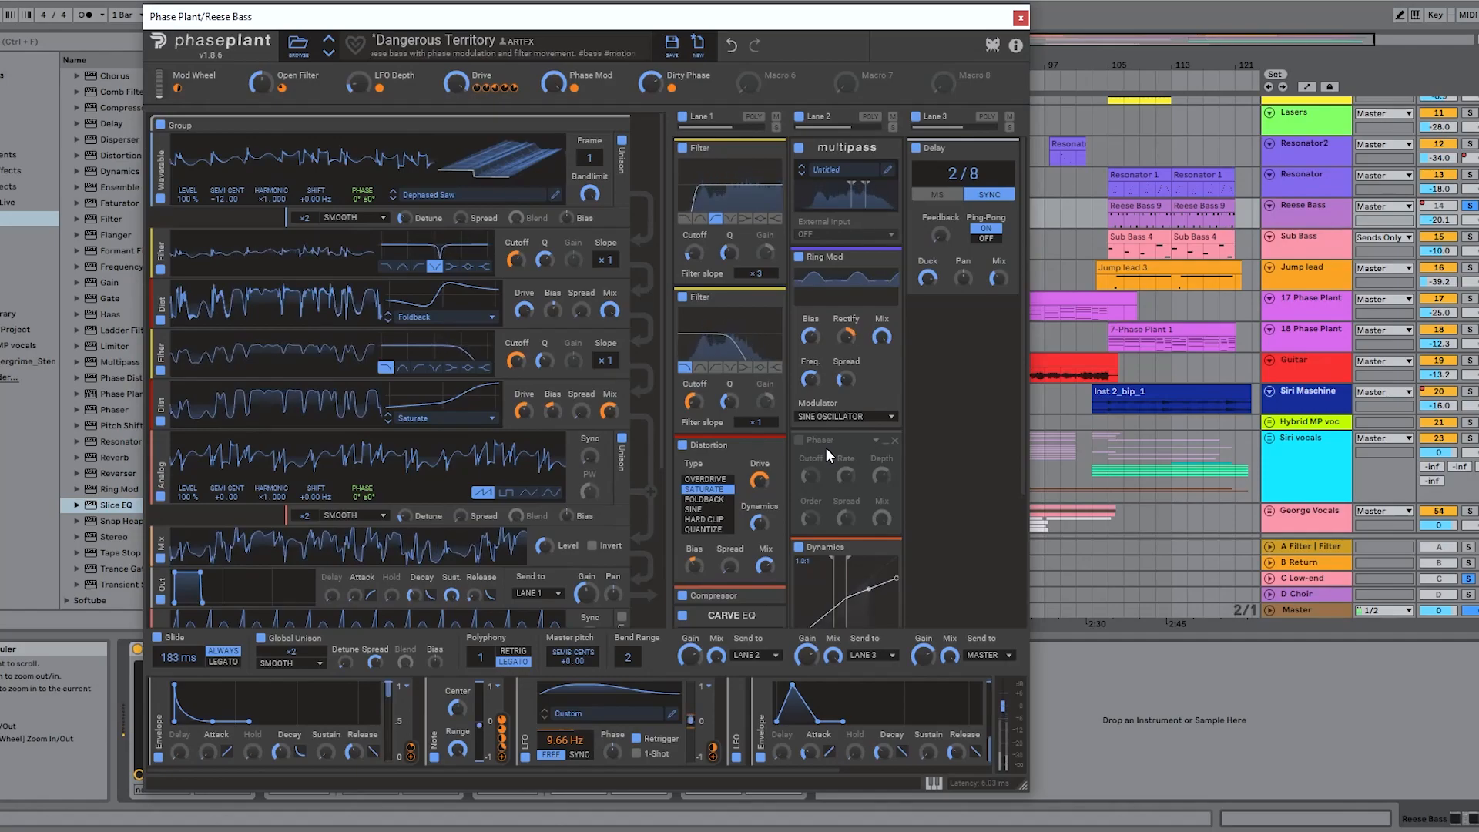
click(799, 440)
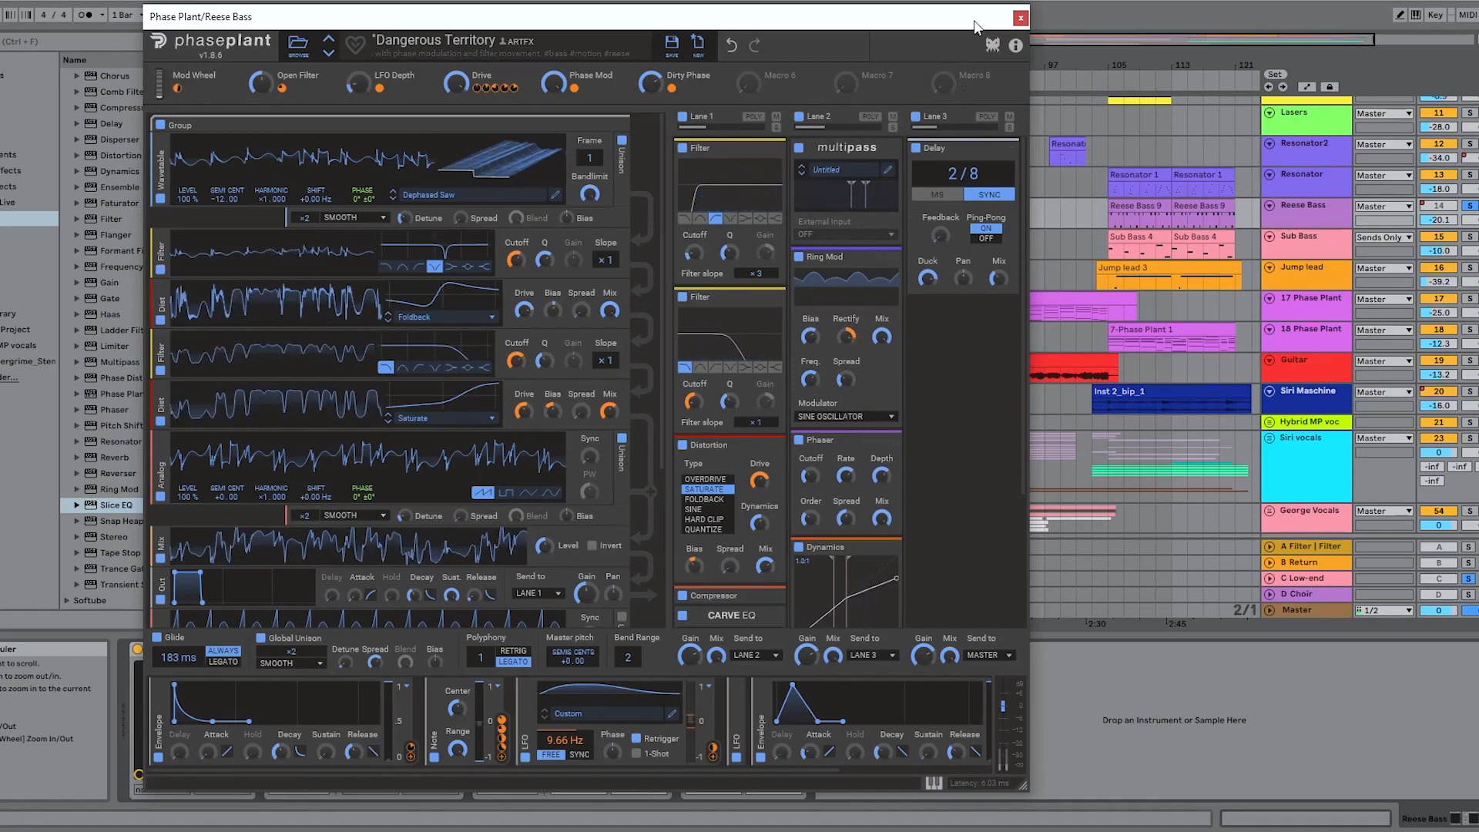
click(1021, 17)
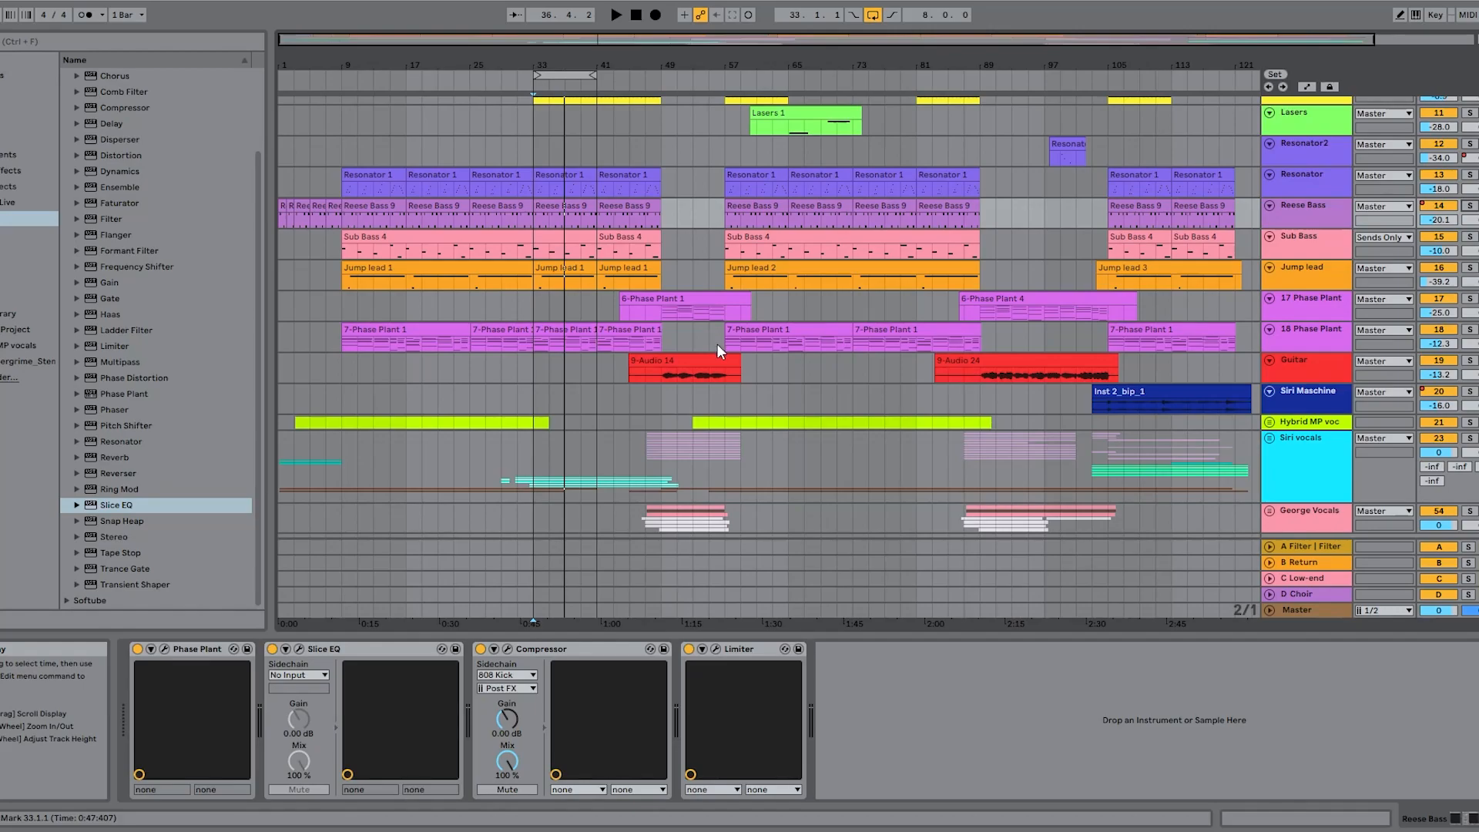
Step: Select the Lasers 1 clip, and audition the arrangement from about bar 65
scroll(707, 351, up, 7)
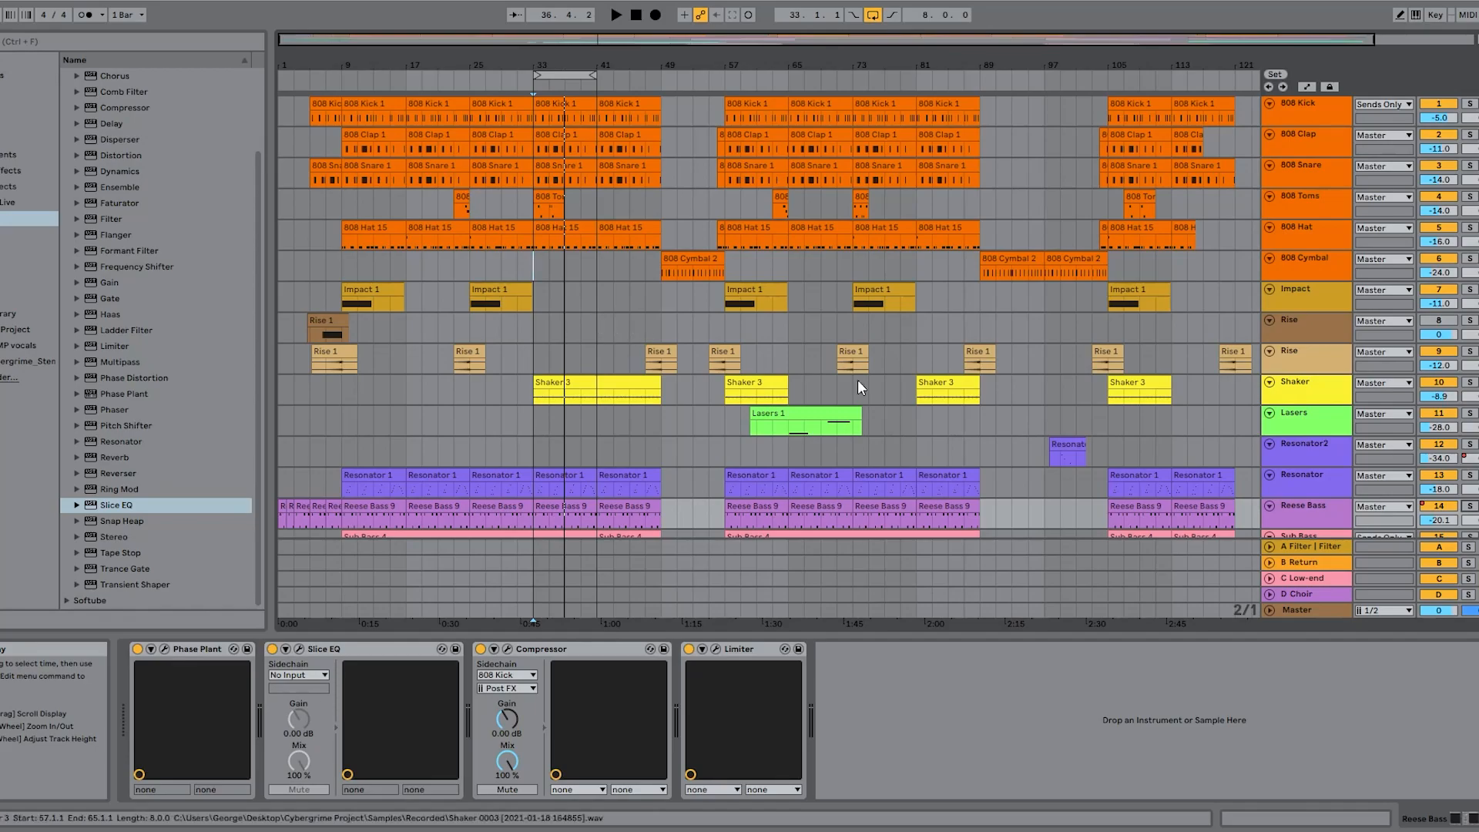
click(823, 423)
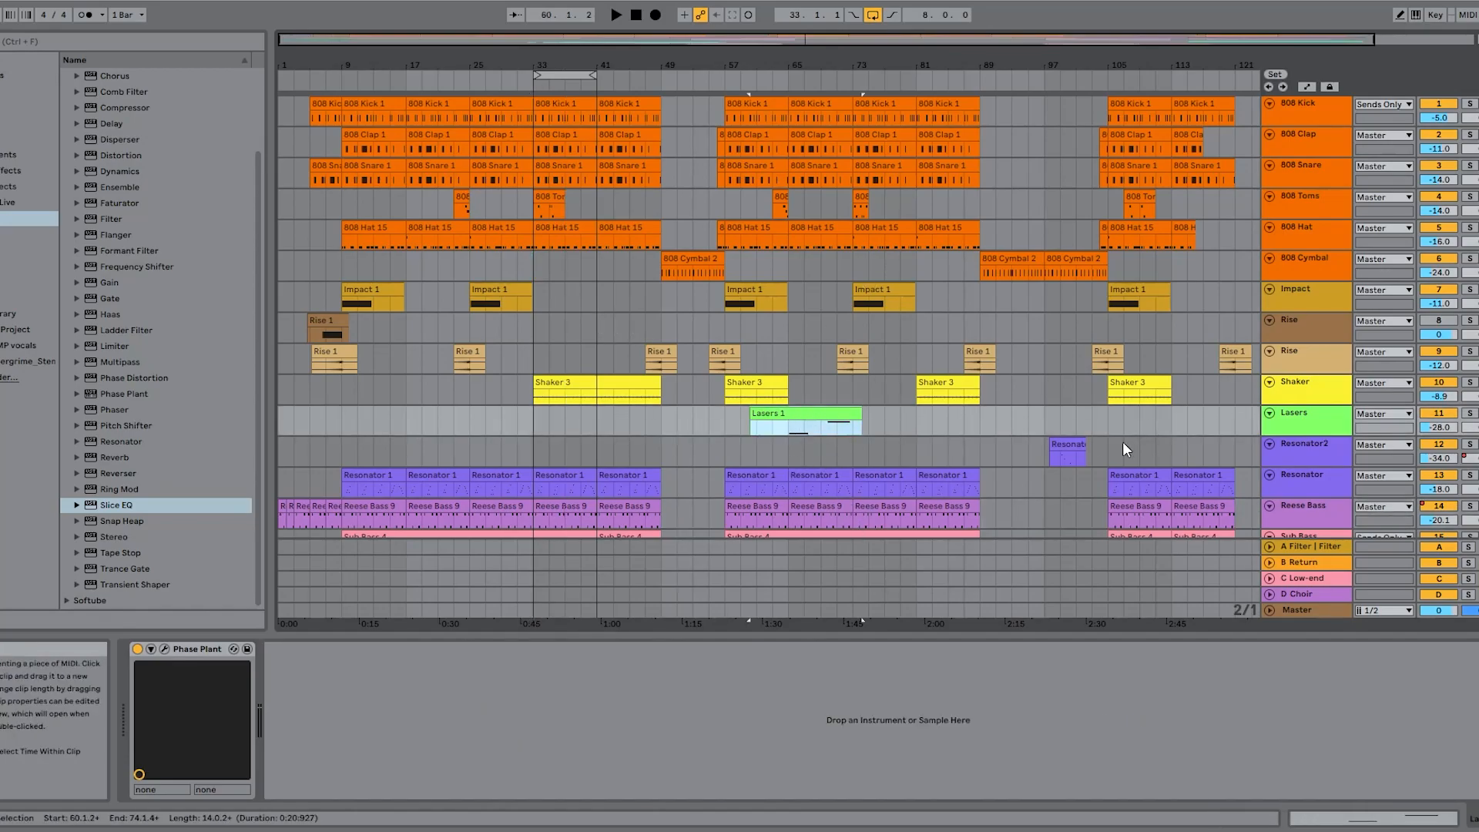
click(792, 84)
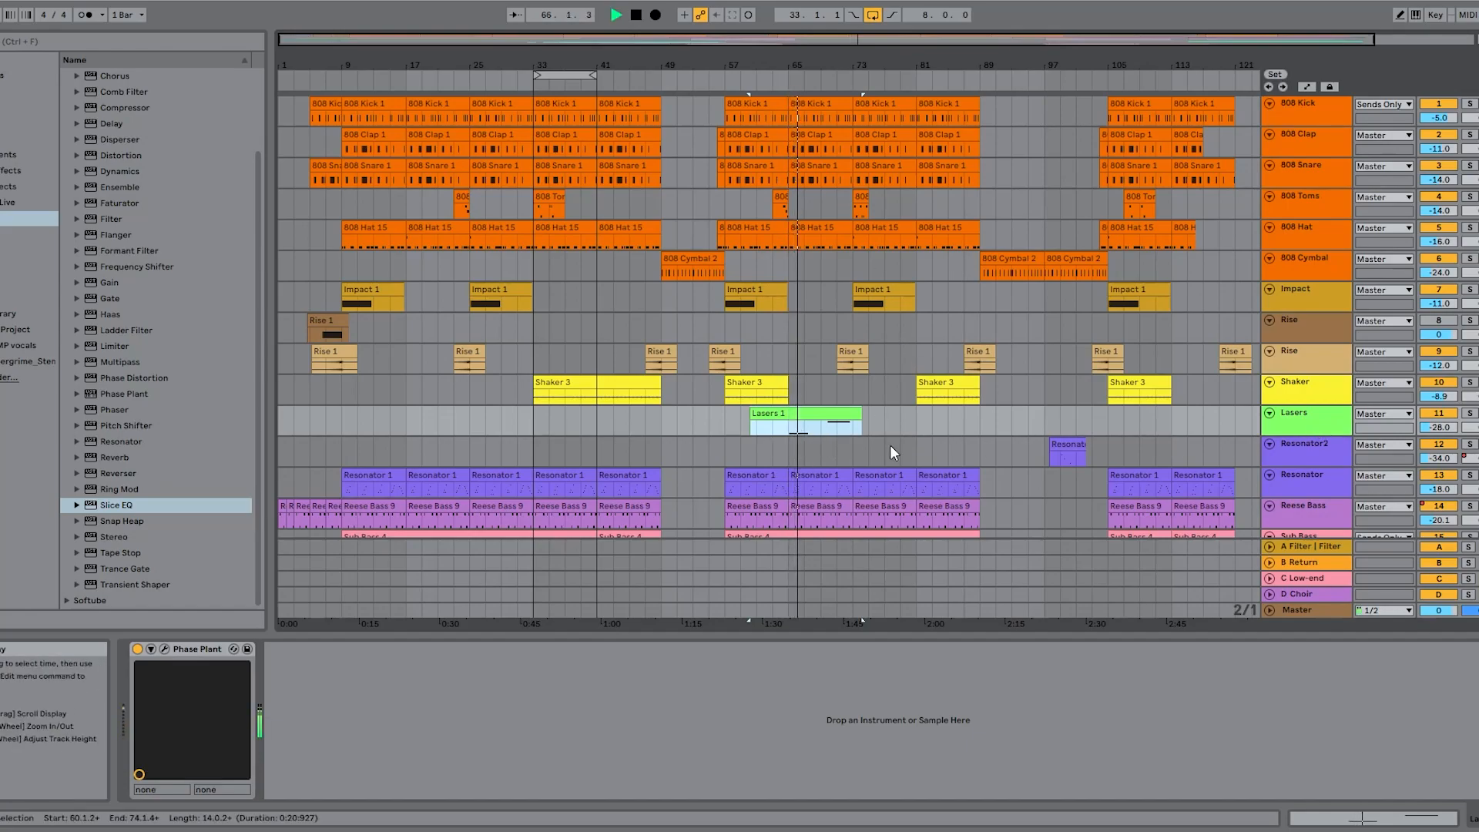
key(space)
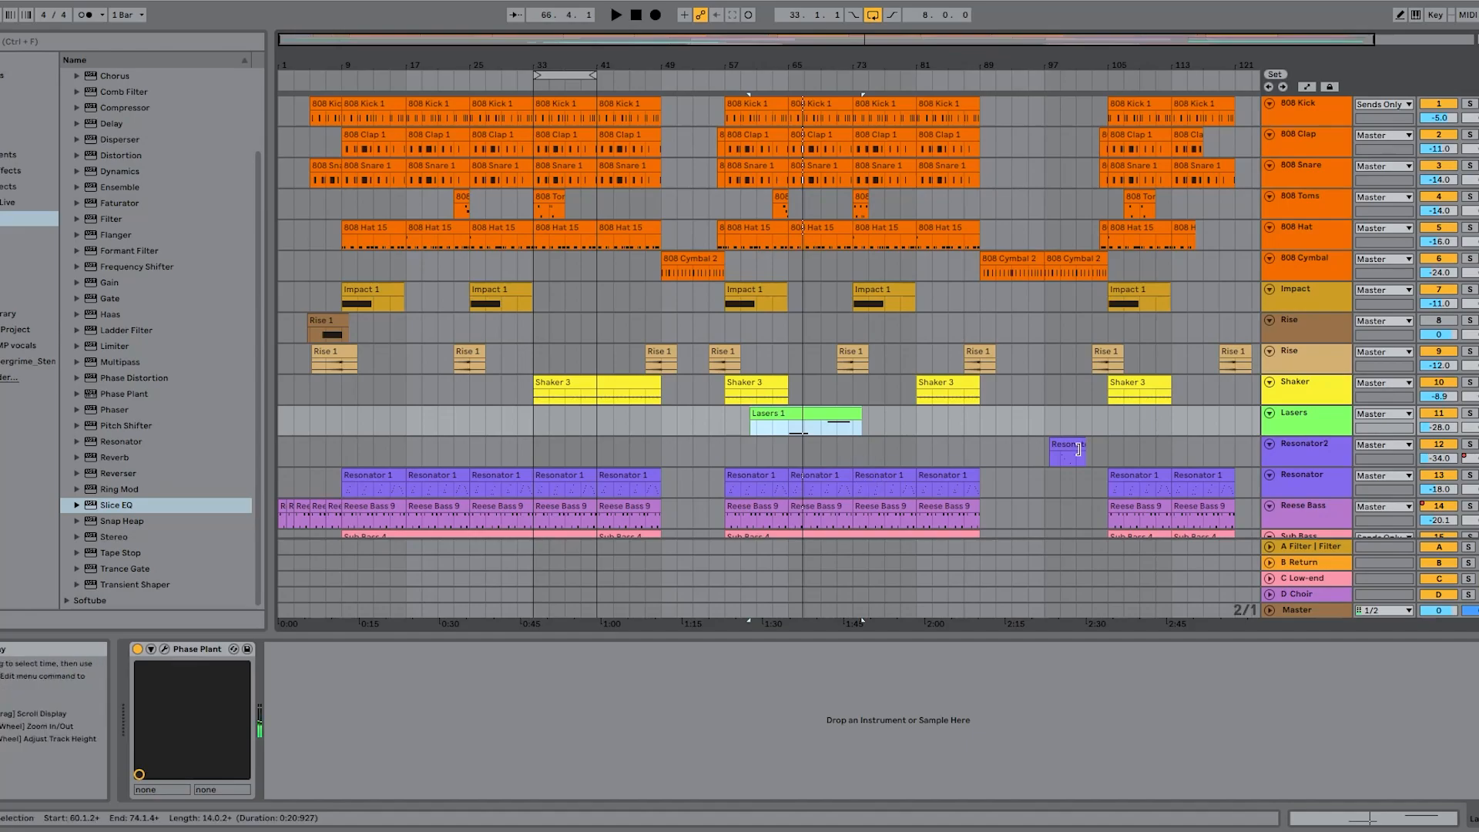
Step: Examine the Laser Faller preset in the Lasers track's Phase Plant, and close the plugin
click(164, 649)
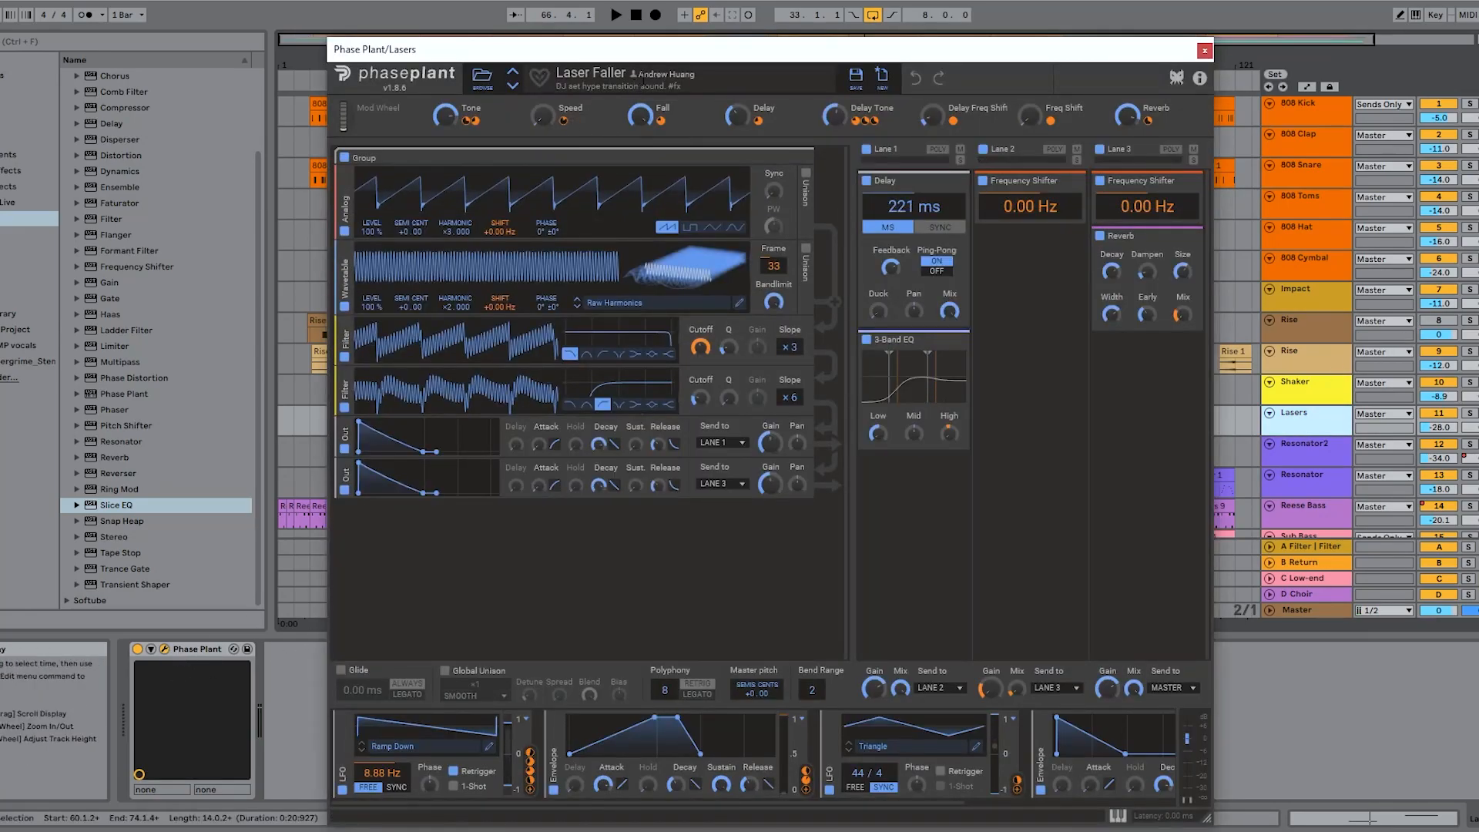
click(1330, 596)
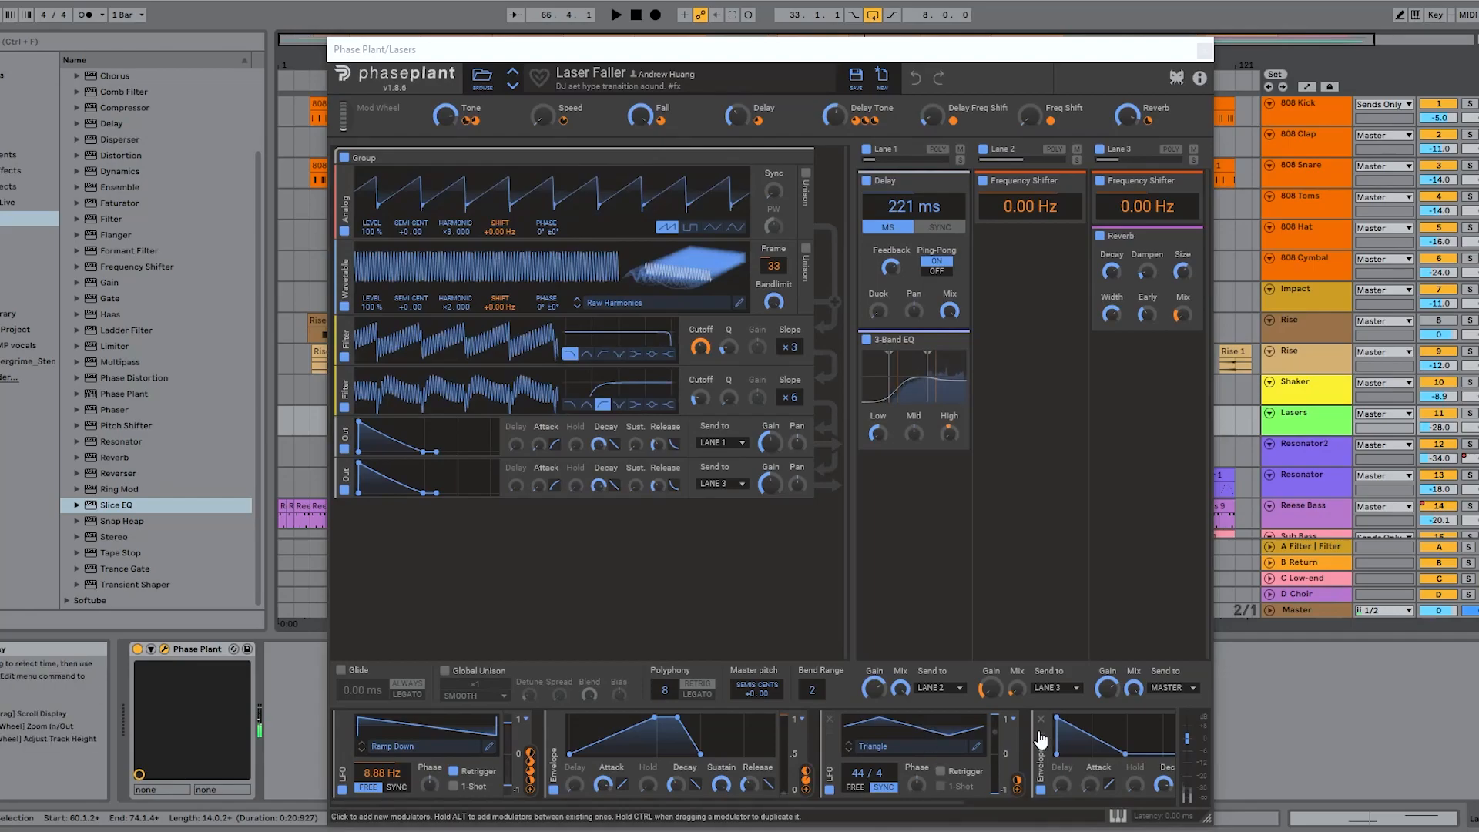
click(1205, 52)
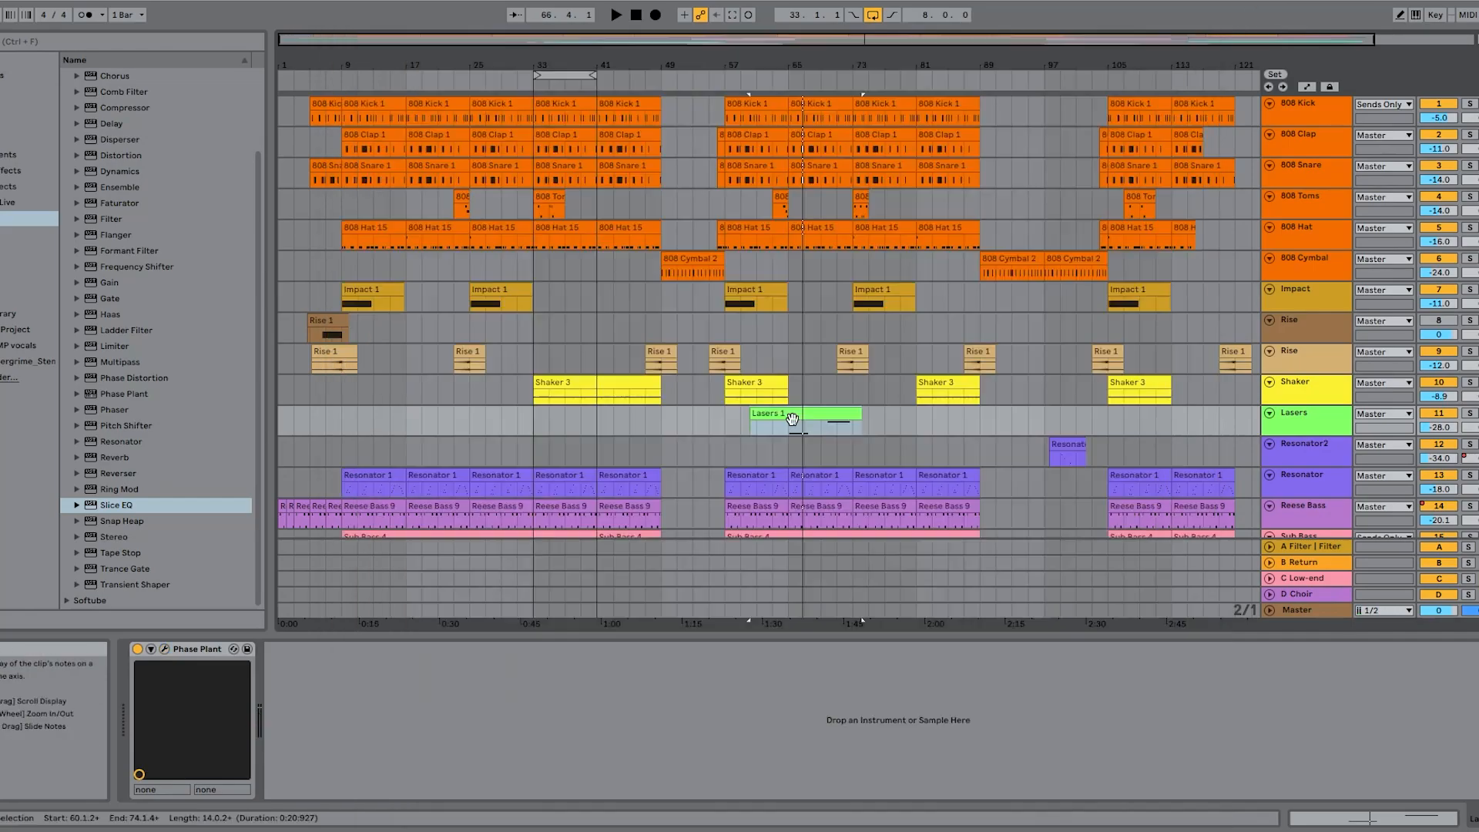
Step: Show the device chain of Rise track 9, and open the Phase Plant on Rise track 8
click(471, 348)
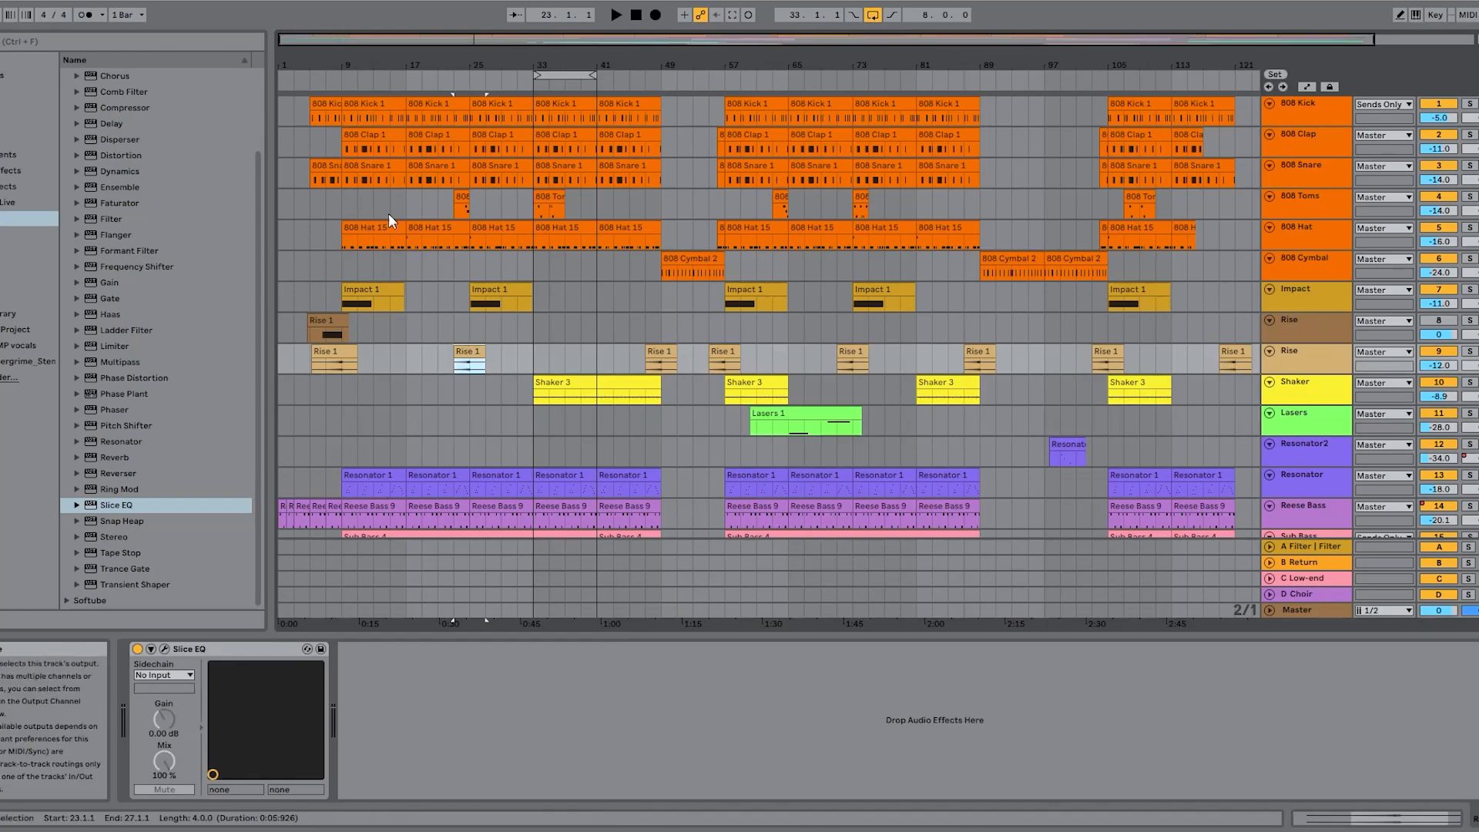
click(330, 324)
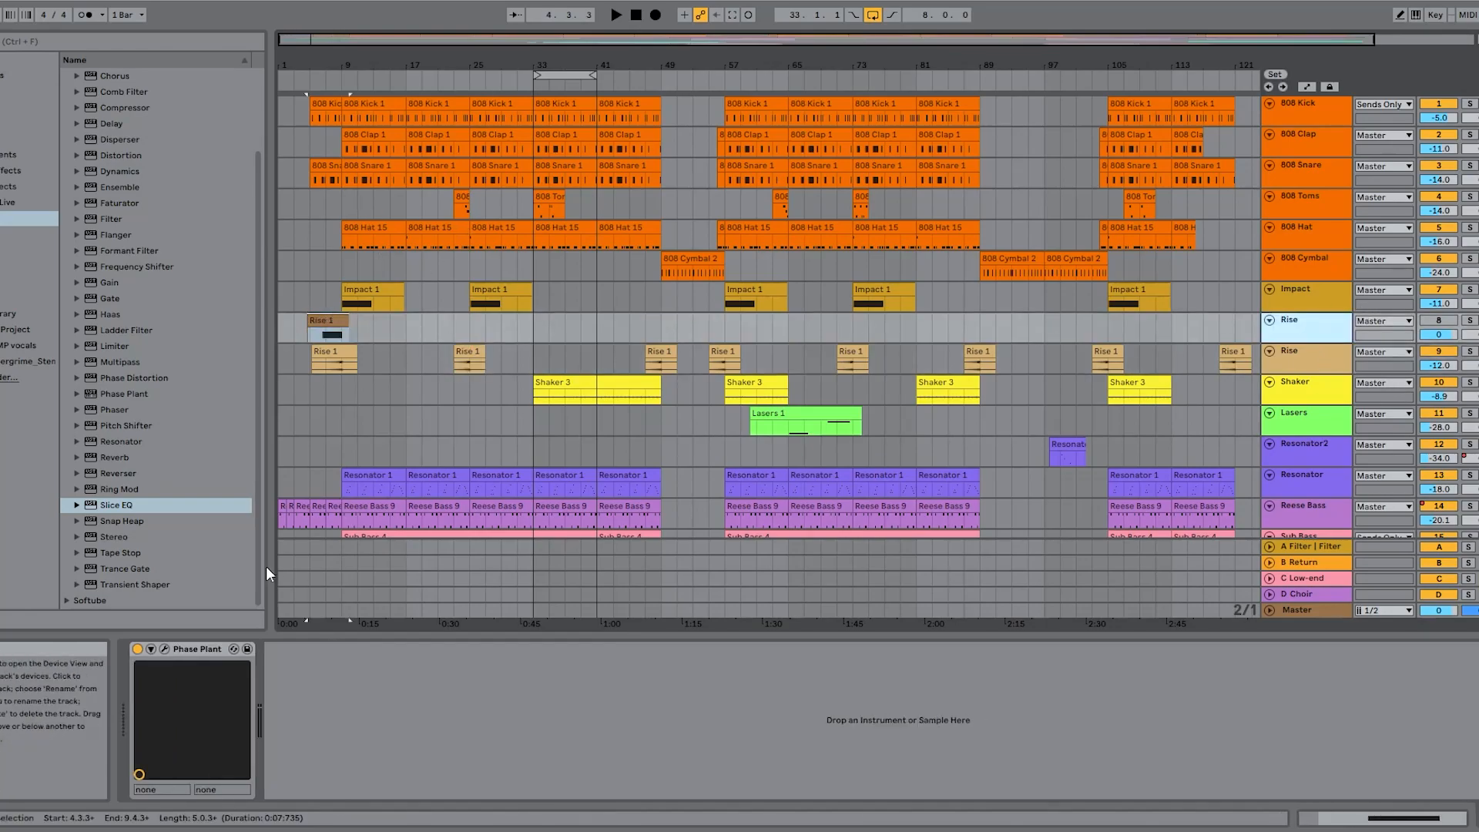
click(169, 650)
click(164, 650)
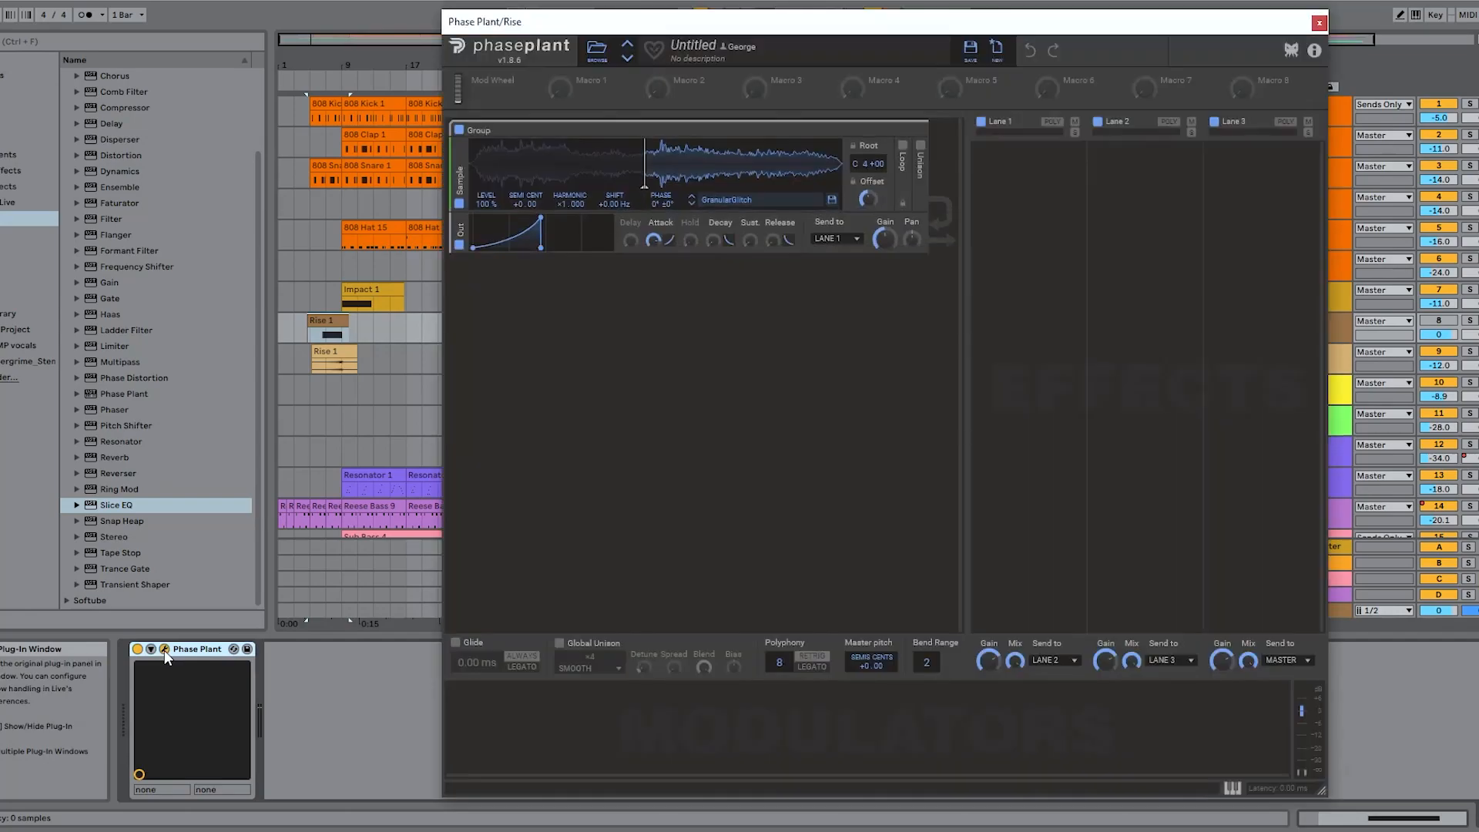
Step: Look through the Impossible sample folder for the Rise track's GranularGlitch sampler, and close the sample browser
click(786, 201)
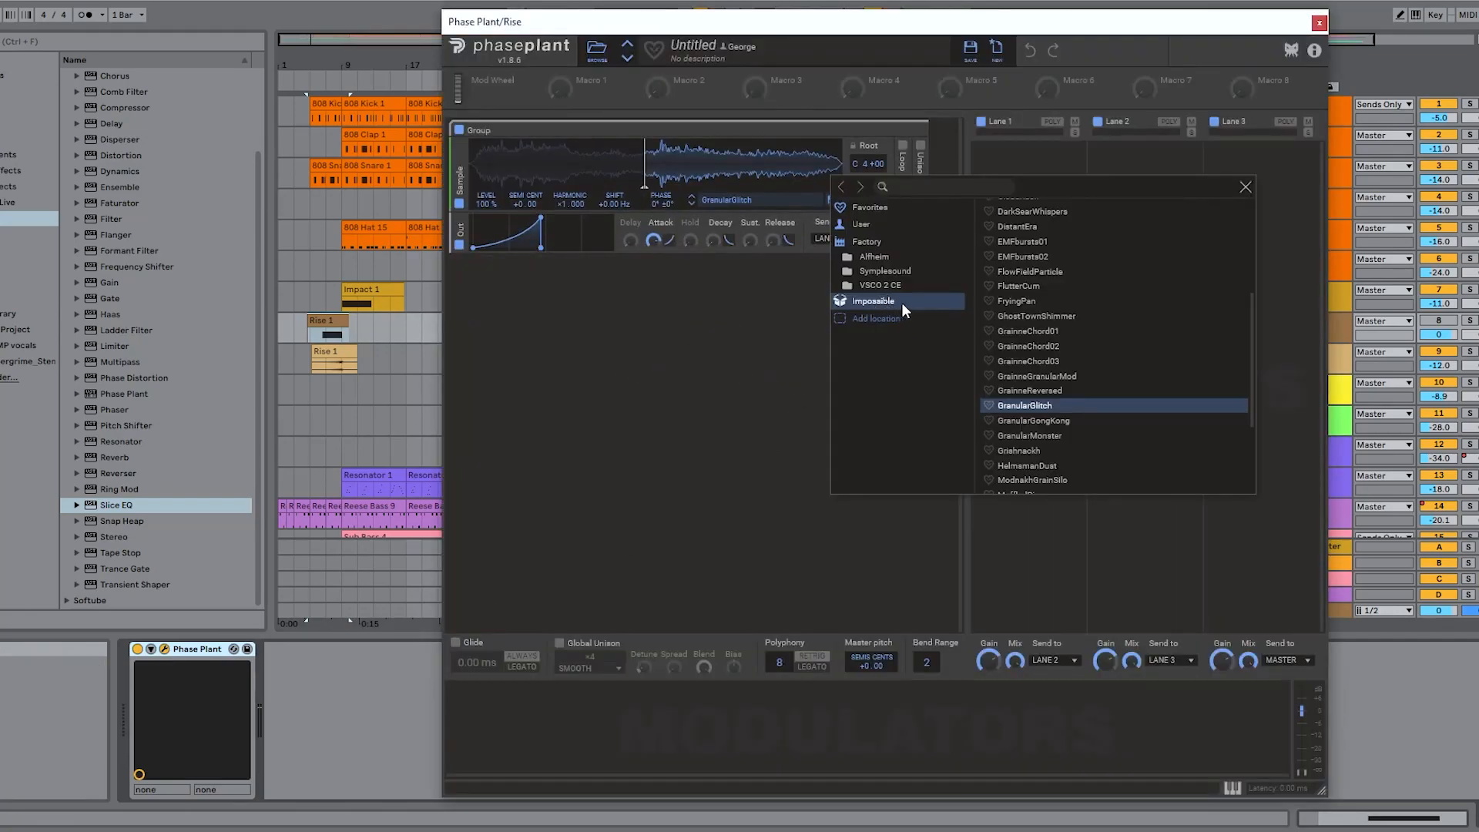
scroll(1025, 391, up, 5)
scroll(1052, 386, down, 8)
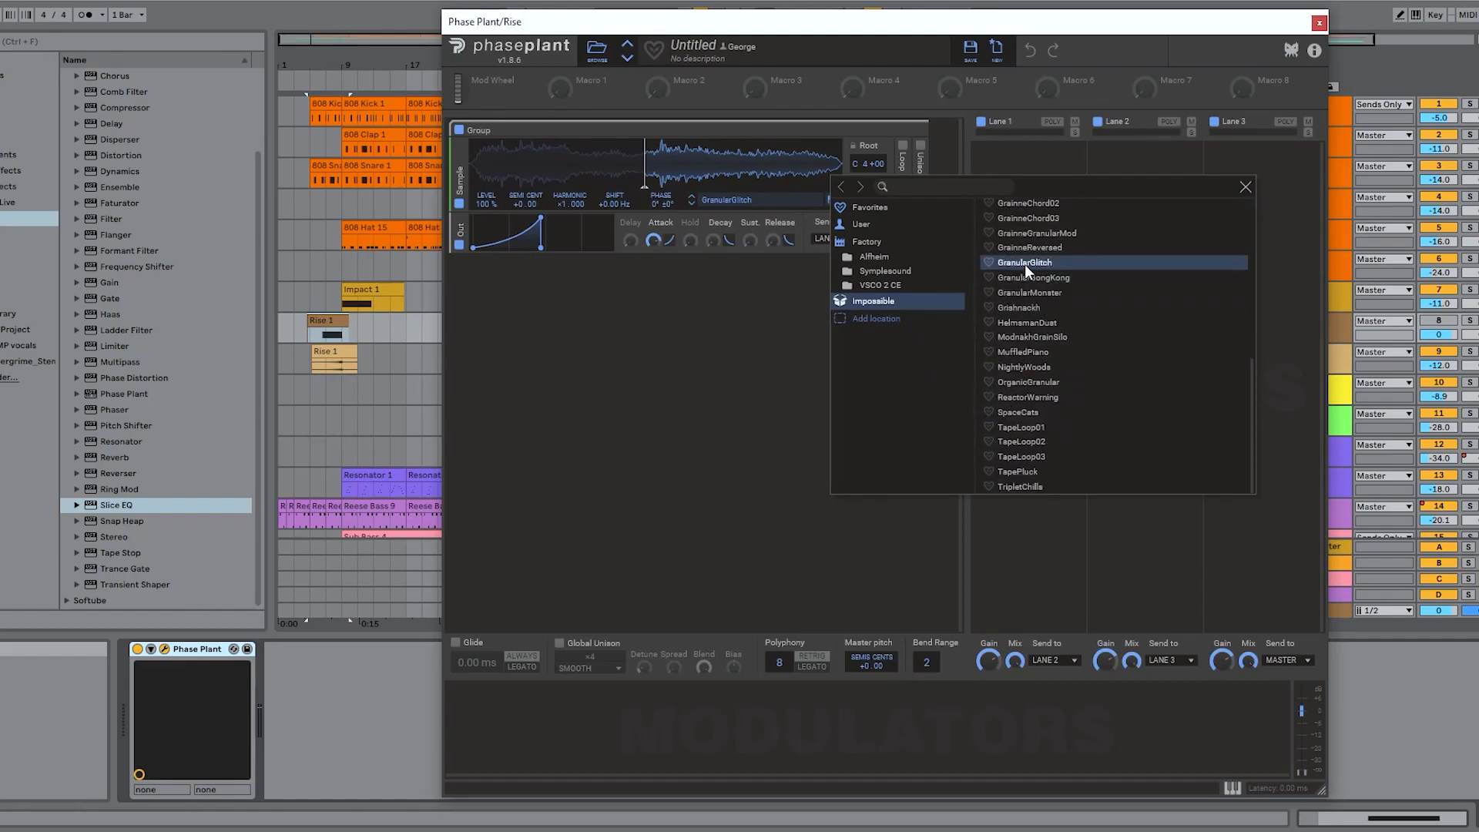
click(1245, 189)
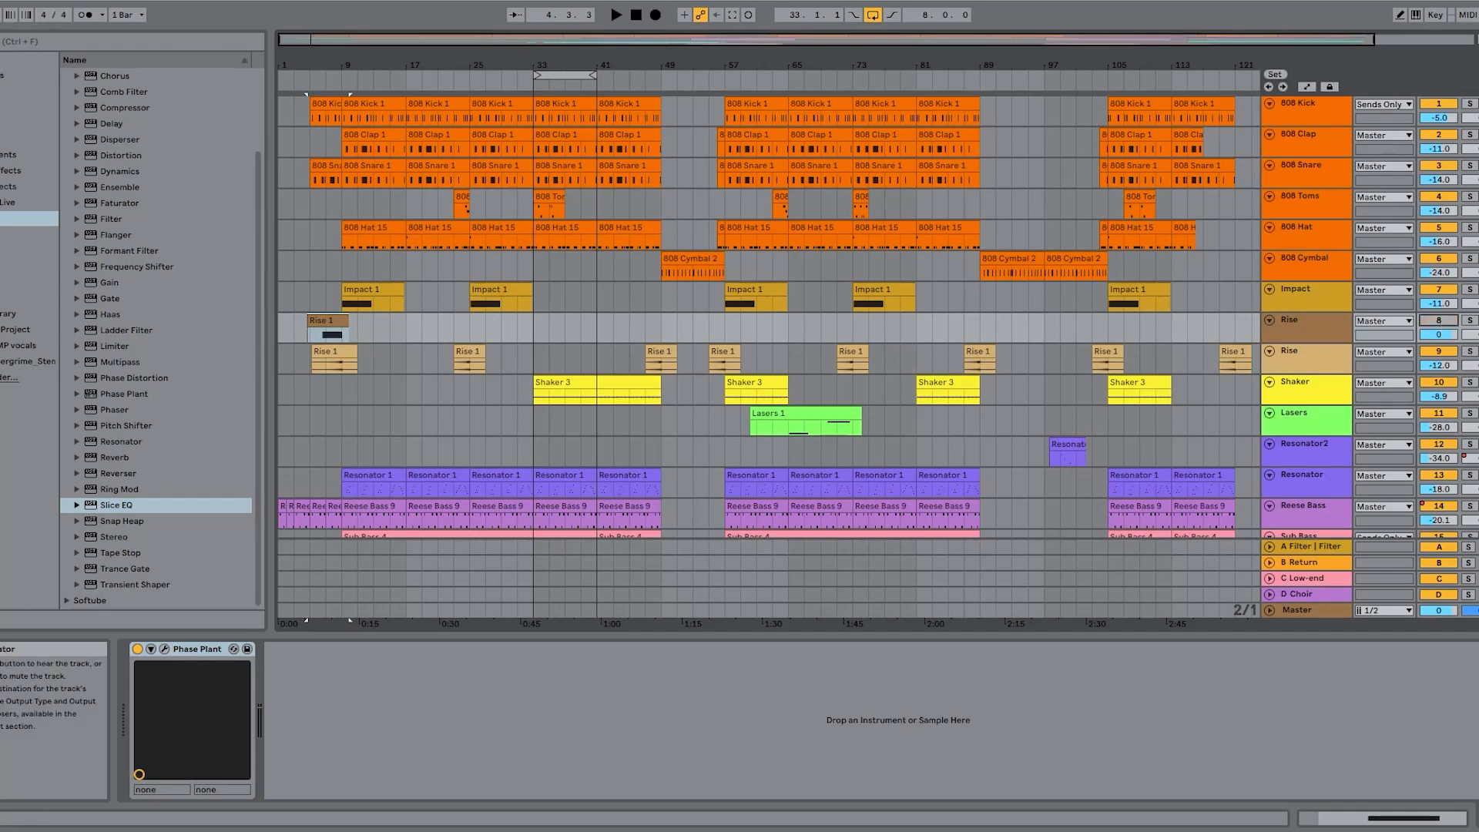
Step: Select Rise track 9 together with the Impact track, and audition the two soloed around bar 9
click(1328, 356)
shift+click(1316, 290)
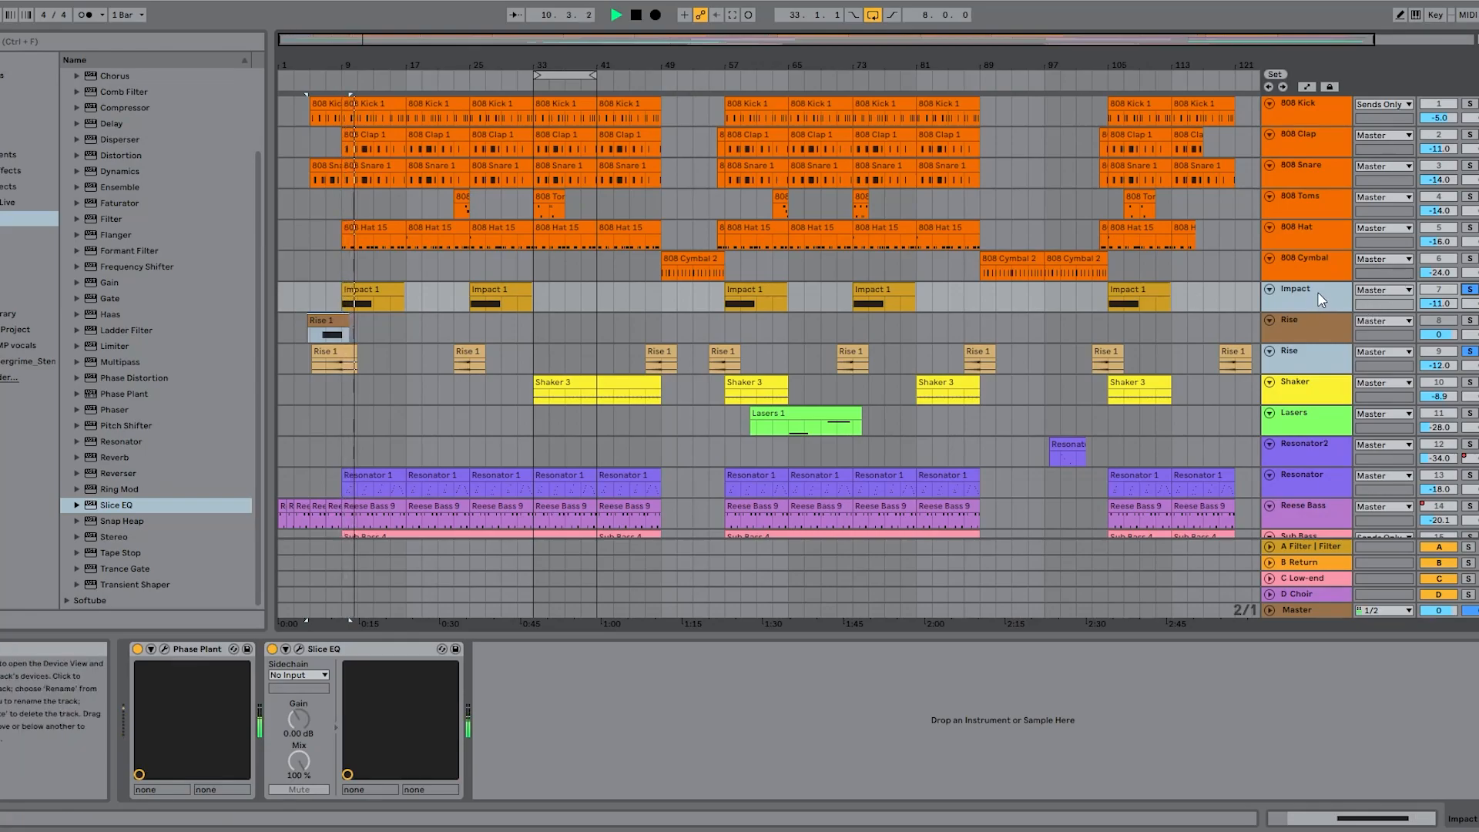
key(space)
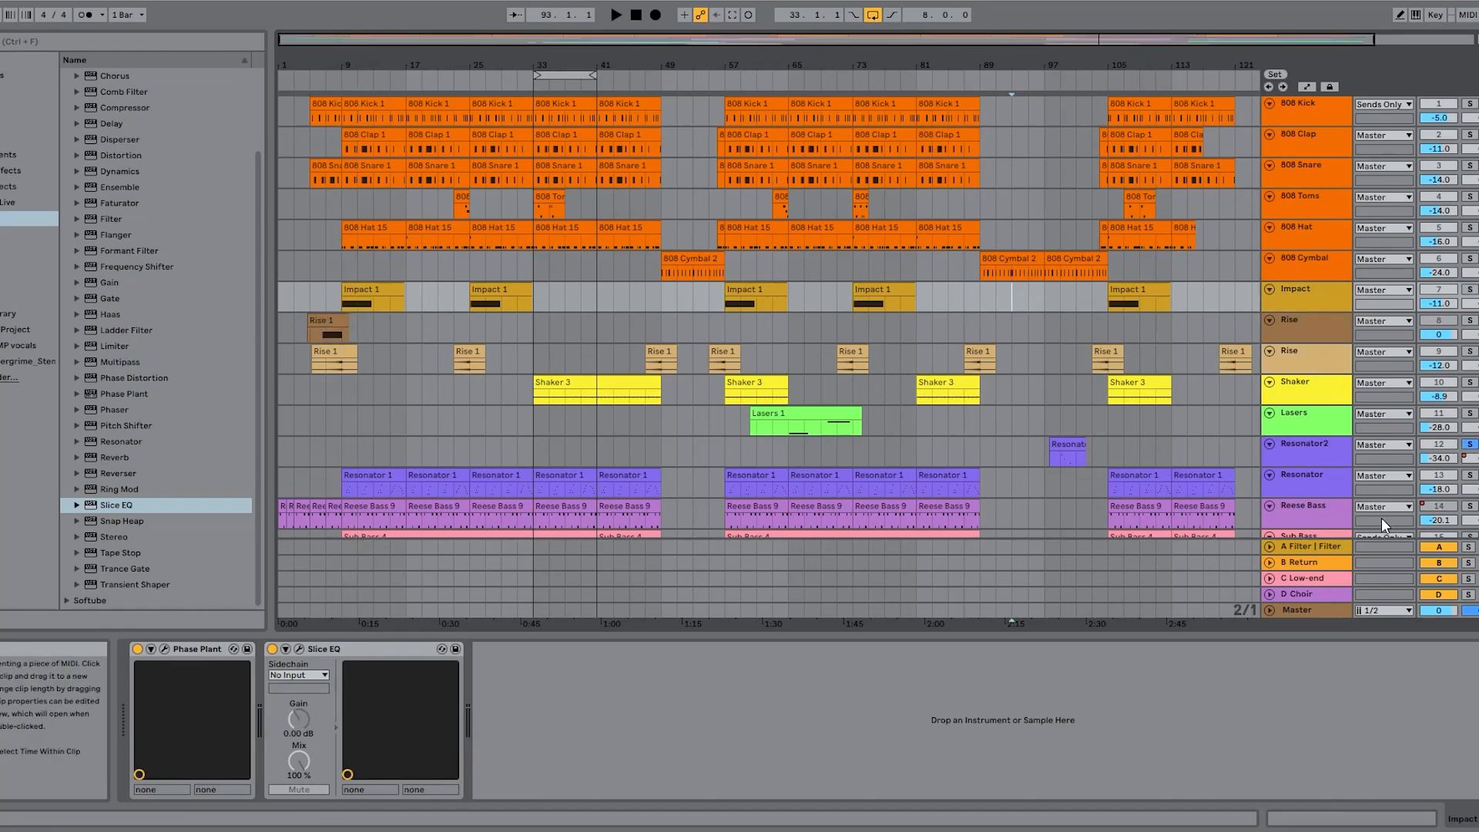
Step: Select the clip on the Resonator2 track, view the Rezzo preset in its Phase Plant, and close the plugin
click(1310, 451)
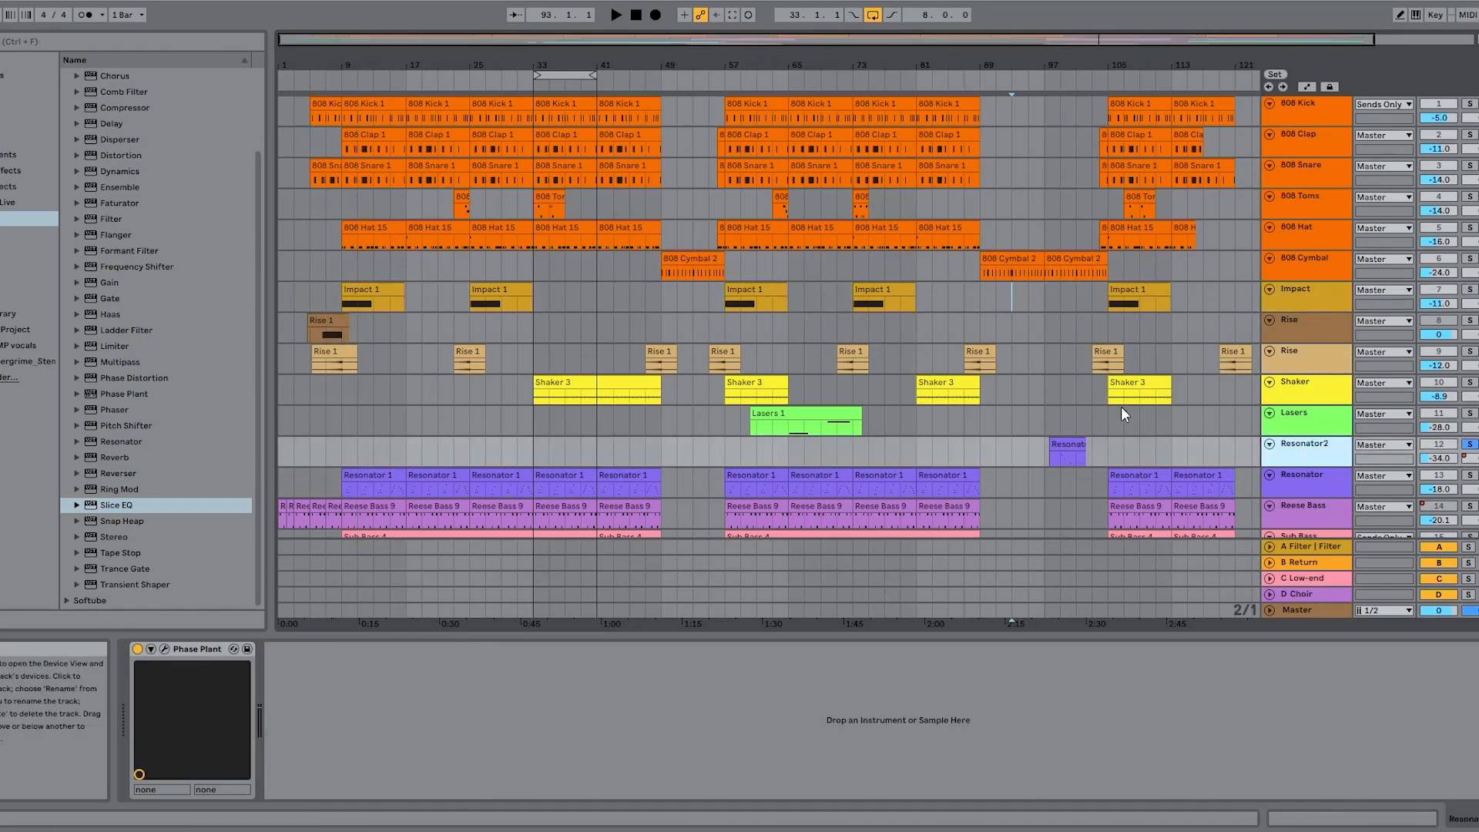
click(1067, 449)
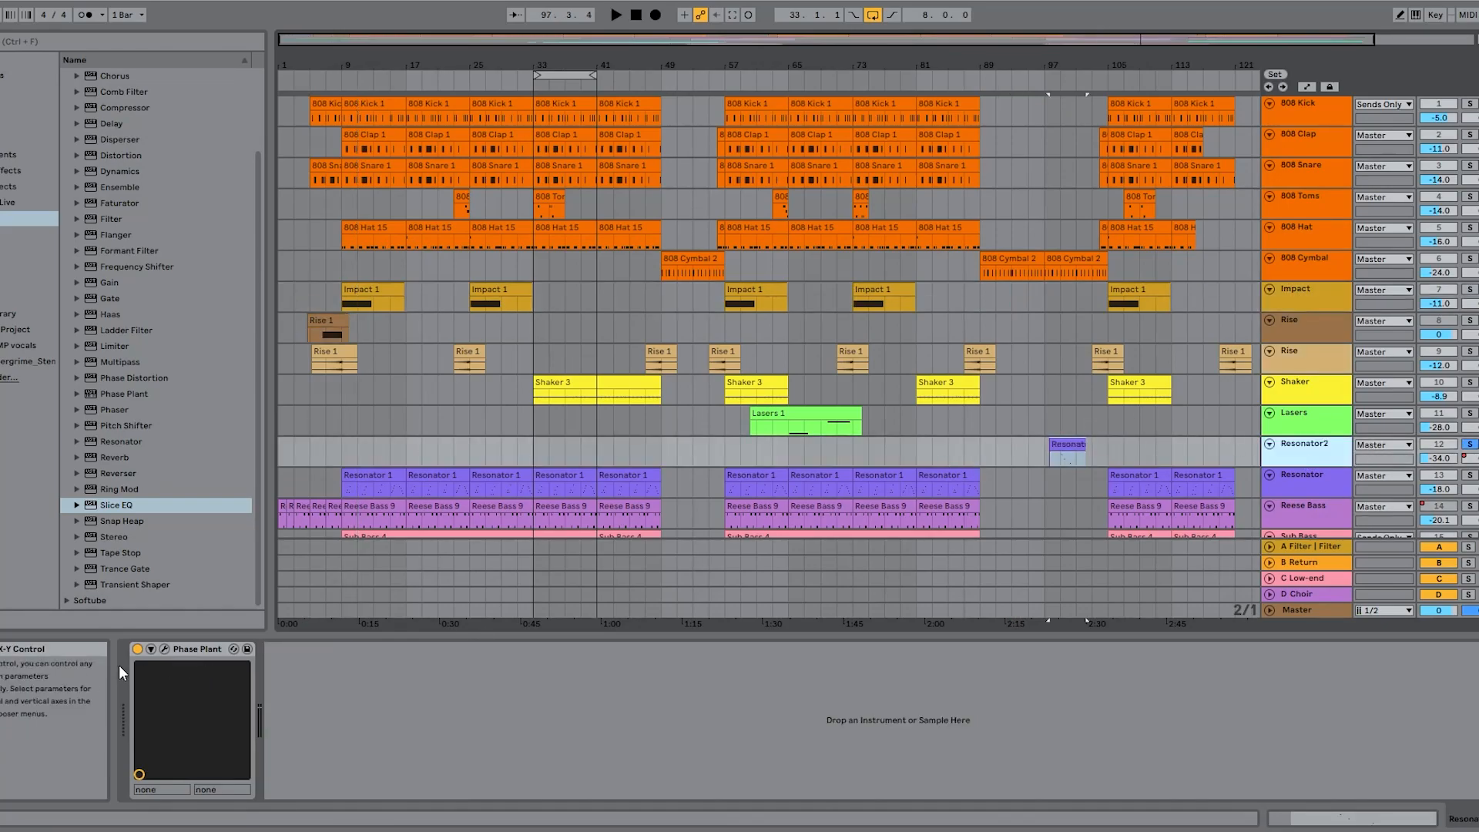
click(163, 649)
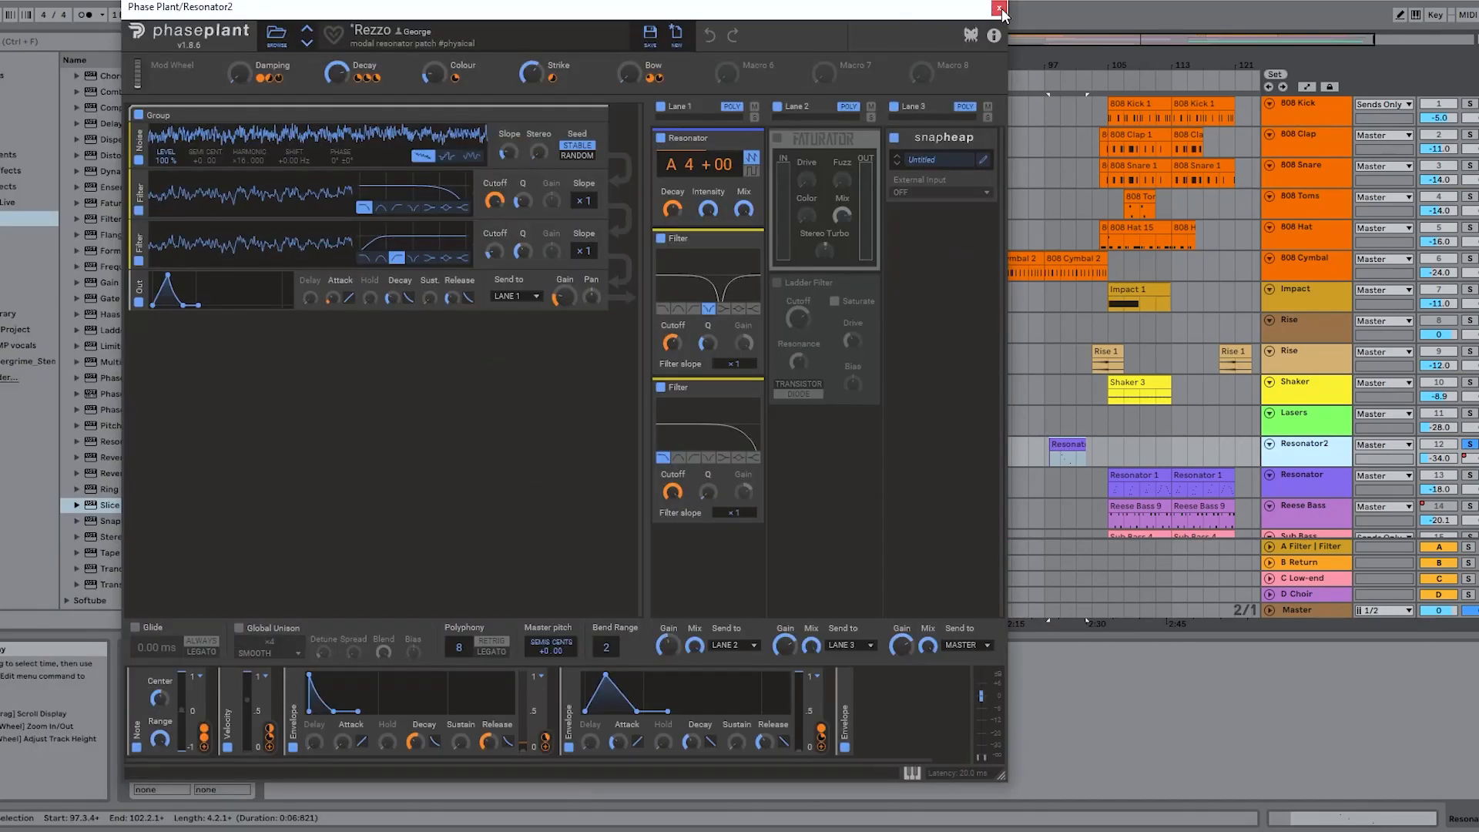
click(999, 8)
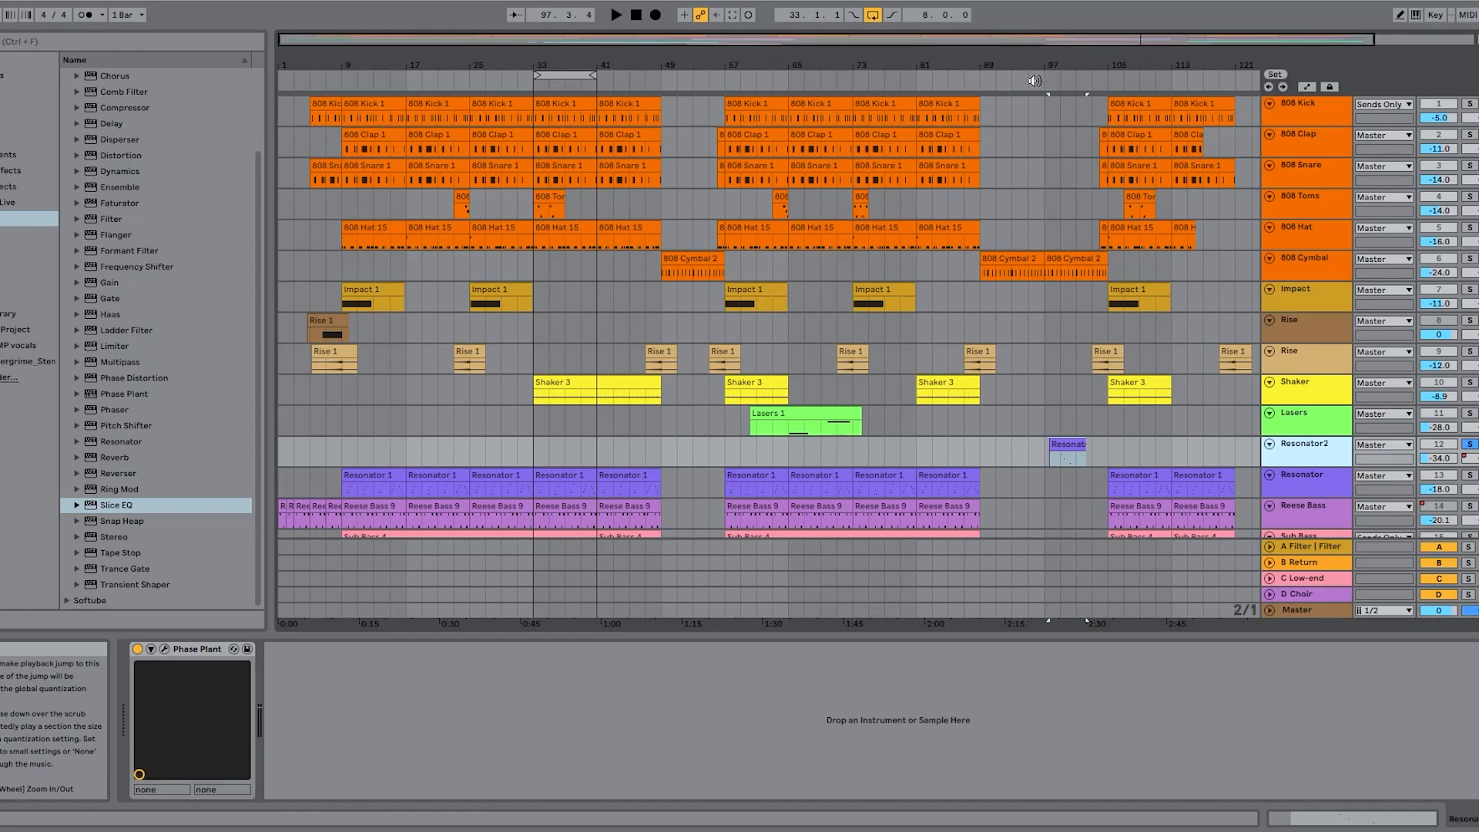
Step: Audition the soloed Resonator2 clip, and replay it from around bar 98
key(space)
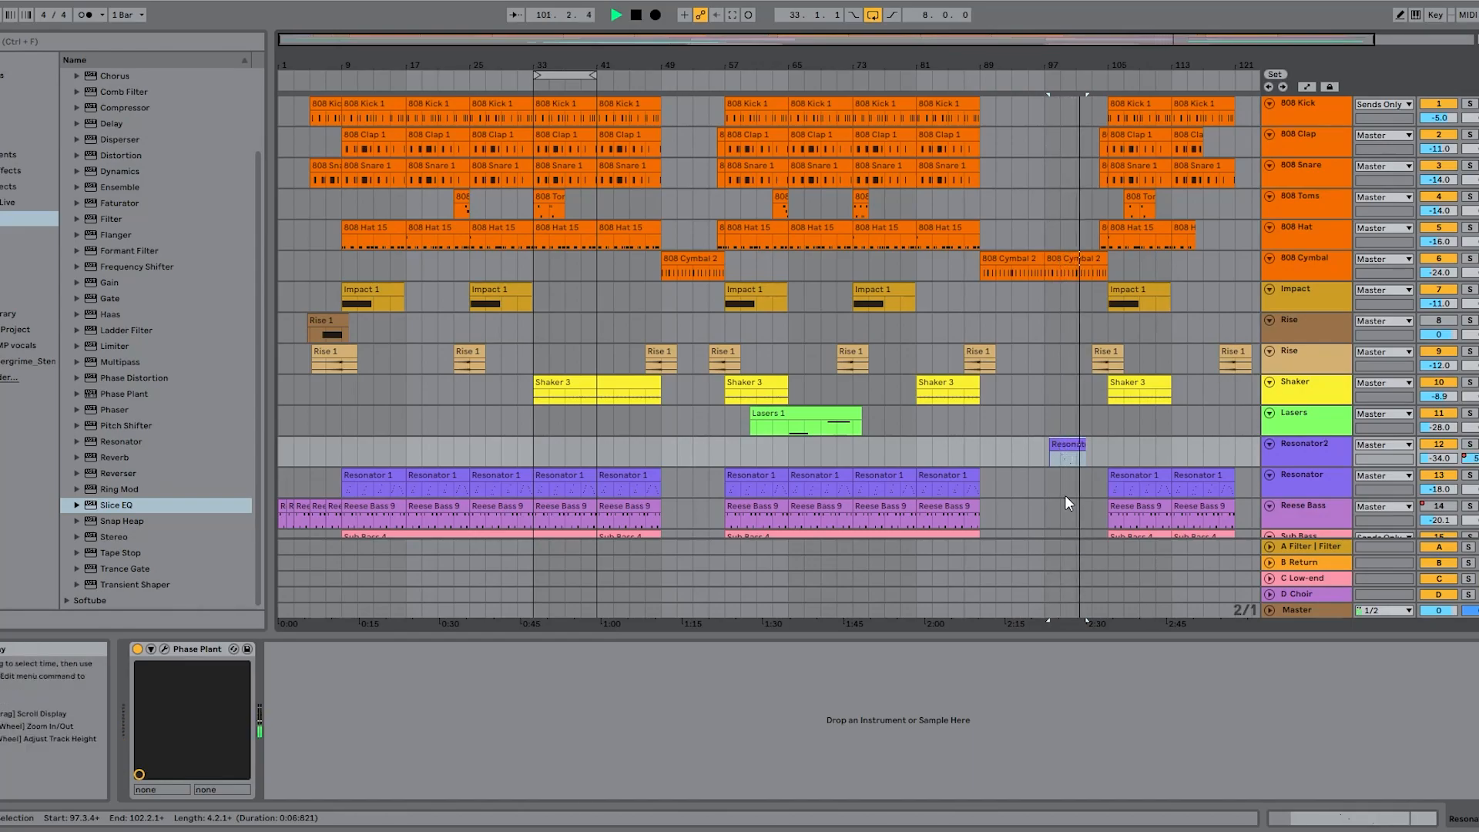
key(space)
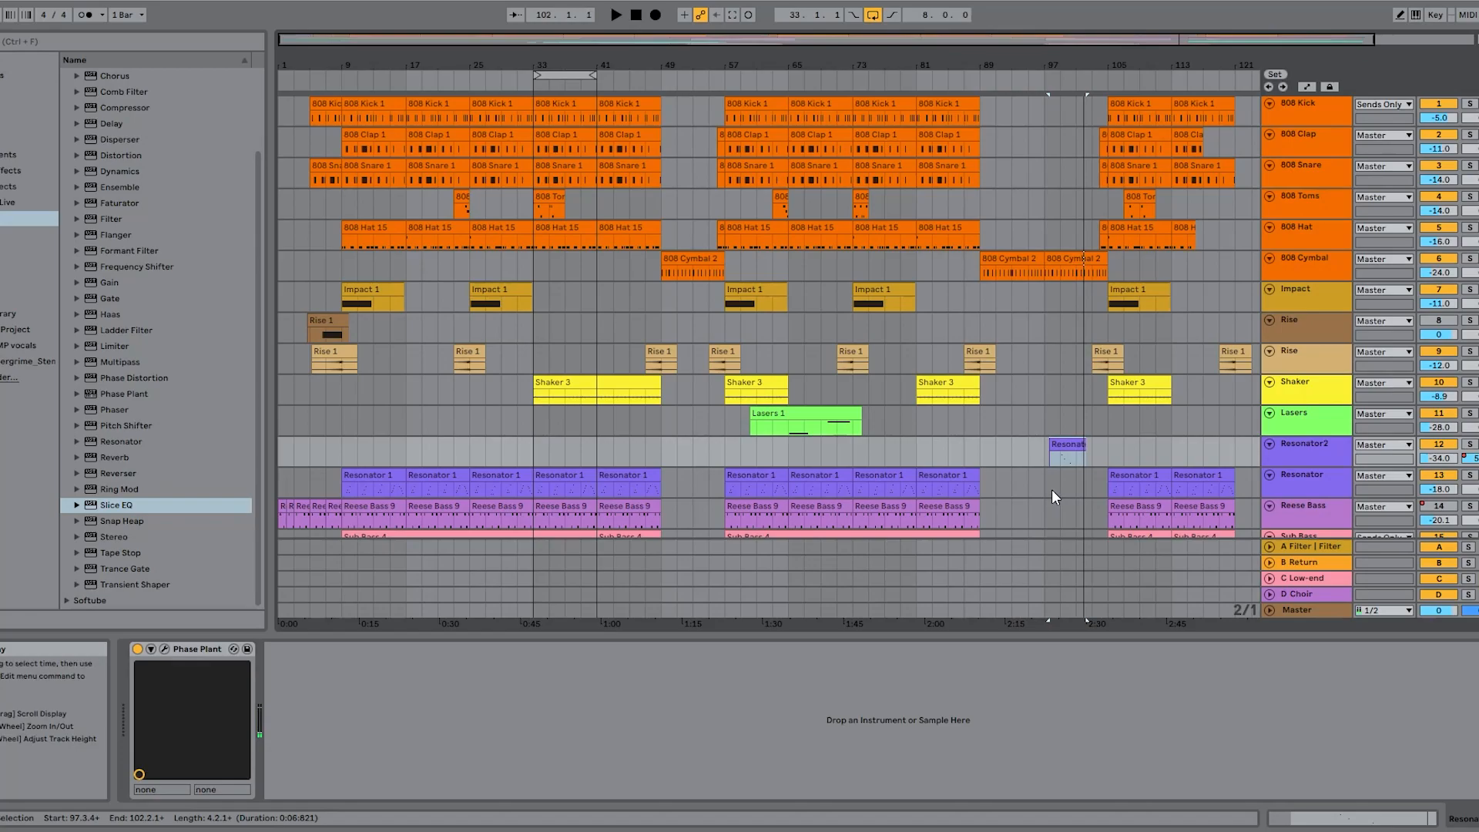
click(1469, 445)
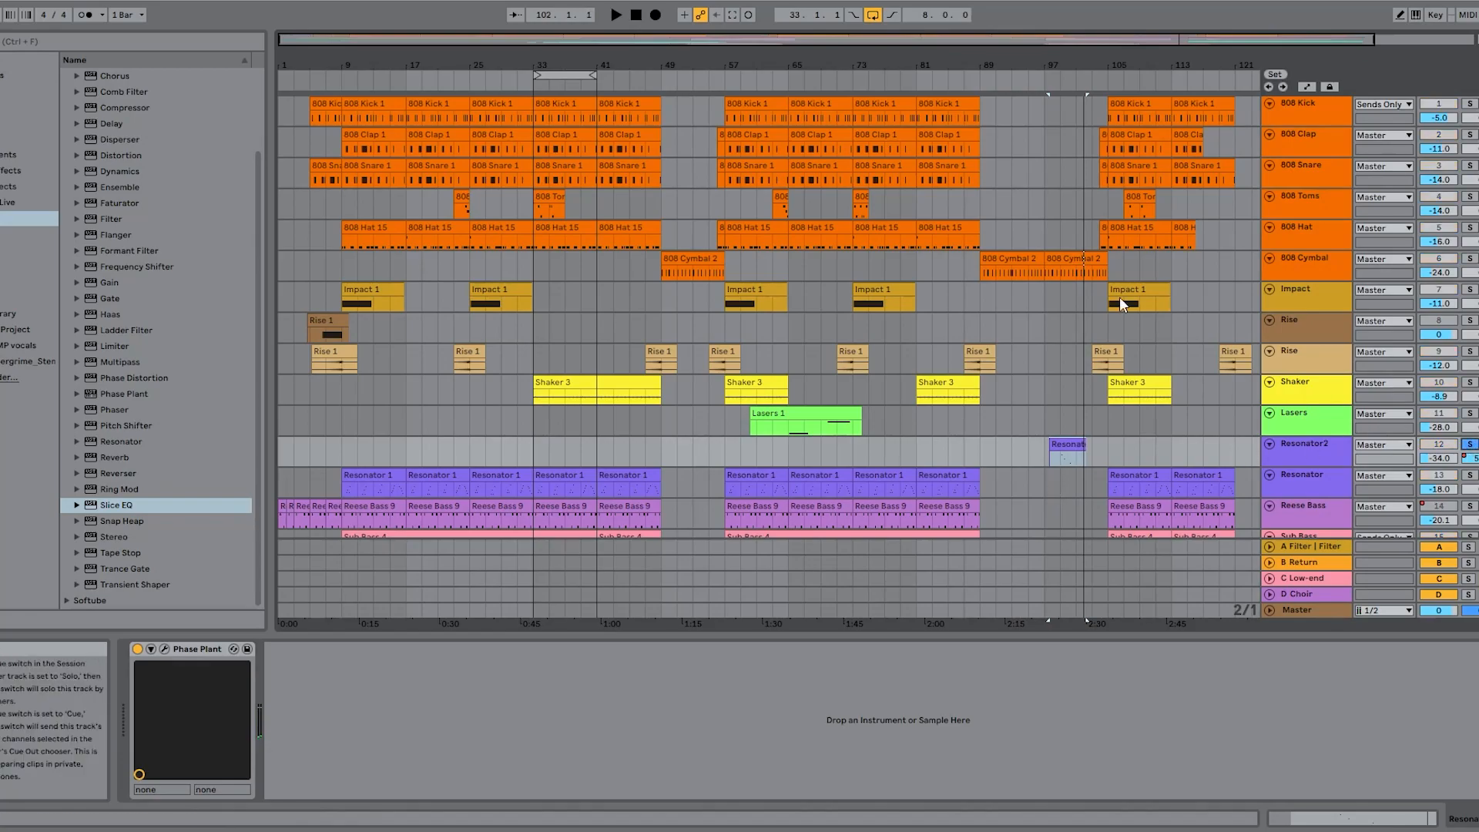
click(1060, 84)
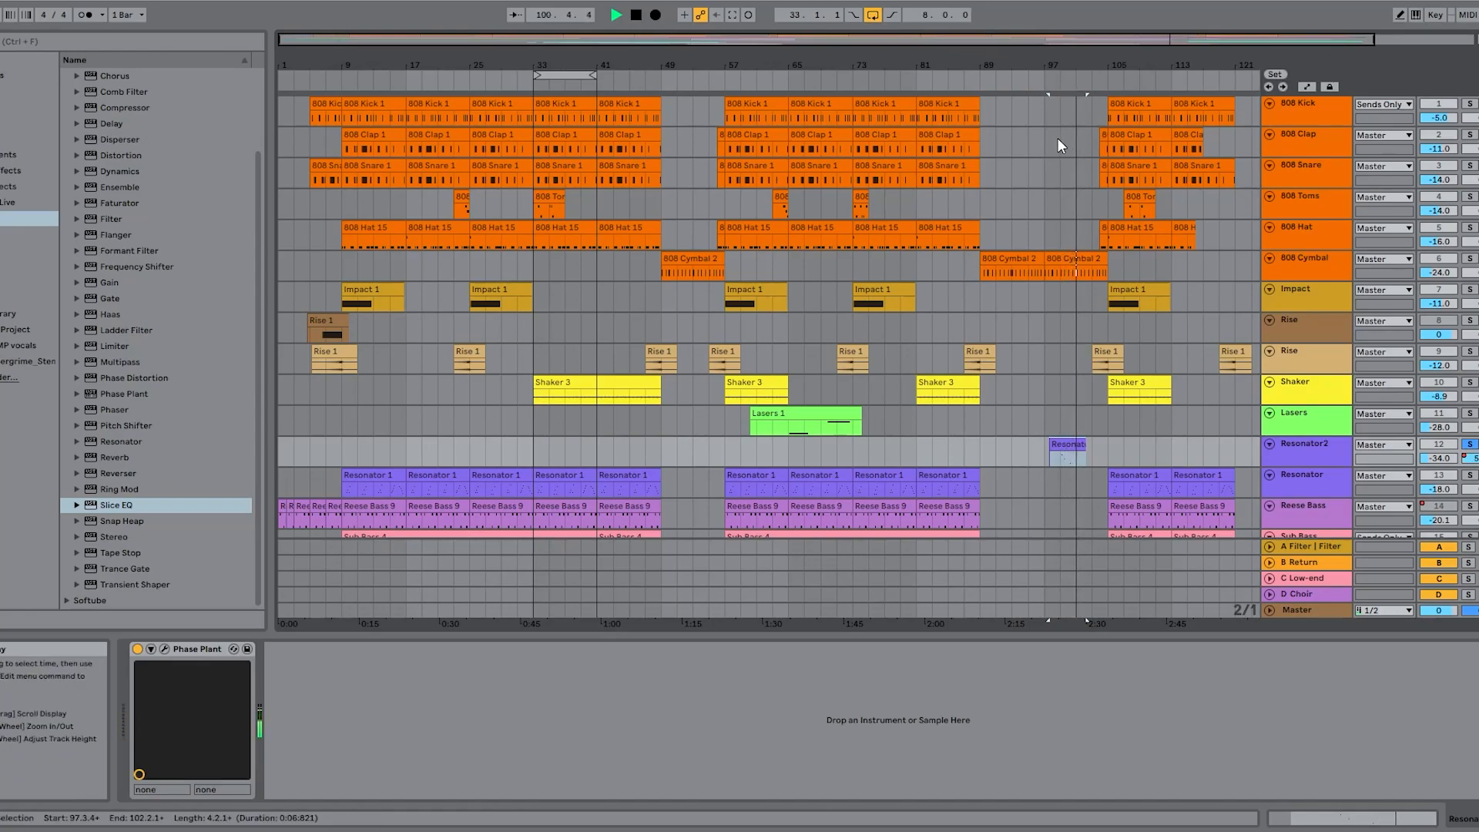
key(space)
Step: Examine the Filter, Pitch Shifter, Delay and Reverb snapins in the Snap Heap inside Resonator2's Phase Plant, and close Snap Heap
click(1304, 445)
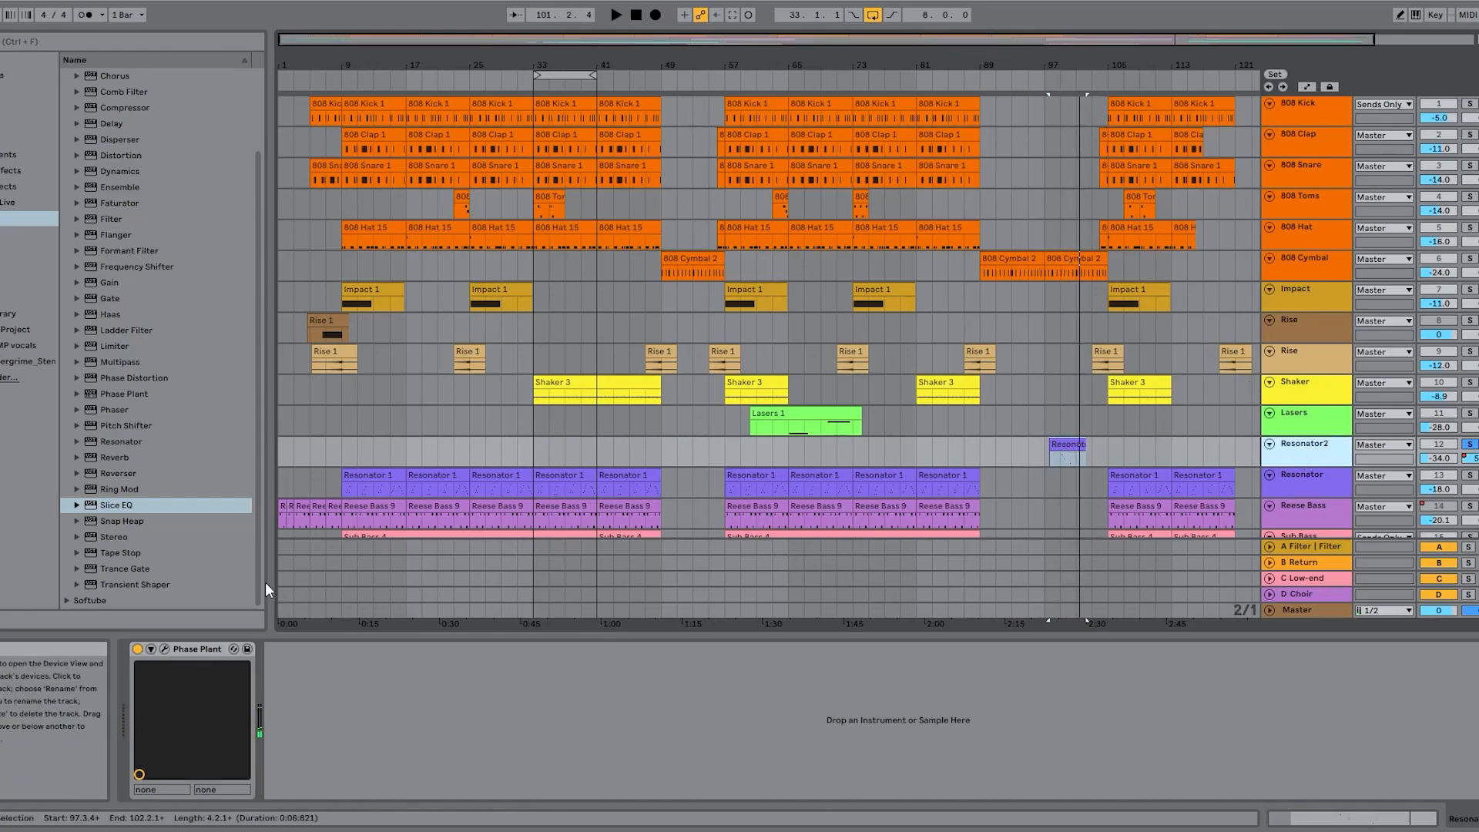
click(165, 651)
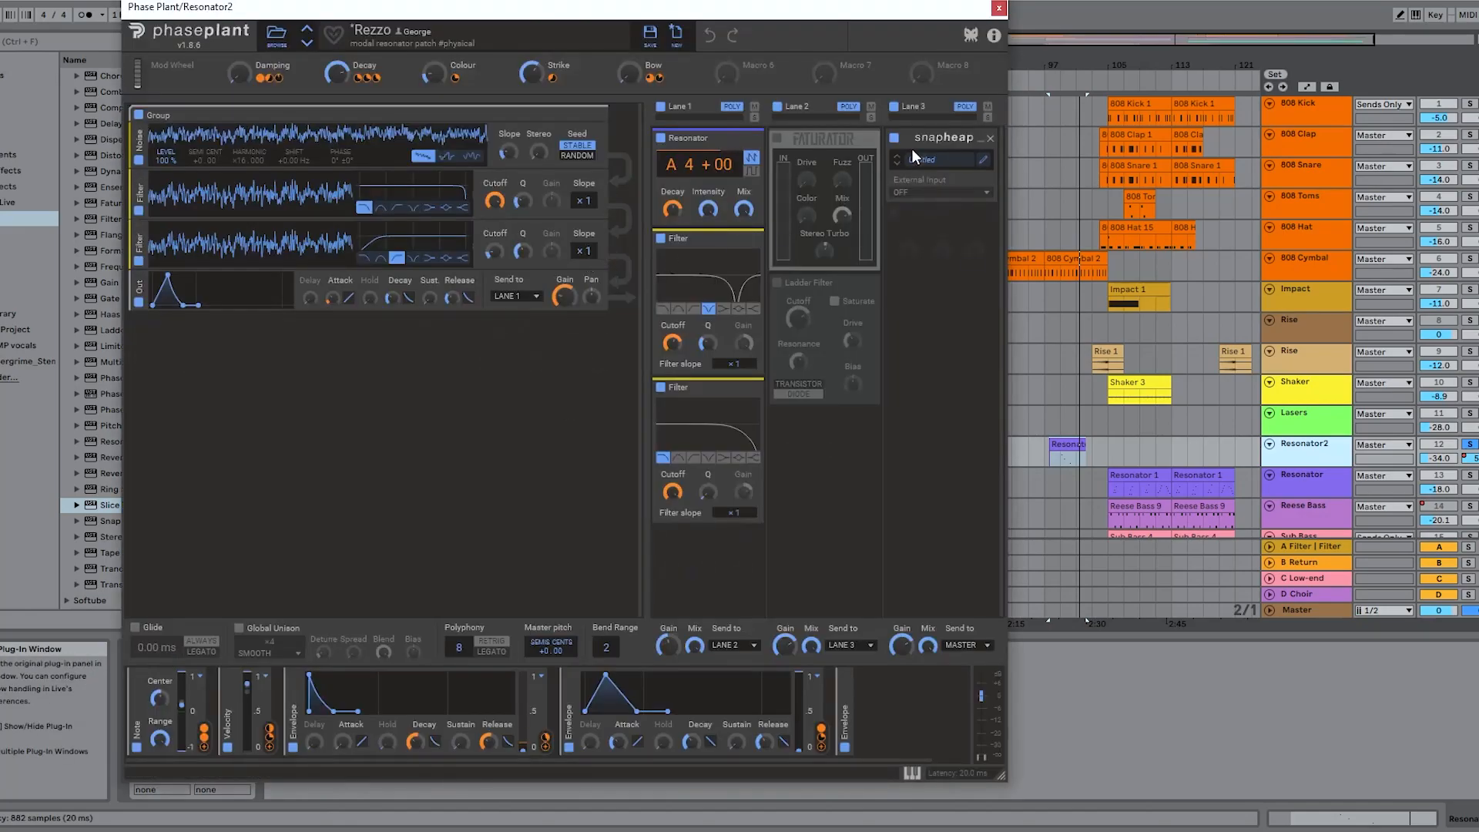
click(983, 158)
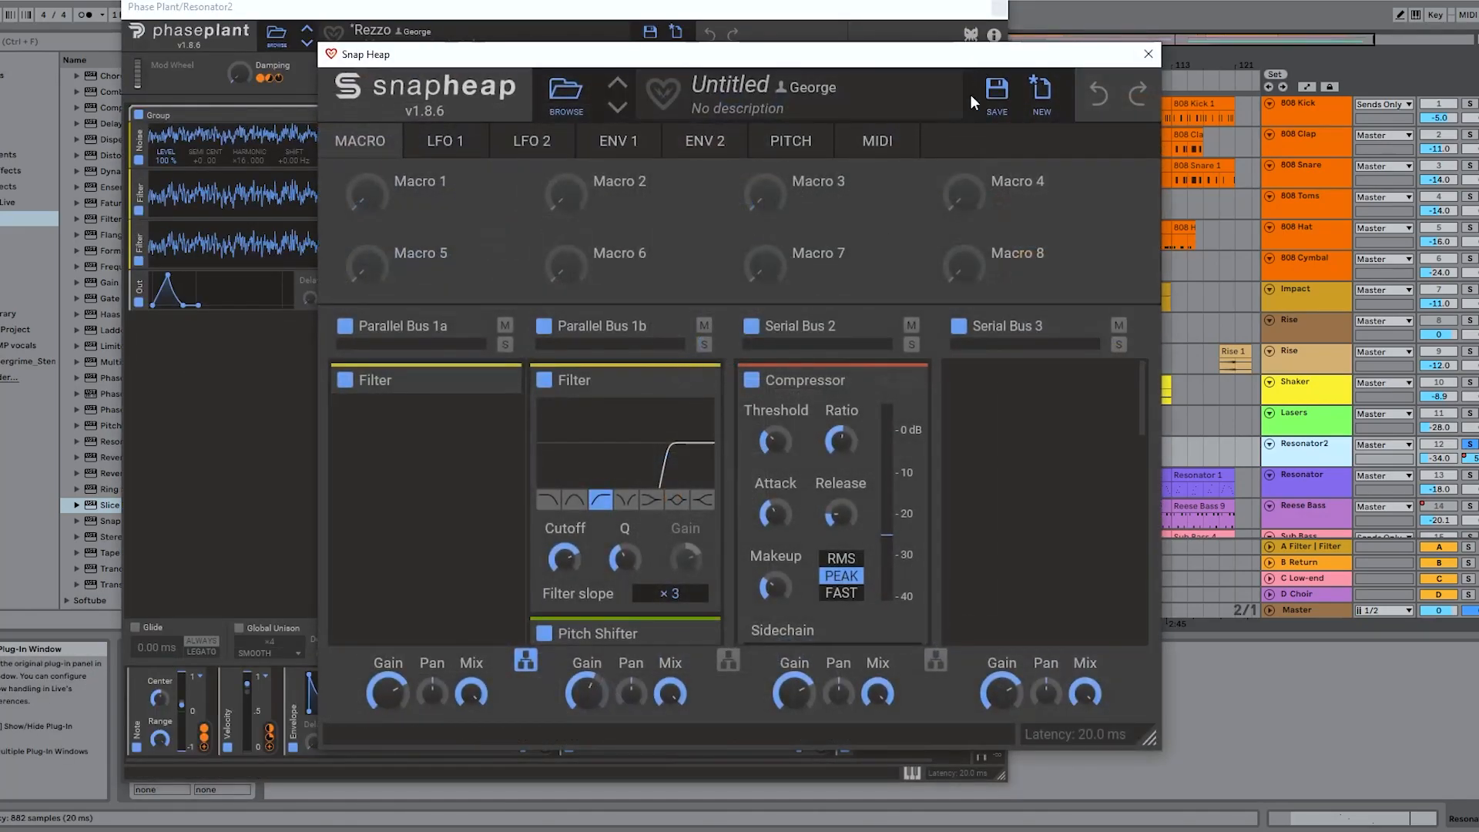
scroll(539, 416, down, 8)
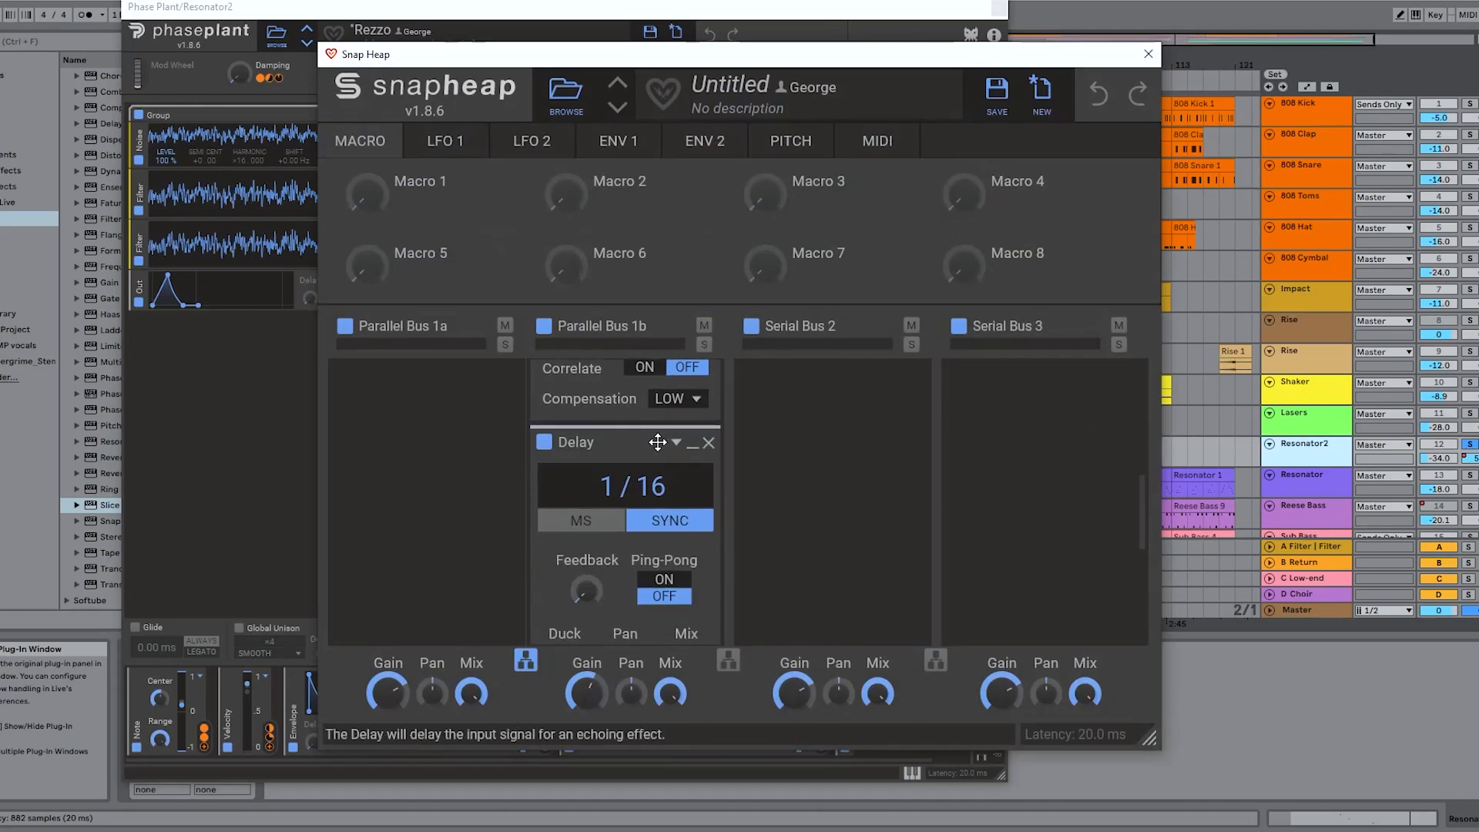
scroll(617, 466, down, 4)
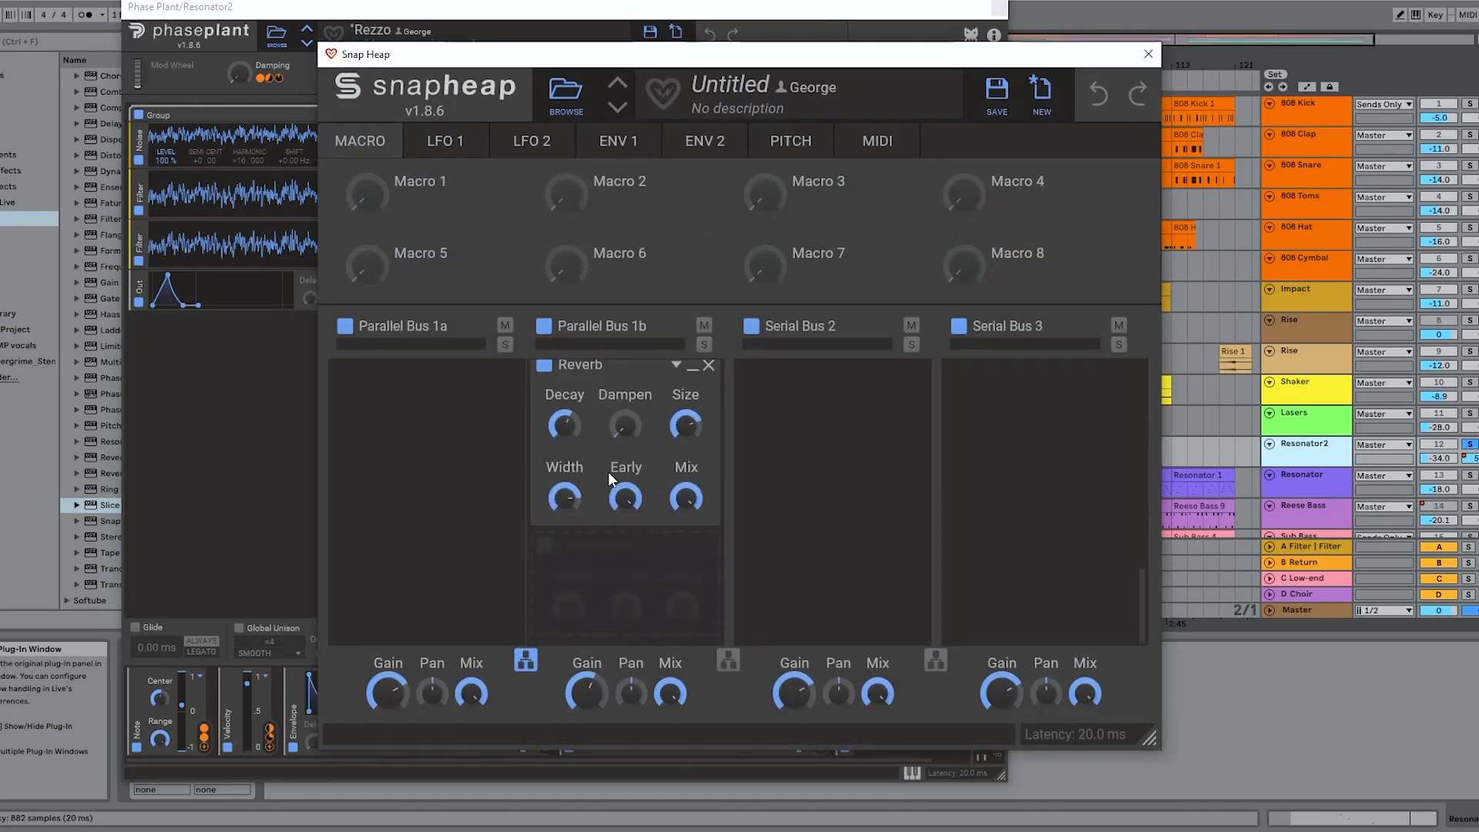
scroll(606, 471, up, 5)
scroll(605, 501, up, 5)
click(1149, 56)
Step: Audition the full mix over the four-bar loop starting at bar 23, where the 808 Toms fill plays
scroll(1075, 368, down, 6)
scroll(1076, 368, down, 3)
scroll(1075, 359, up, 6)
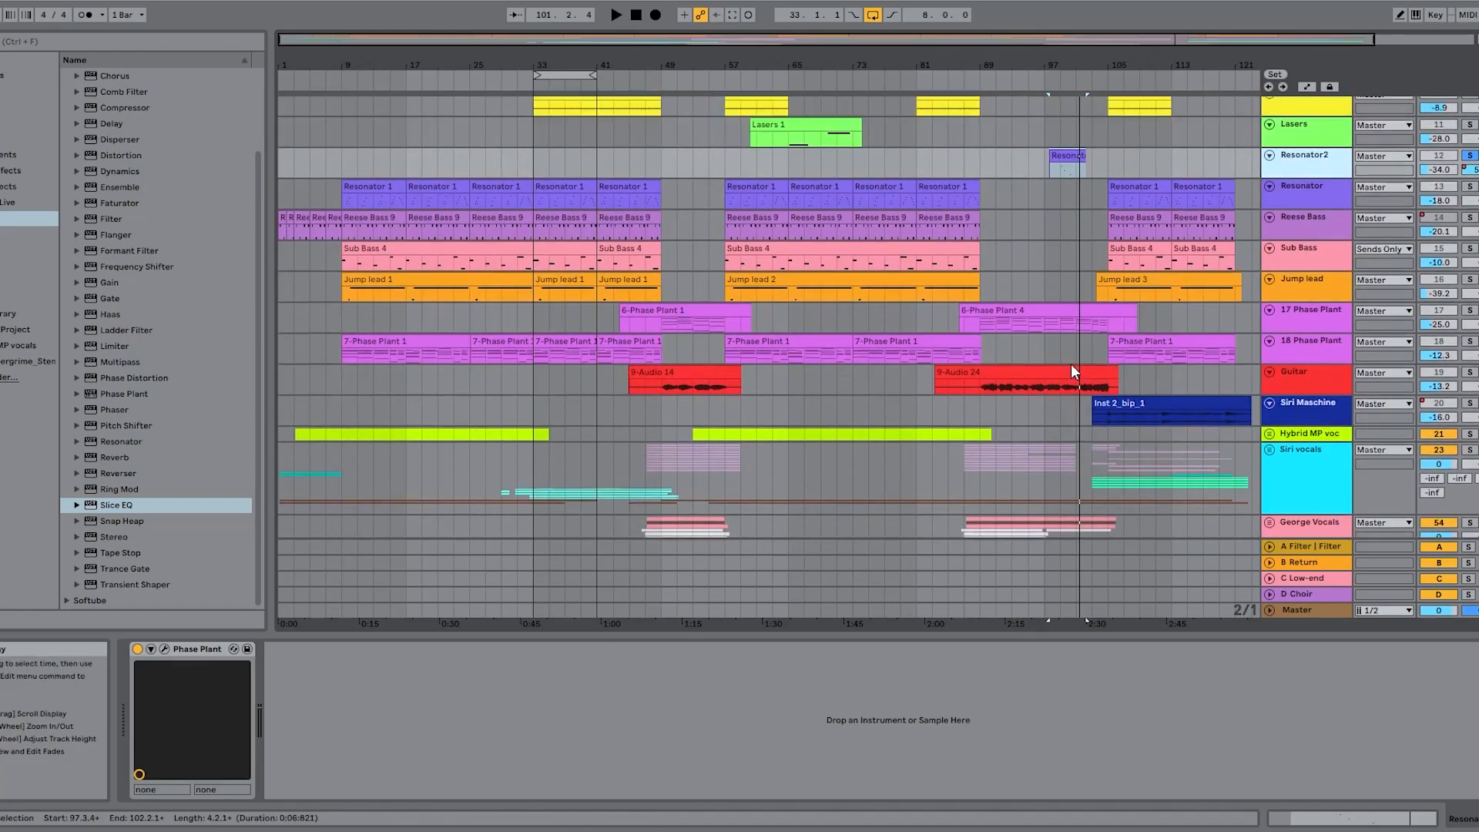
scroll(991, 409, up, 5)
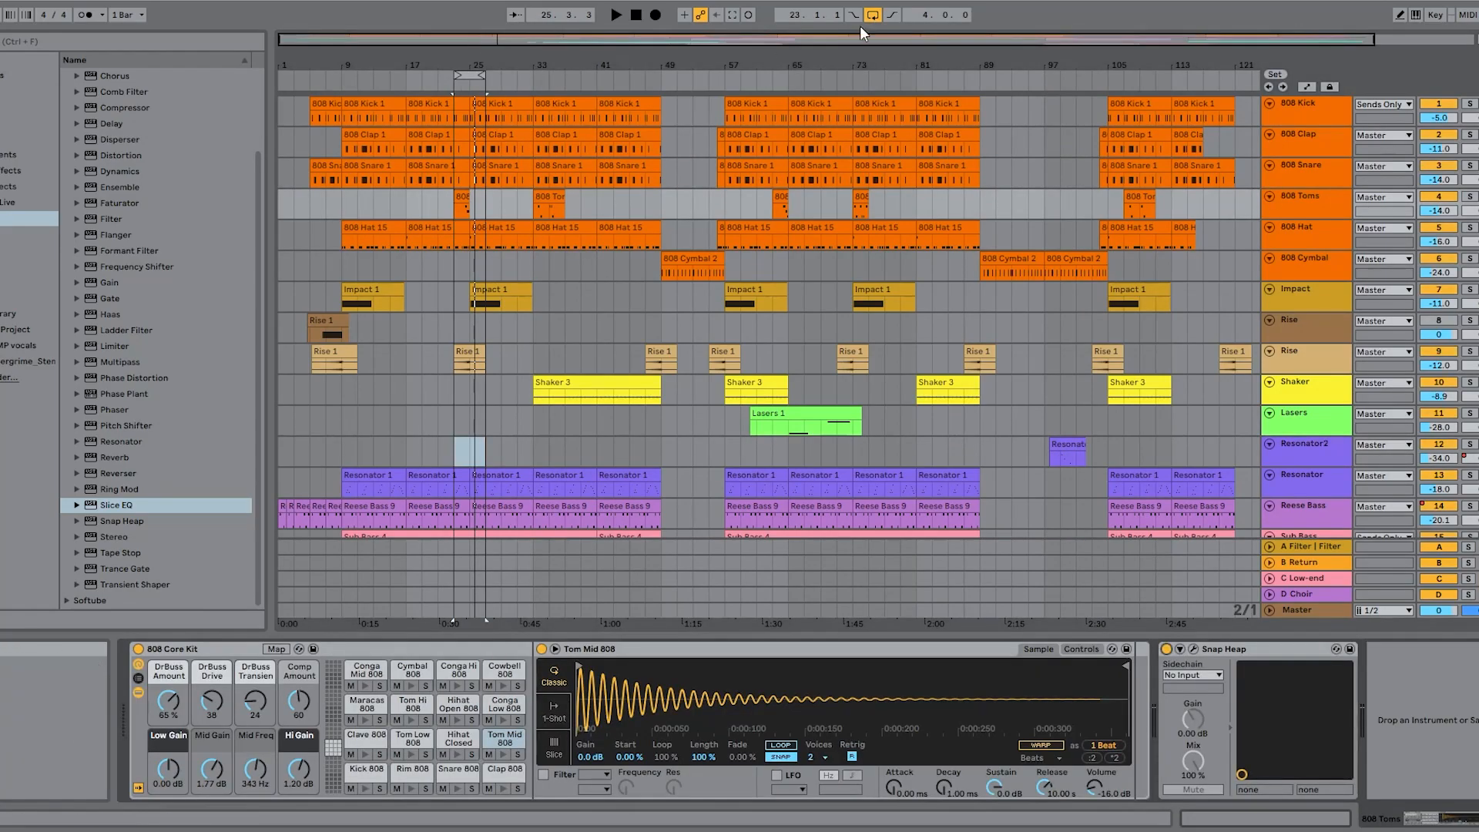
key(space)
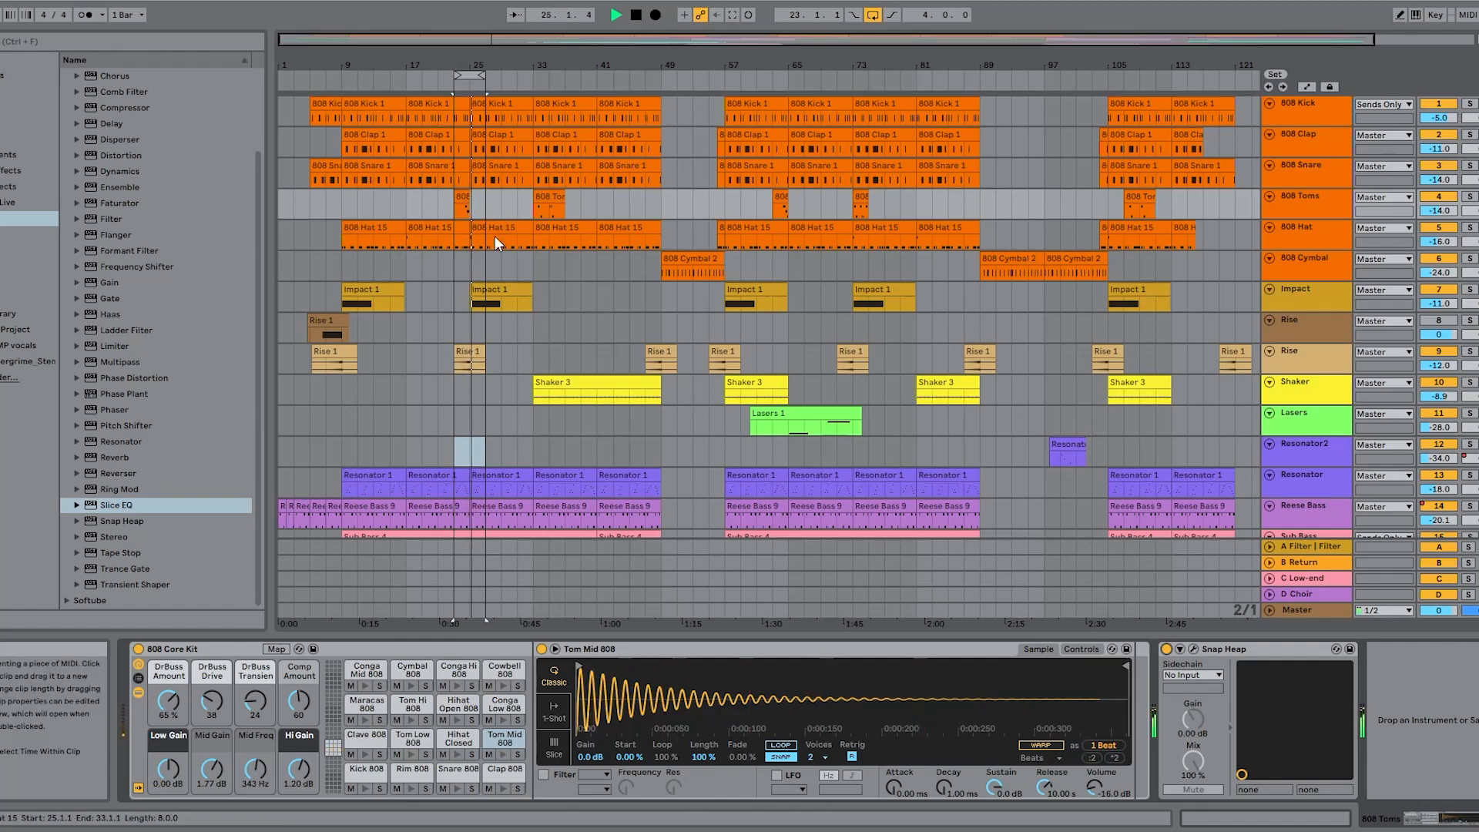
key(space)
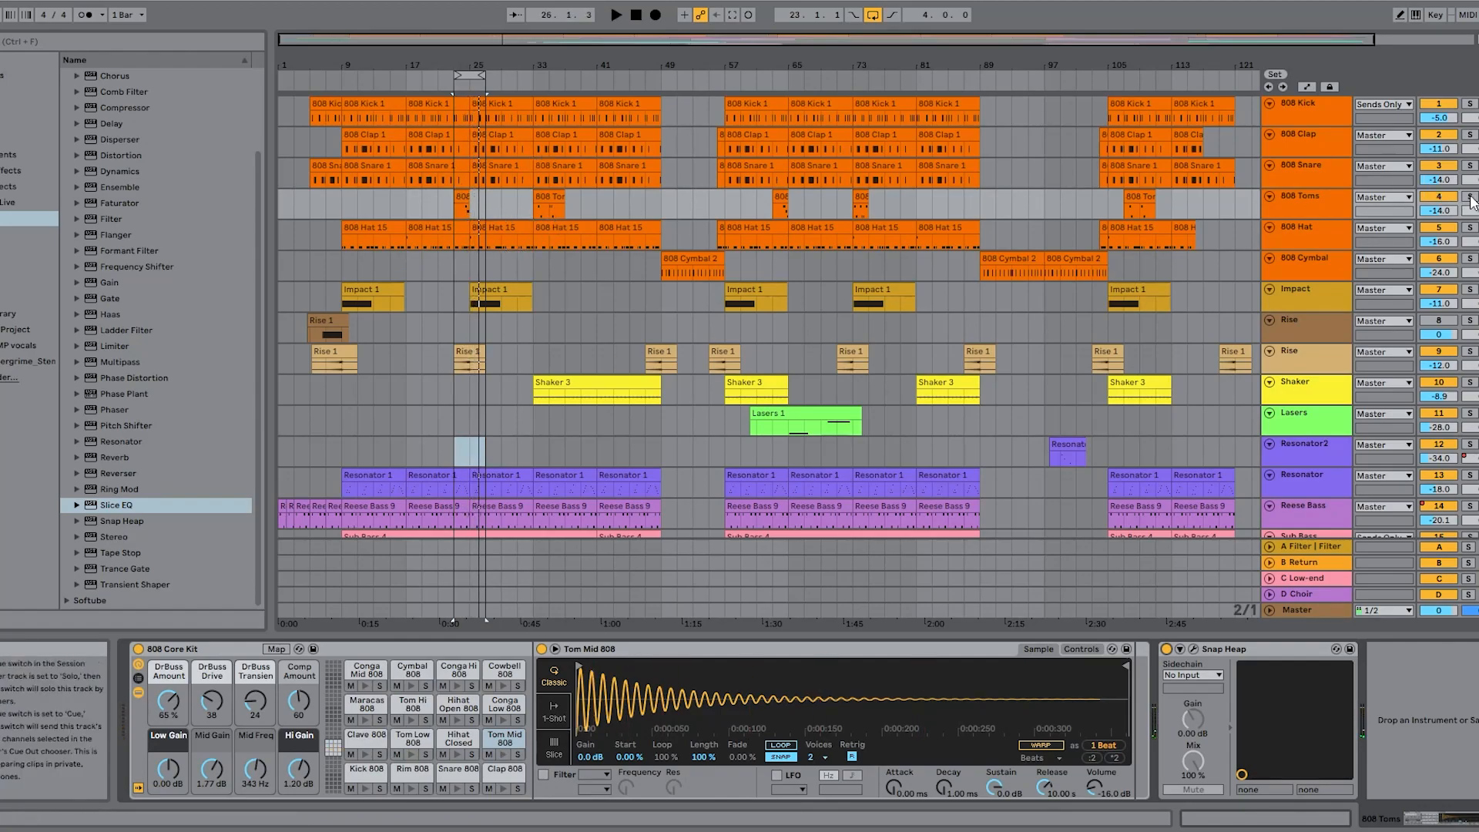
Step: Solo and audition the 808 Toms track, and examine the snapin chain in its Snap Heap
click(1470, 197)
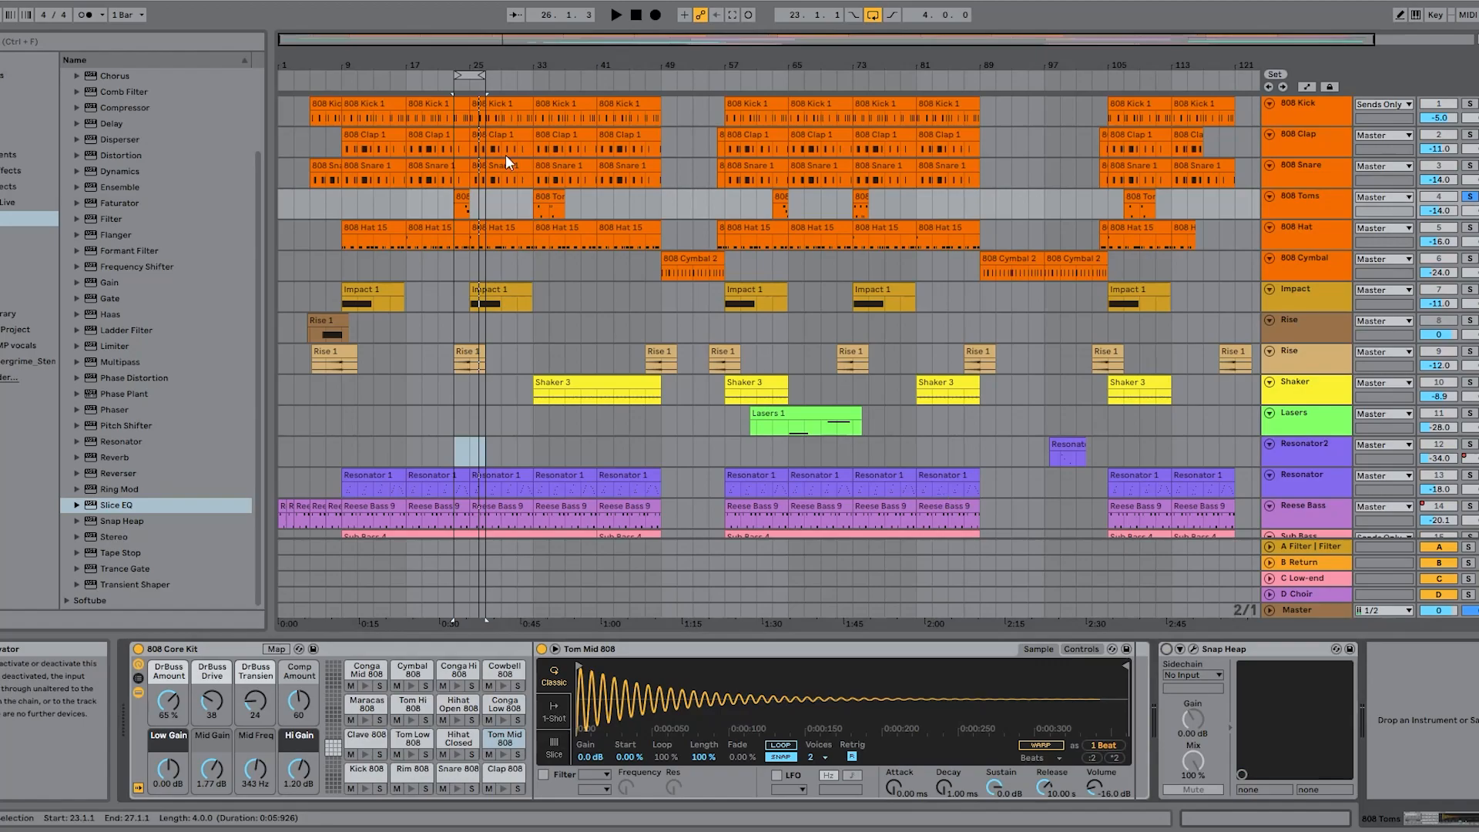
key(space)
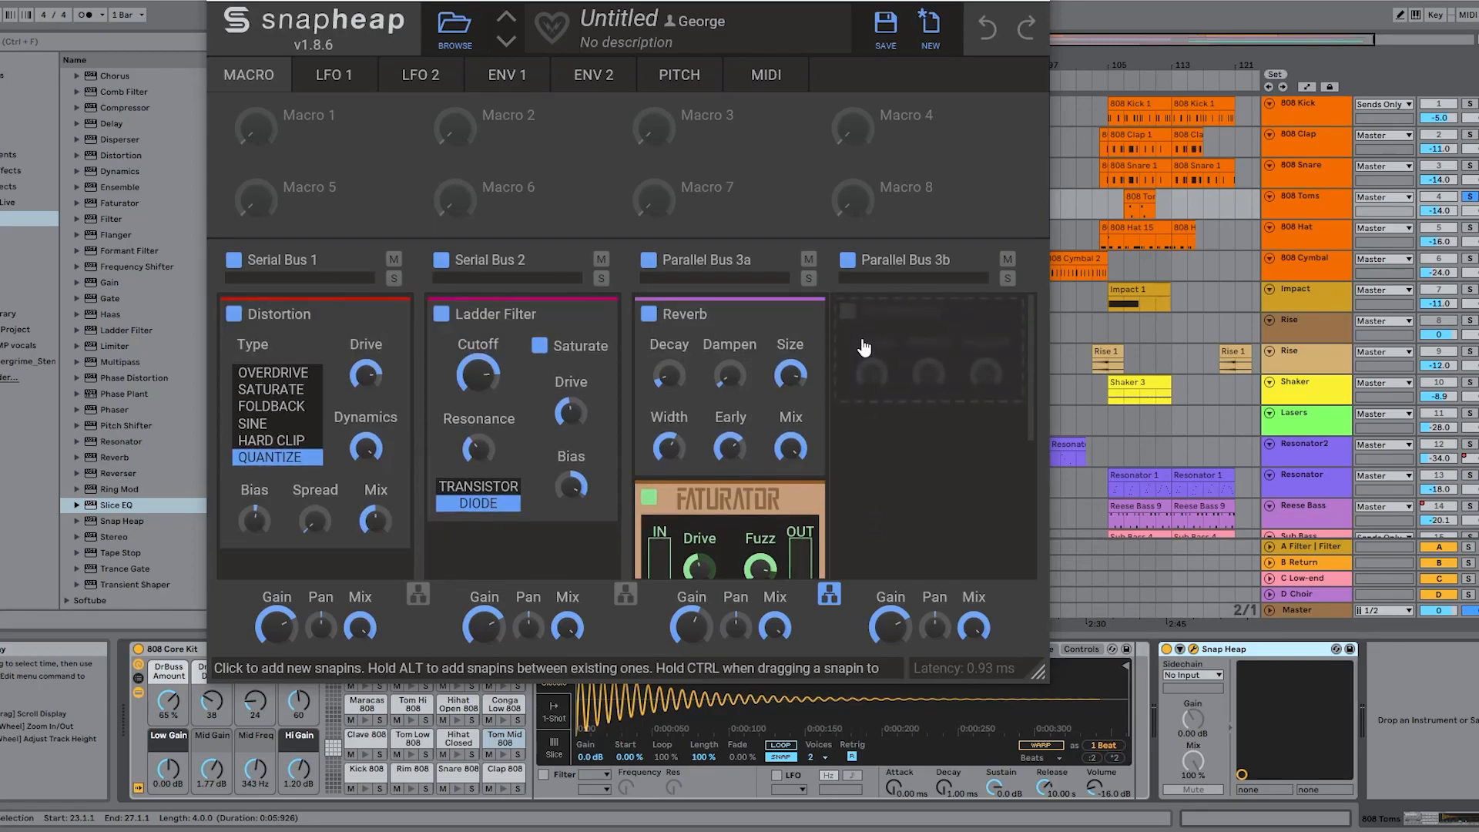
scroll(866, 354, down, 3)
scroll(866, 357, up, 3)
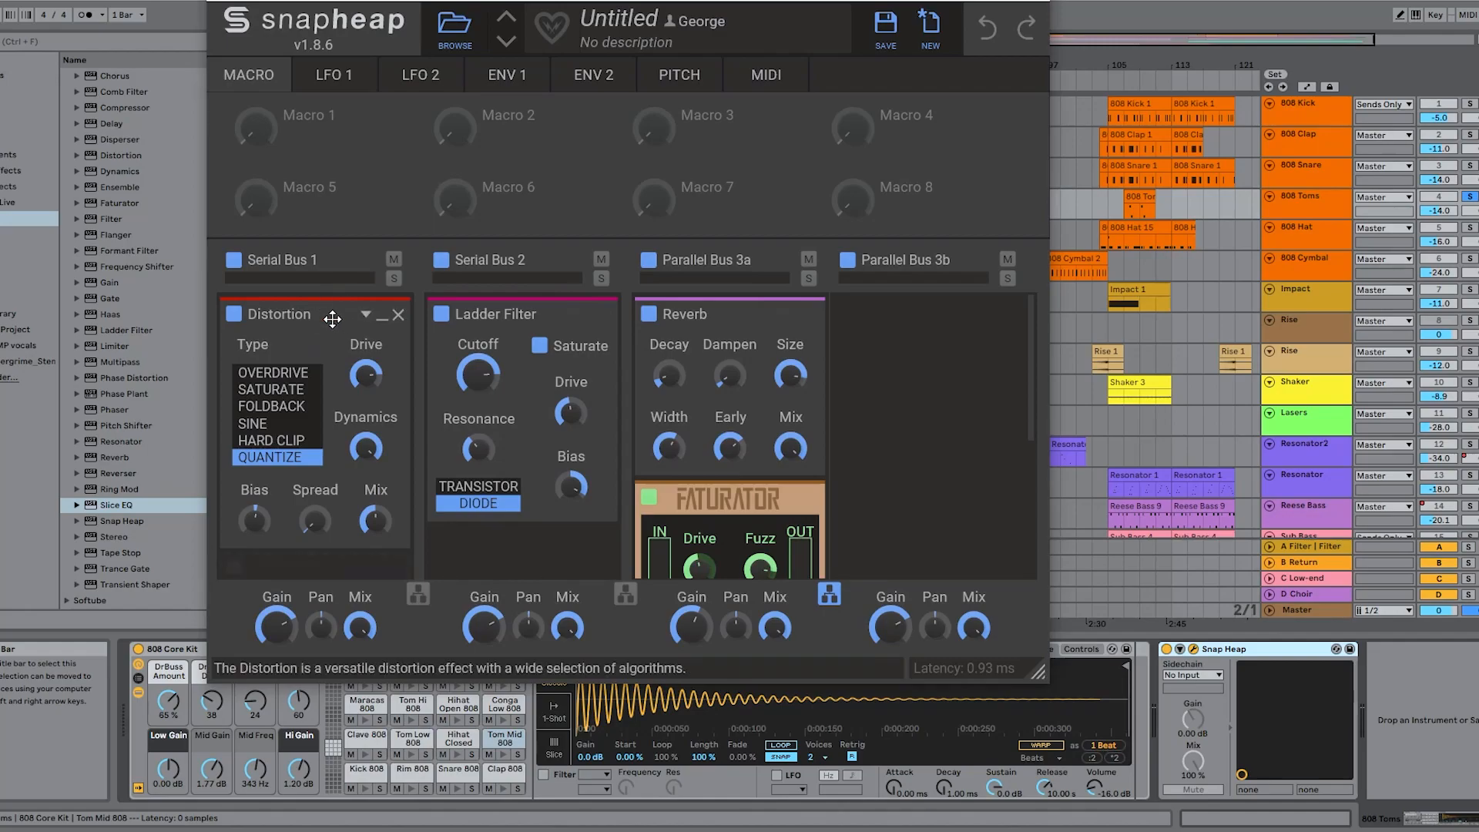
Step: Solo Serial Bus 1 in Snap Heap, and audition the toms with the Distortion snapin bypassed and re-enabled
click(393, 278)
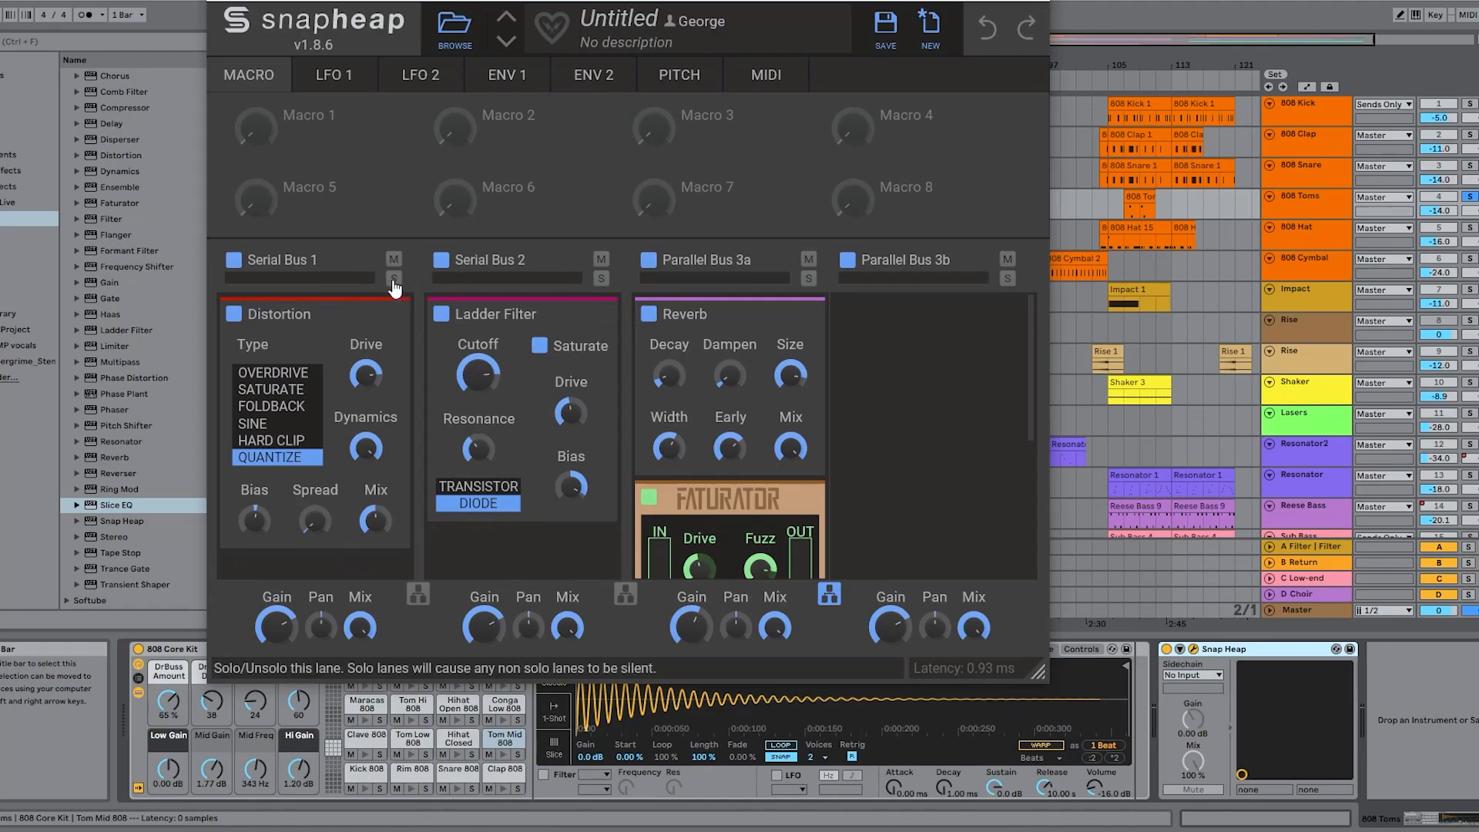
click(232, 316)
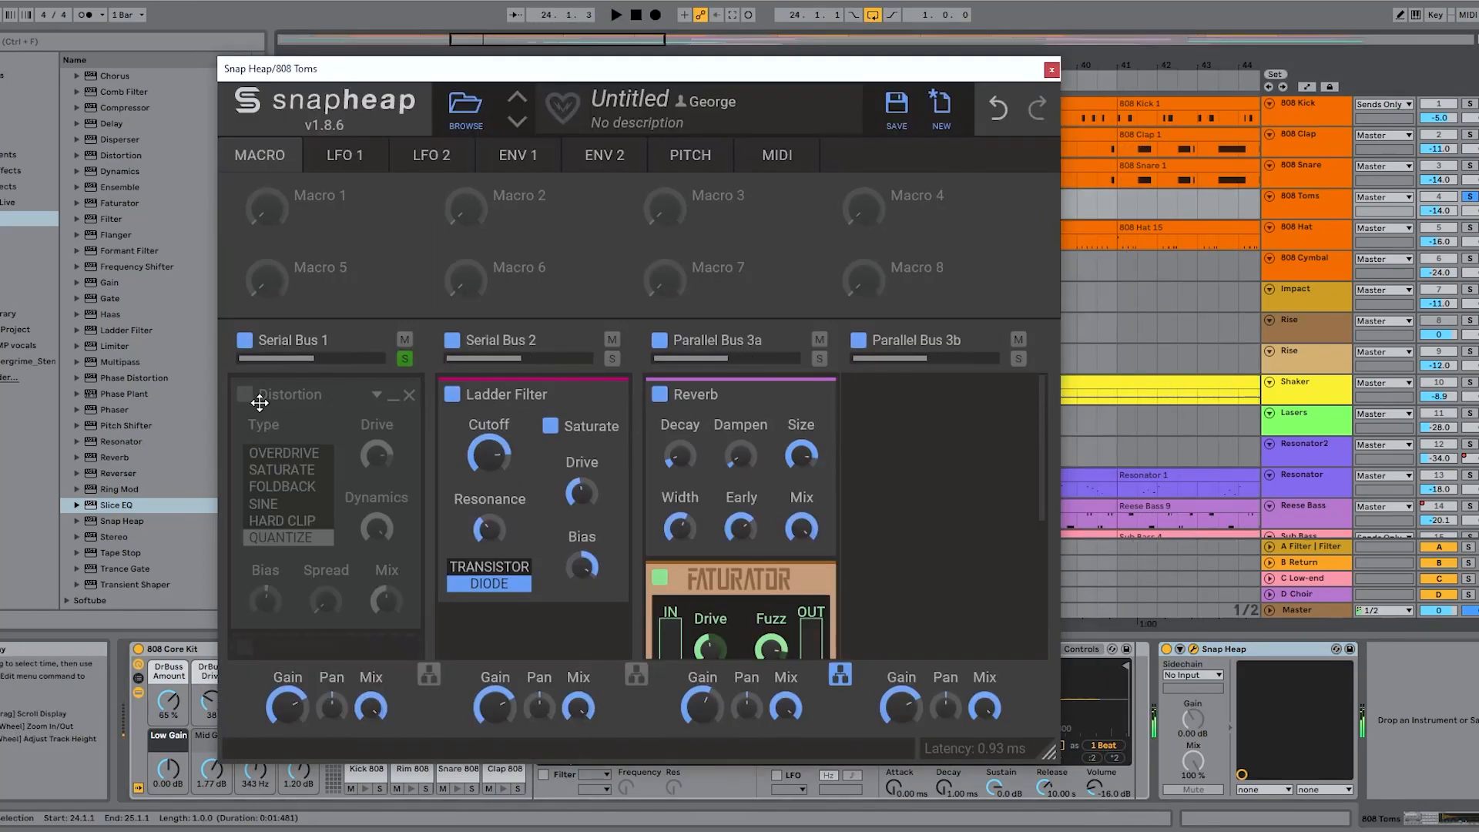
click(245, 395)
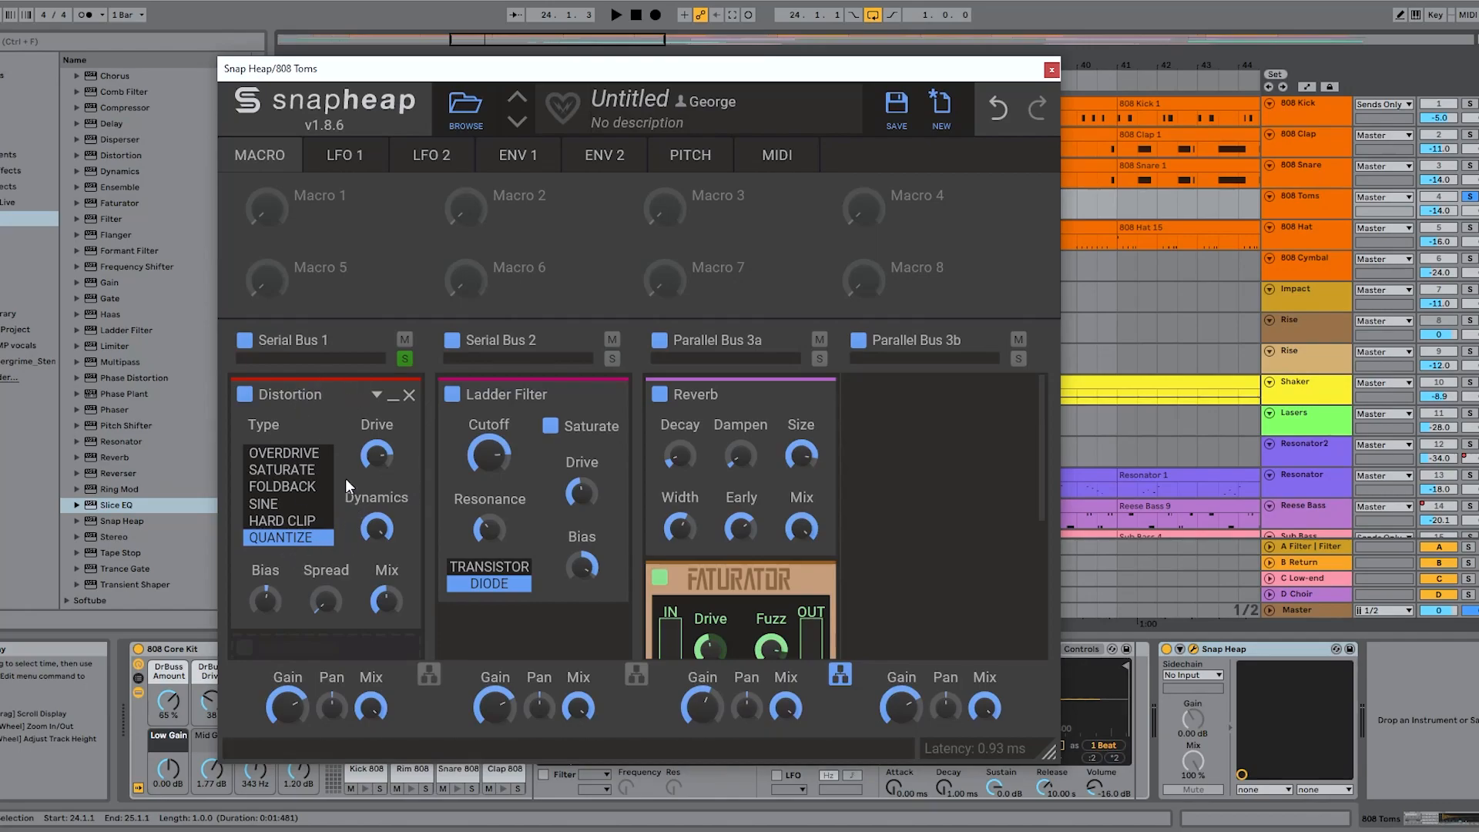
key(space)
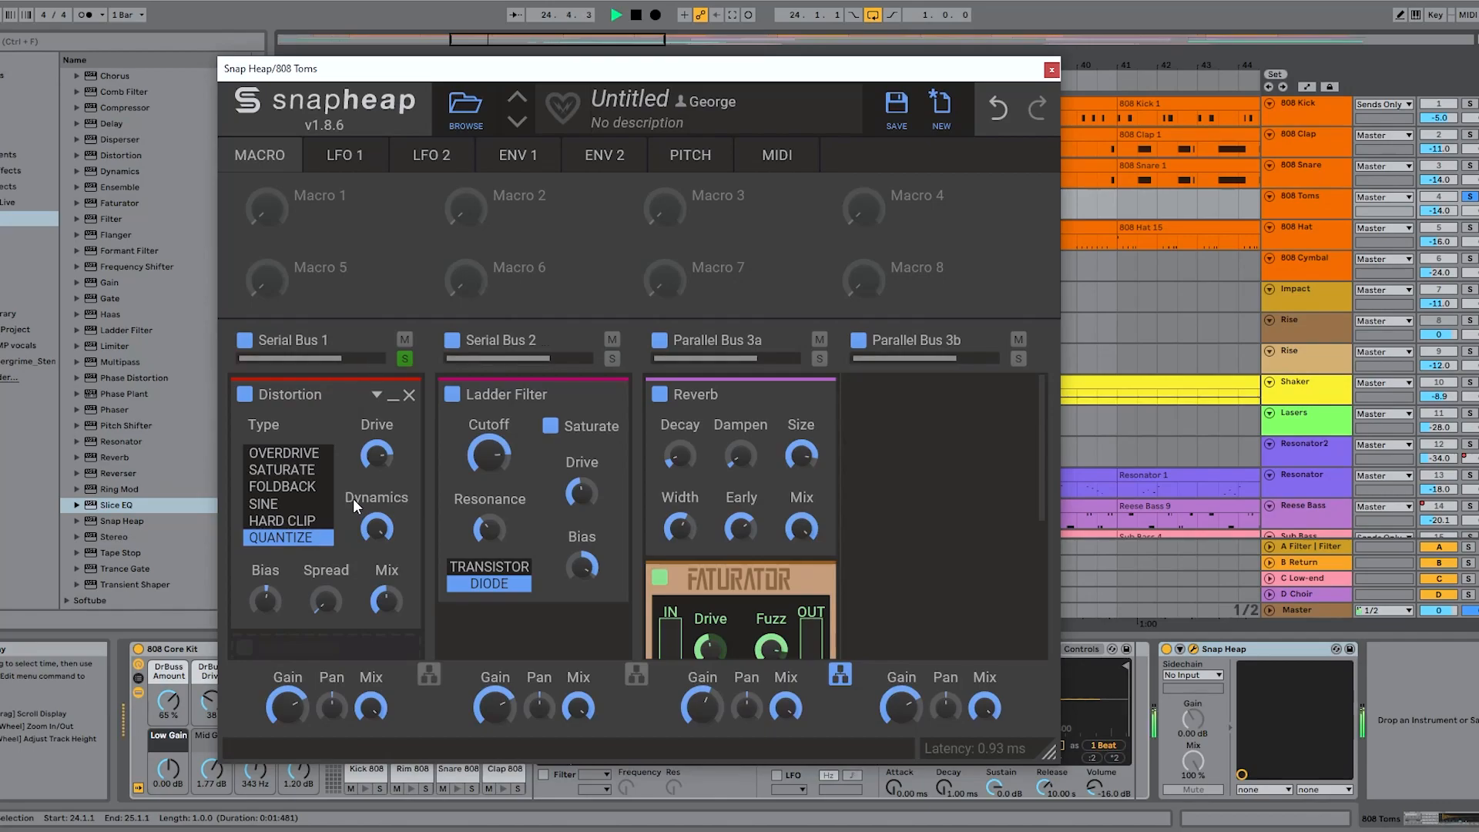
key(space)
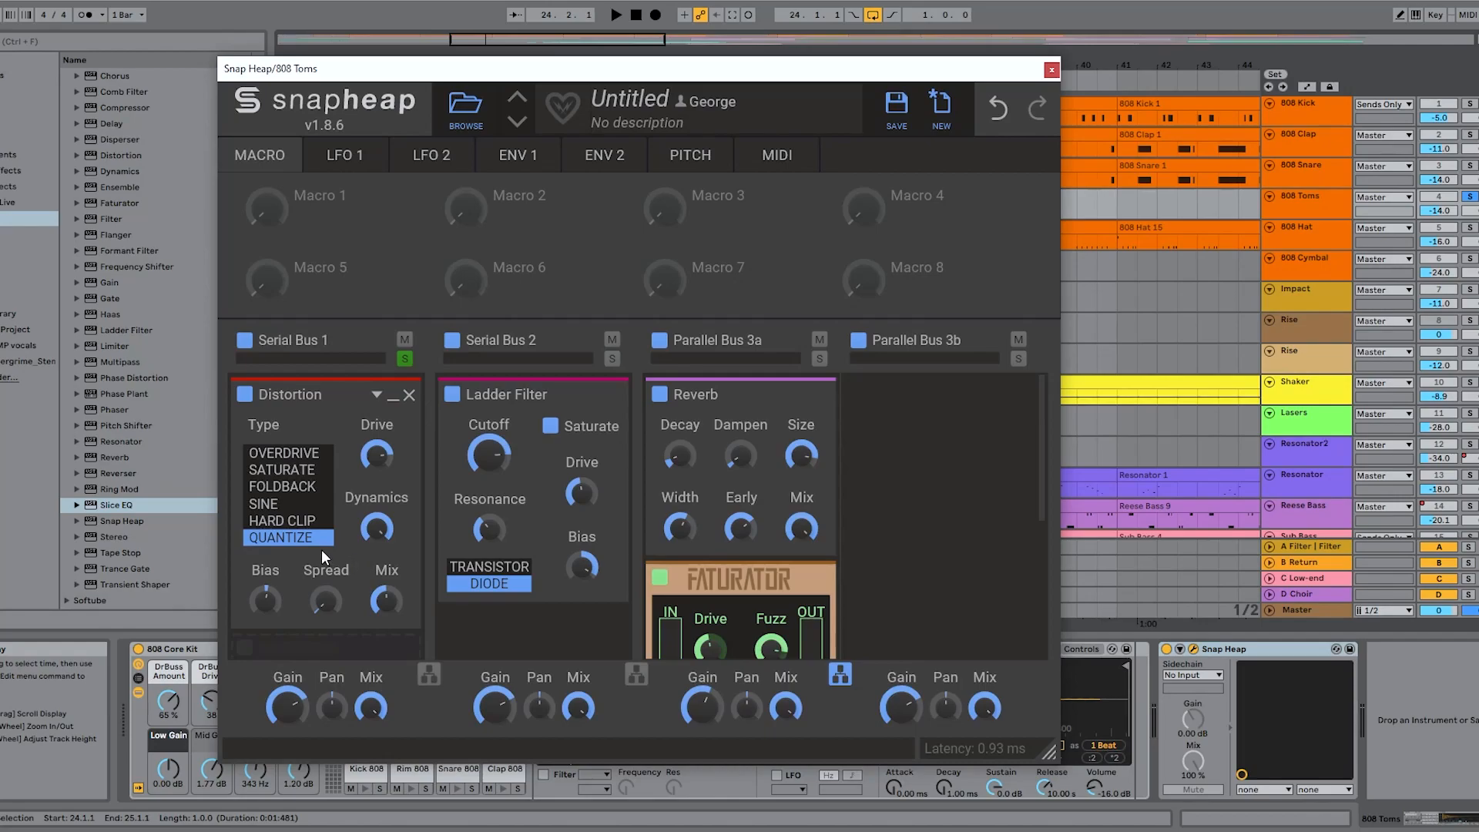
Step: Audition the toms with Serial Bus 2 and its Ladder Filter soloed, and unsolo Serial Bus 1 and Serial Bus 2
click(613, 359)
key(space)
key(space)
scroll(539, 513, down, 1)
scroll(536, 515, up, 1)
click(612, 359)
click(404, 359)
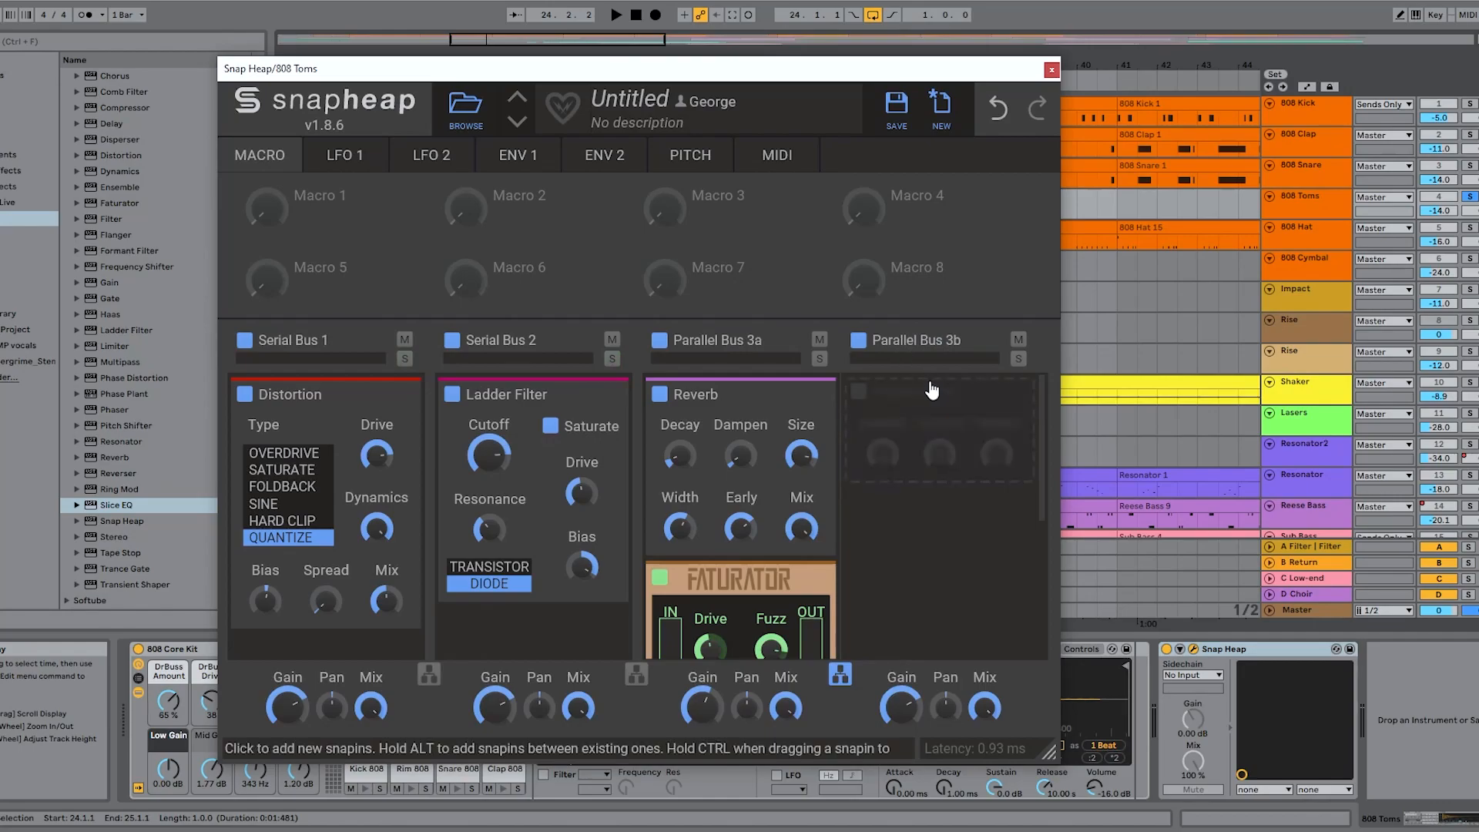
Step: Solo Parallel Bus 3a in Snap Heap, and audition the toms through its Reverb with the Faturator bypassed
scroll(949, 553, down, 3)
scroll(949, 553, up, 3)
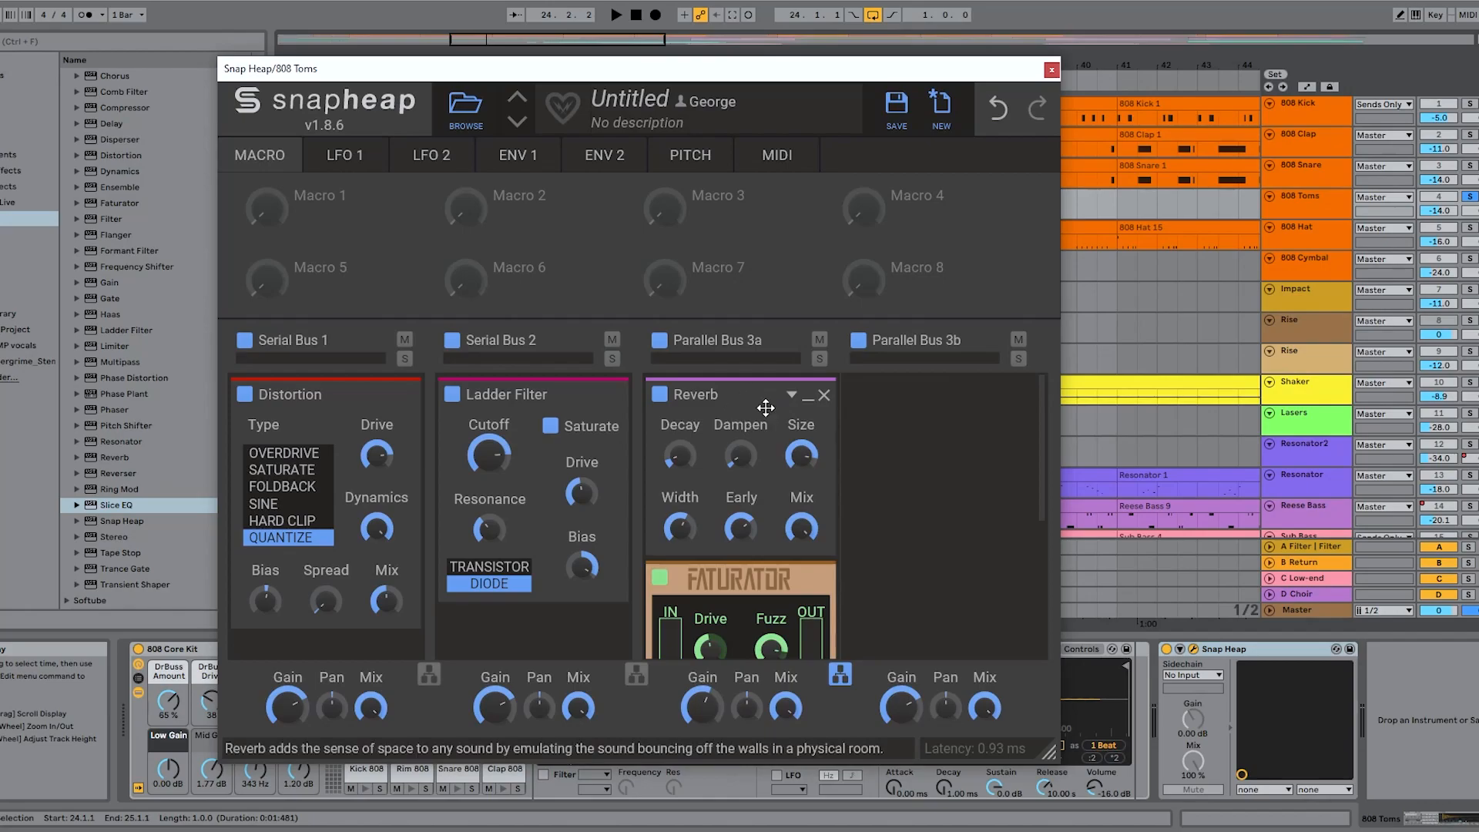
click(819, 358)
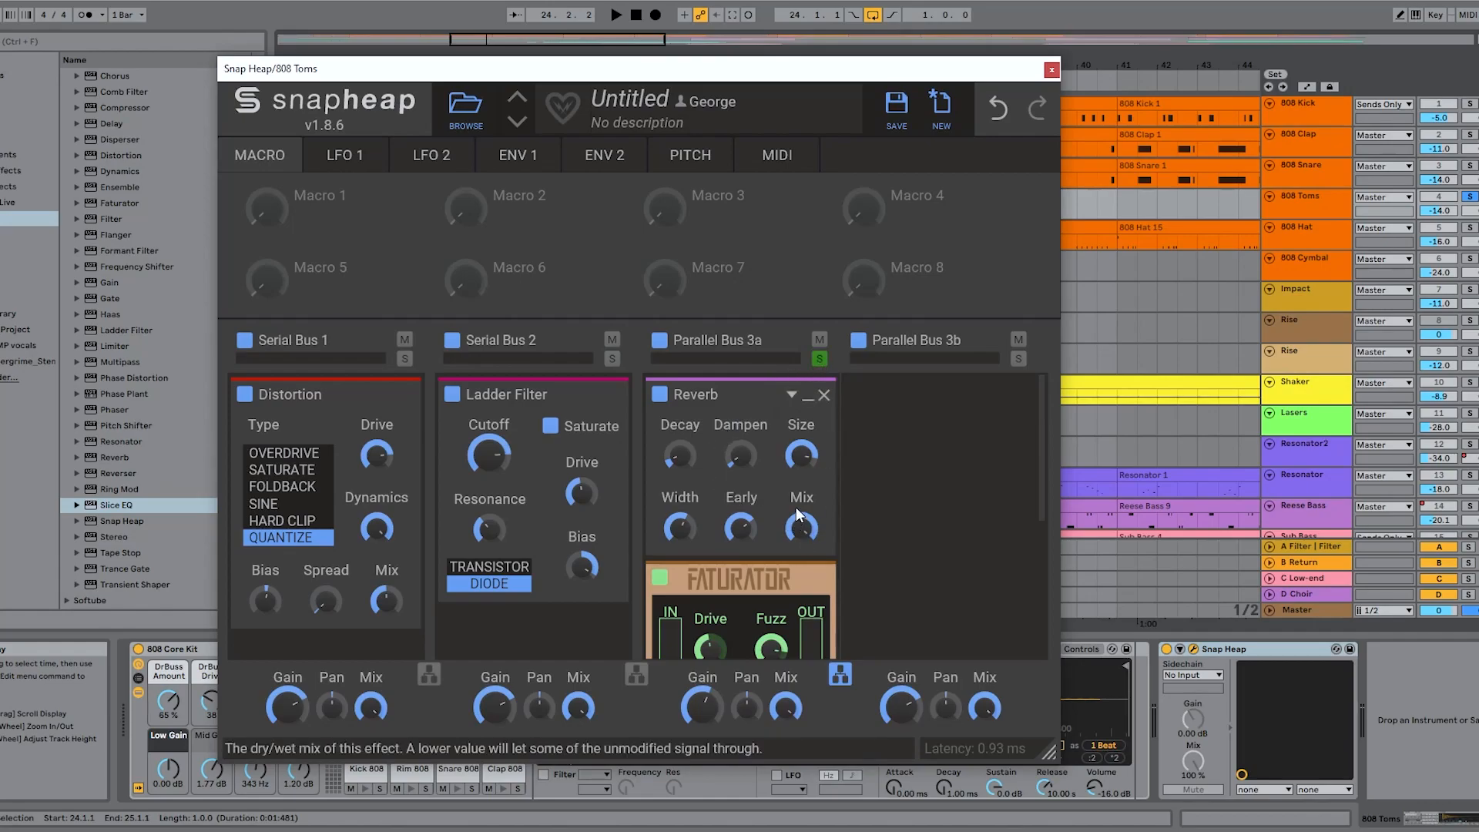
click(660, 581)
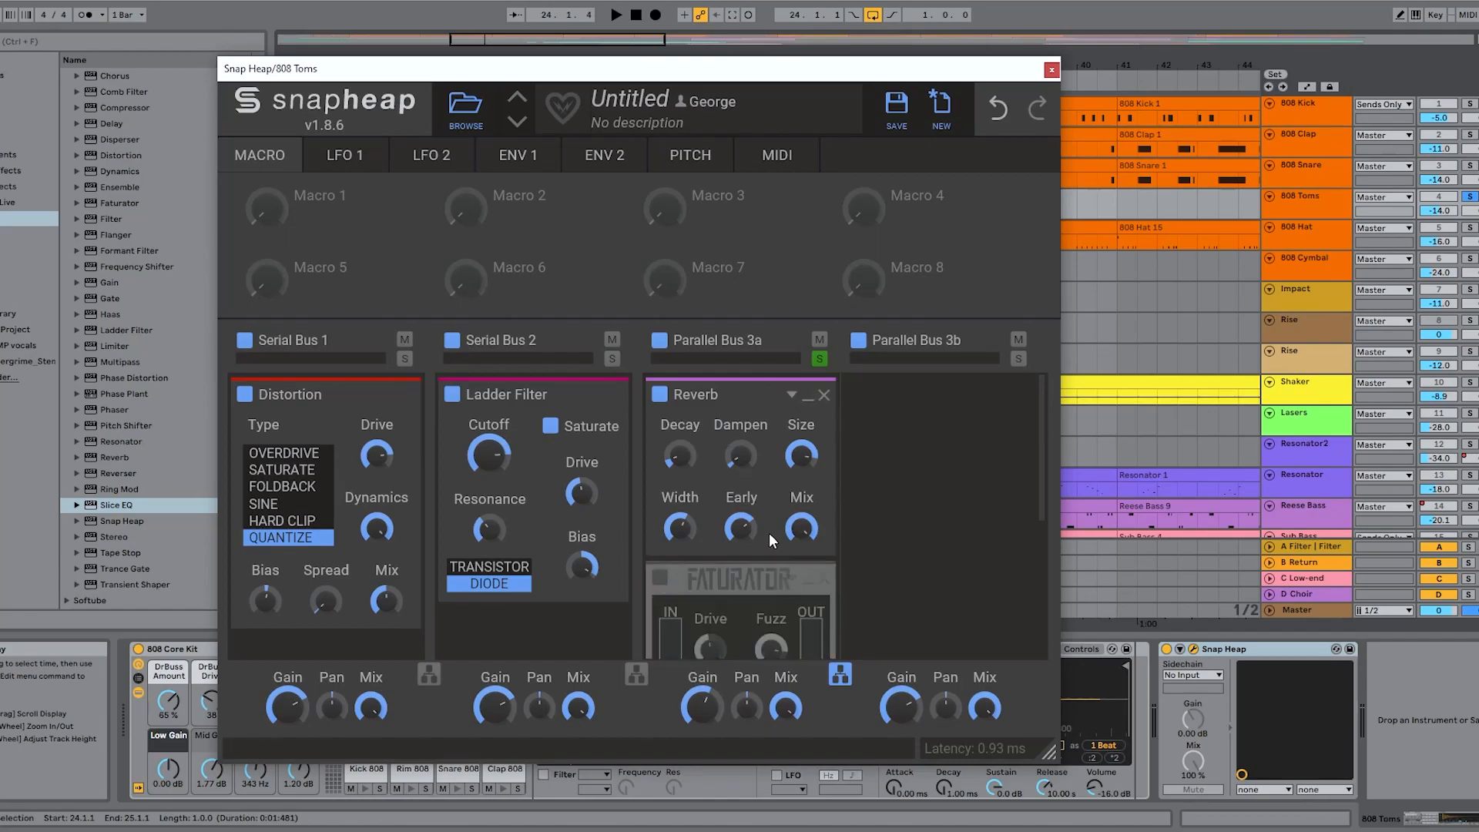
key(space)
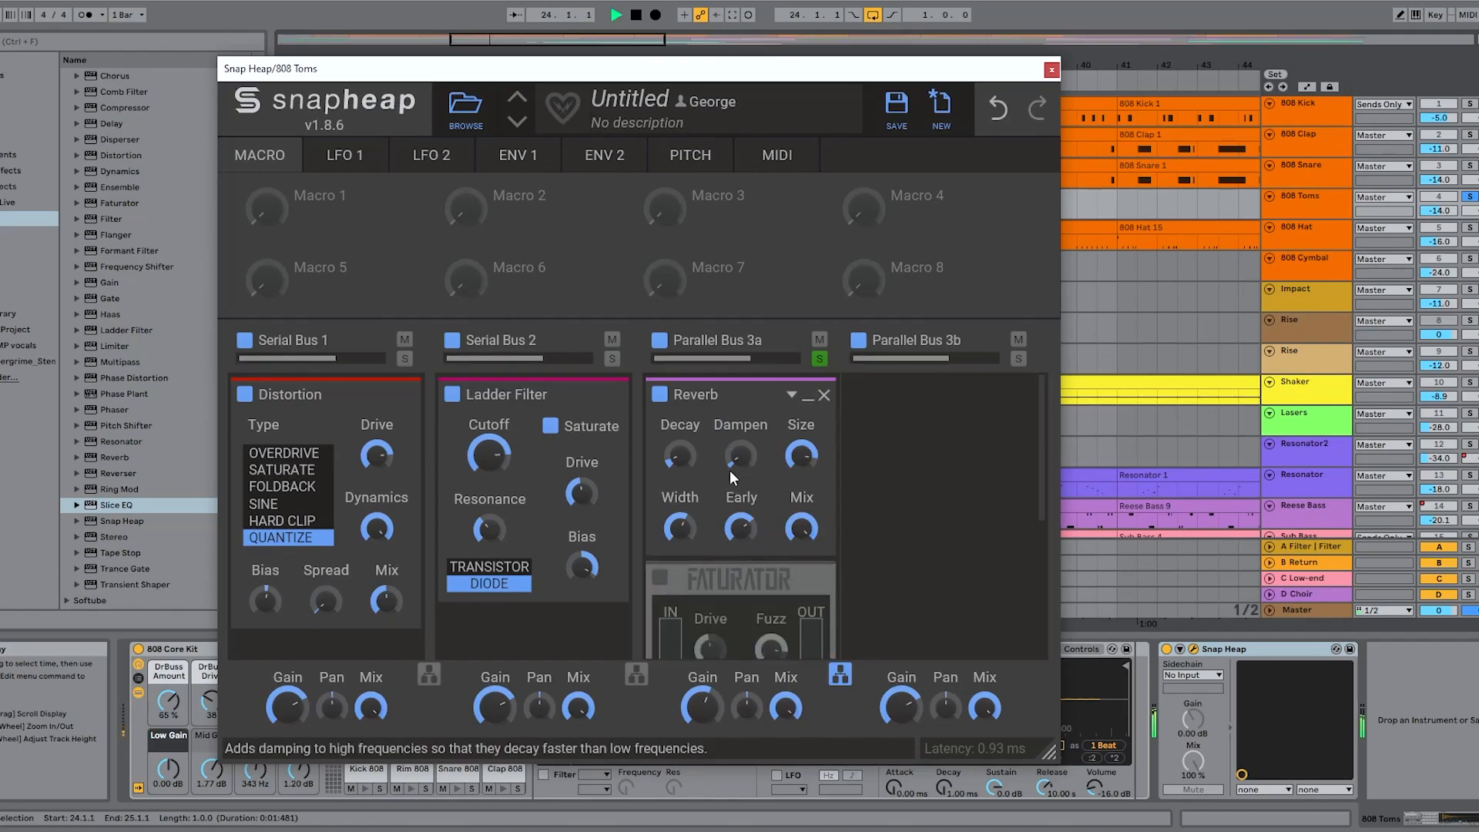
Step: Re-enable the Faturator on Parallel Bus 3a, and audition the soloed bus with it active
click(659, 579)
scroll(674, 524, down, 3)
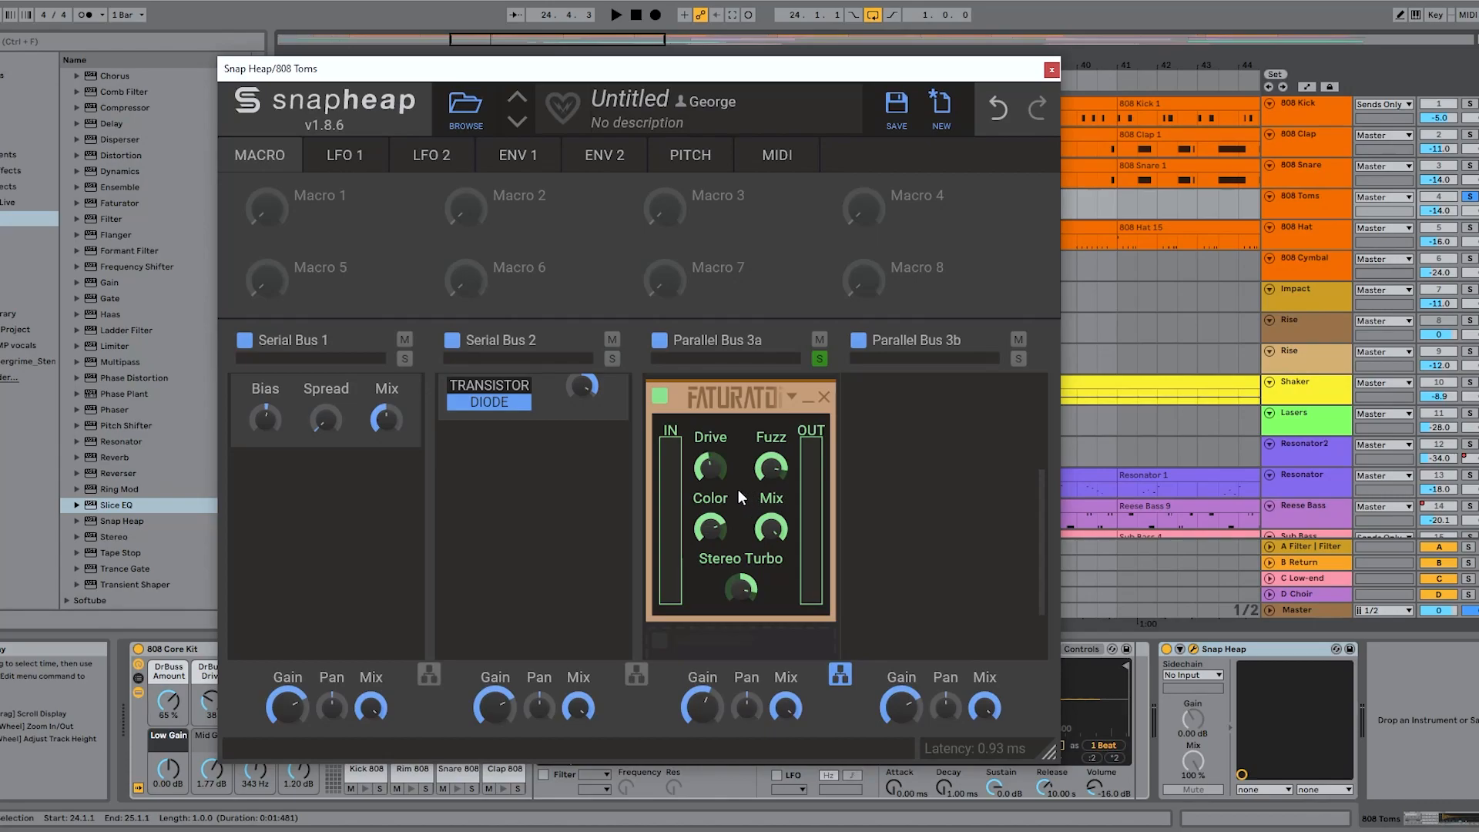
key(space)
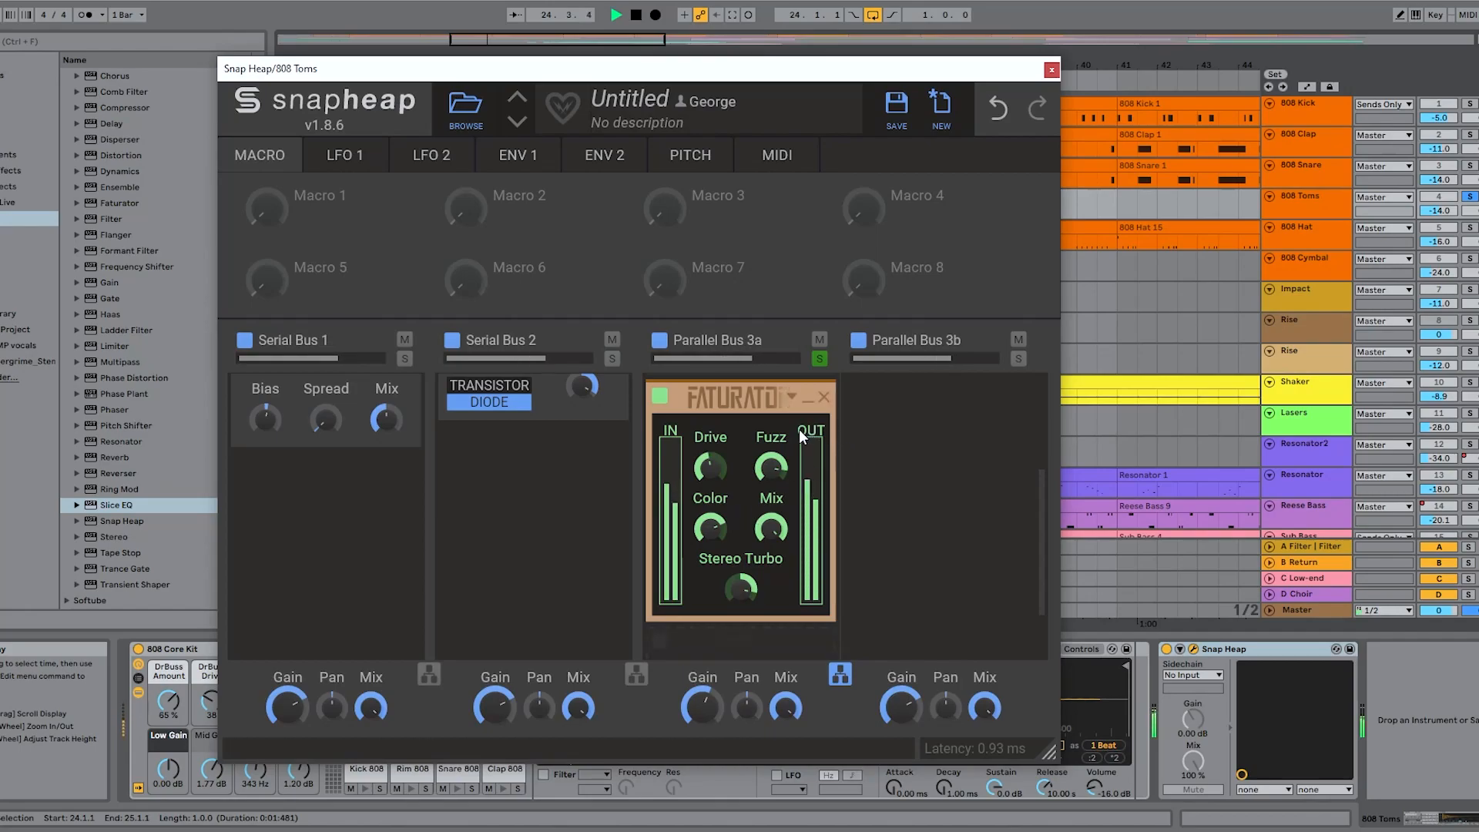
key(space)
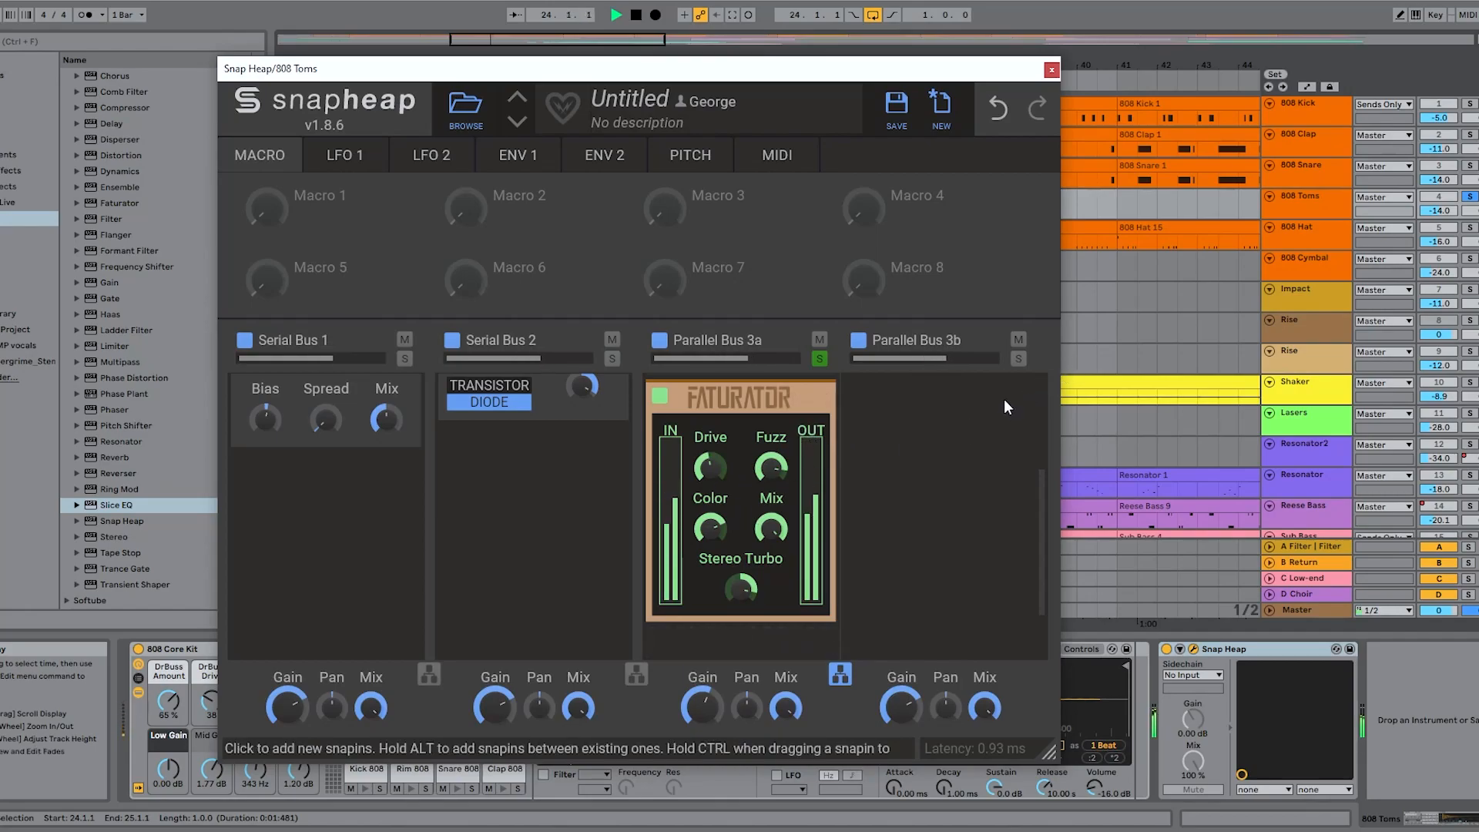
Step: Clear the solos on Parallel Bus 3a and Parallel Bus 3b, and audition the toms through the complete Snap Heap chain
click(1019, 359)
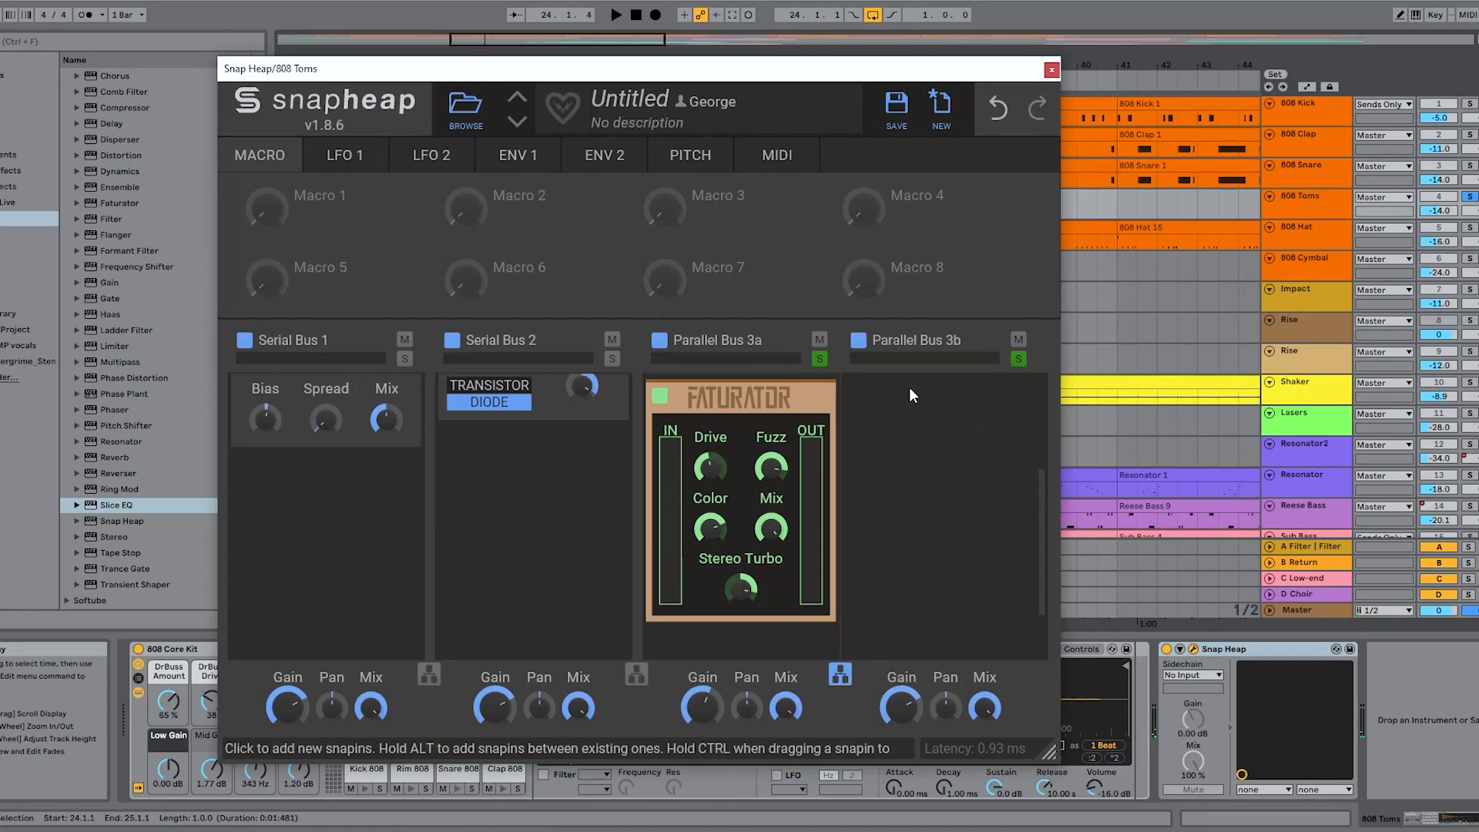
click(1019, 359)
click(819, 359)
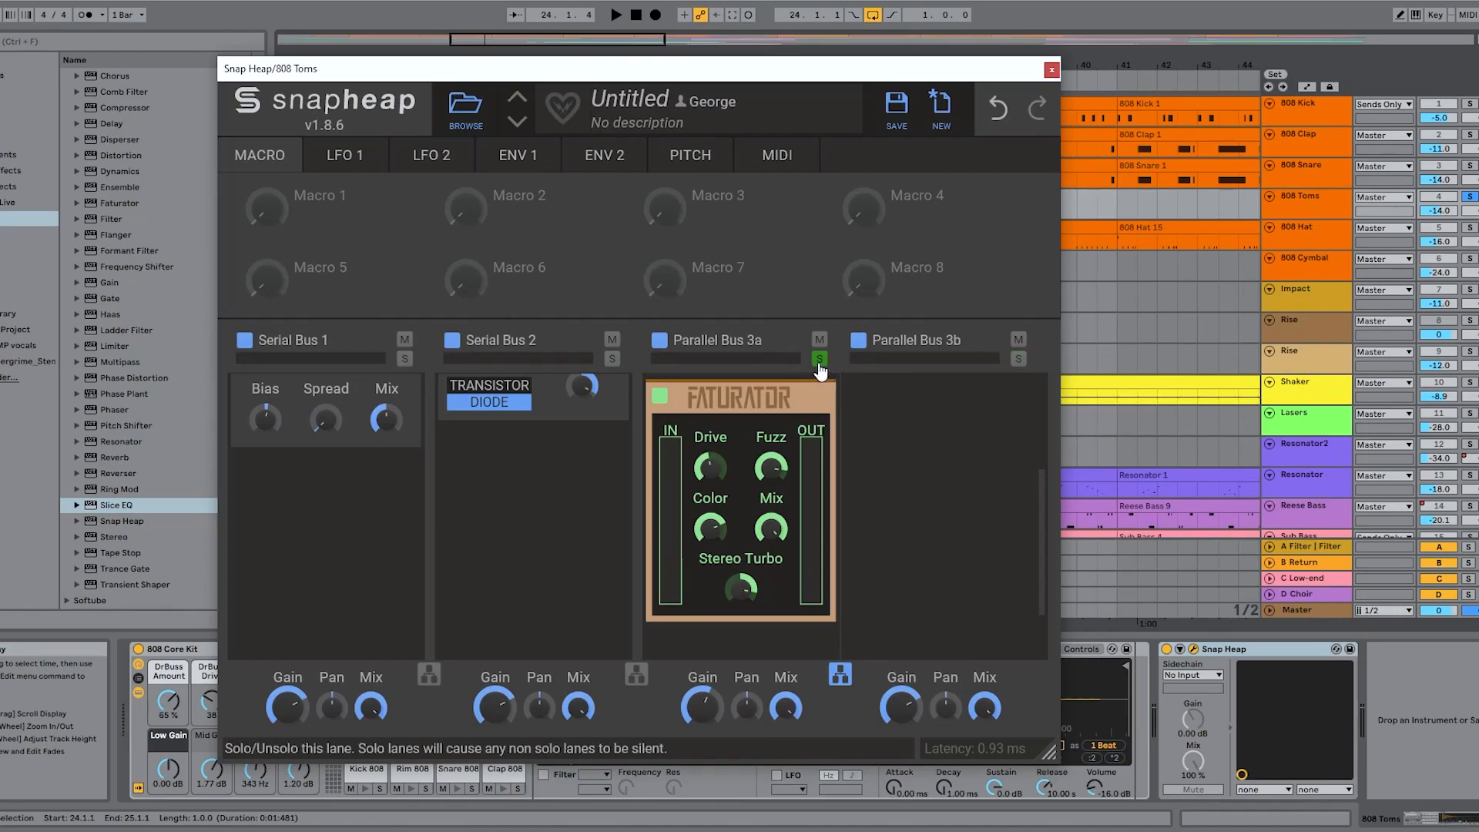
key(space)
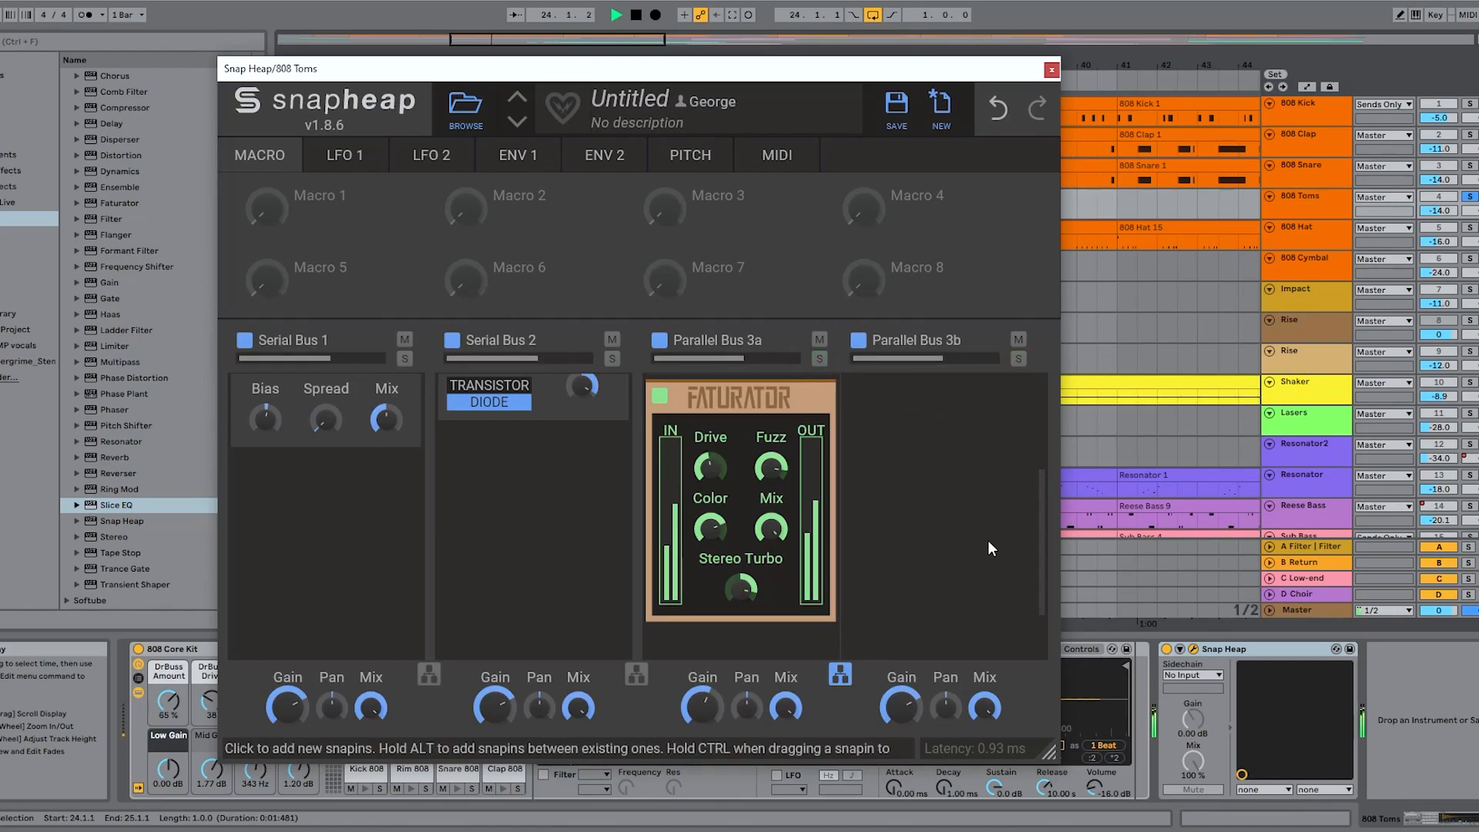
key(space)
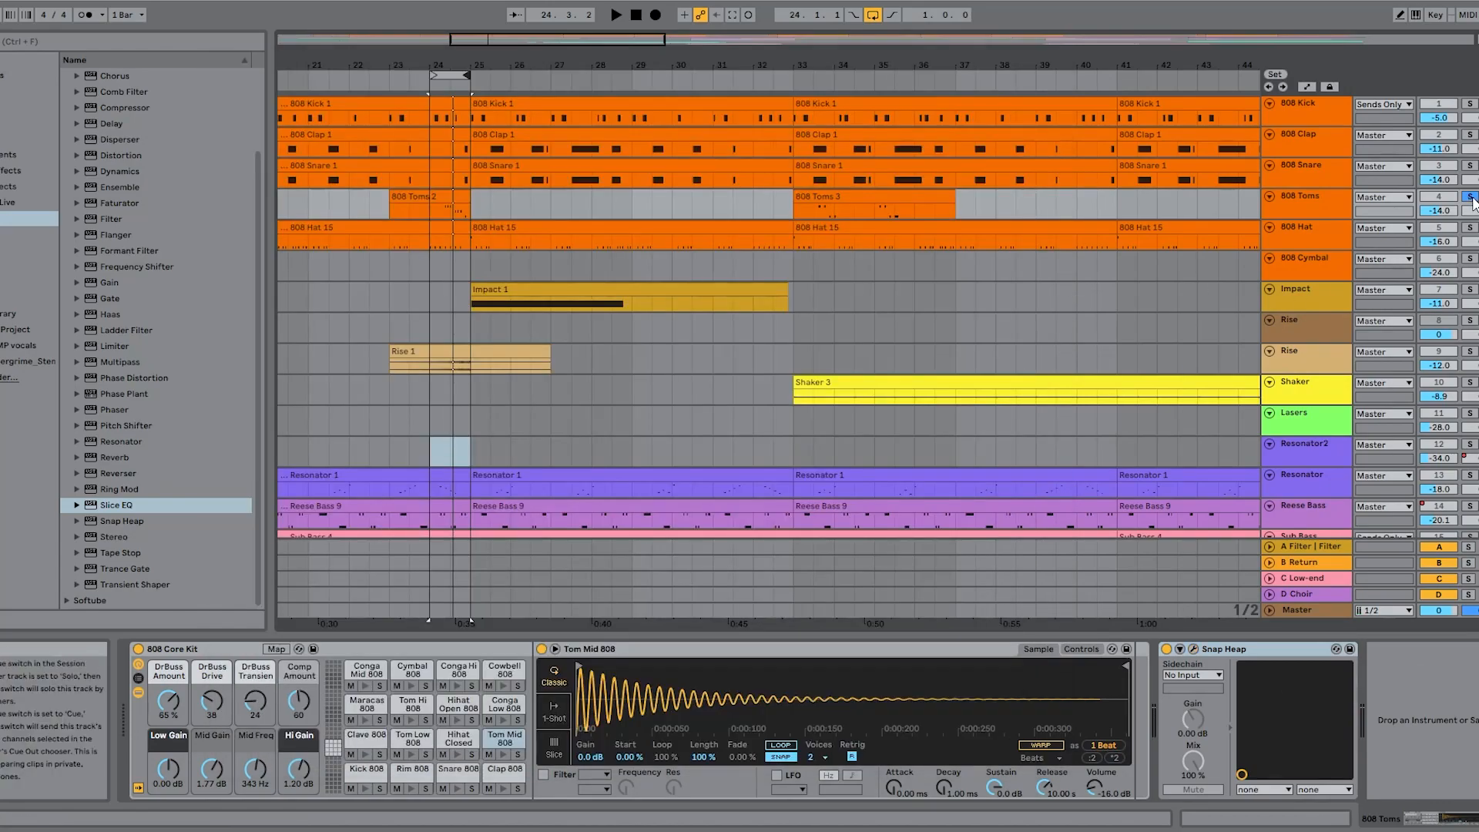
Step: Unsolo the 808 Toms track, set the loop from 23.3.1 to 27.1.1, and audition the fill in the full mix
click(1471, 198)
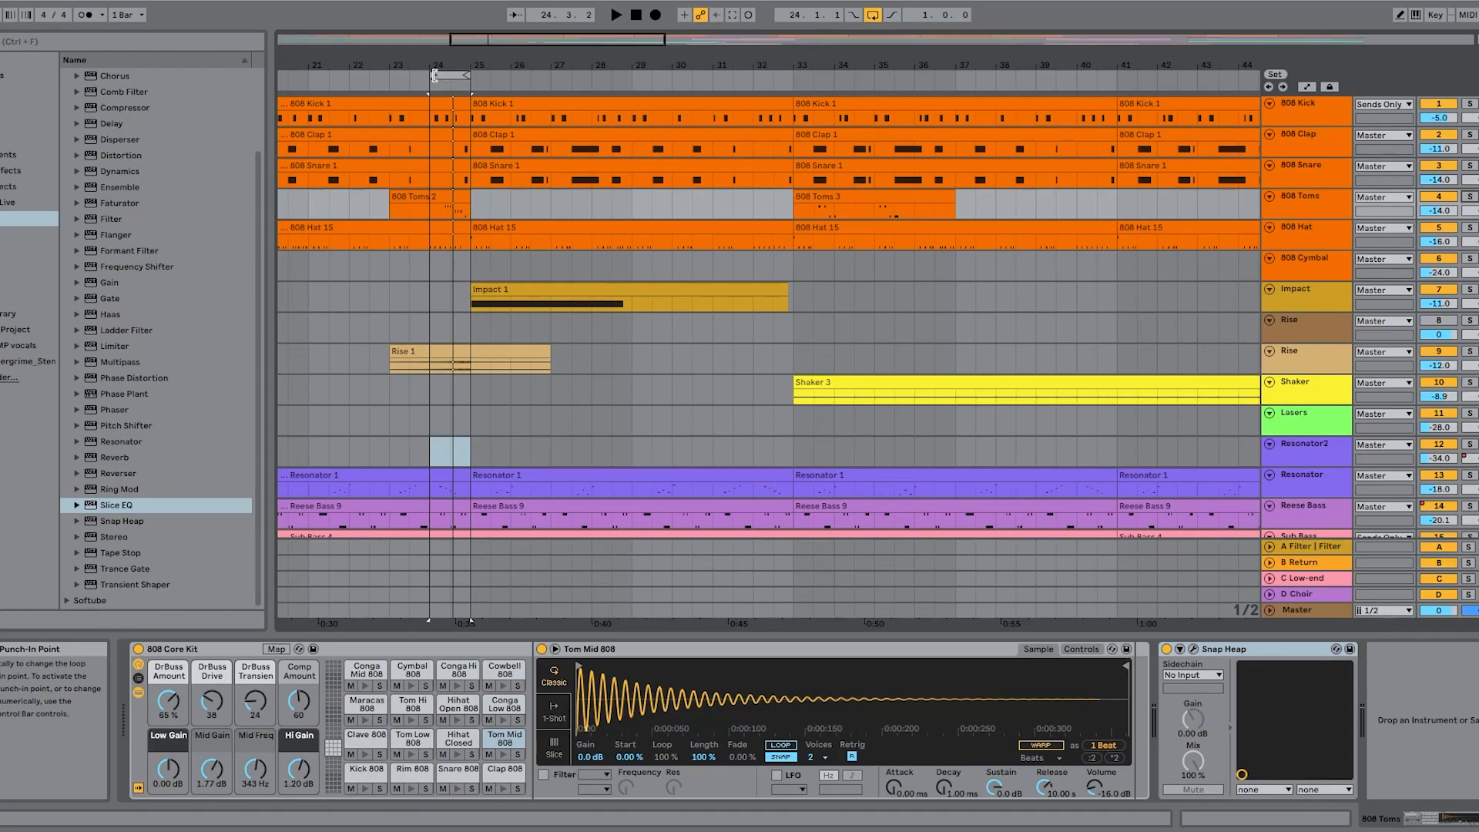
drag(432, 76, 411, 75)
key(space)
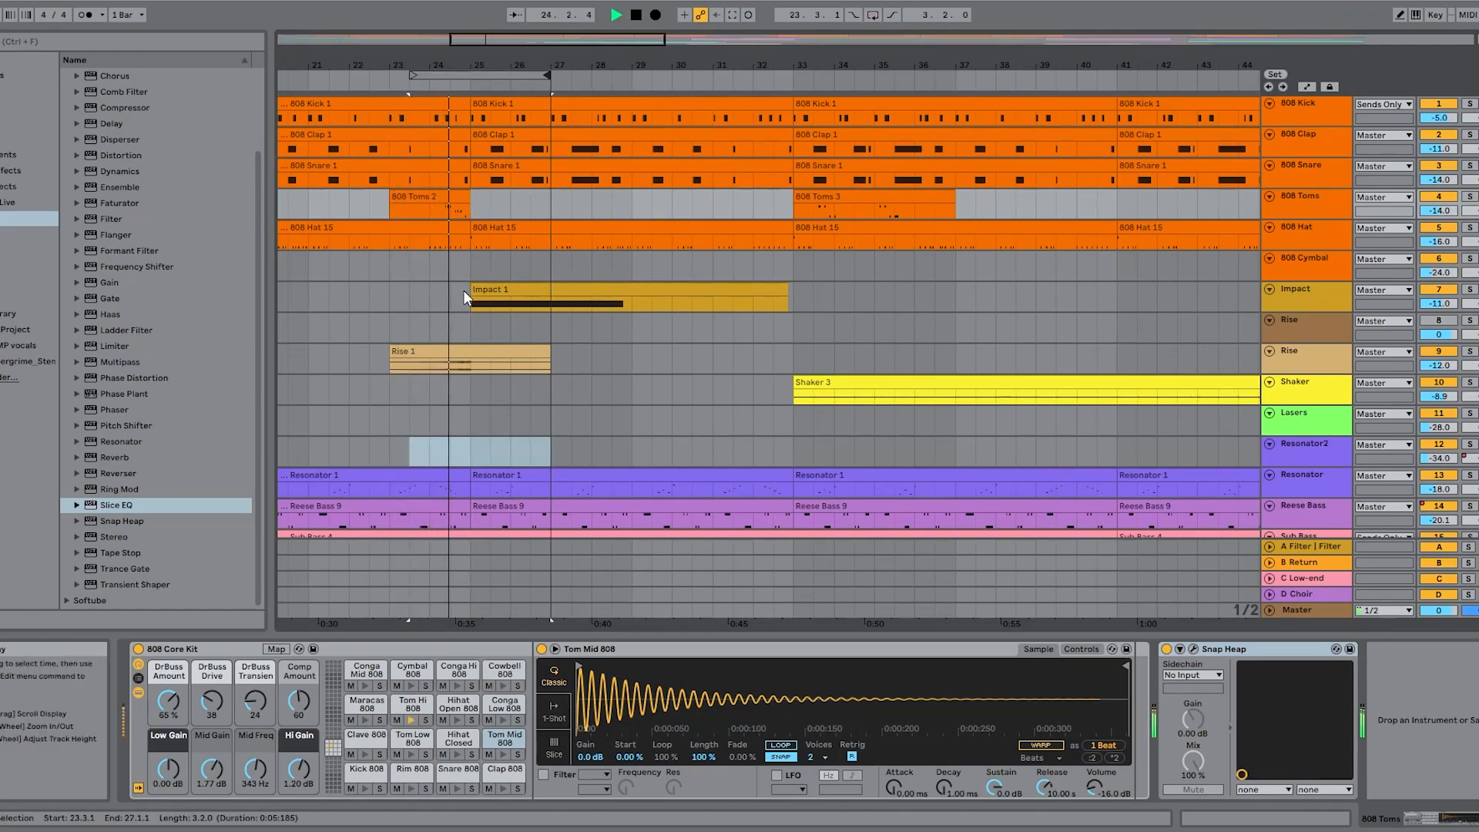
key(space)
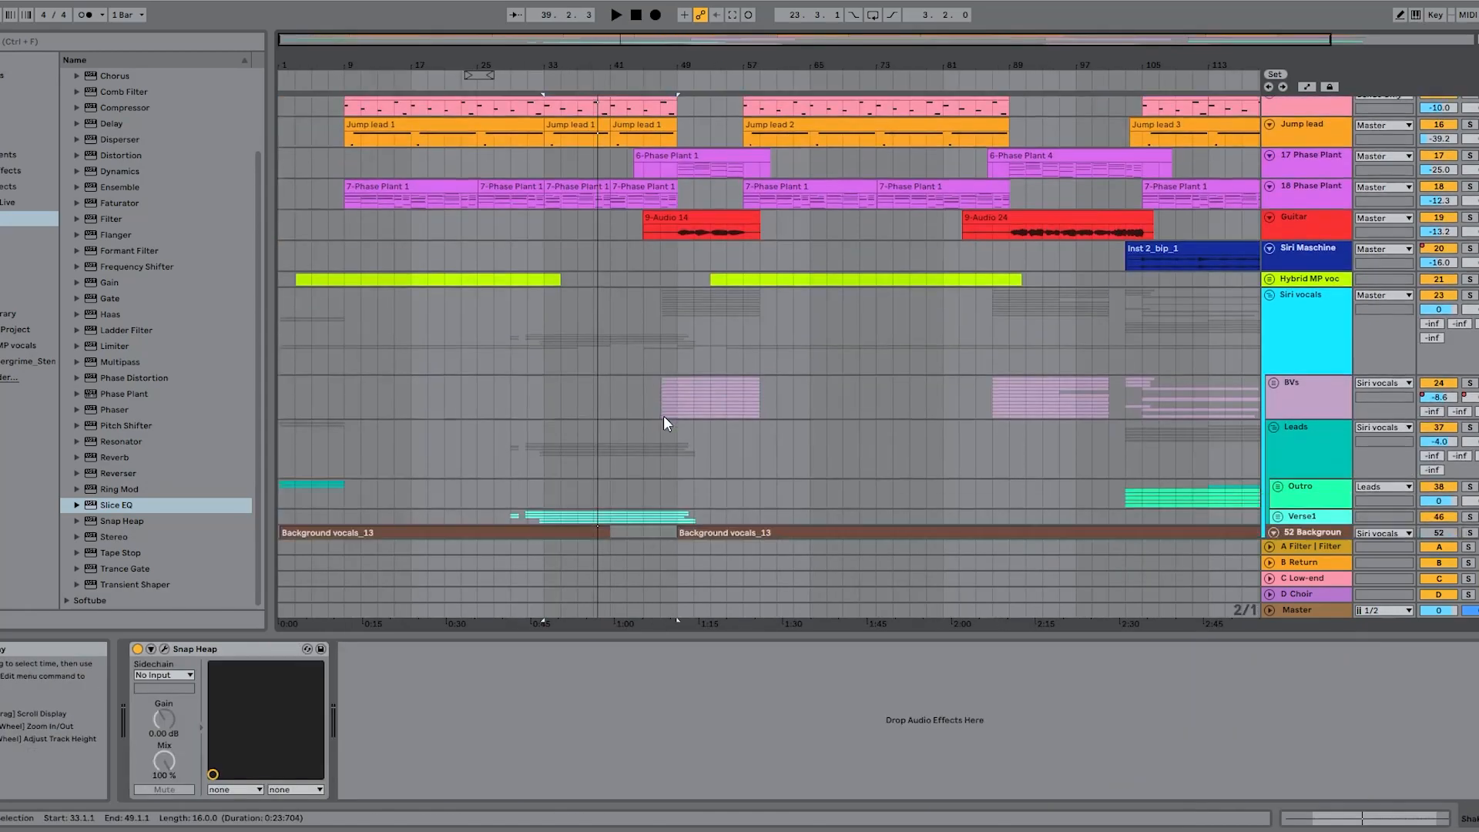
Step: Unfold the Verse1 vocal group to show its lead, double and additional tracks, and audition the mix from bar 39
scroll(667, 423, down, 4)
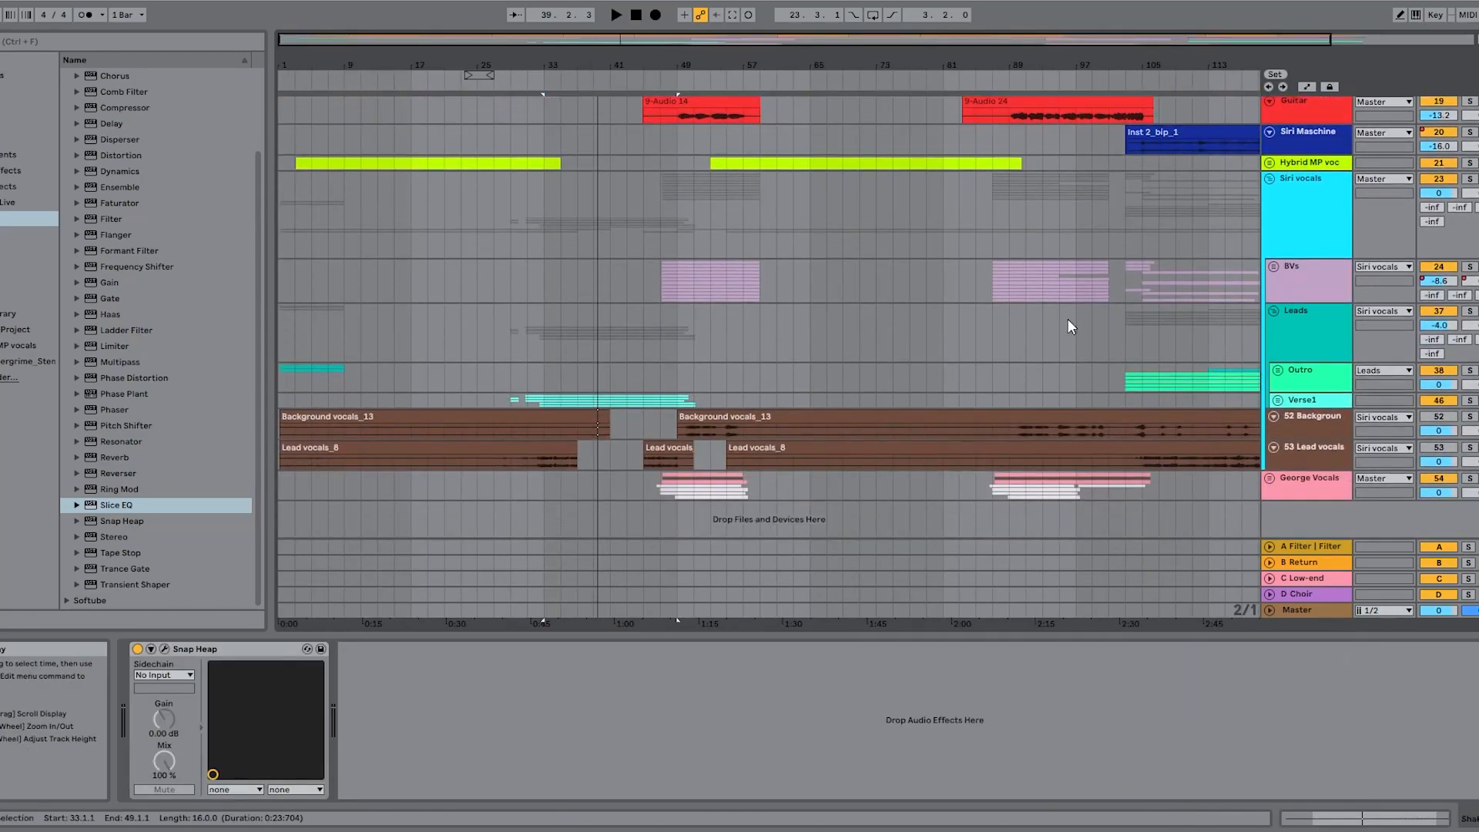
click(1278, 400)
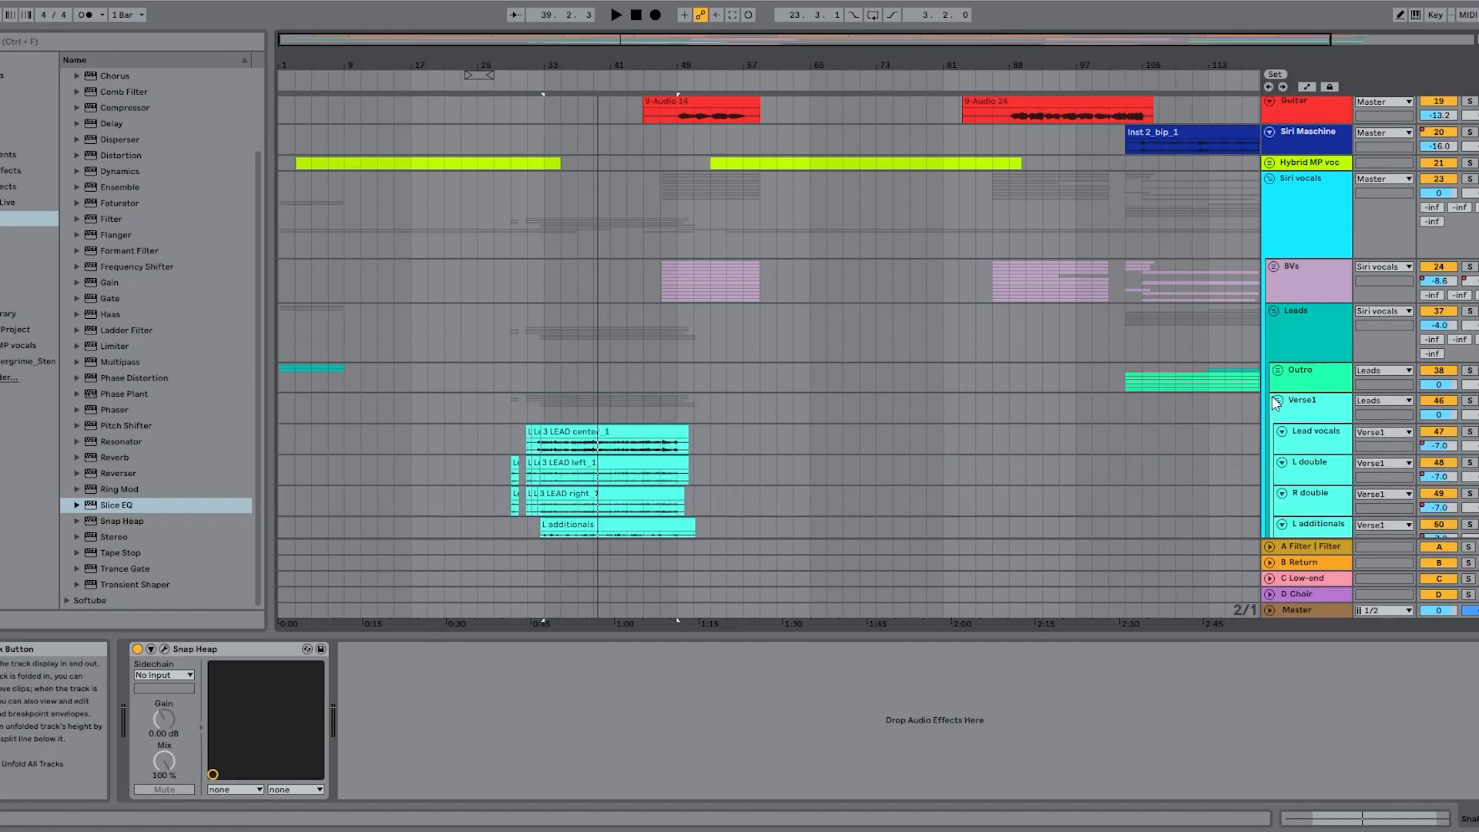
scroll(599, 389, down, 4)
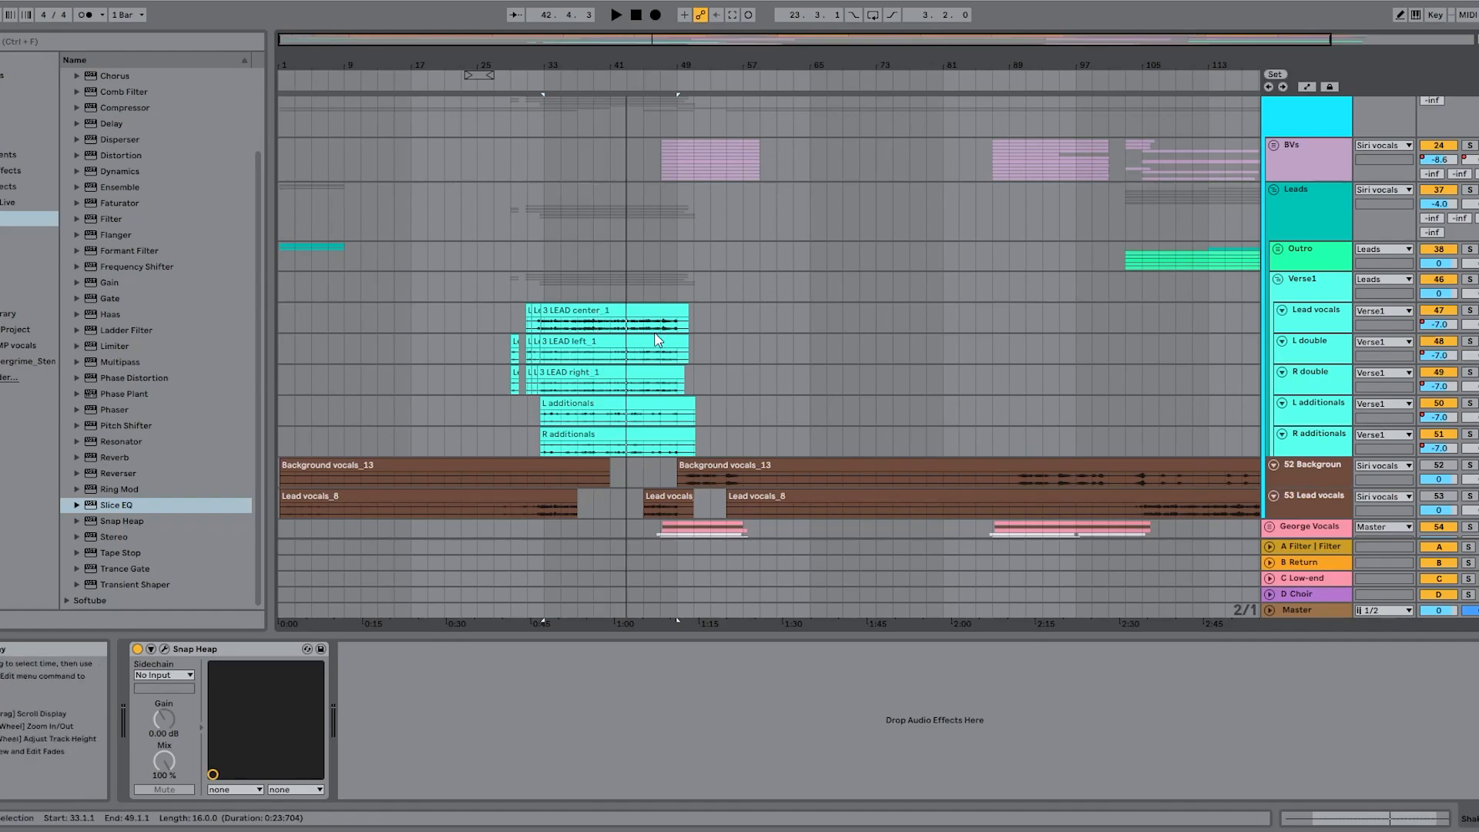
click(602, 86)
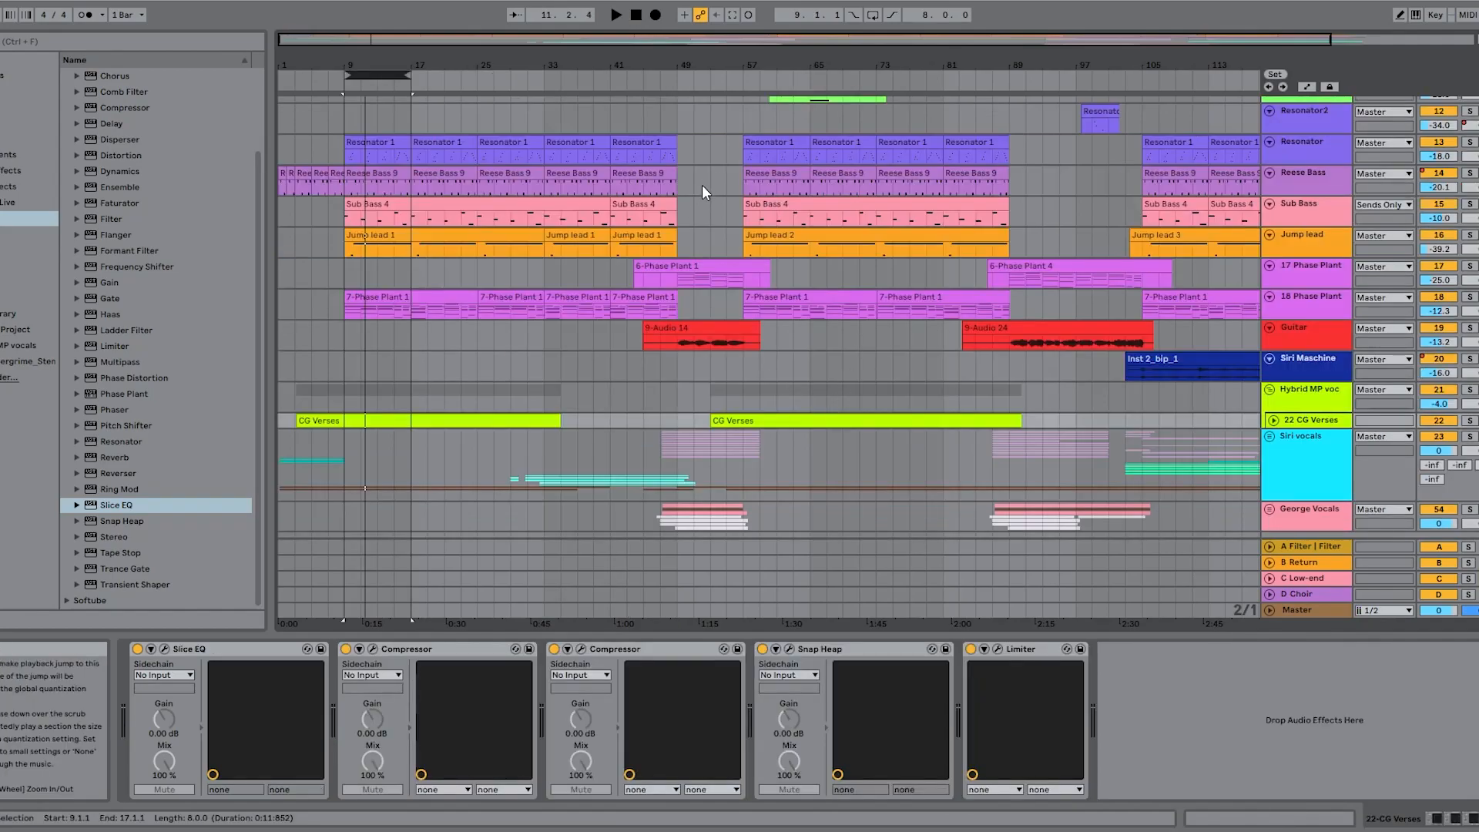
Step: Audition the full mix from bar 49, and play the arrangement from its beginning
click(676, 83)
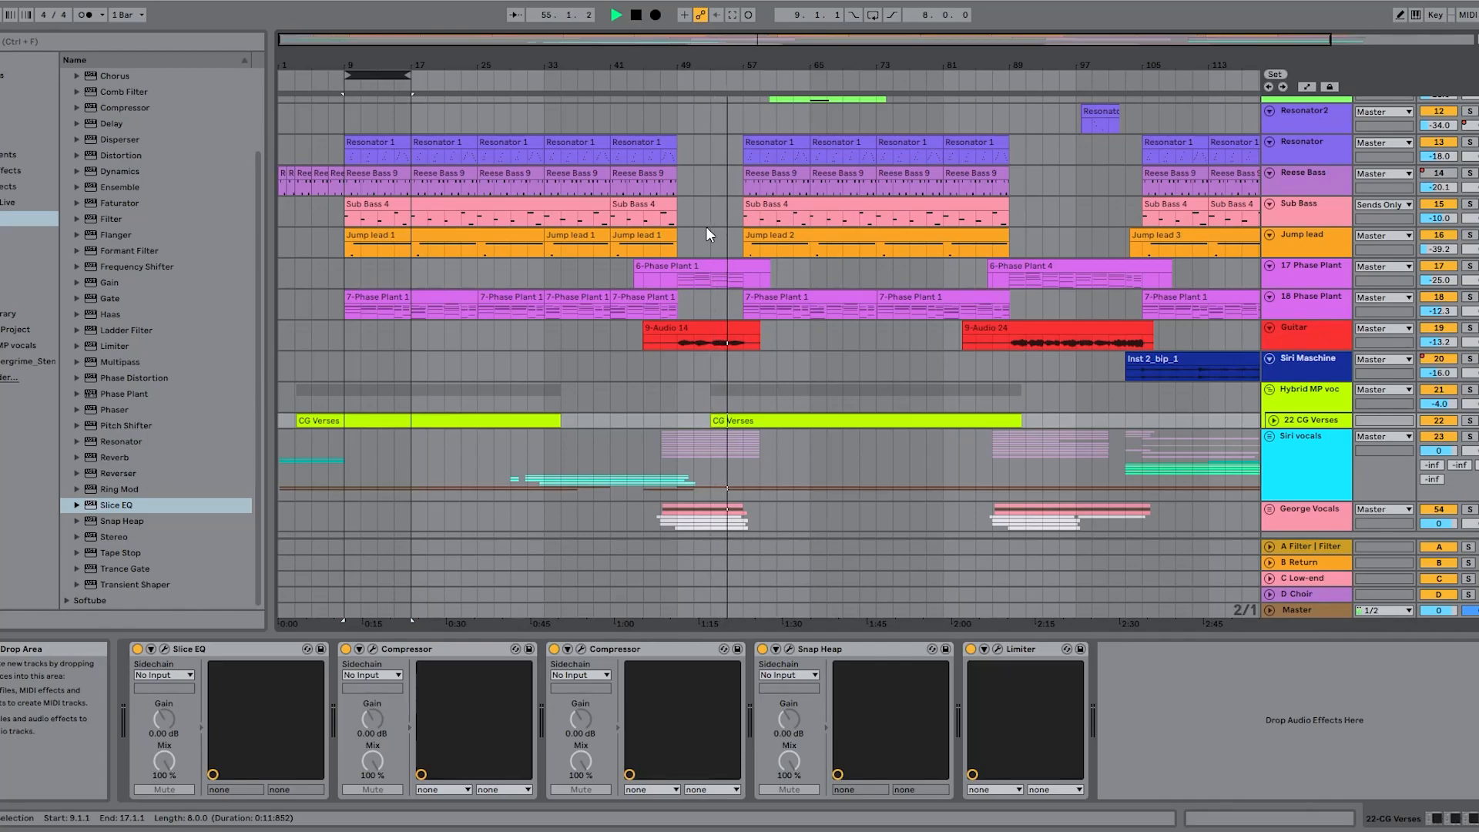
key(space)
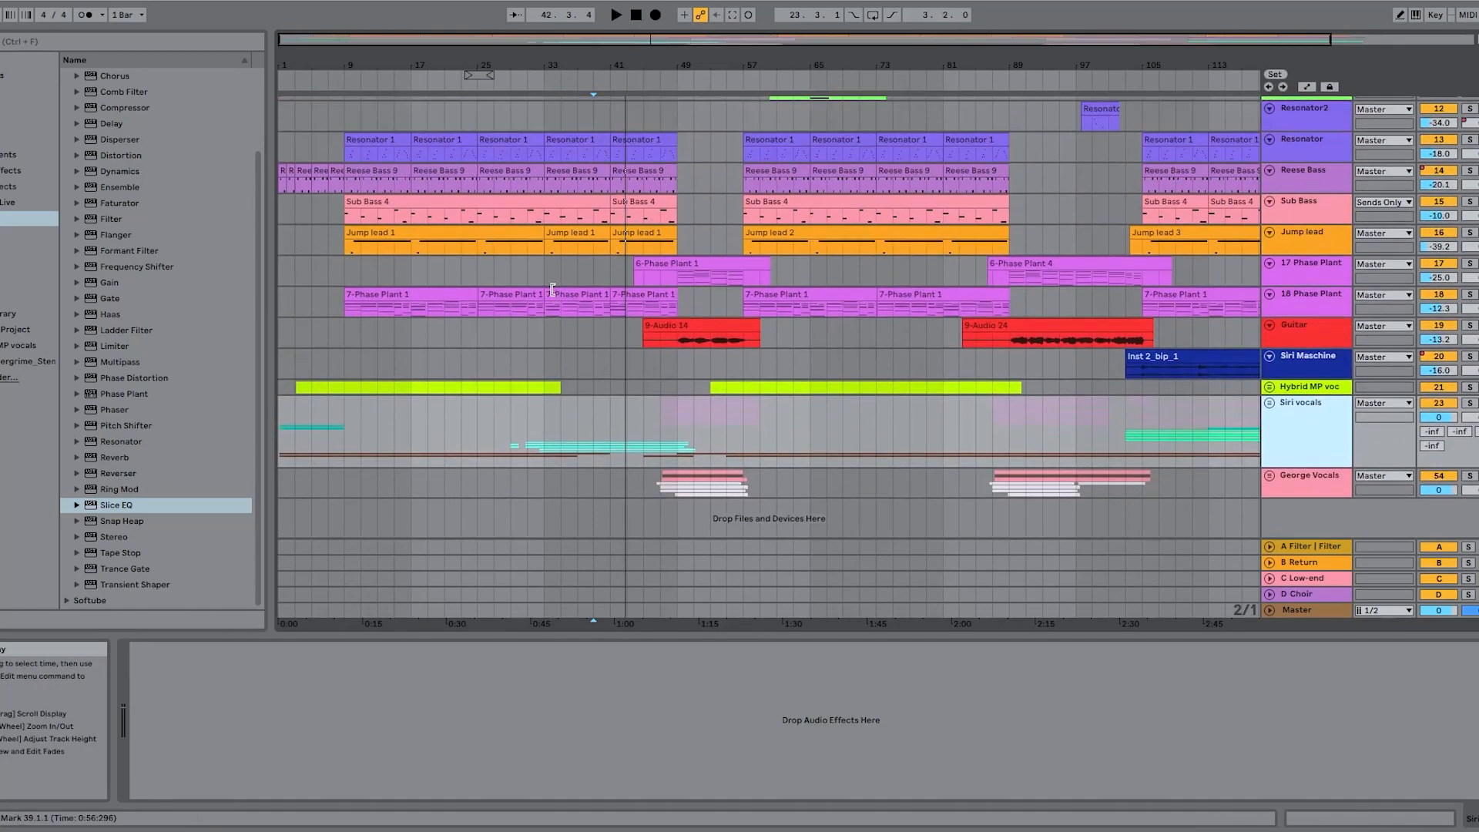
scroll(552, 285, up, 5)
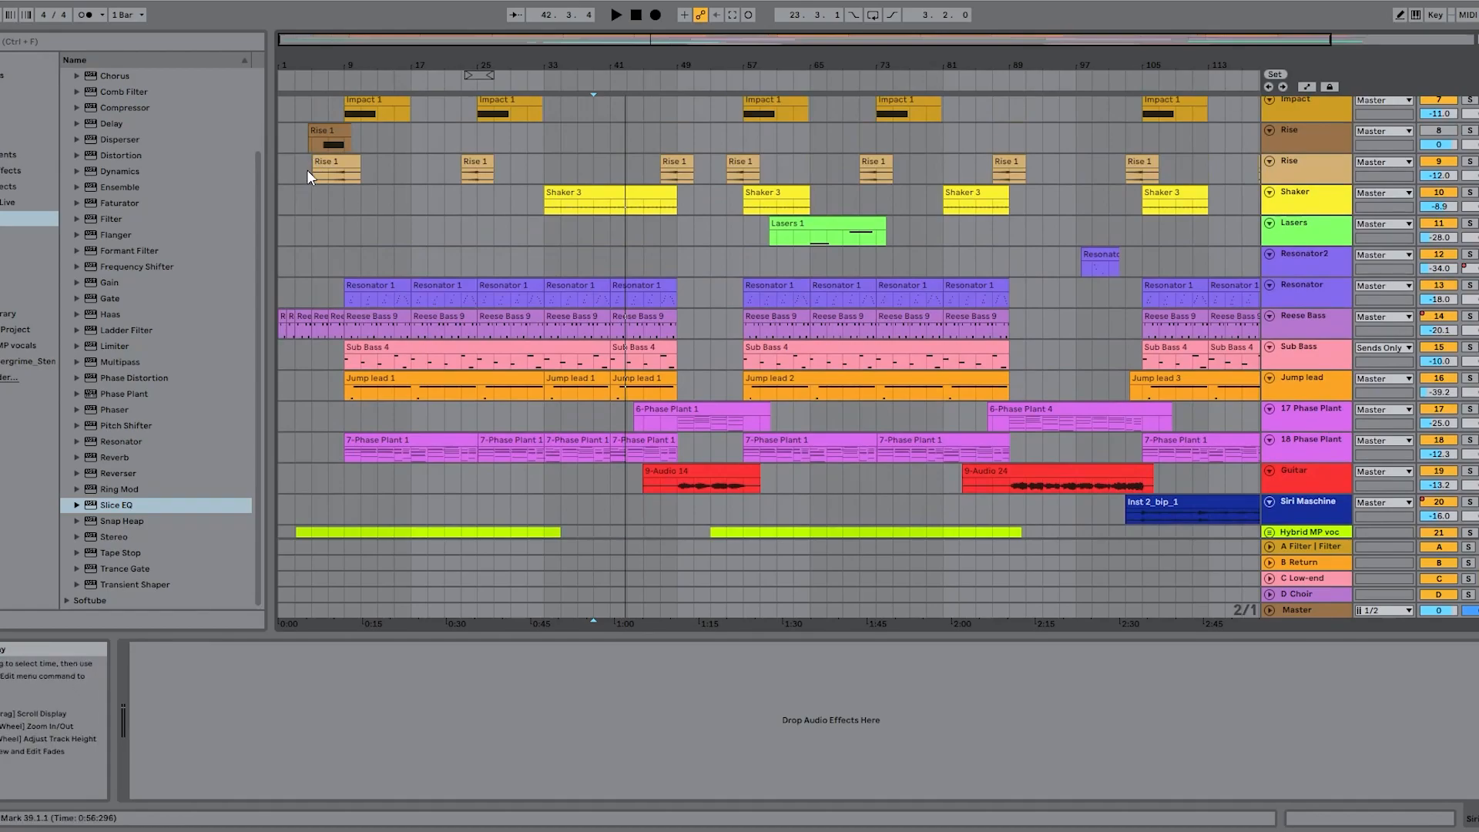
click(285, 86)
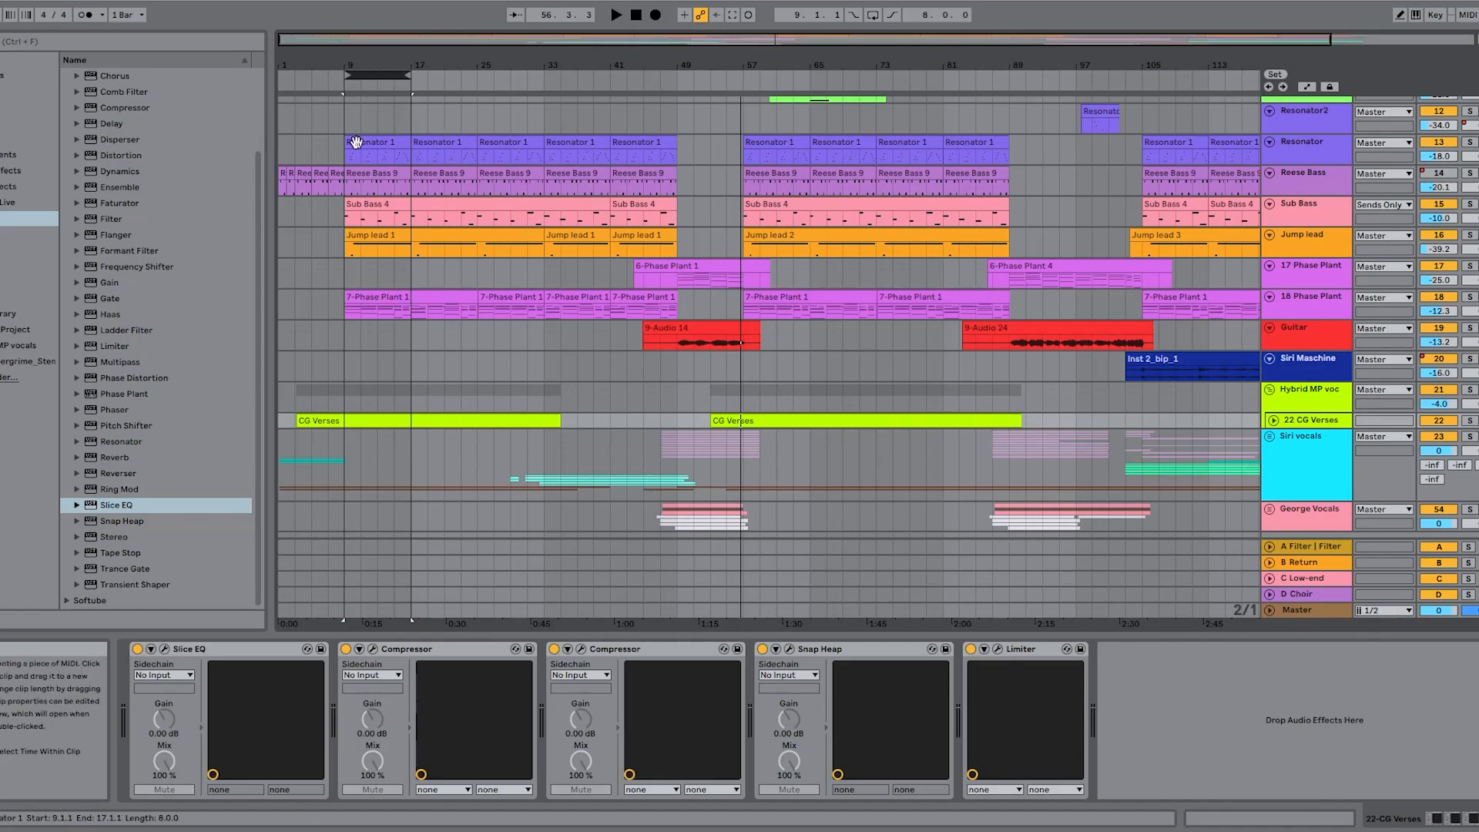
Step: Select the 22 CG Verses track to show its effect chain, and audition the section from bar 9
click(1315, 423)
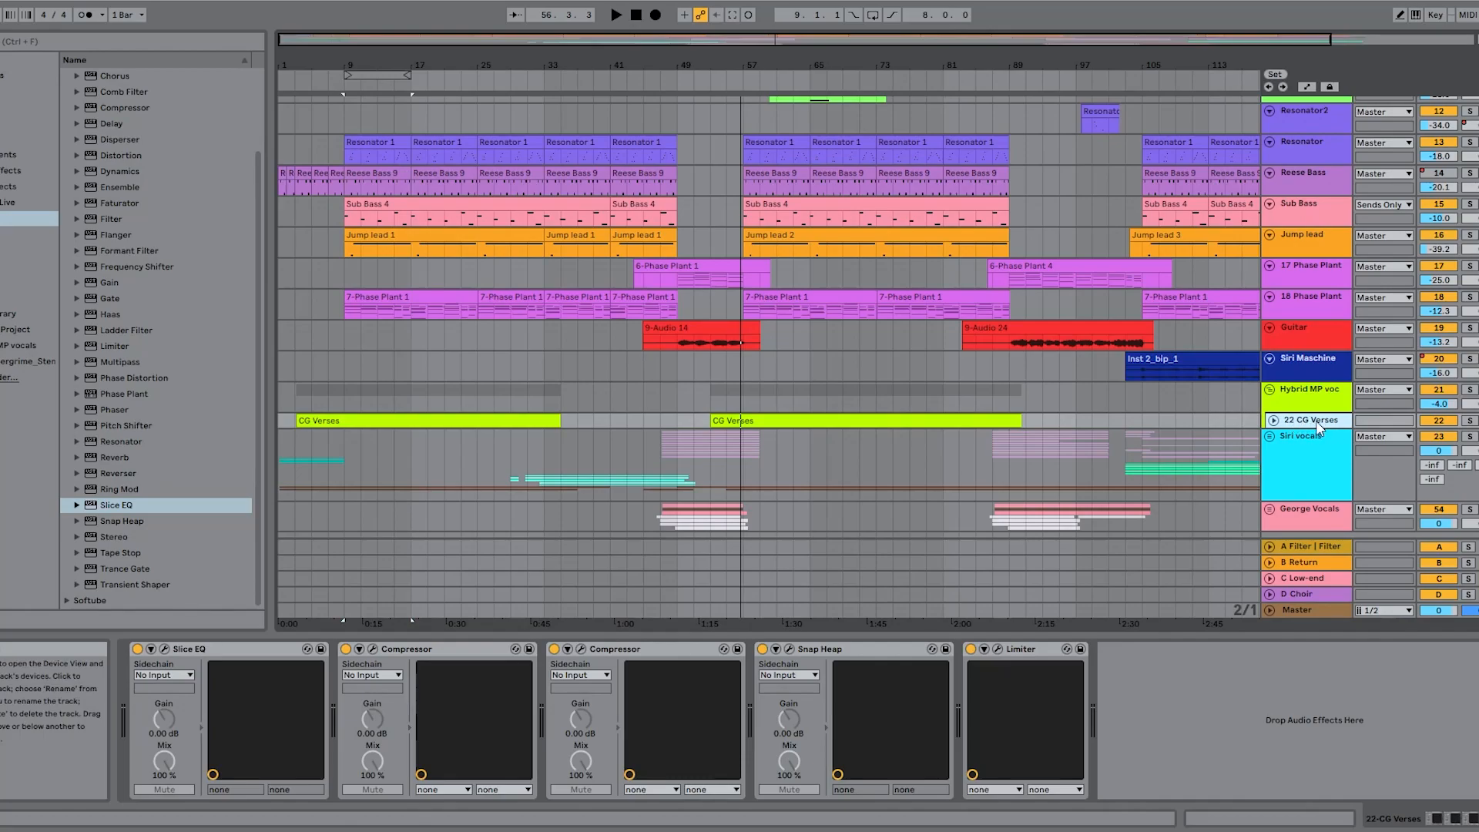
key(space)
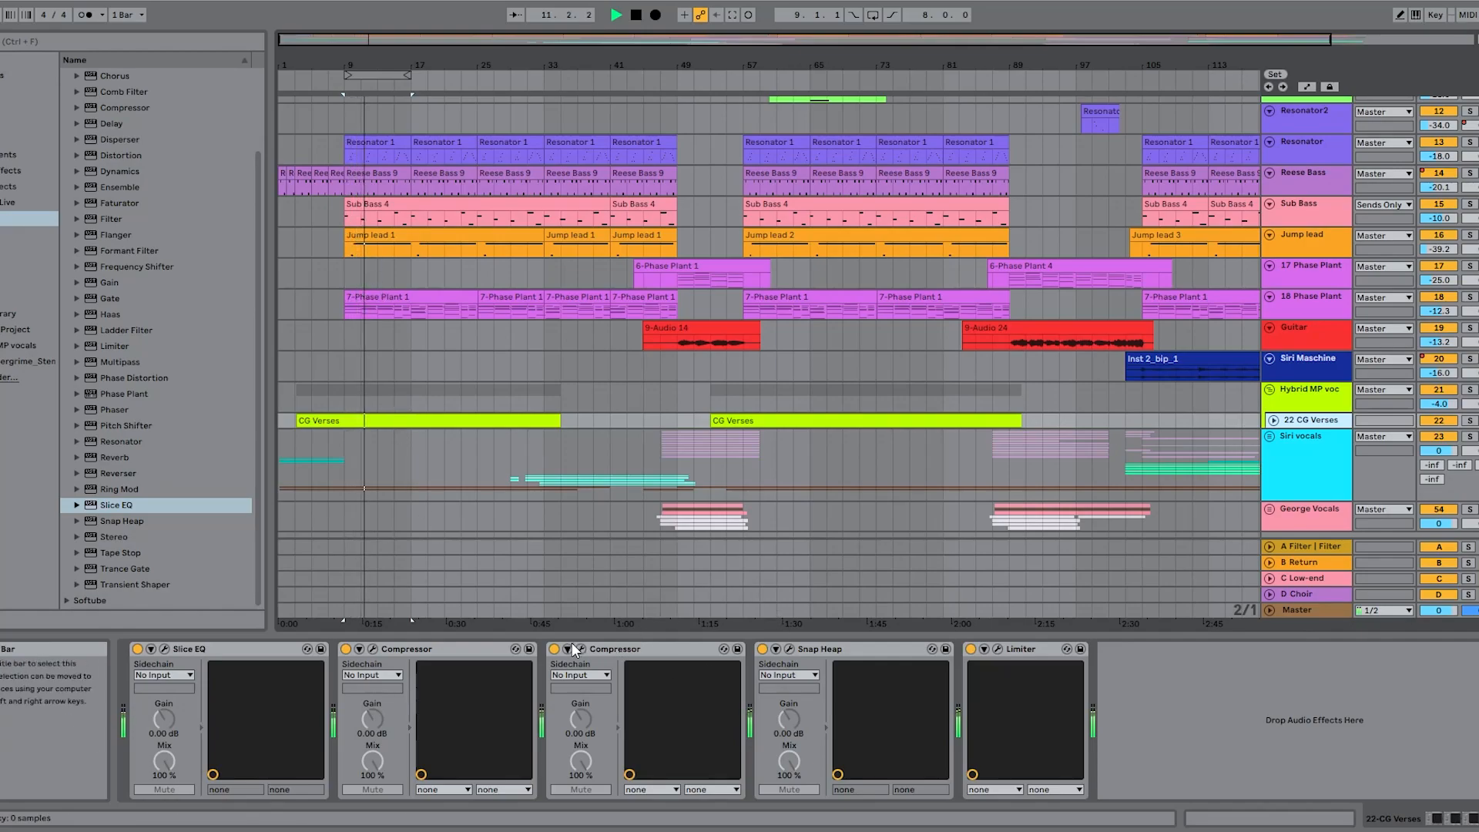
key(space)
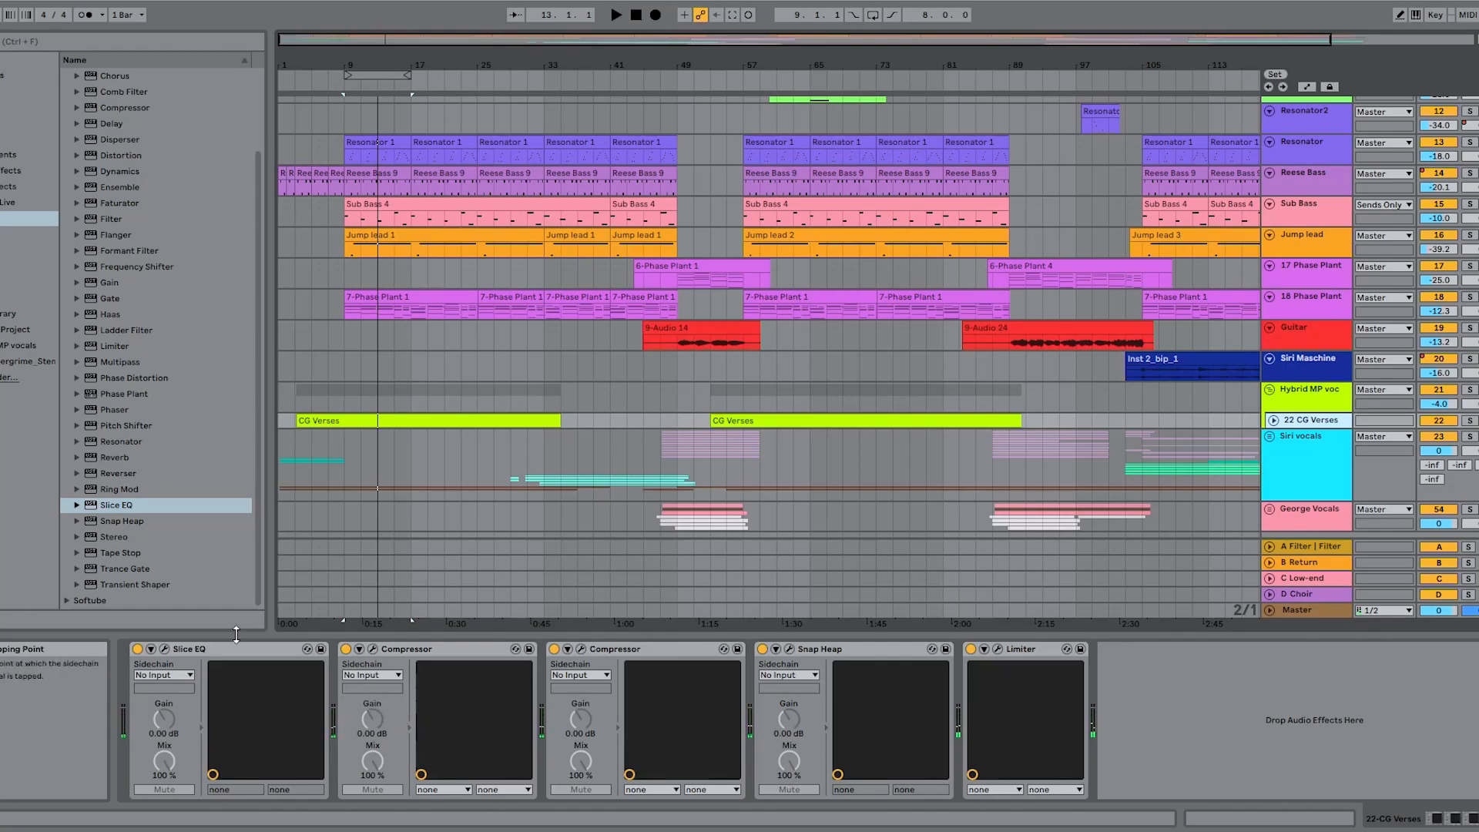
Step: Open the Slice EQ on the CG Verses track and show its list of filters
click(164, 649)
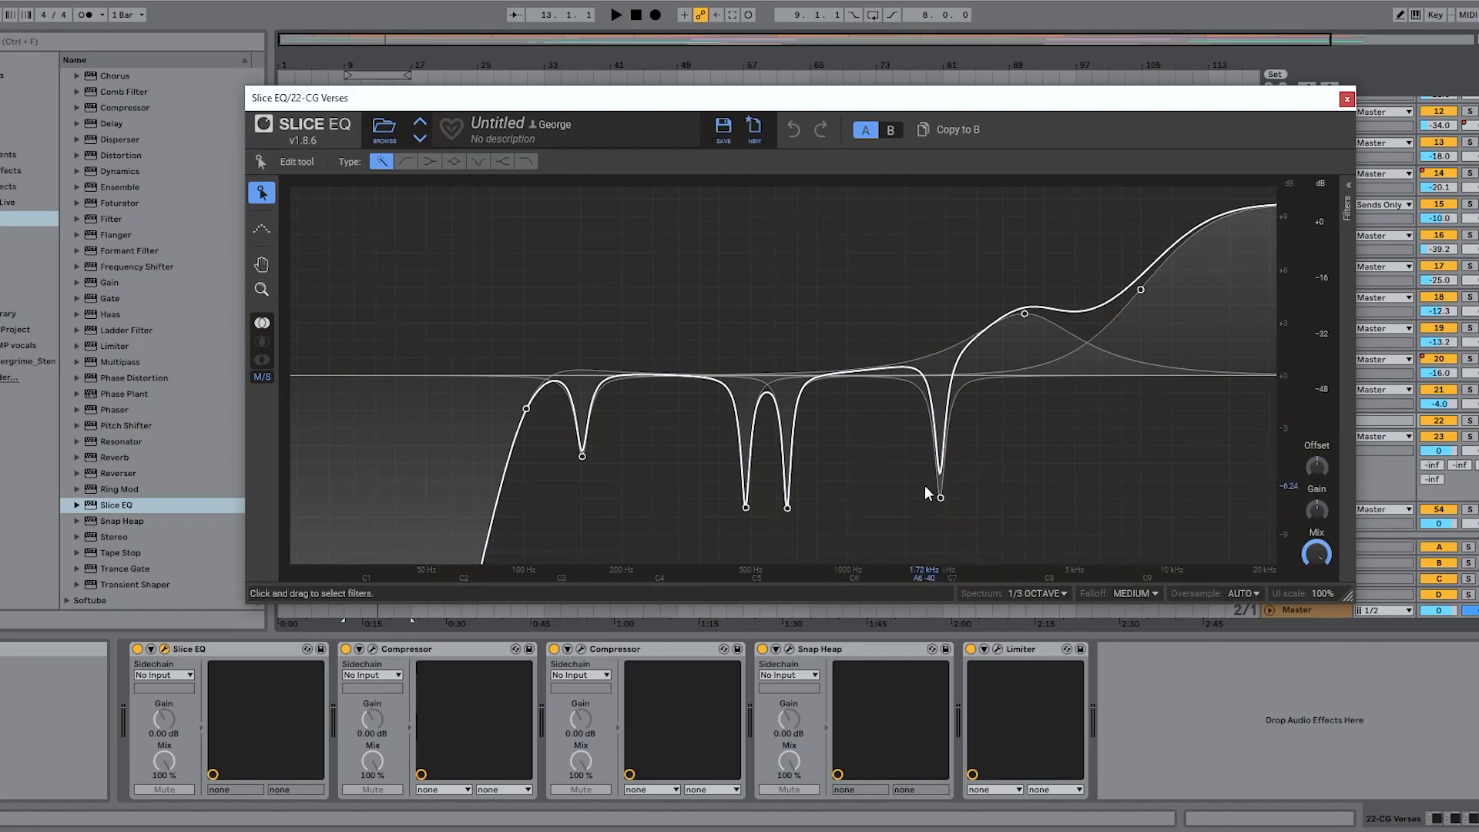
click(1348, 201)
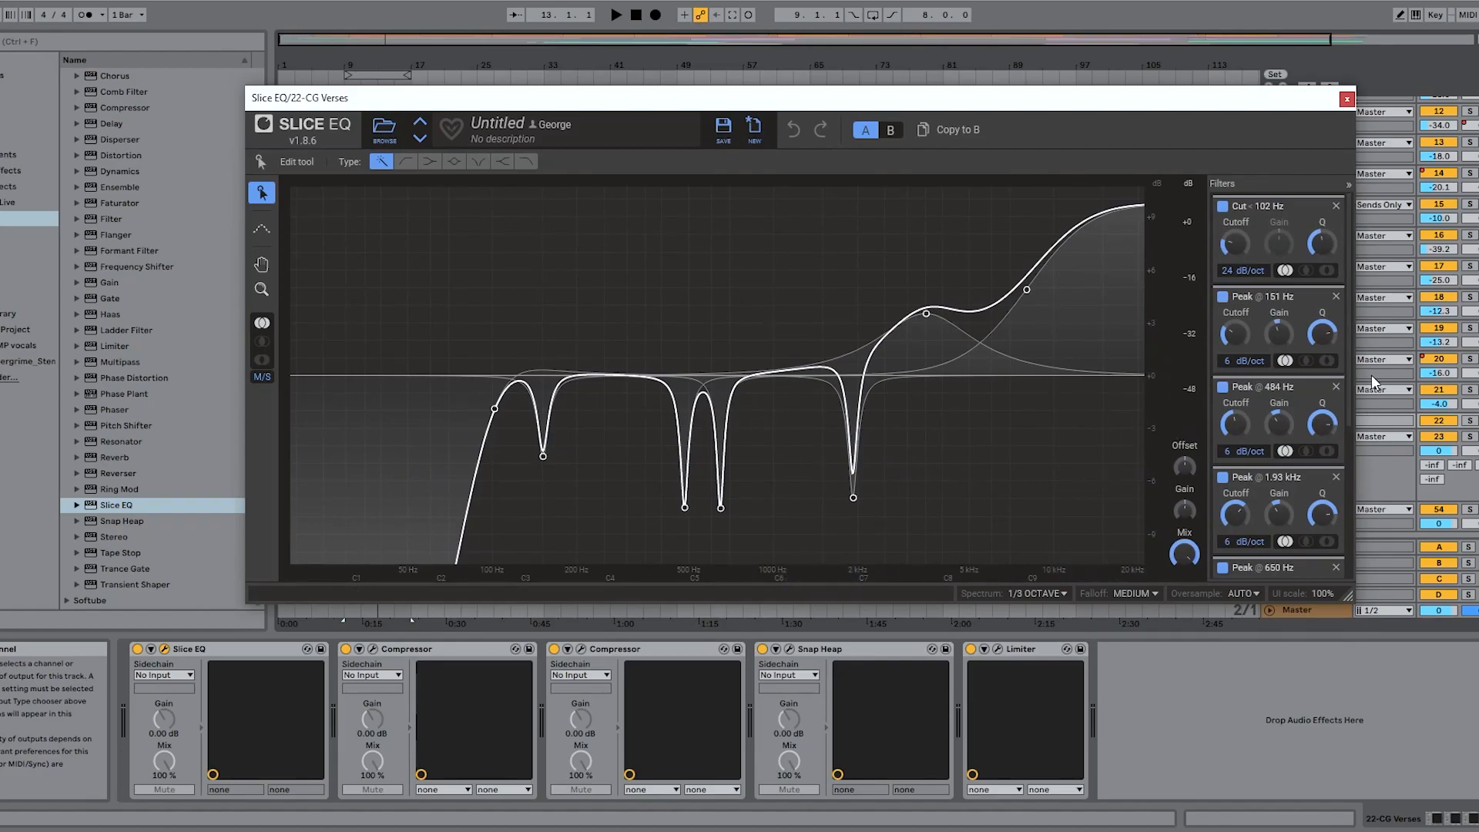
Step: Audition the vocals with the 1.93 kHz peak boosted to about +26 dB, and return that peak to a deep cut
click(1279, 512)
drag(1279, 511, 1279, 472)
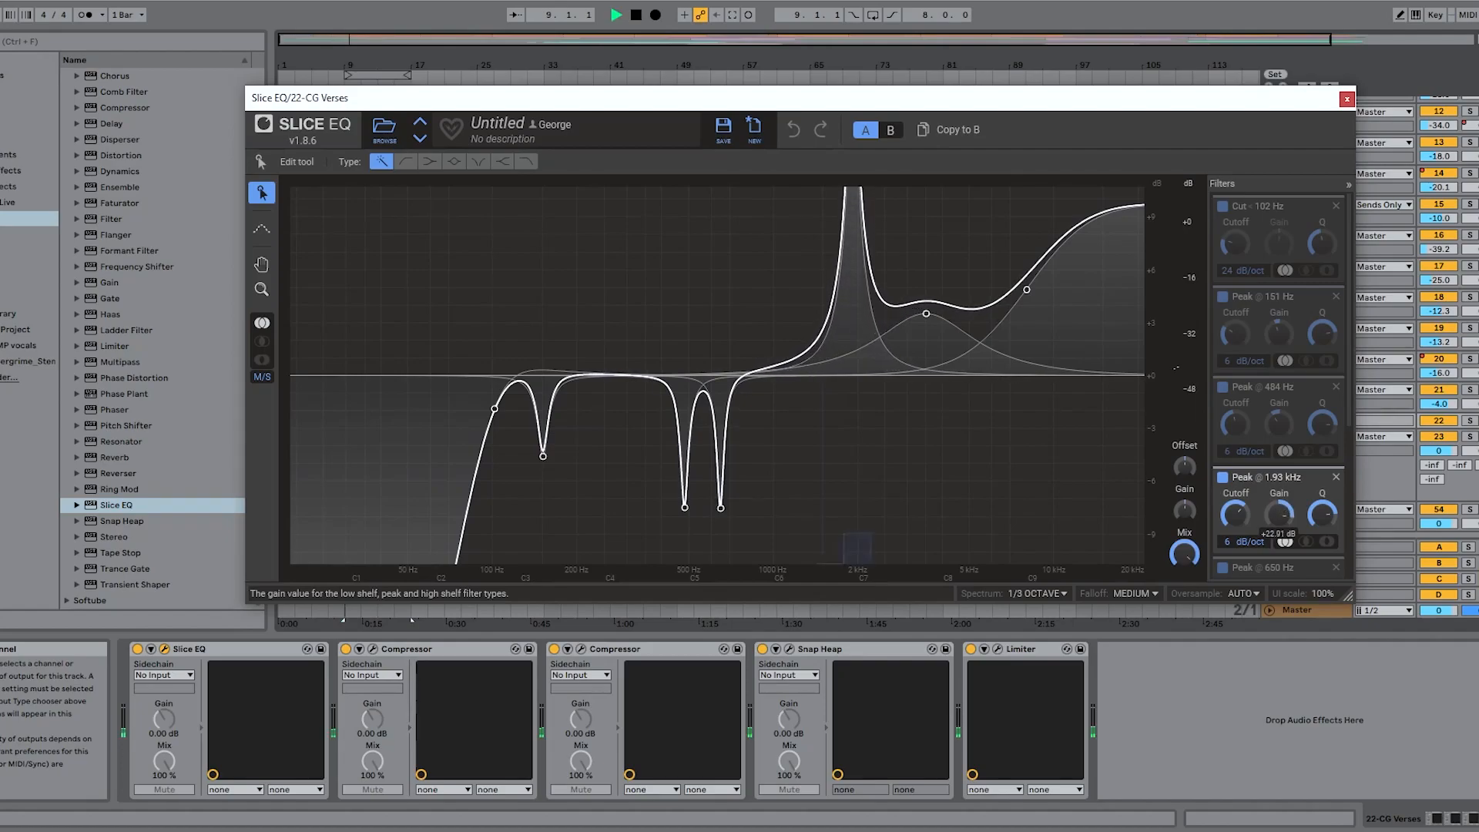
key(space)
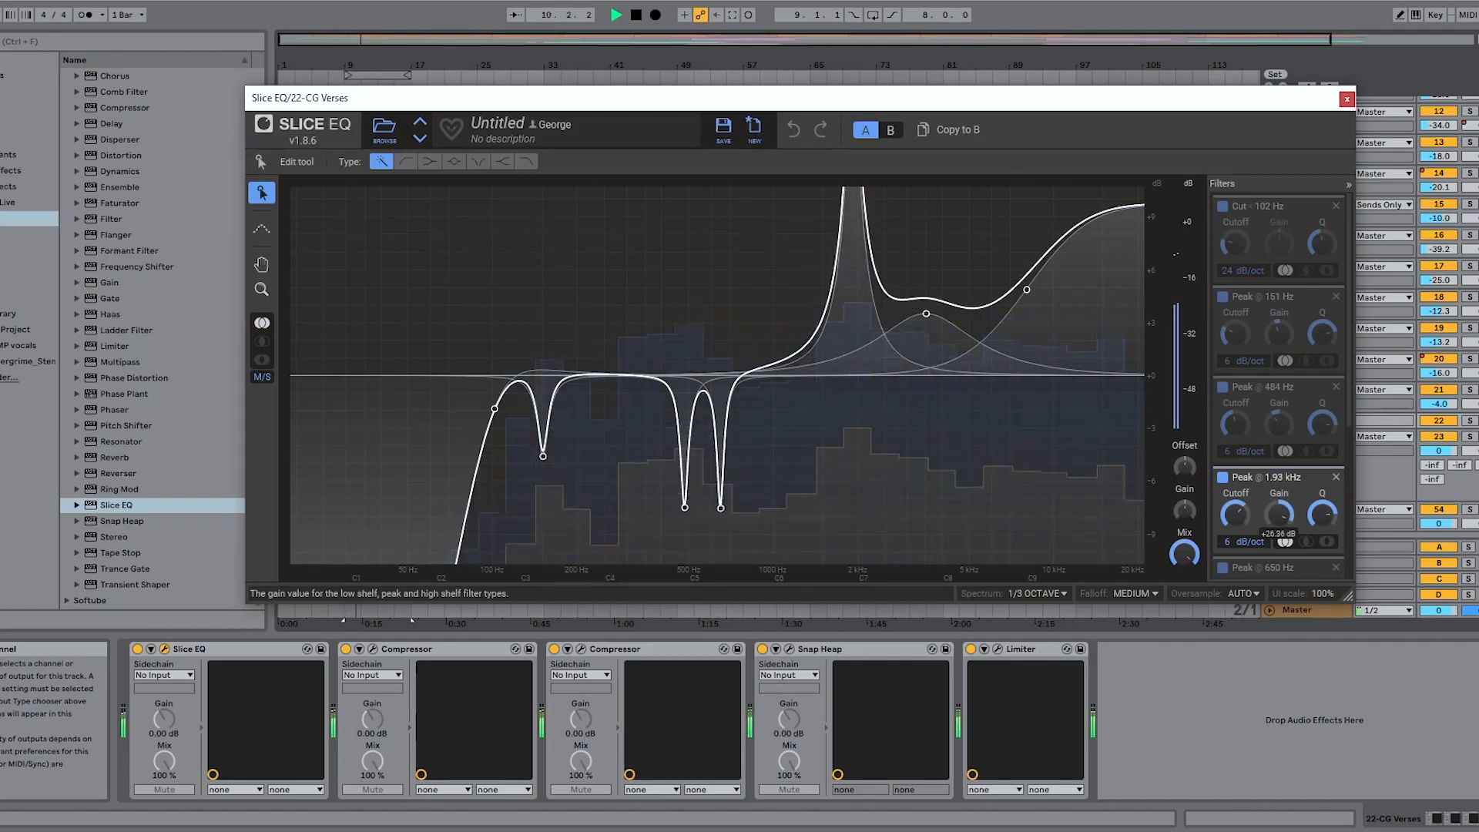
key(ctrl+z)
drag(1279, 500, 1276, 517)
key(space)
Step: Set the 484 Hz peak's gain to about -7.8 dB in Slice EQ while auditioning the vocals
mouse_move(1280, 422)
mouse_down()
mouse_move(1281, 377)
mouse_move(1282, 422)
mouse_up()
key(space)
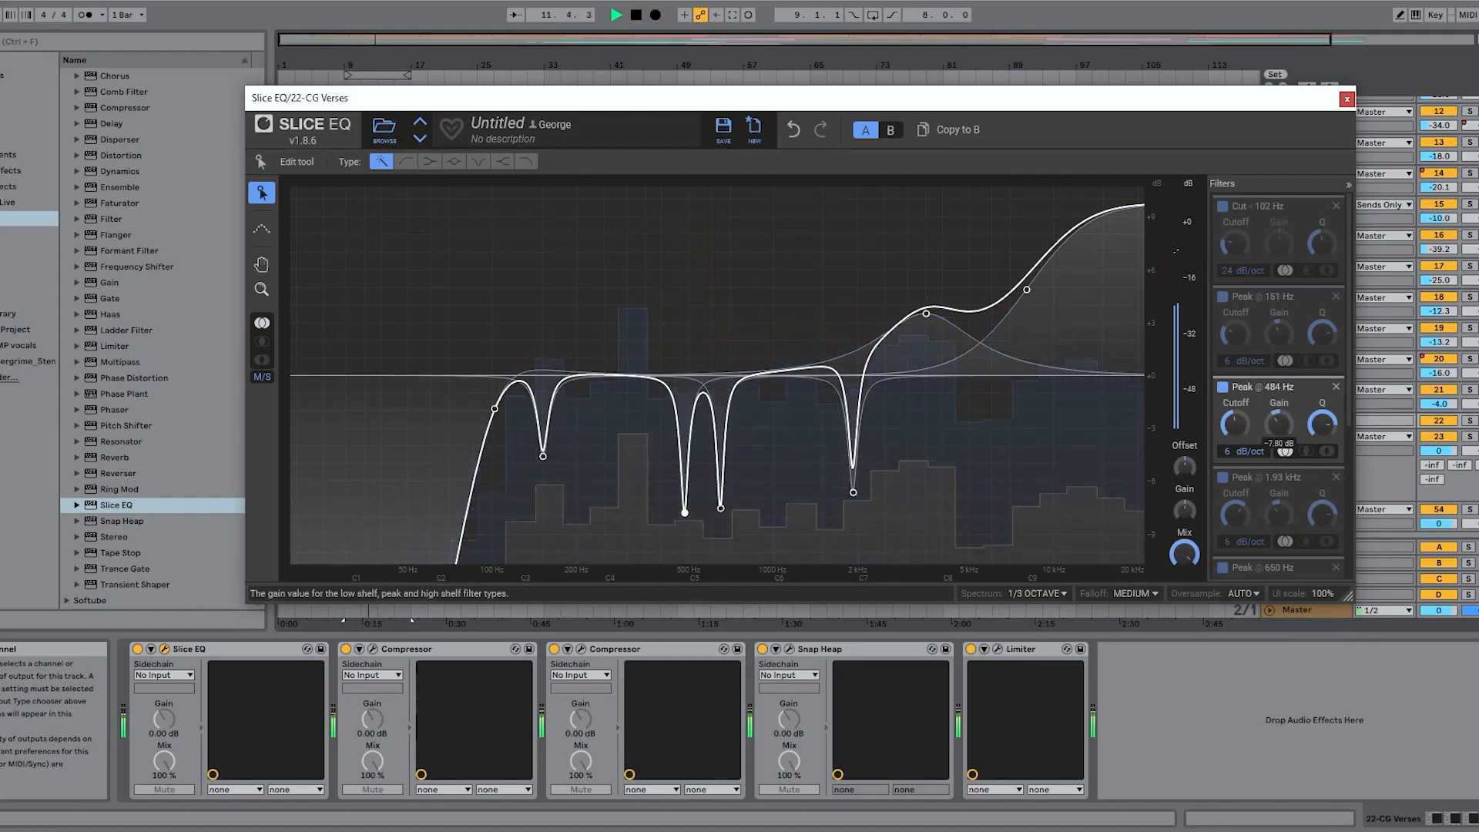
key(space)
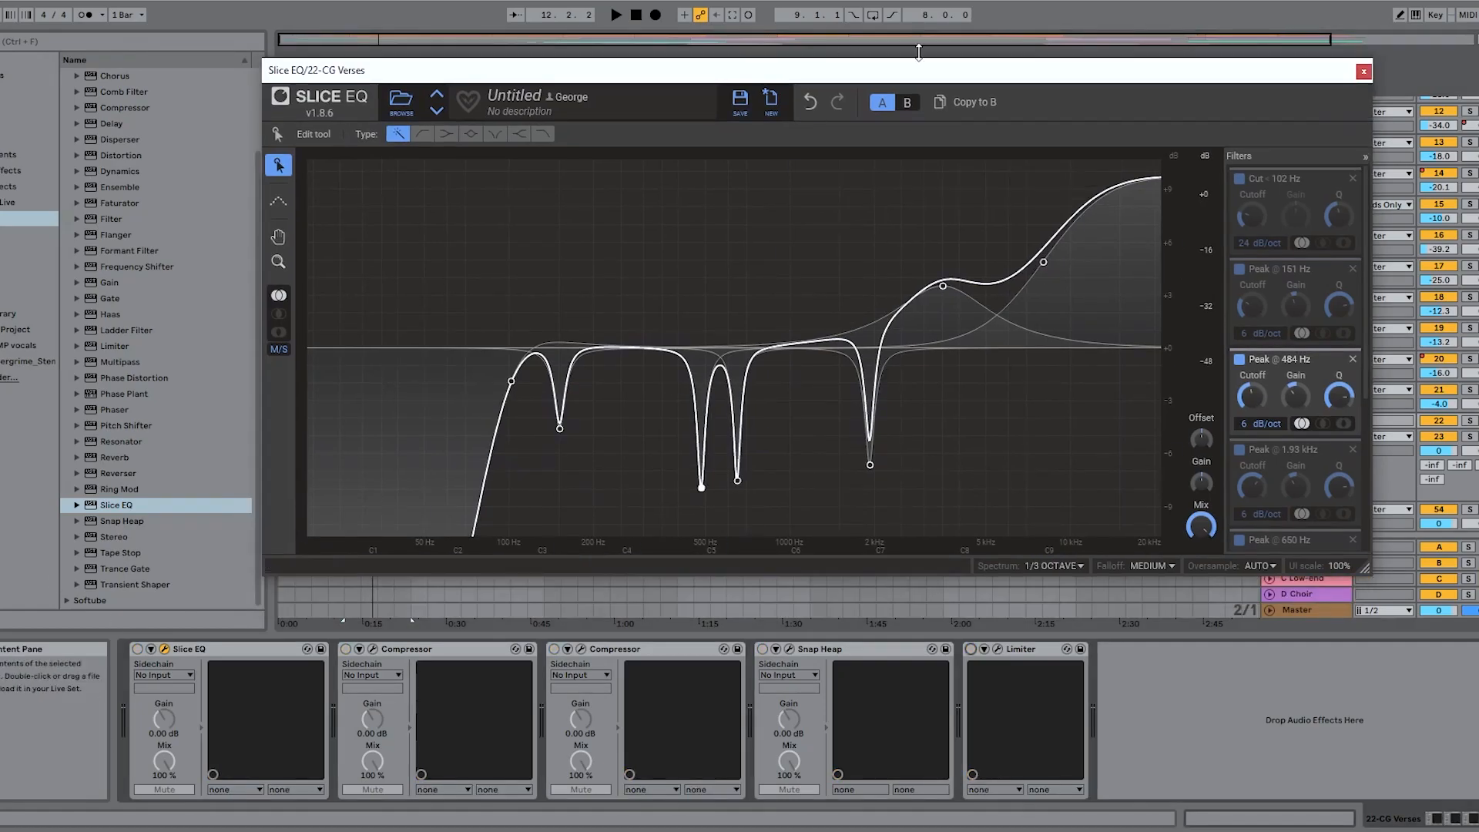
Step: Solo the Hybrid MP voc group, and audition it with the effects bypassed and with only Slice EQ enabled
drag(1112, 69, 1002, 67)
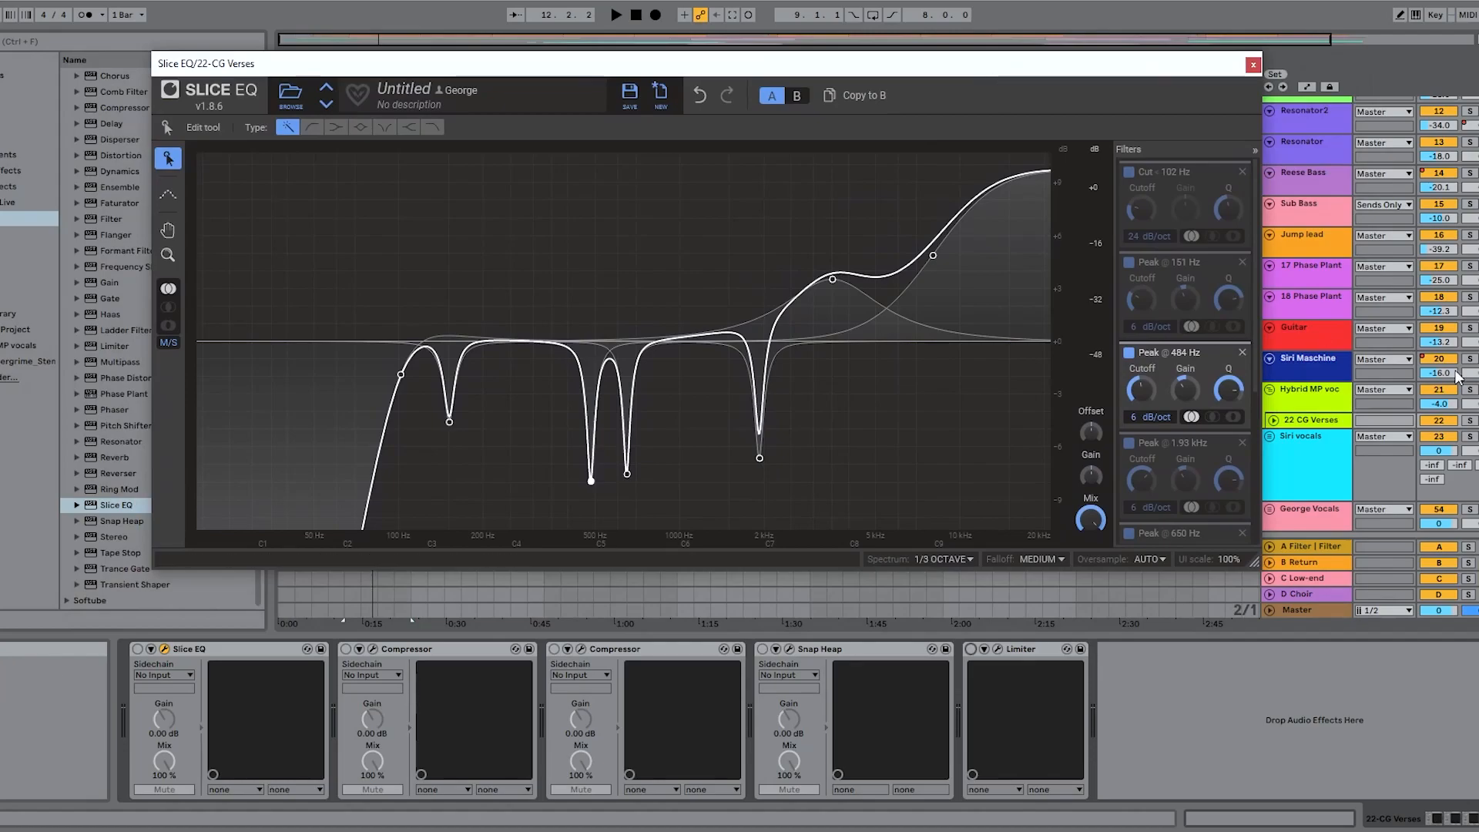
click(1470, 390)
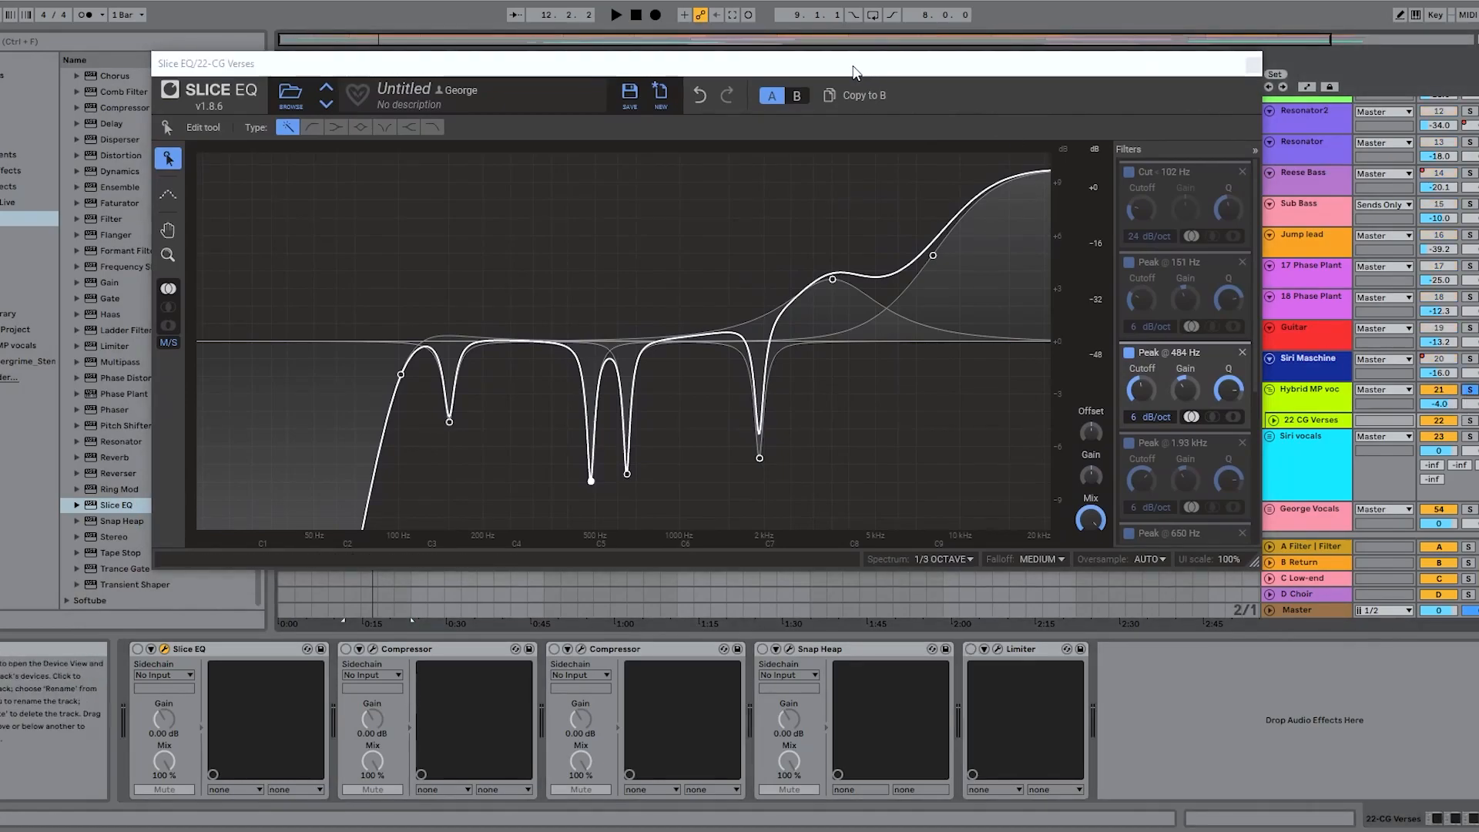
key(space)
click(139, 650)
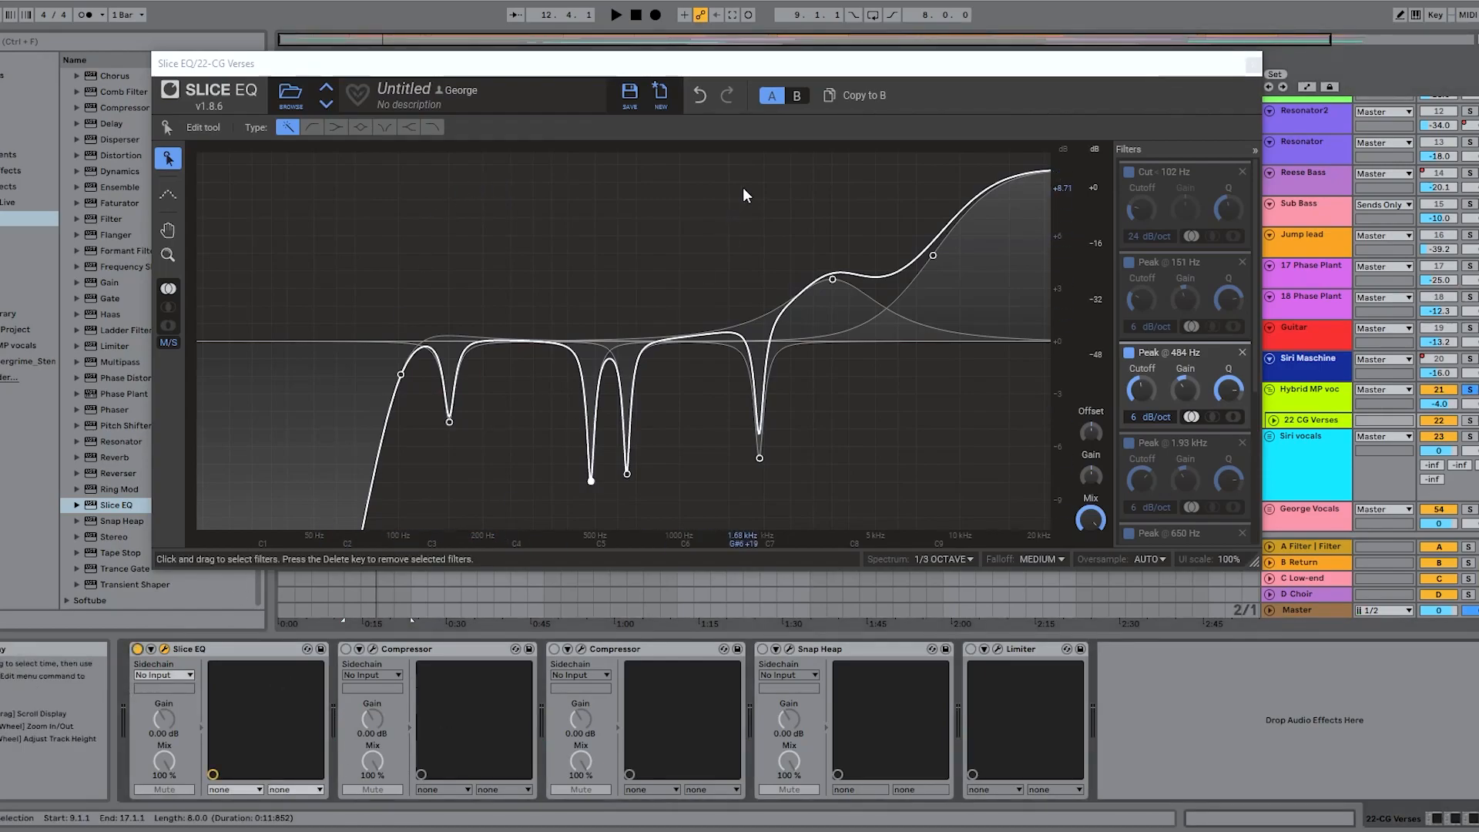
key(space)
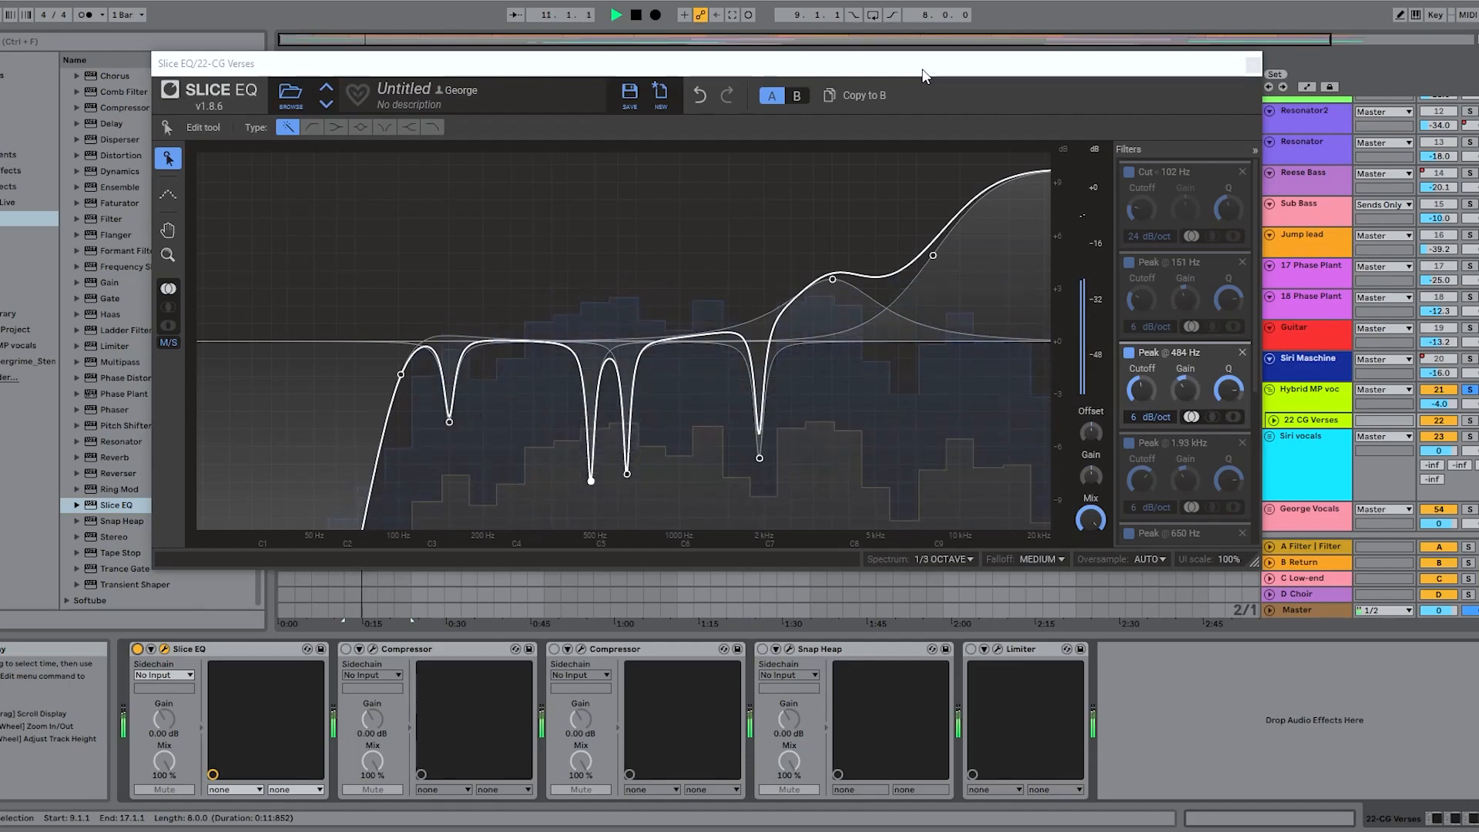
Step: Close the CG Verses Slice EQ window, move the eight-bar loop to start at bar 33, and start playback there
key(space)
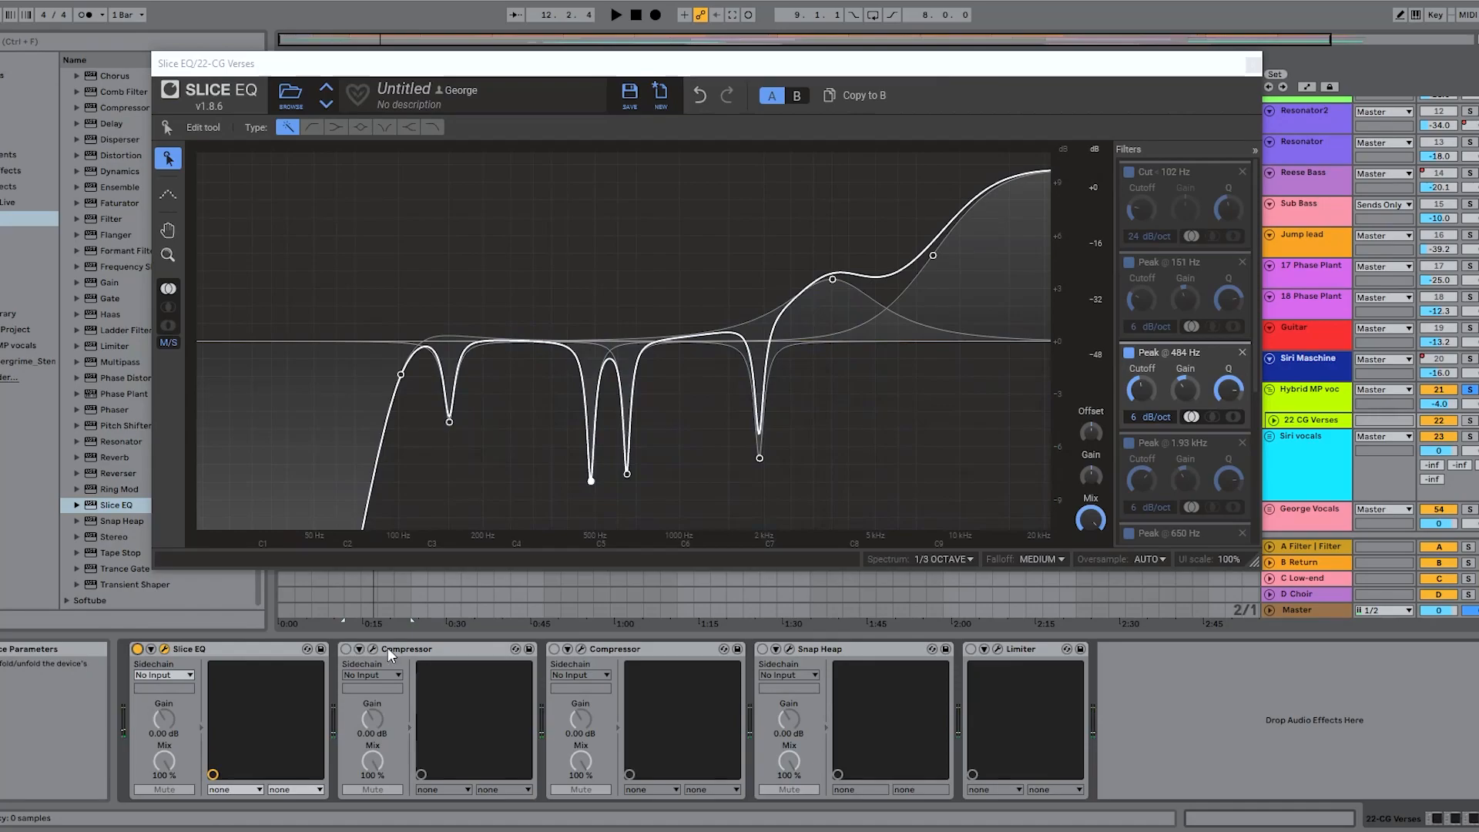
click(387, 649)
click(1253, 65)
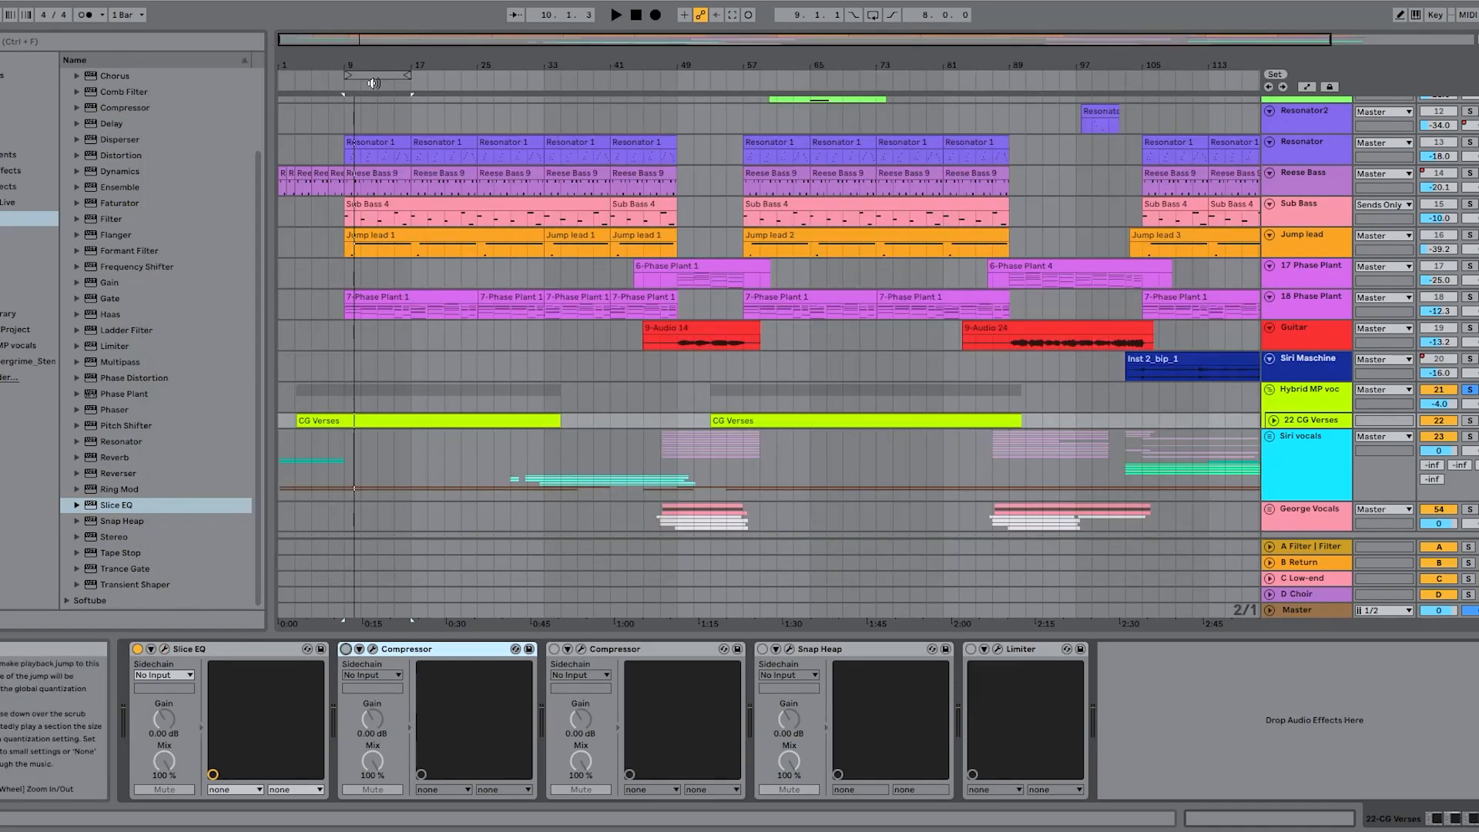
drag(392, 75, 590, 79)
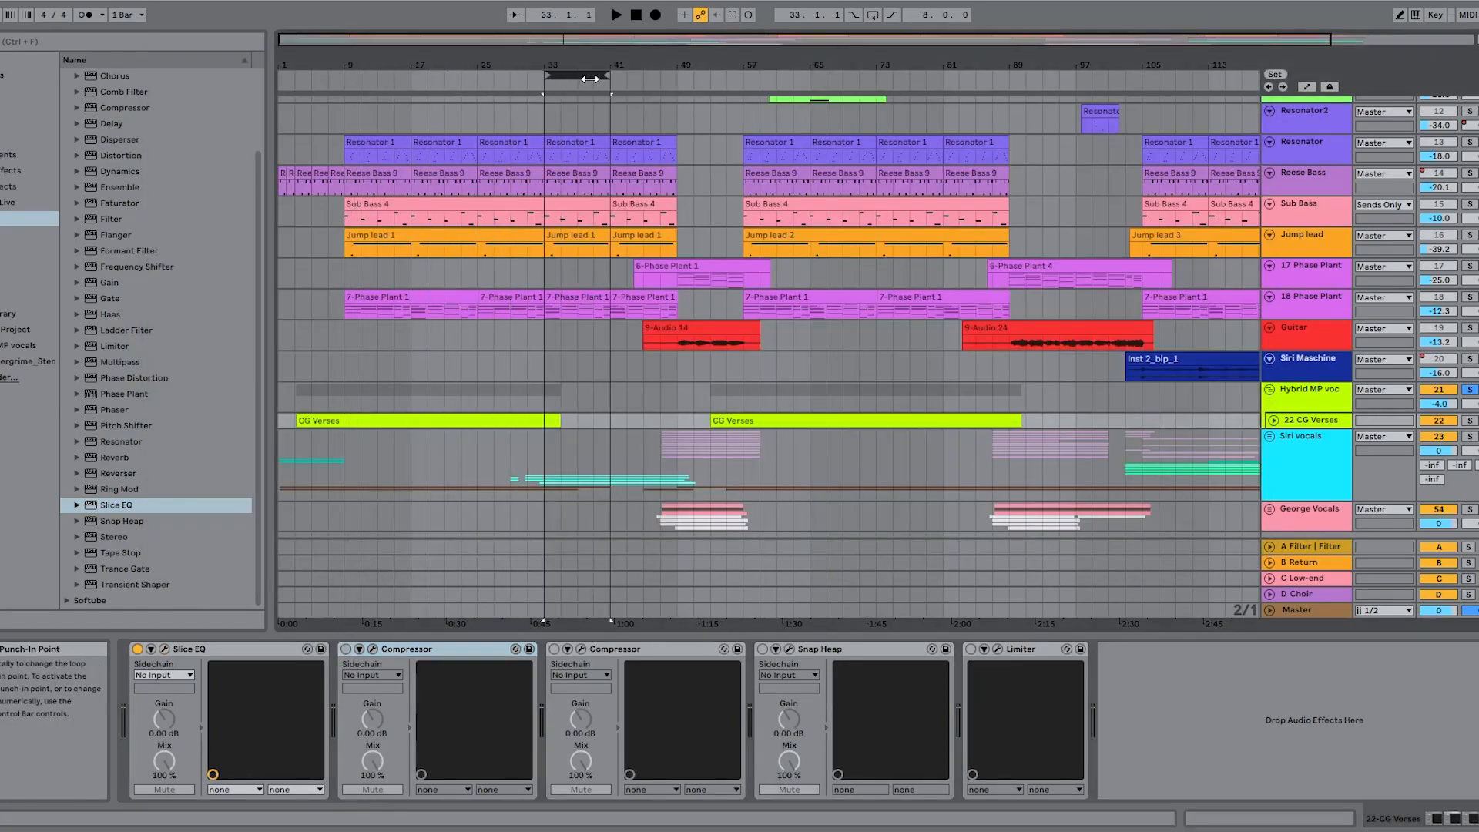
key(space)
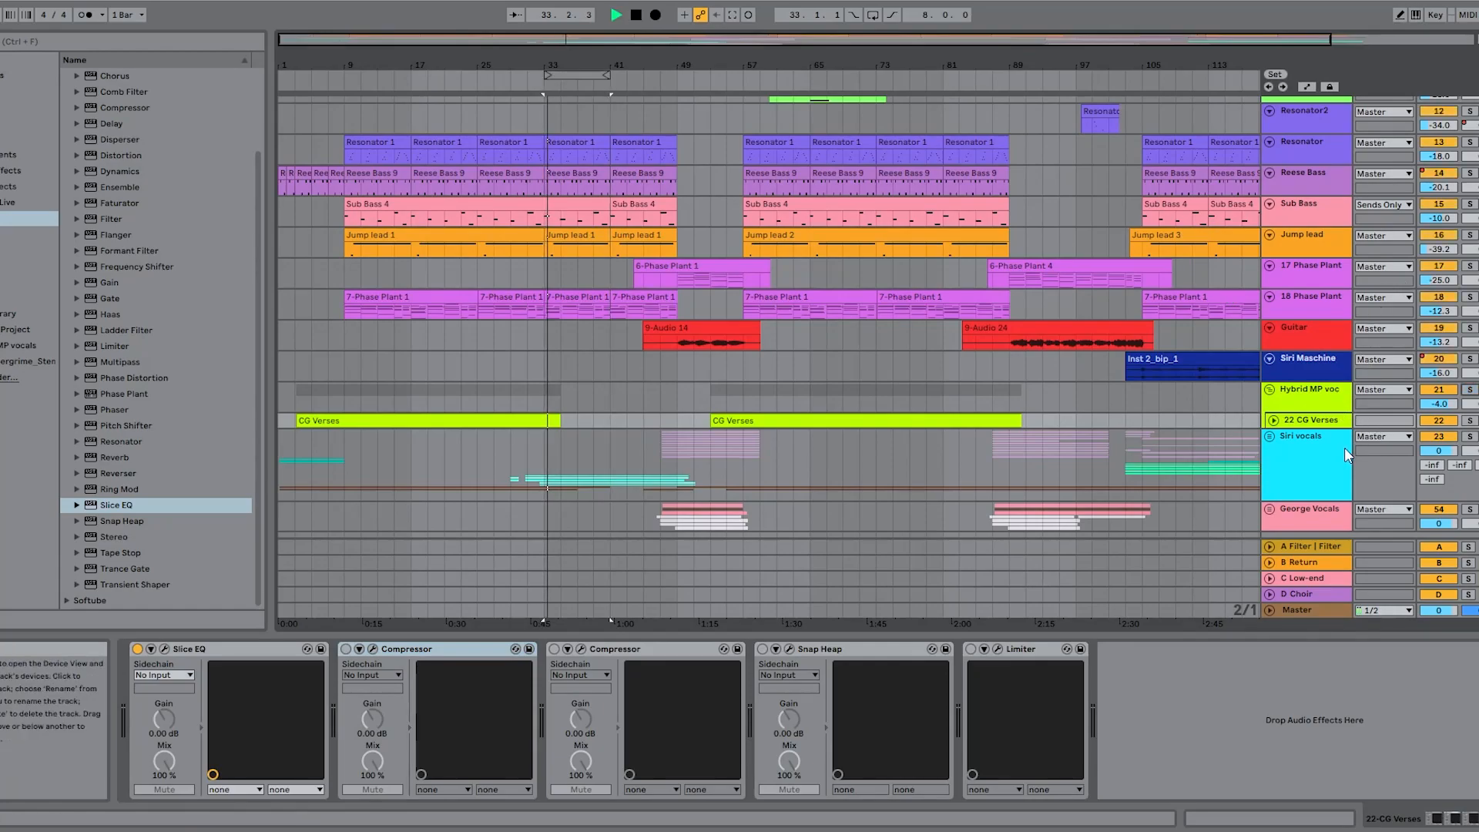
Step: Unfold the Siri vocals group and its Leads subgroup, and open the Slice EQ on Leads
click(1306, 441)
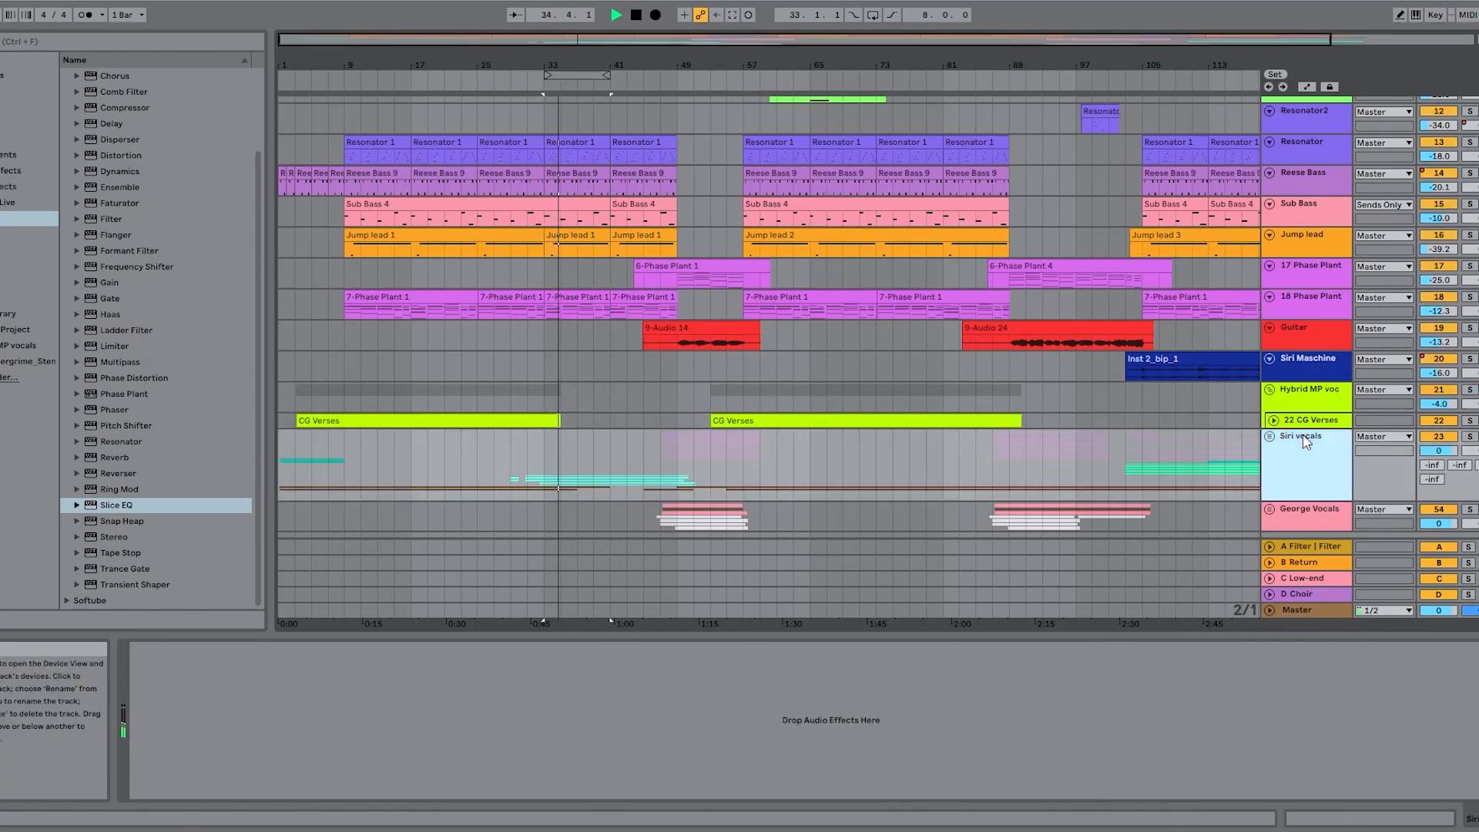
click(1270, 437)
scroll(1279, 463, down, 2)
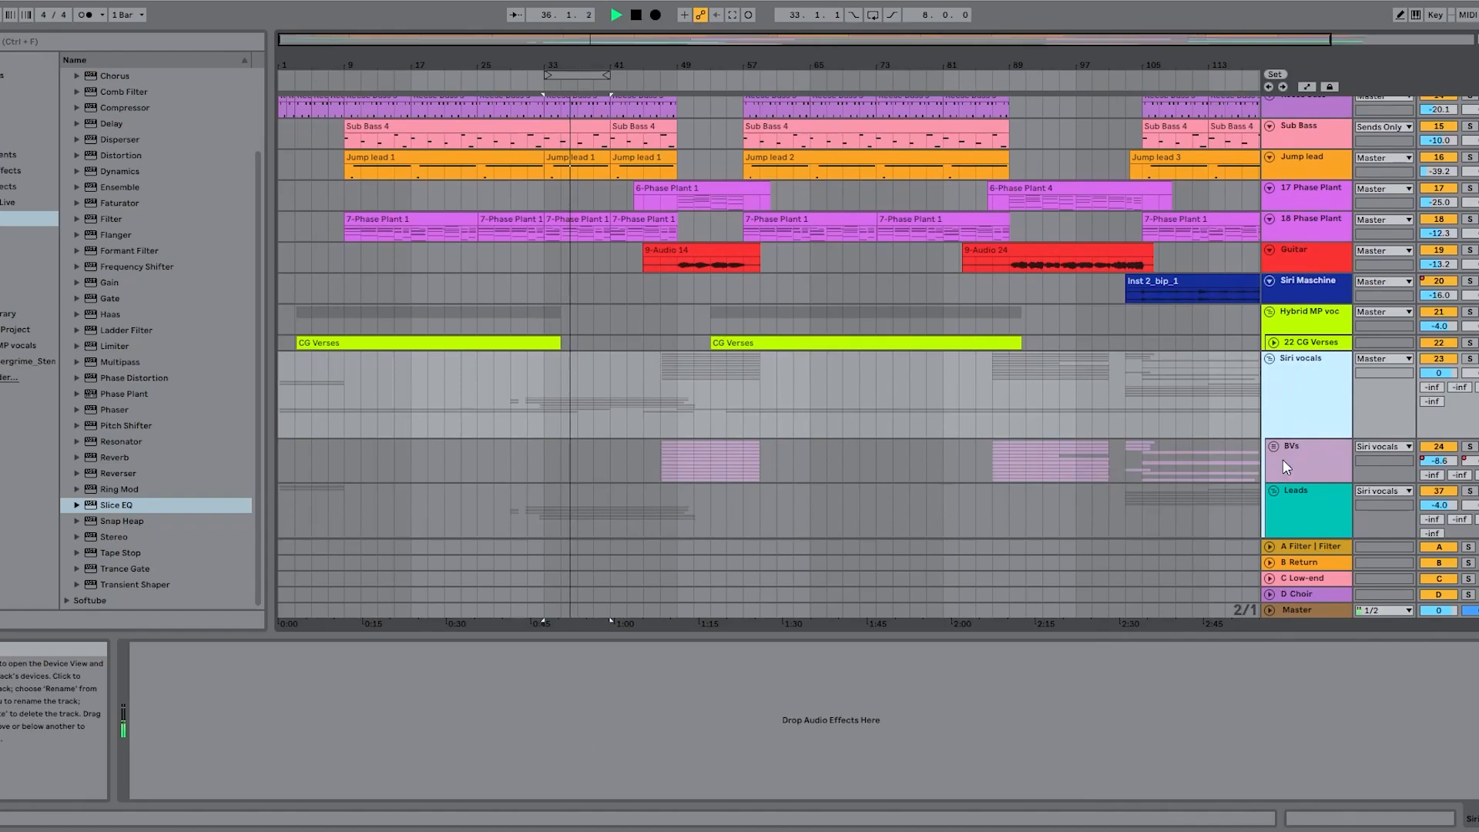
click(1270, 490)
click(1308, 474)
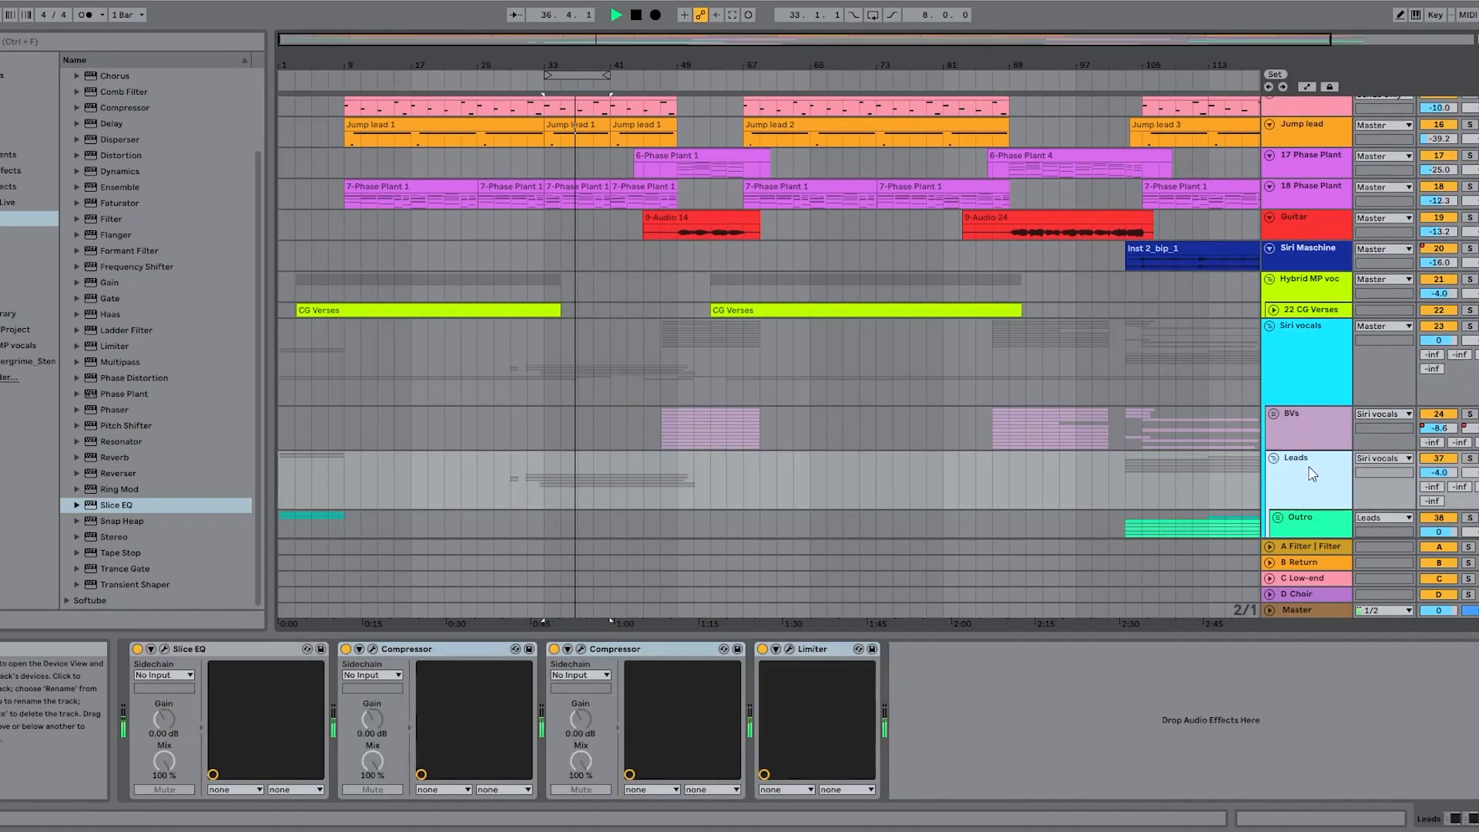
click(164, 649)
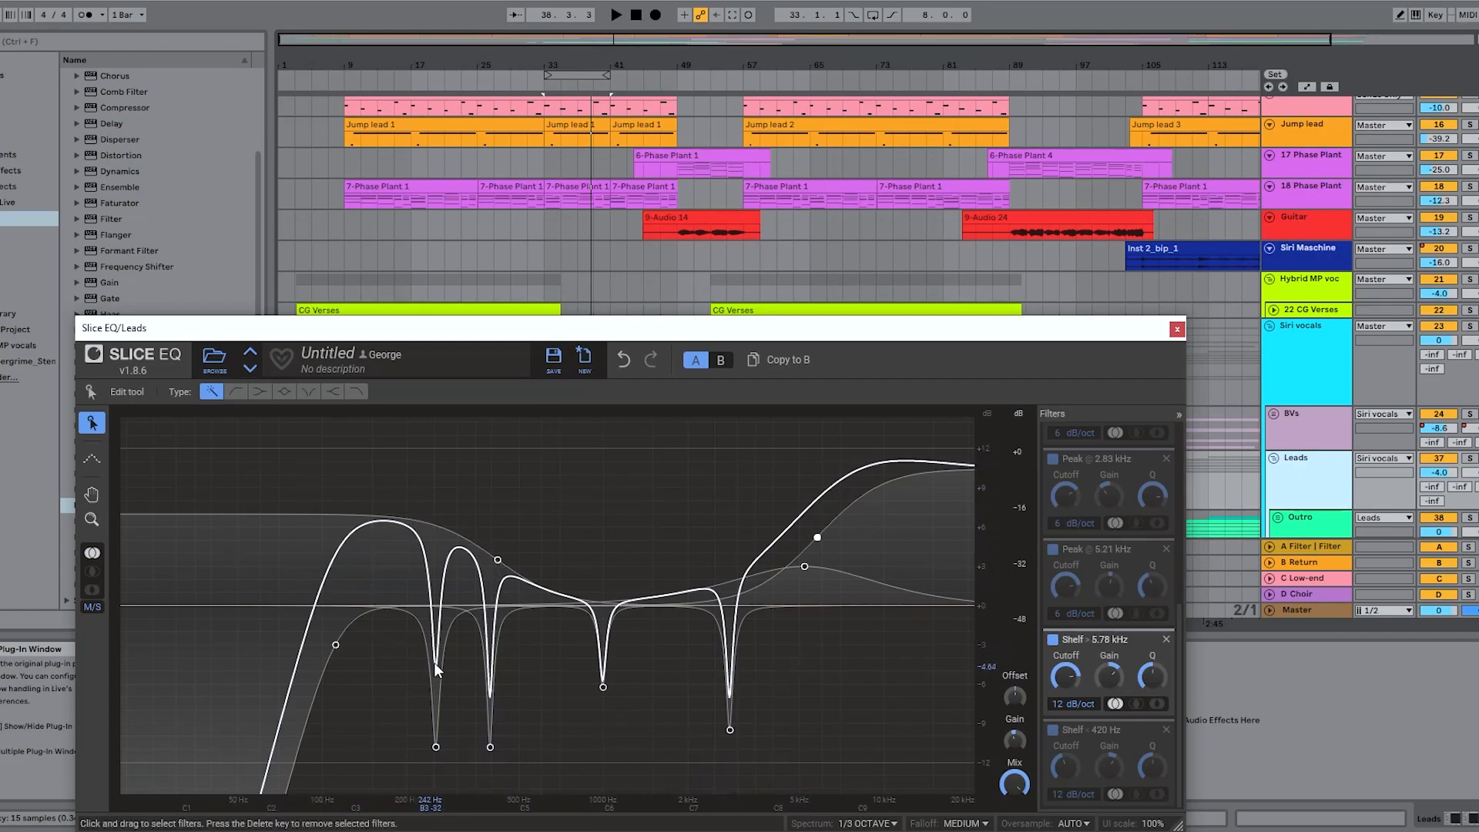
Step: Audition the Leads vocals with all effects bypassed and with only Slice EQ enabled
drag(735, 332, 872, 90)
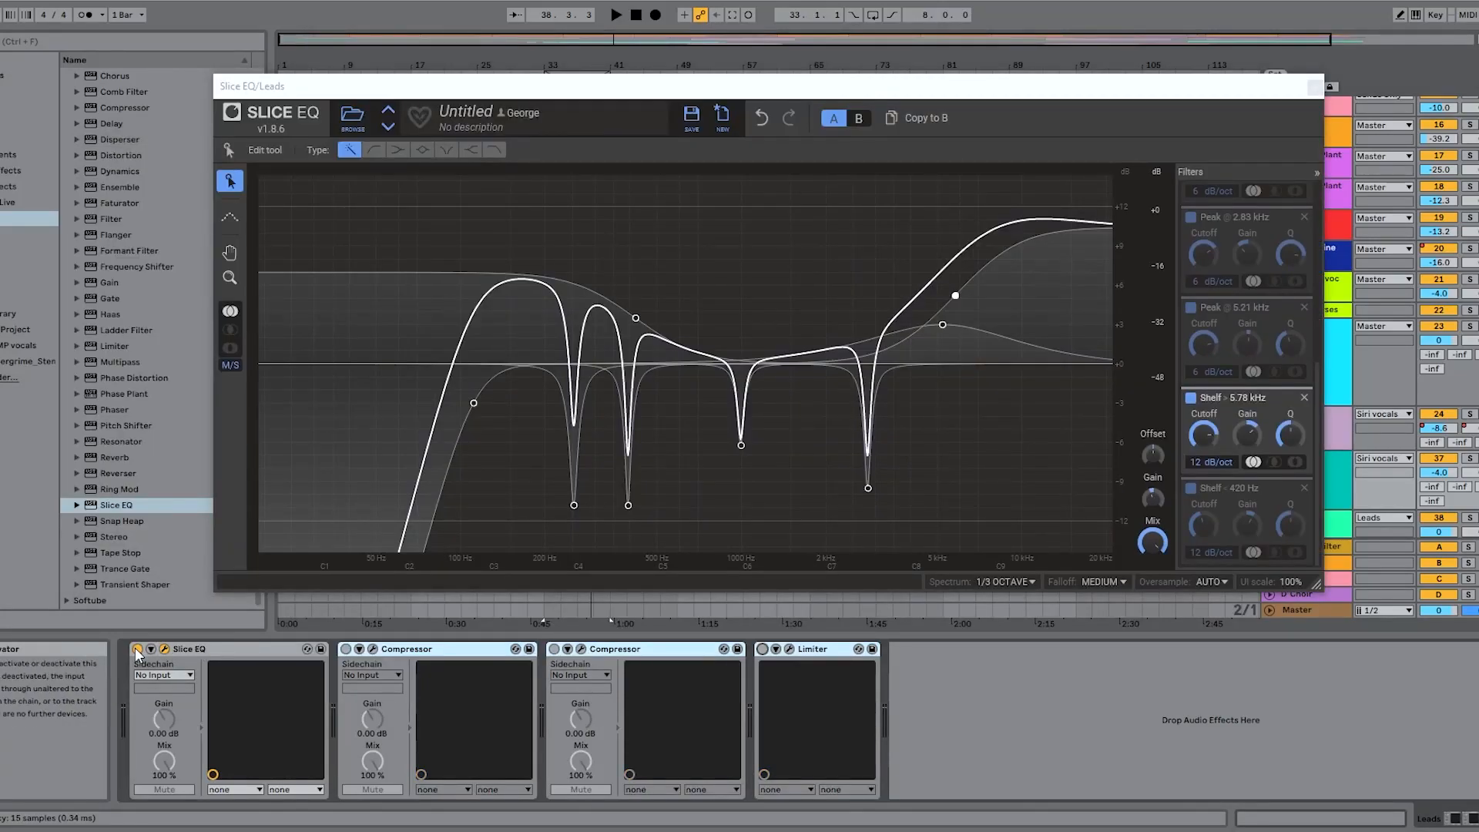
click(138, 650)
key(space)
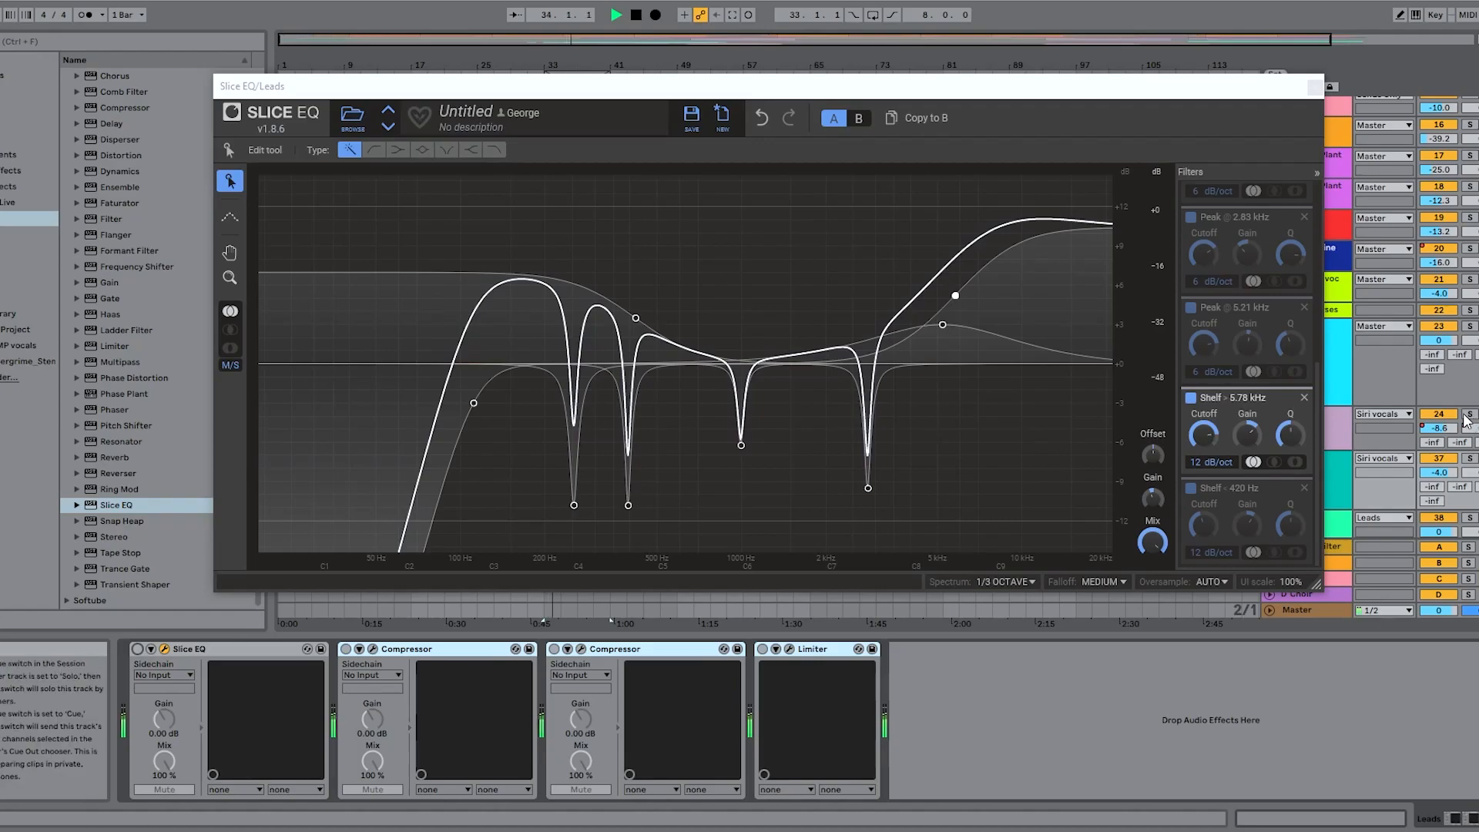
click(138, 650)
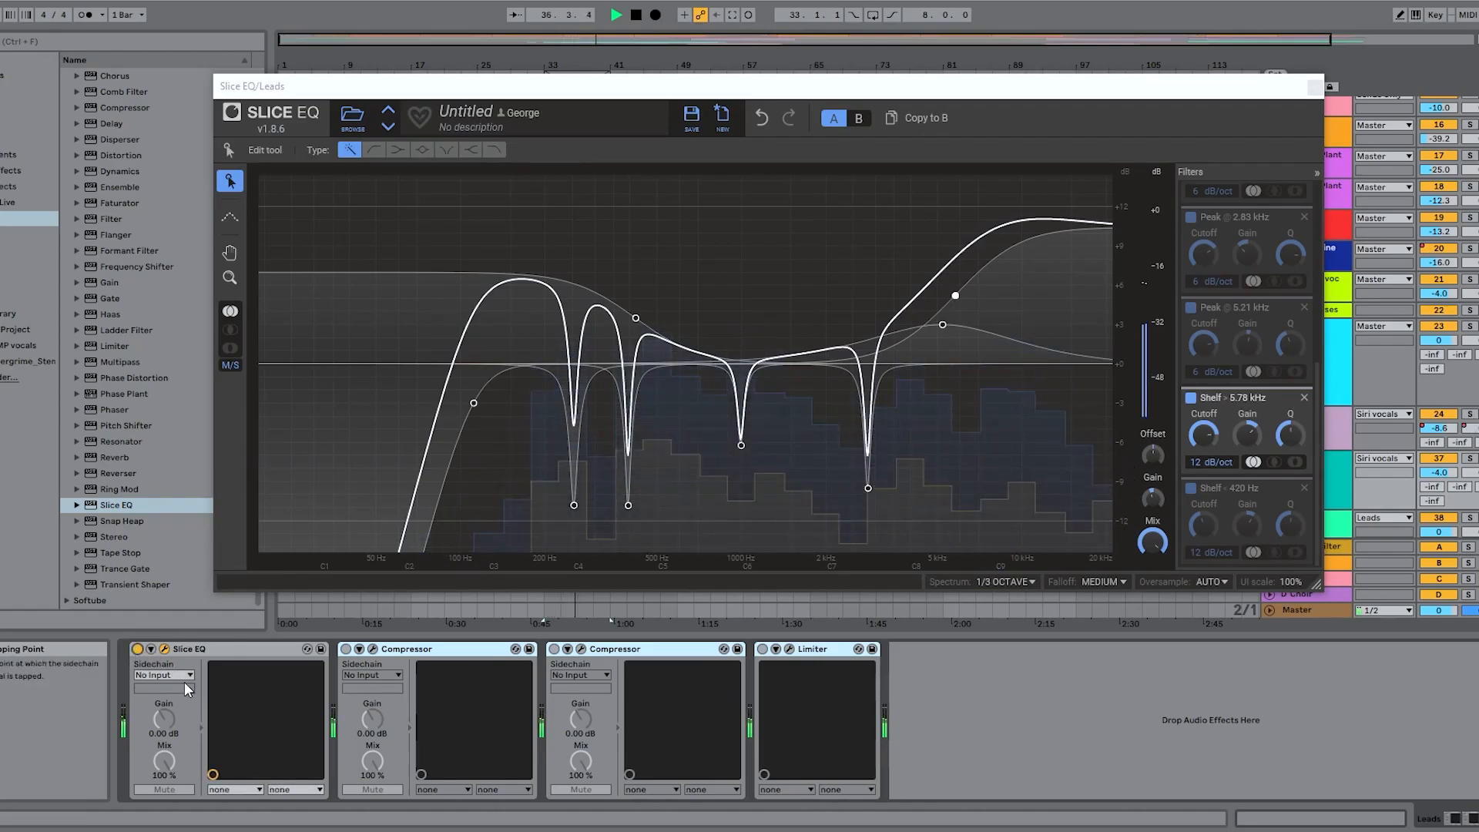
key(space)
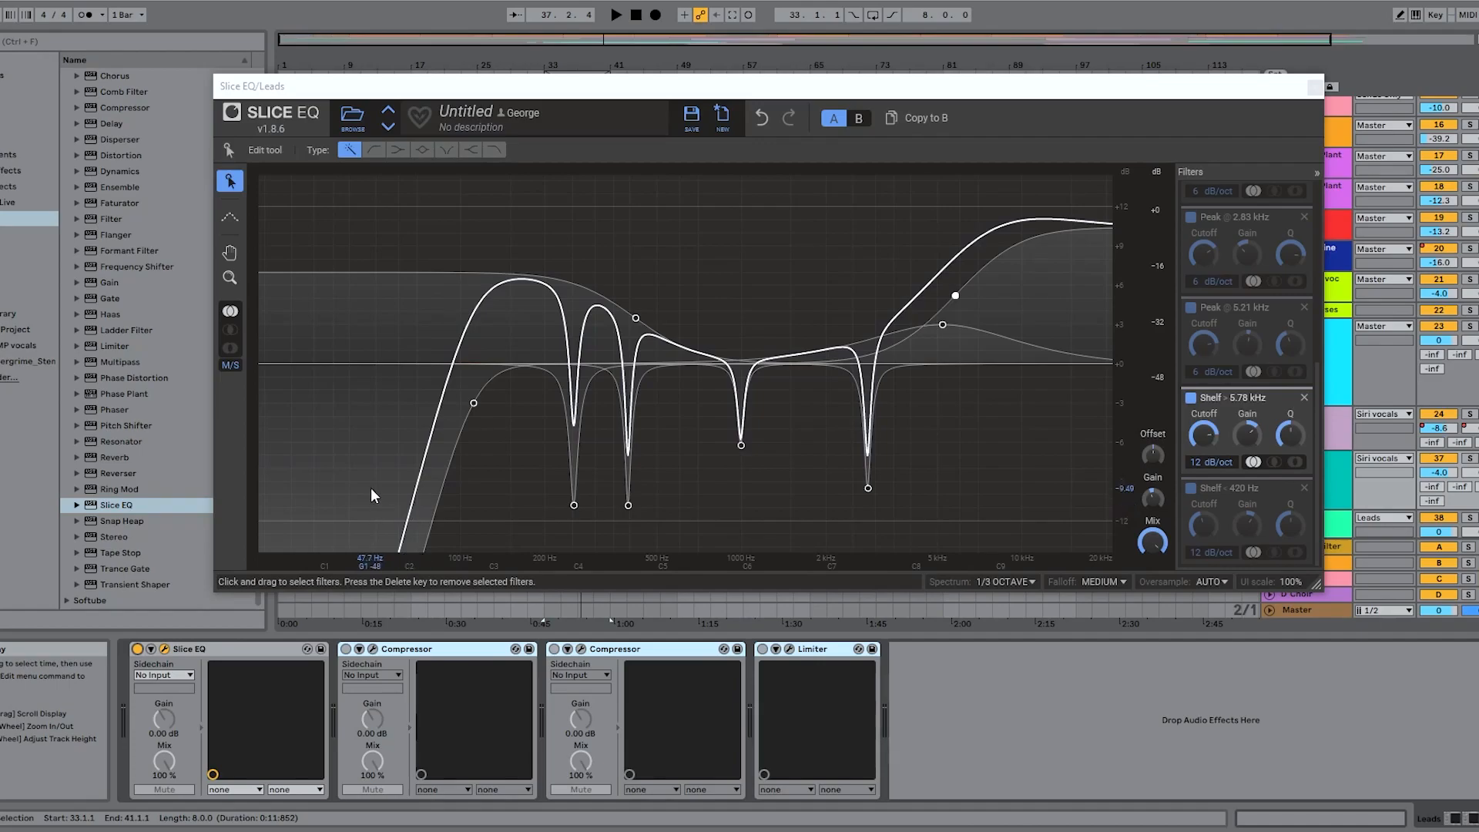
Step: Enable and open the first Compressor on Leads, and compare the vocals with it bypassed and active
key(space)
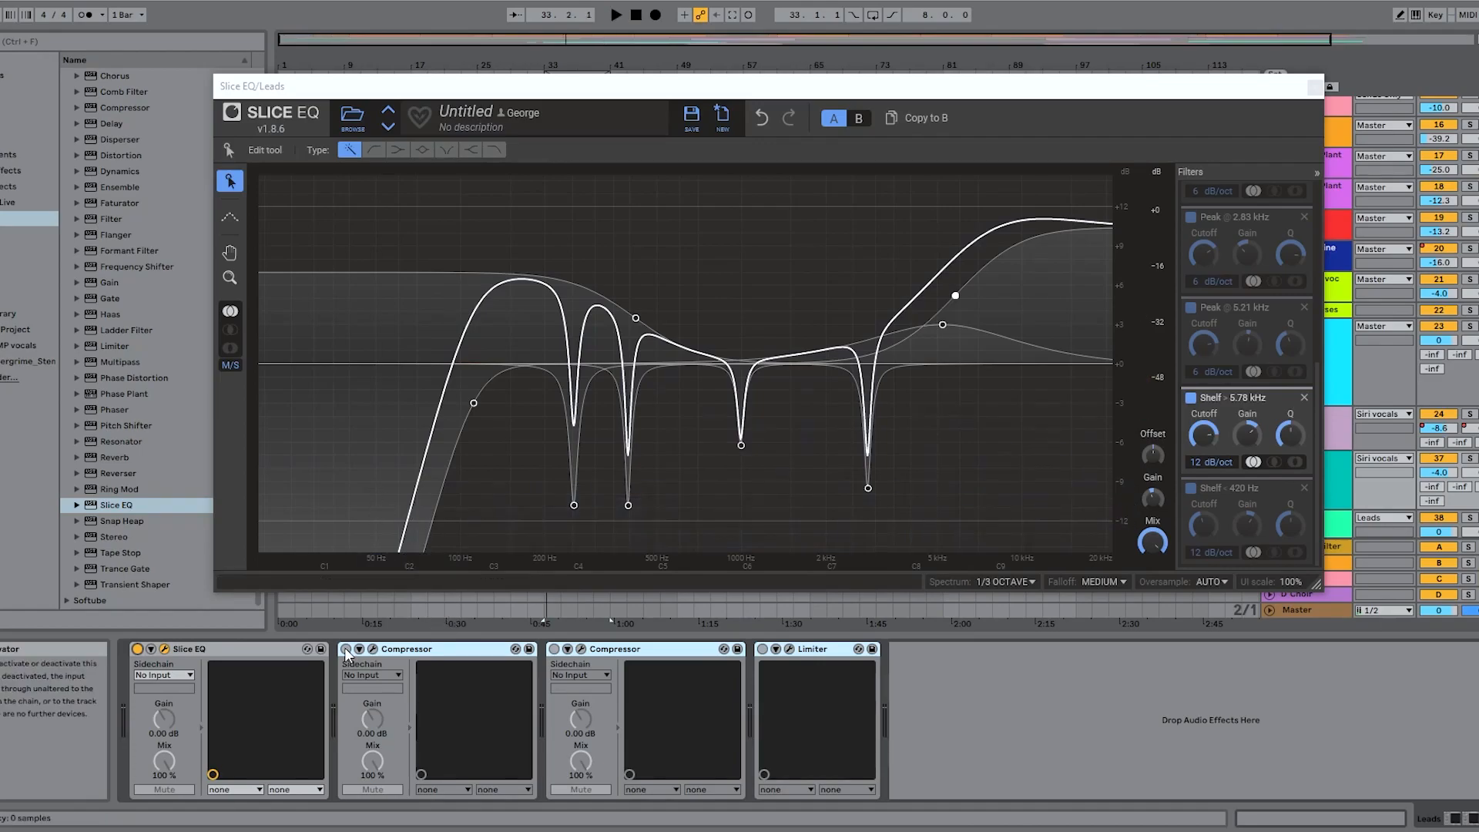
click(346, 649)
click(373, 650)
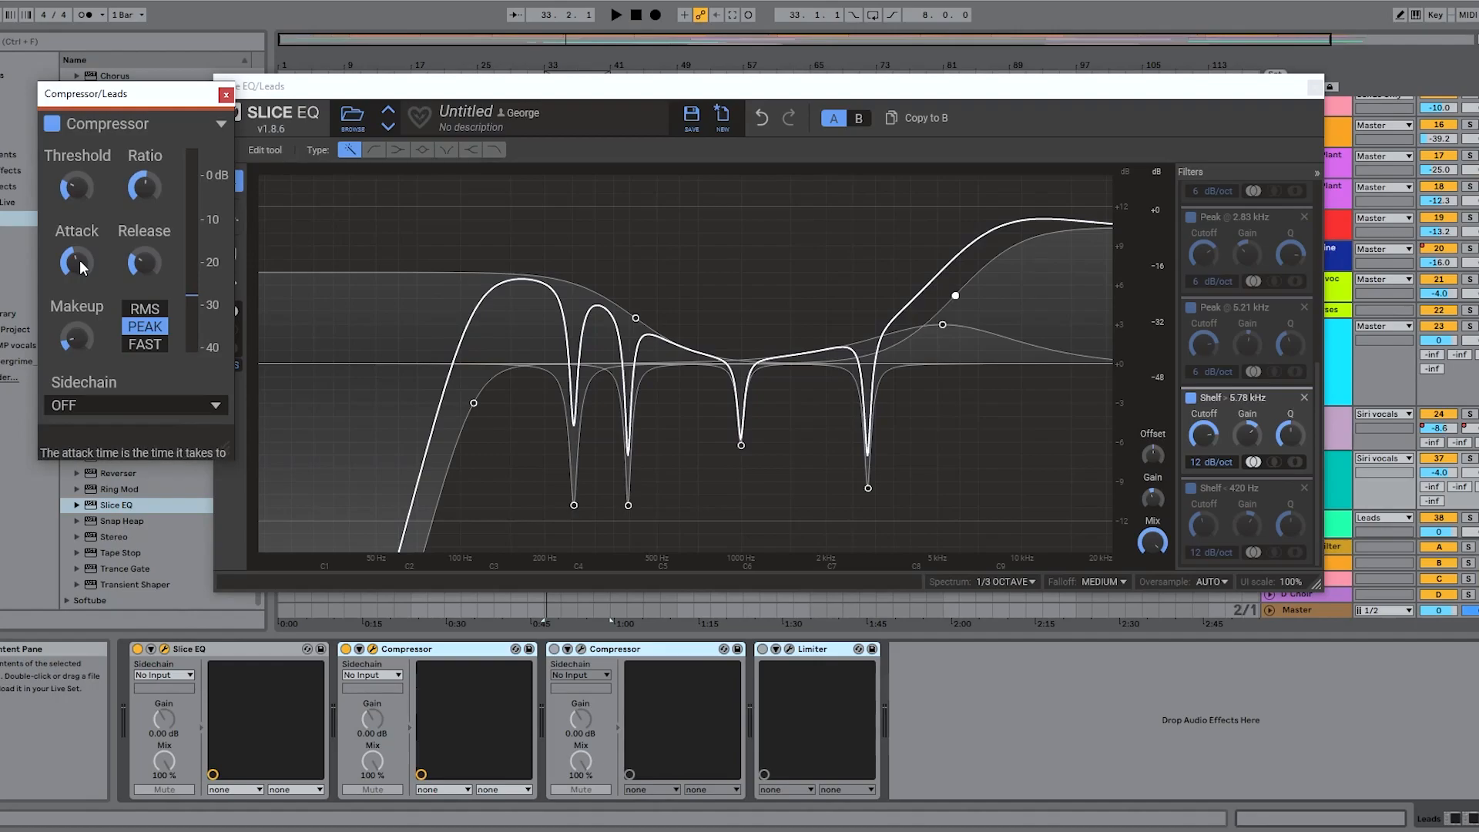
key(space)
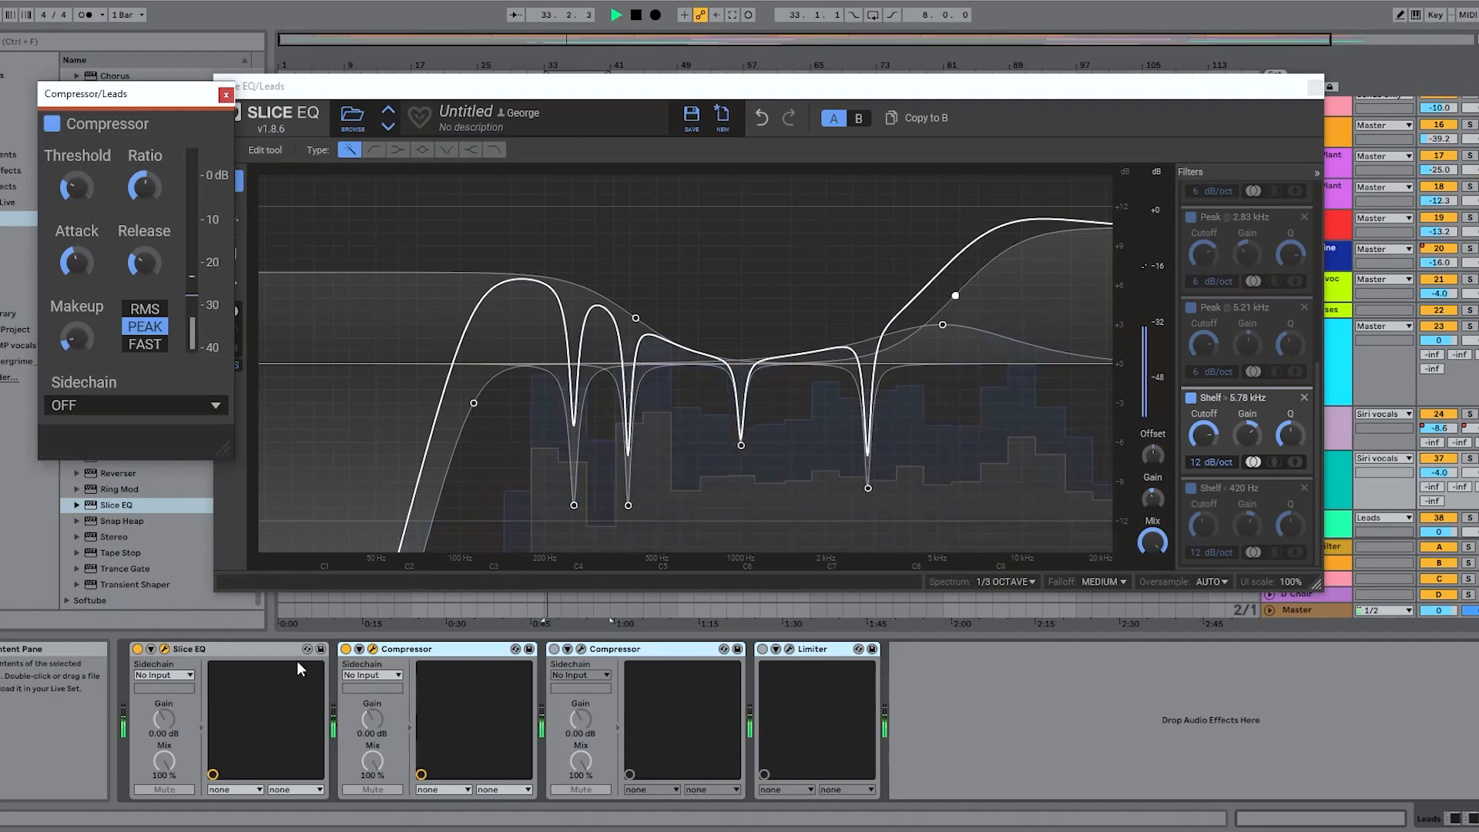
click(345, 649)
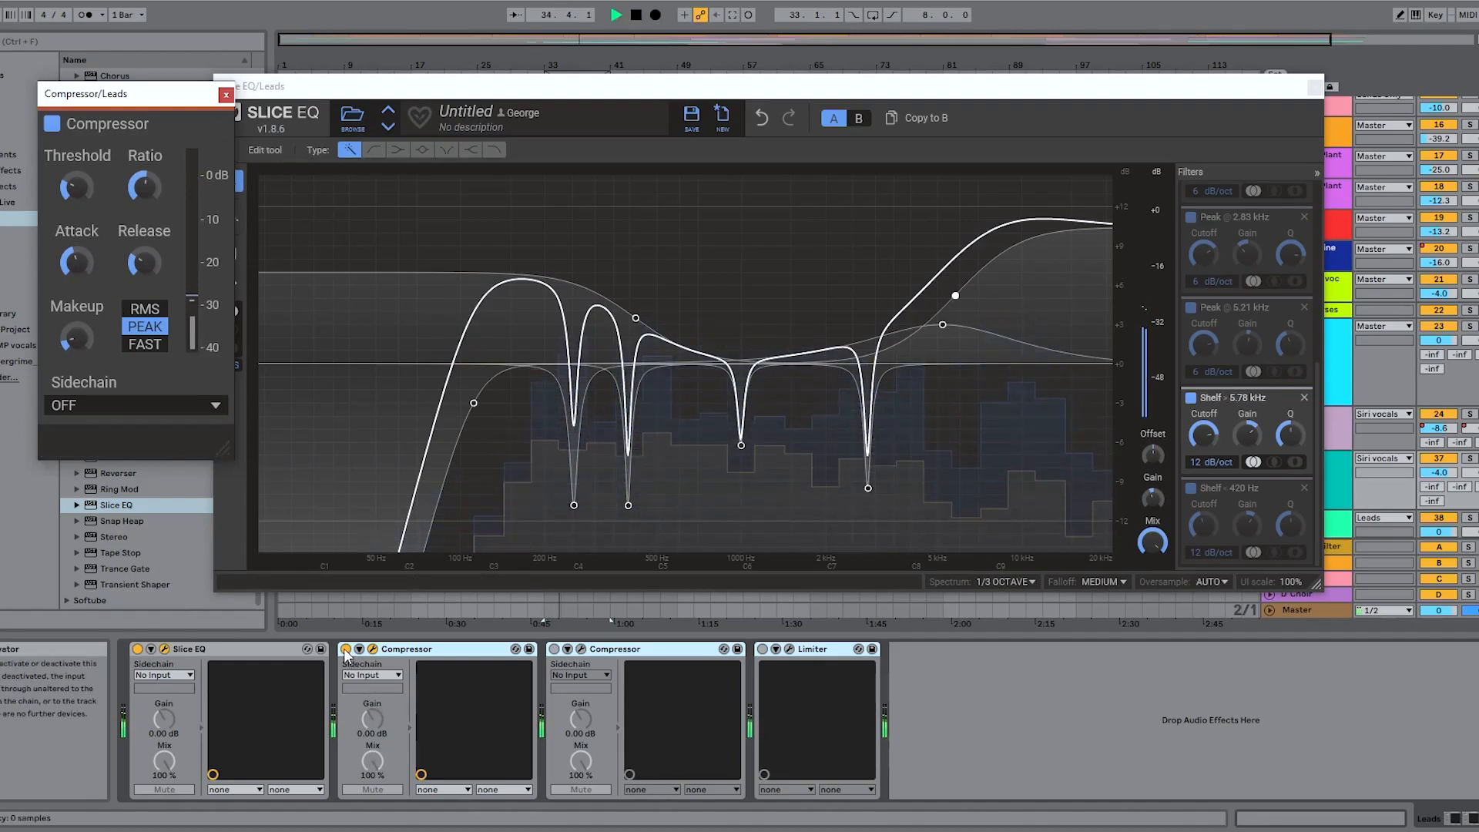
click(345, 650)
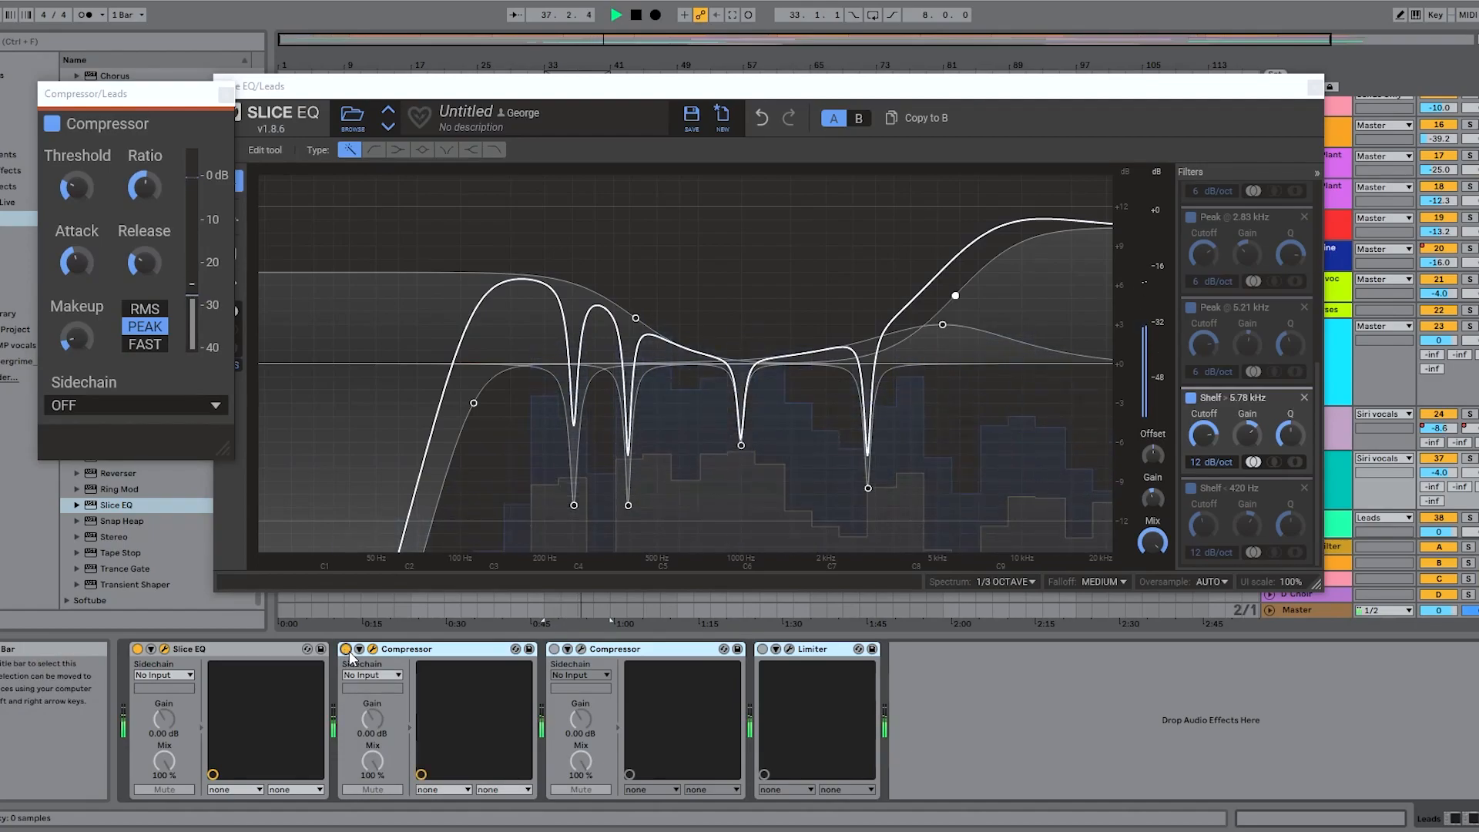
key(space)
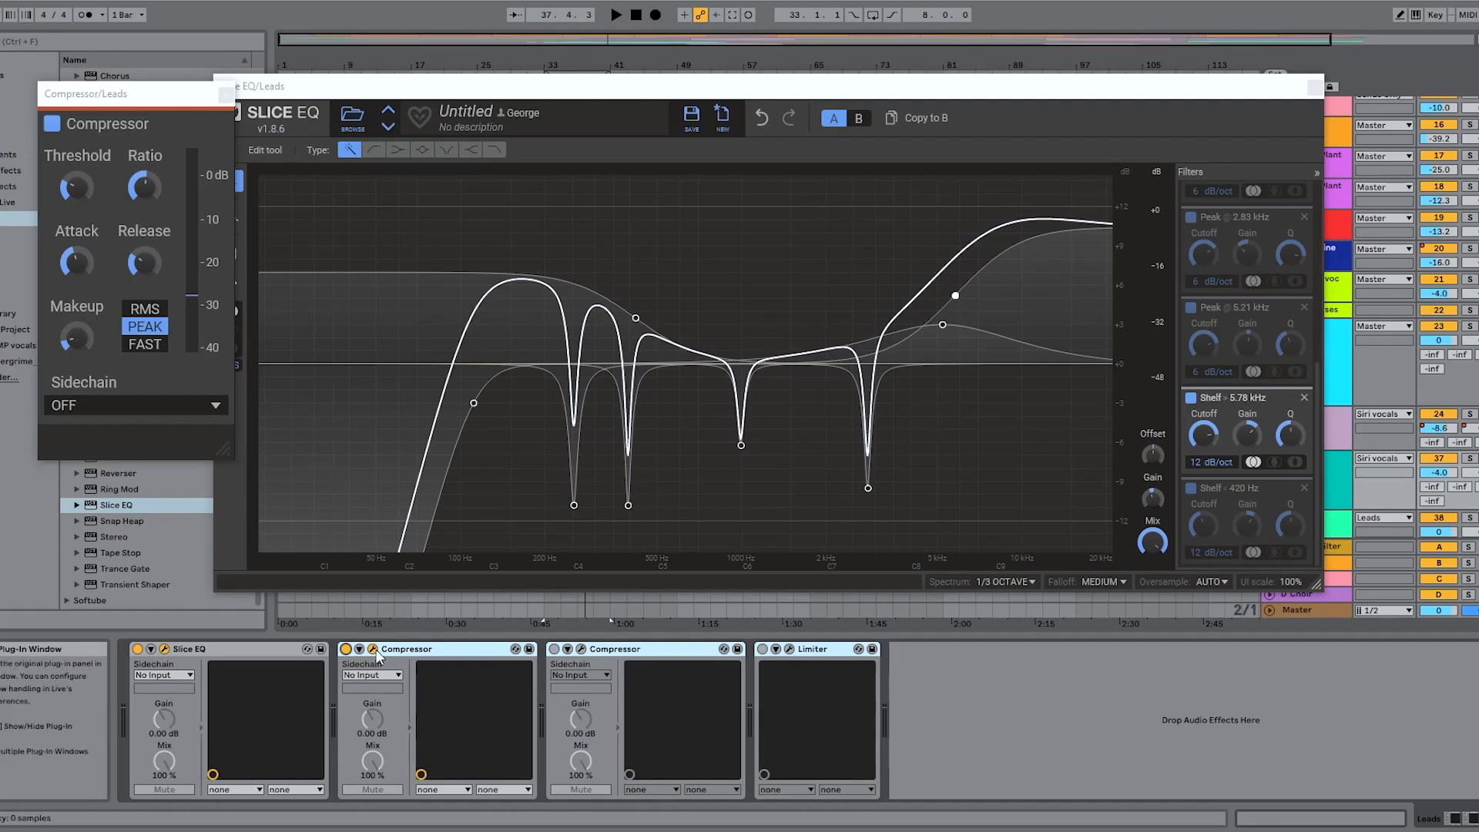
Step: Enable and open the second Compressor on Leads, and compare the vocals with it active and bypassed, leaving it on
click(554, 649)
click(581, 649)
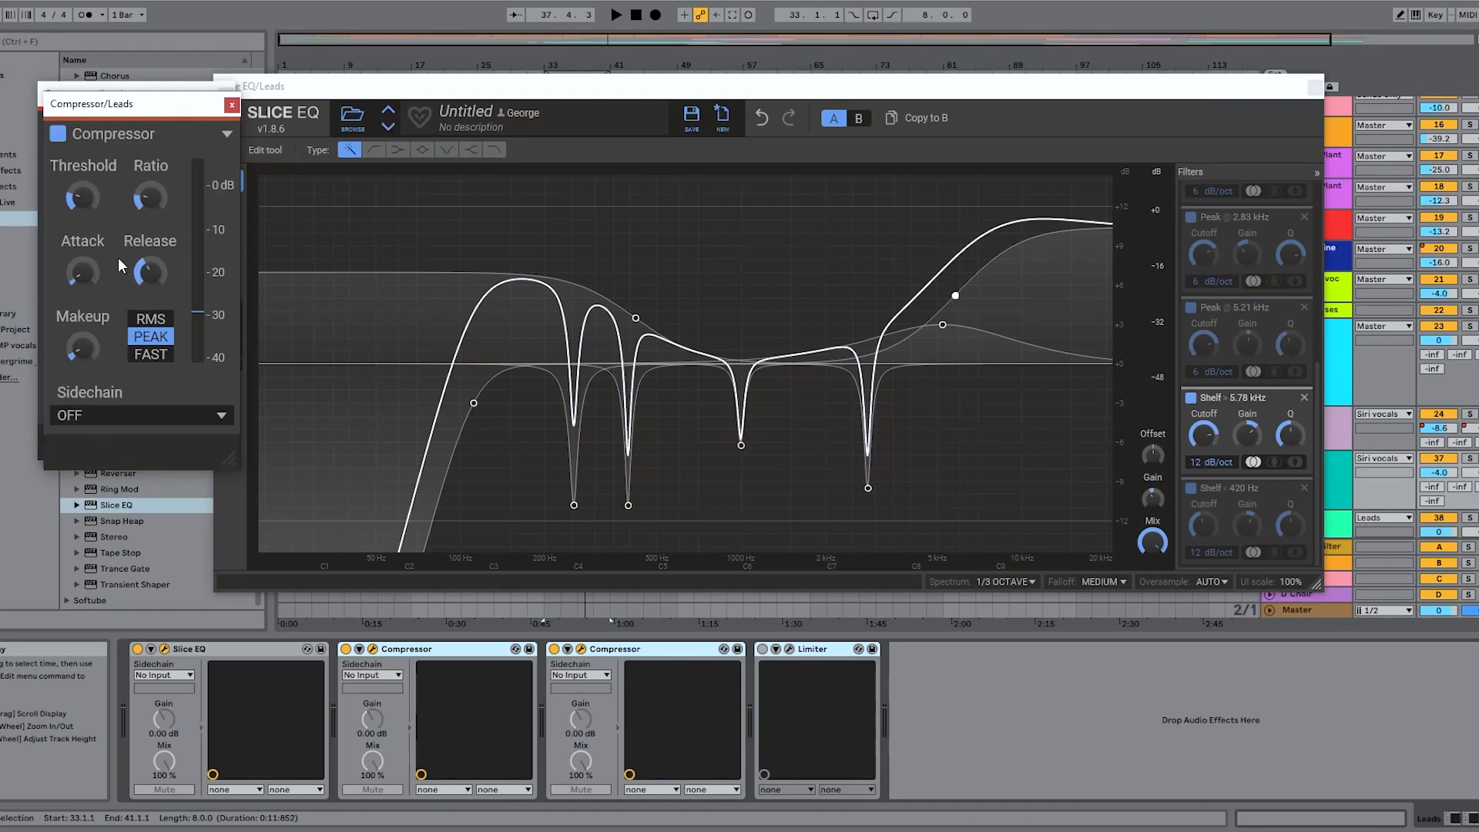
key(space)
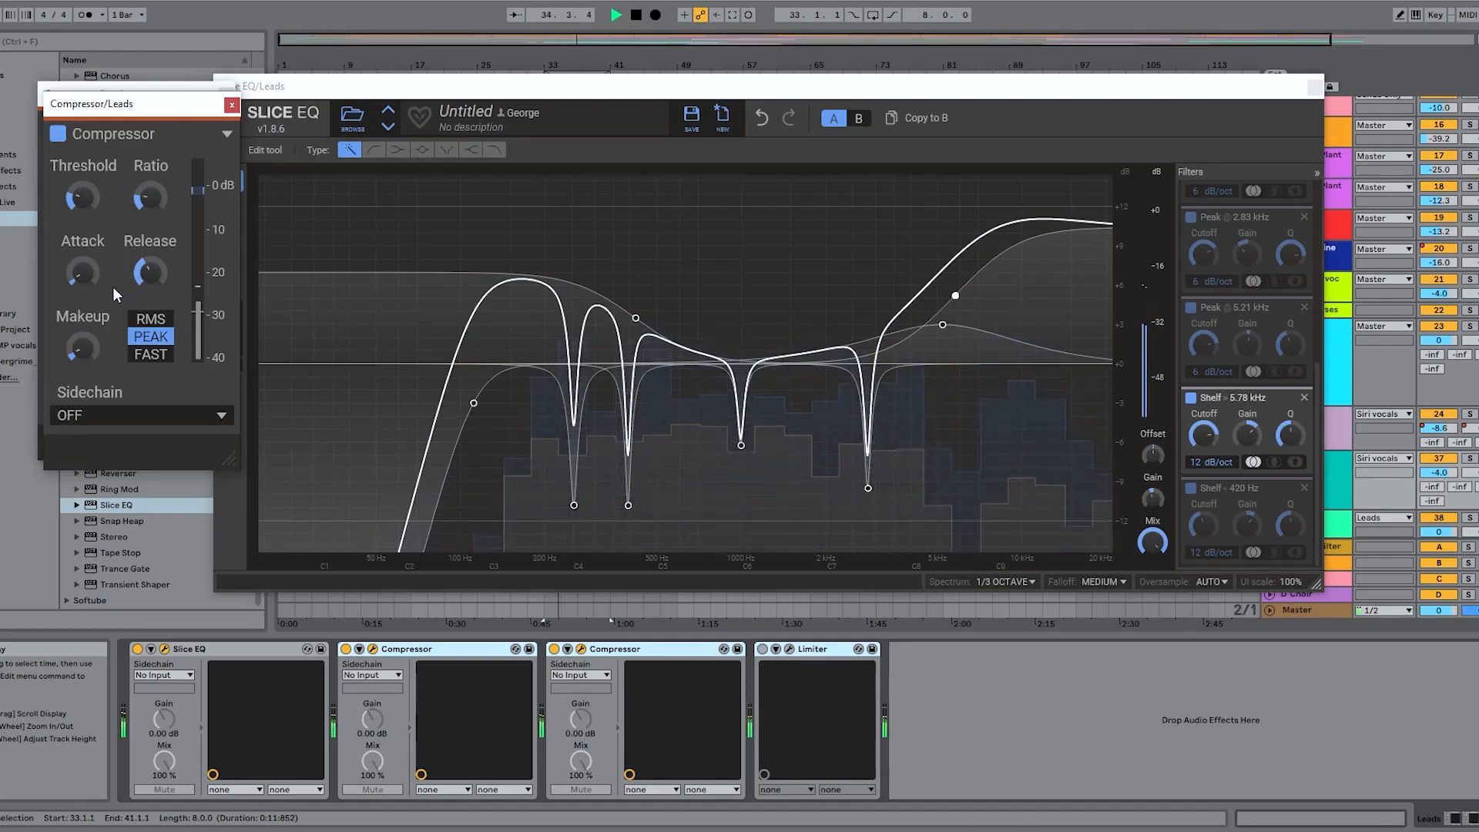
key(space)
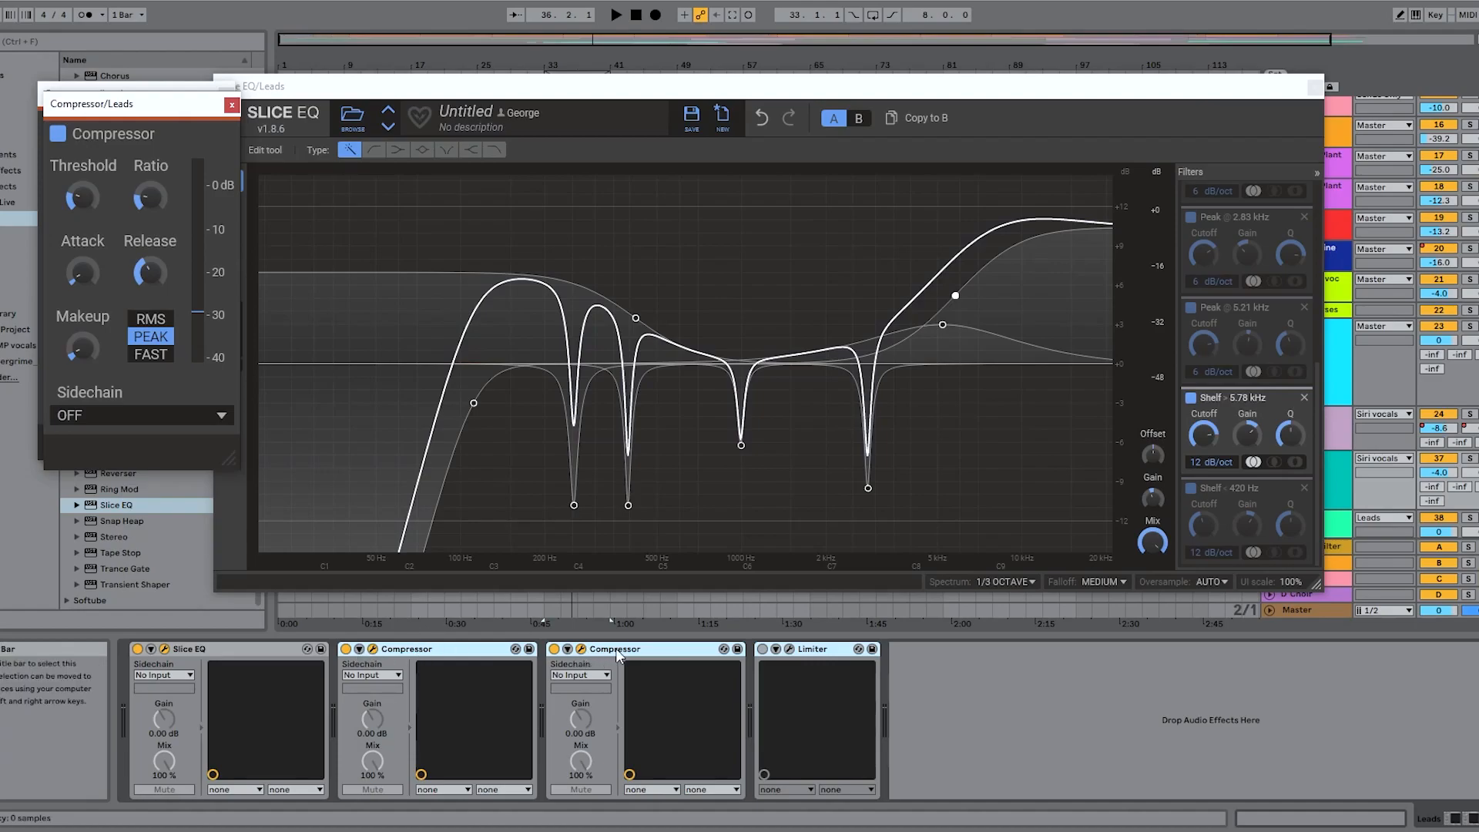
click(554, 649)
key(space)
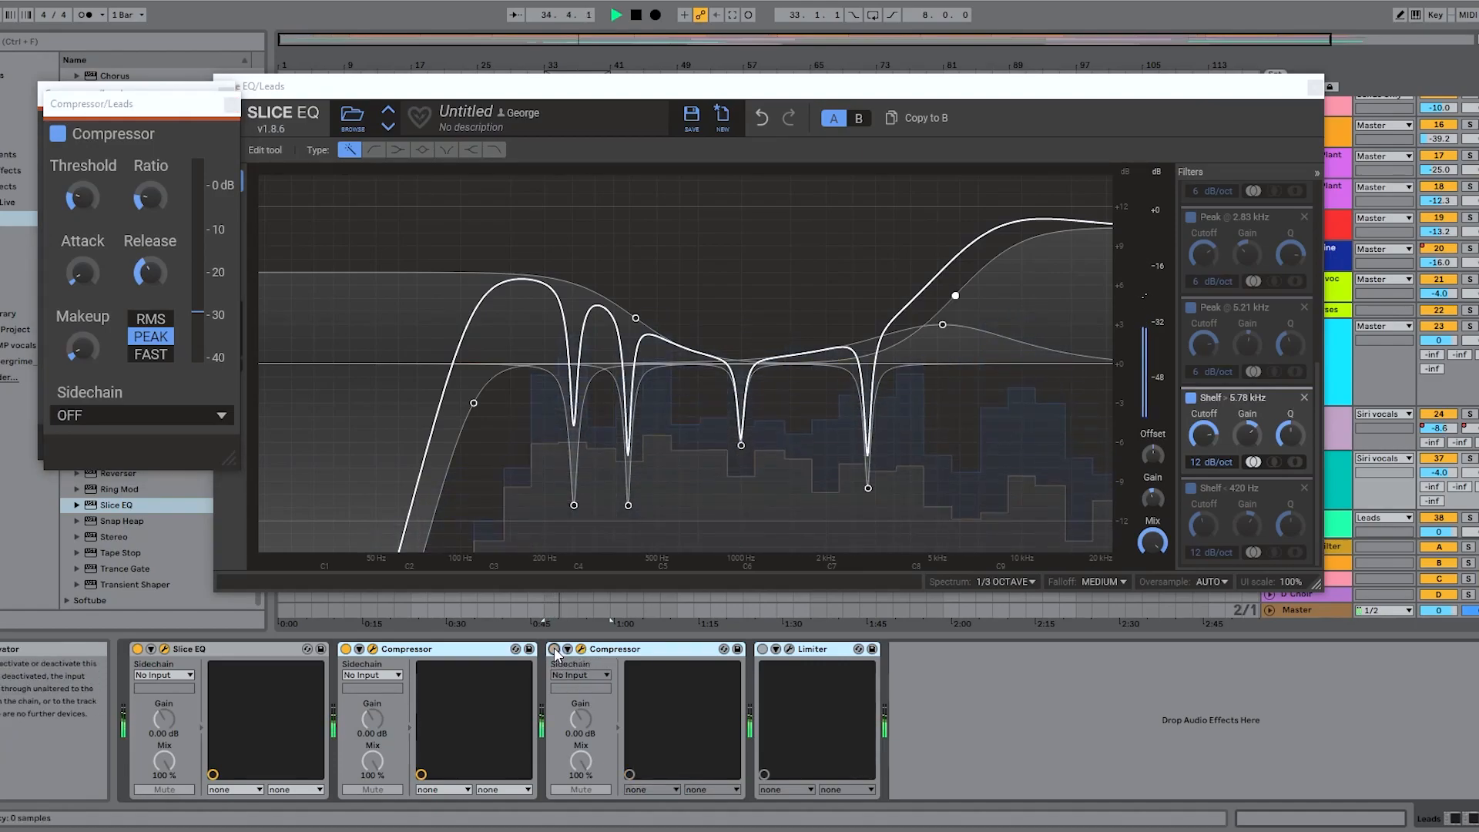
click(554, 650)
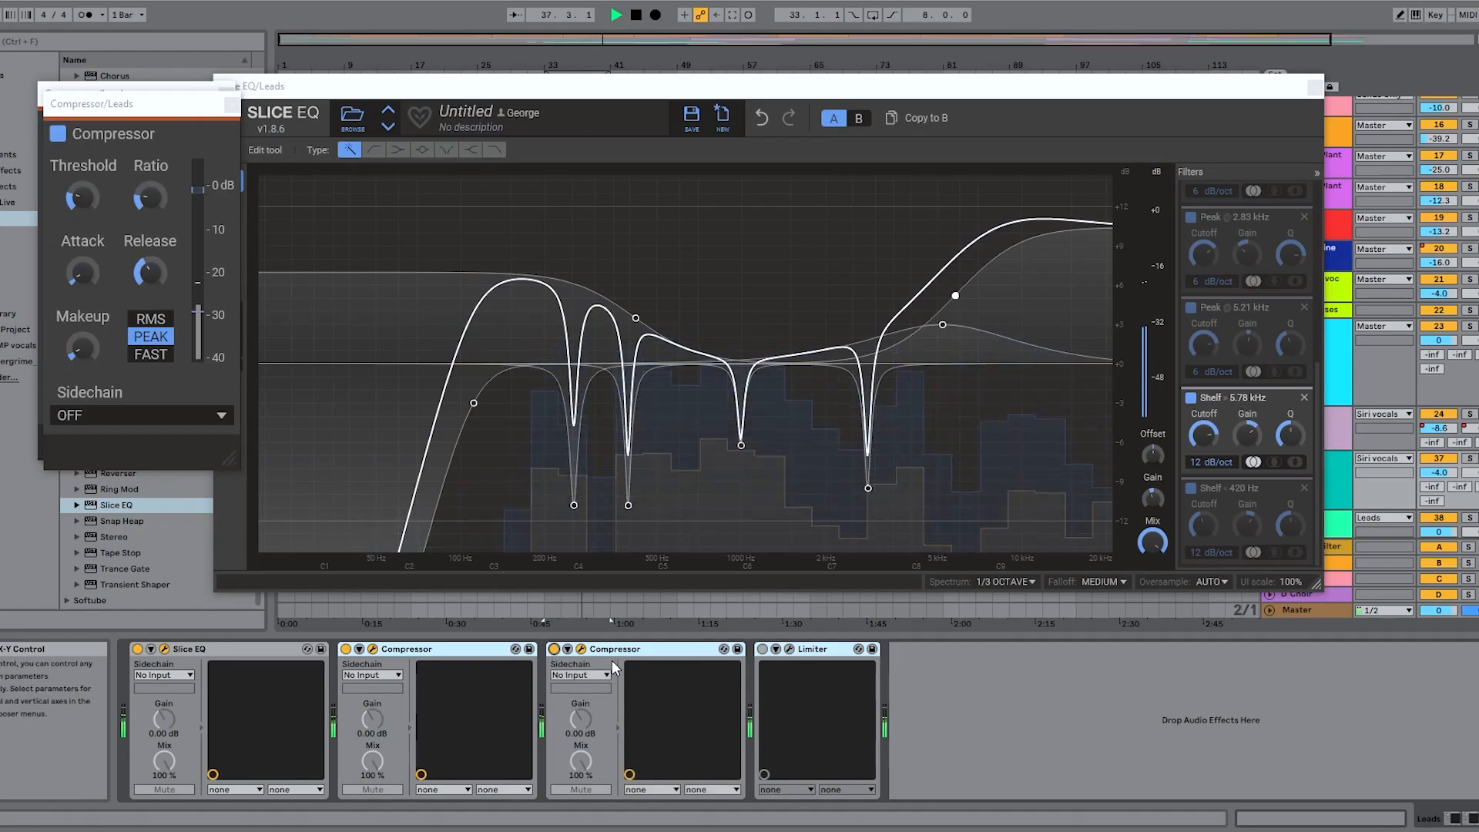
key(space)
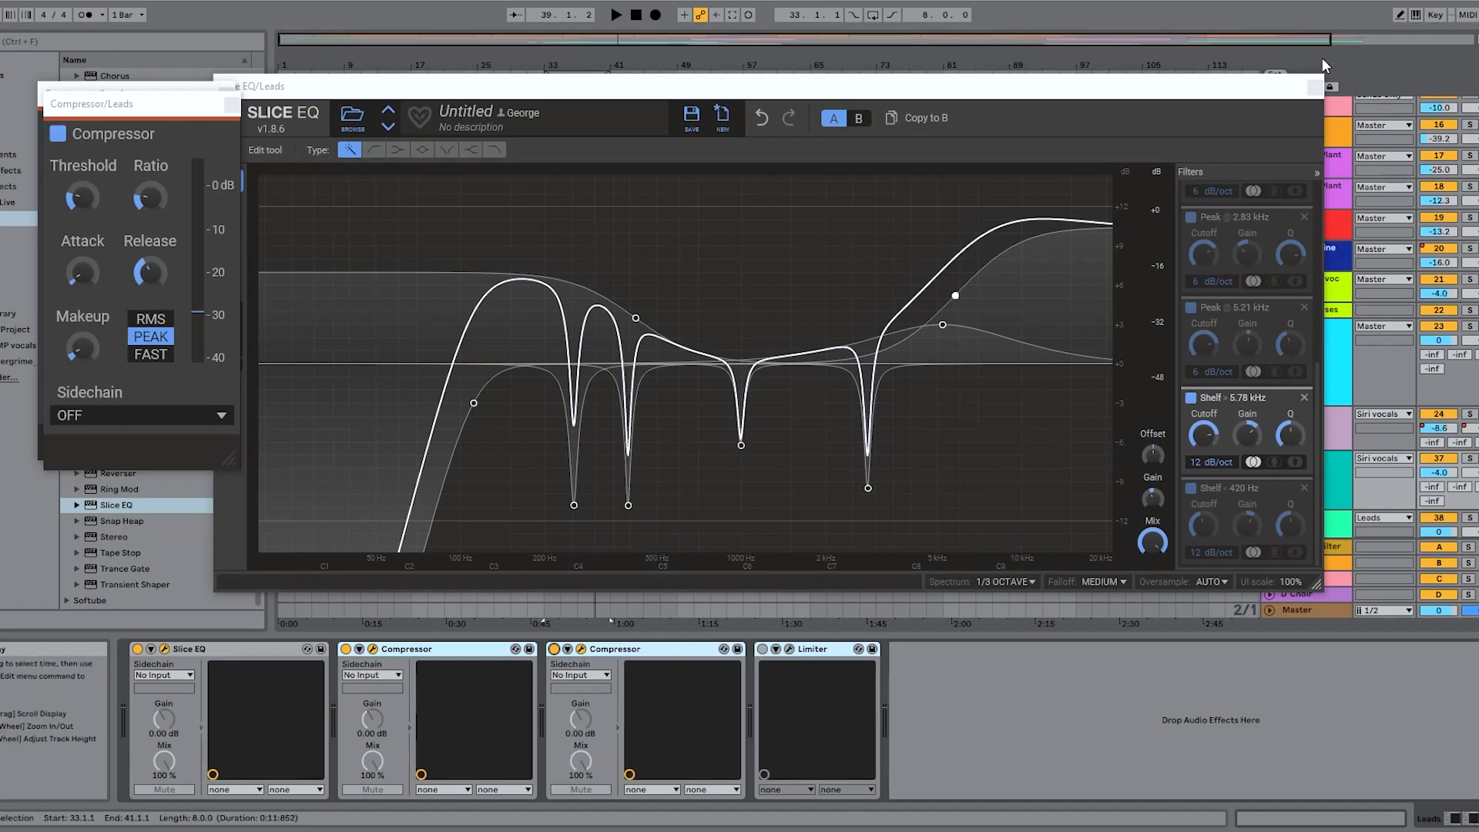
Step: Close the Leads plugin windows and move the loop back to start at bar 9
click(1316, 87)
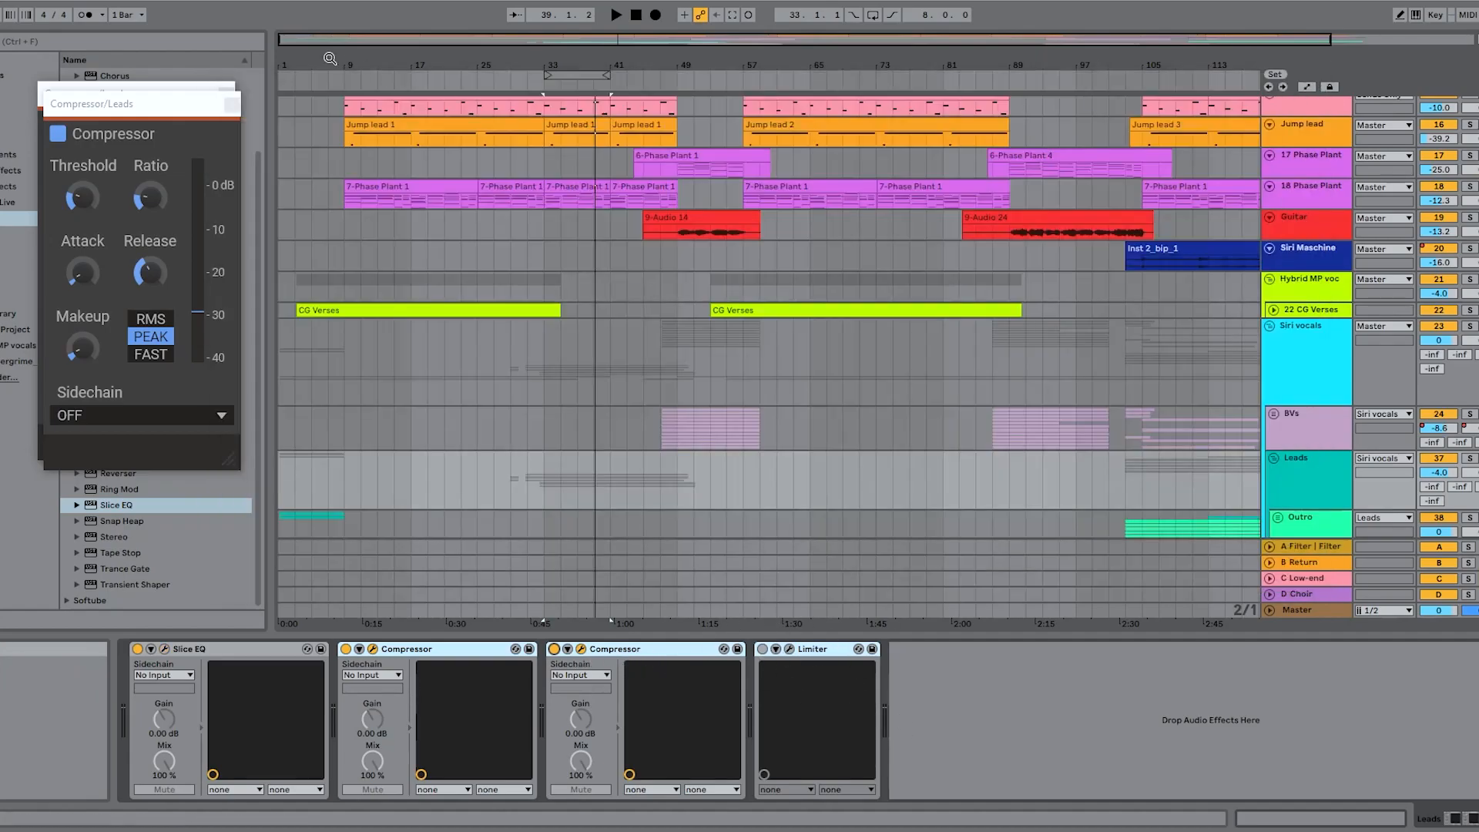
click(225, 98)
drag(580, 75, 381, 74)
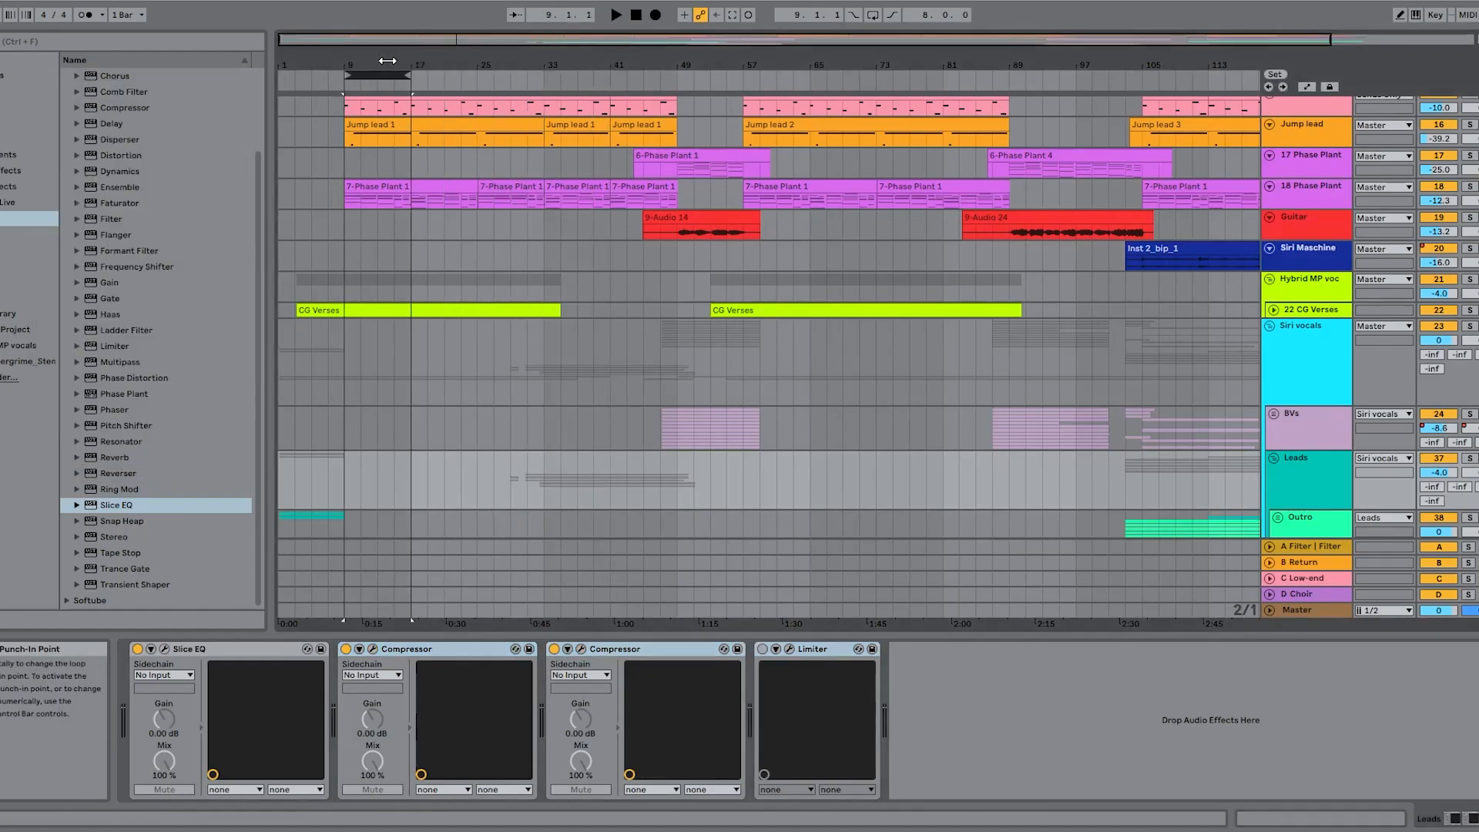
Step: Enable the Limiter on the CG Verses track and open its controls
click(1327, 307)
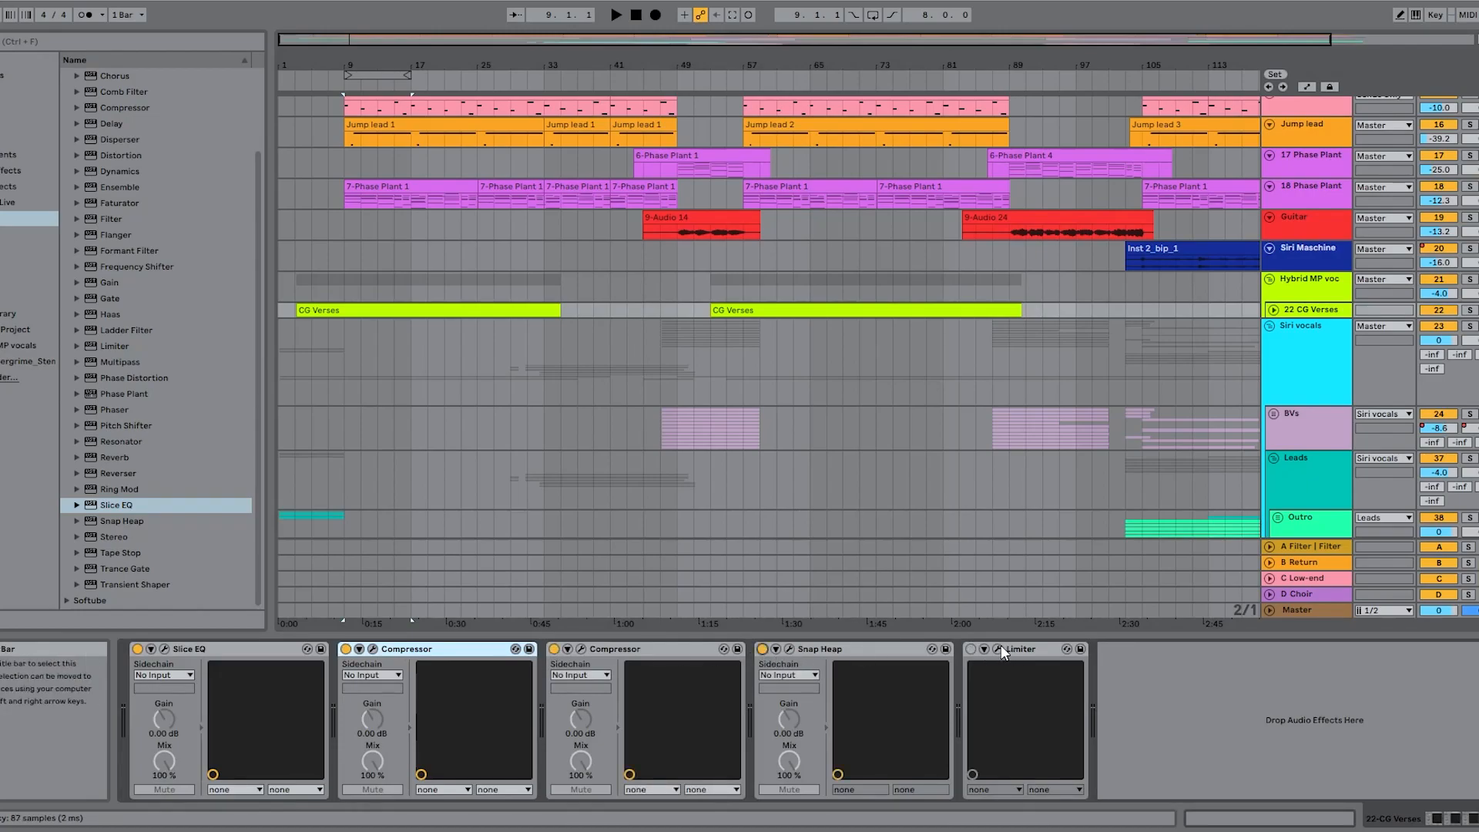
click(971, 648)
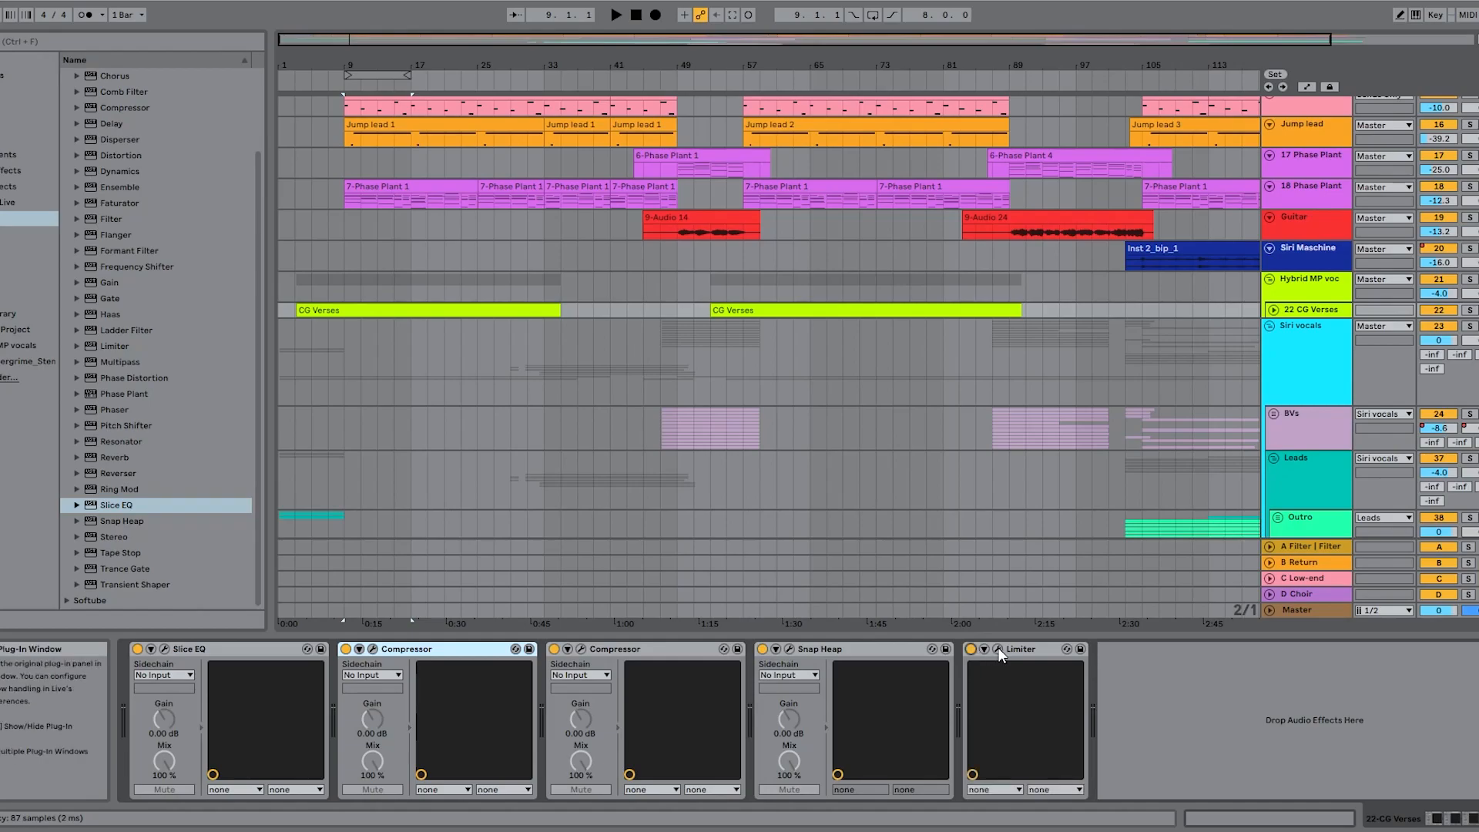
click(999, 649)
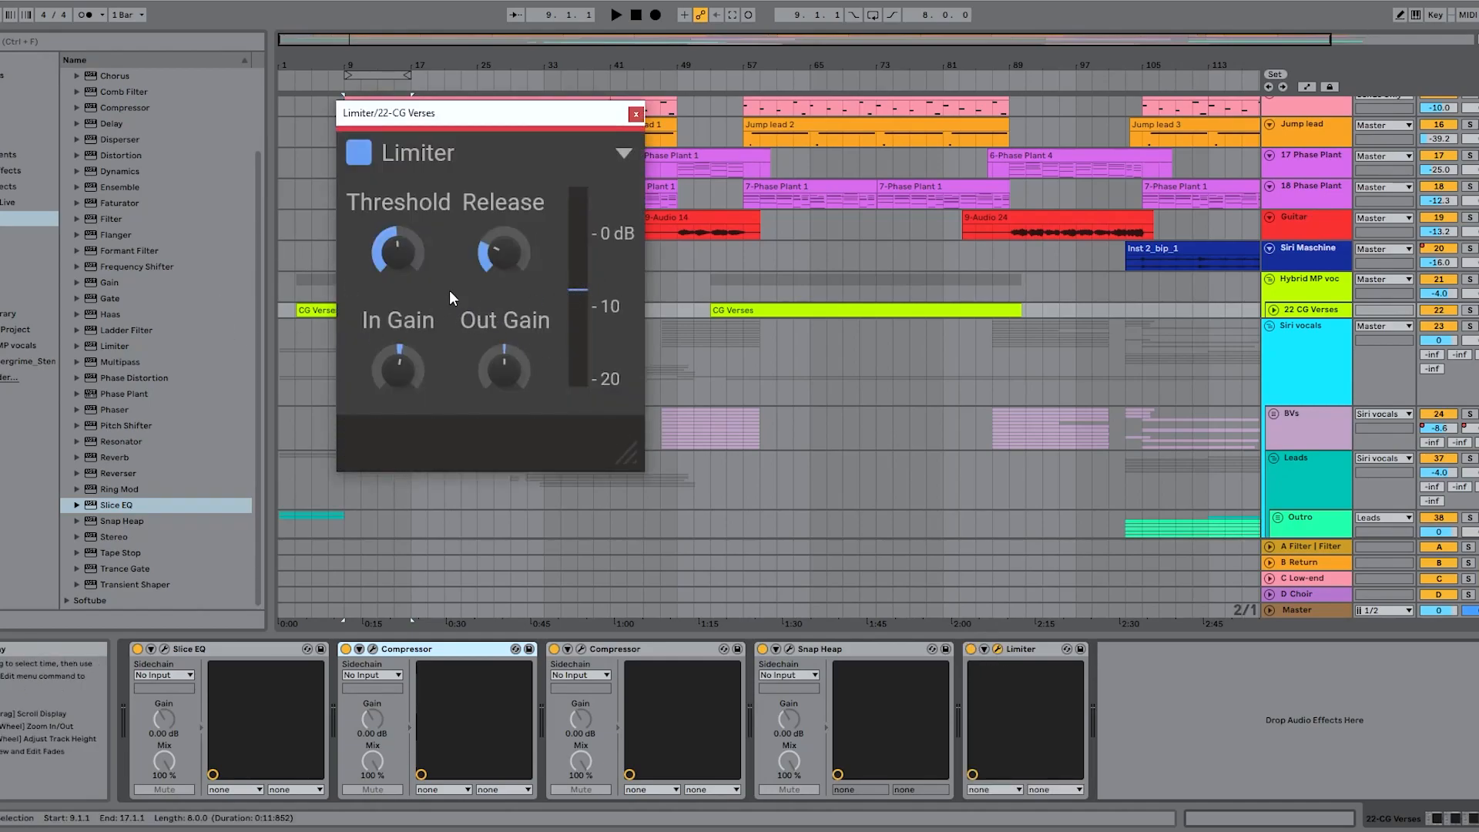
Step: Audition the CG Verses vocals with the Limiter bypassed and with it enabled
click(971, 650)
key(space)
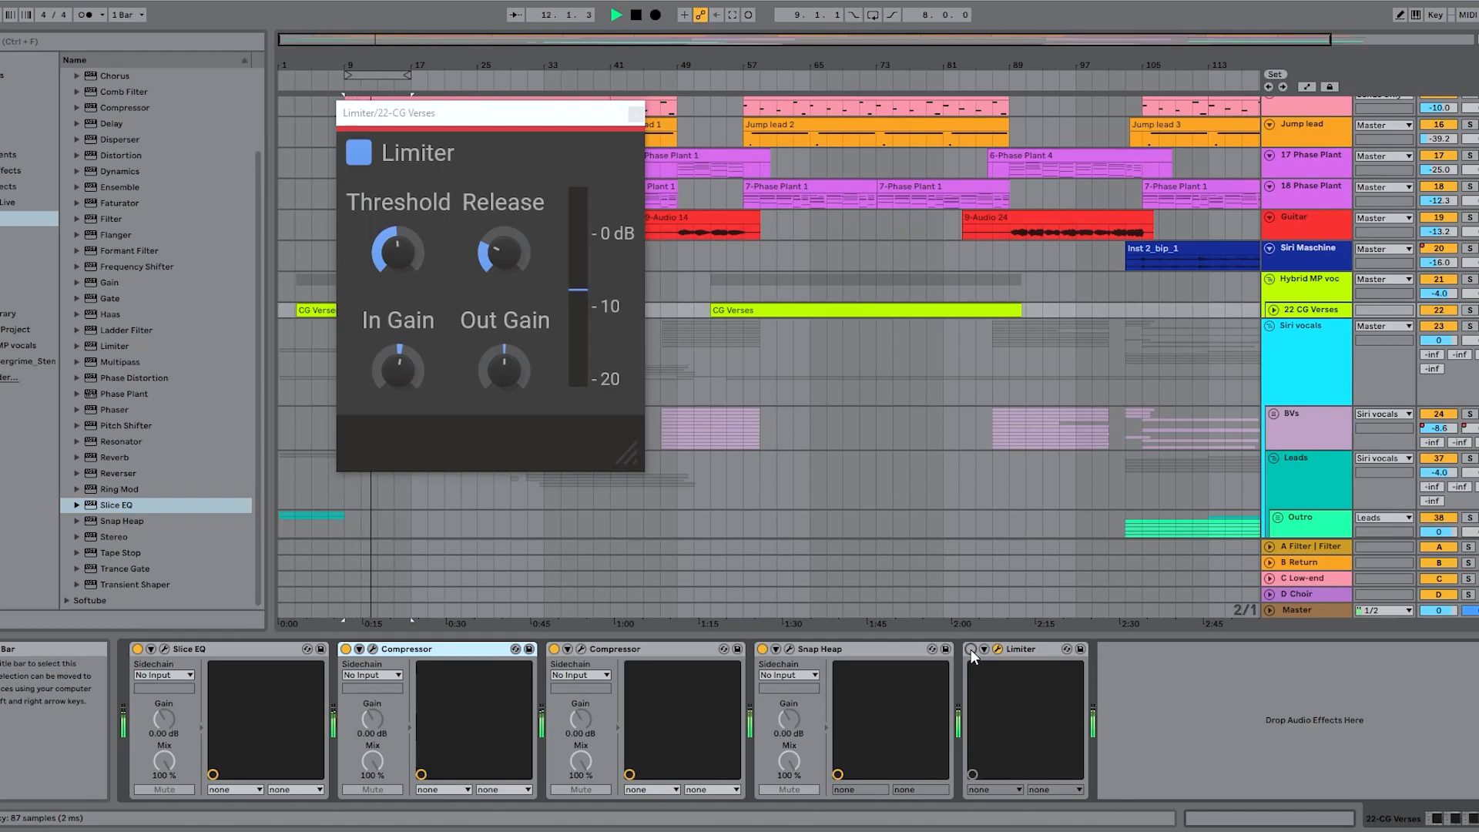
click(972, 651)
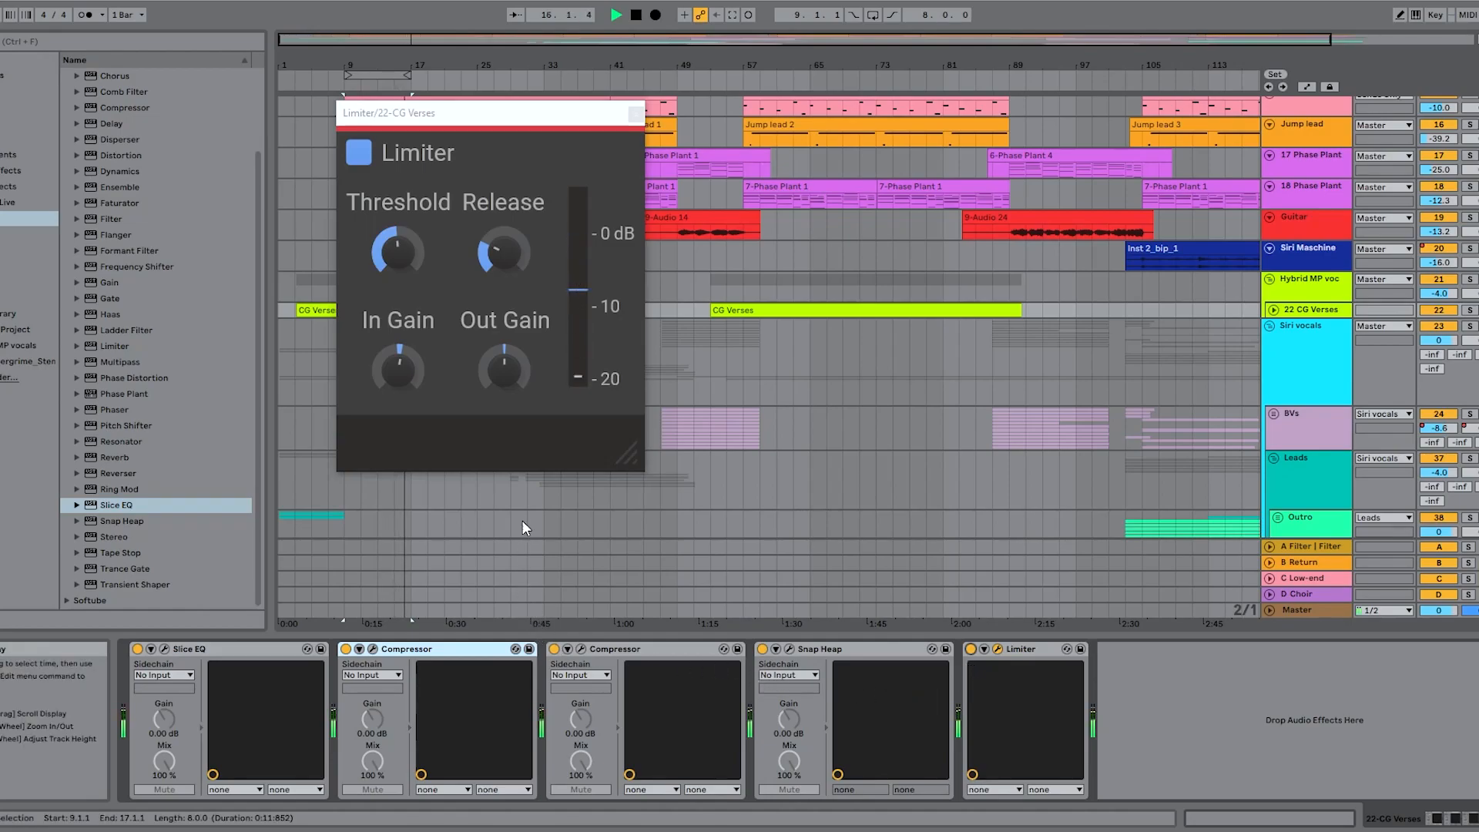
key(space)
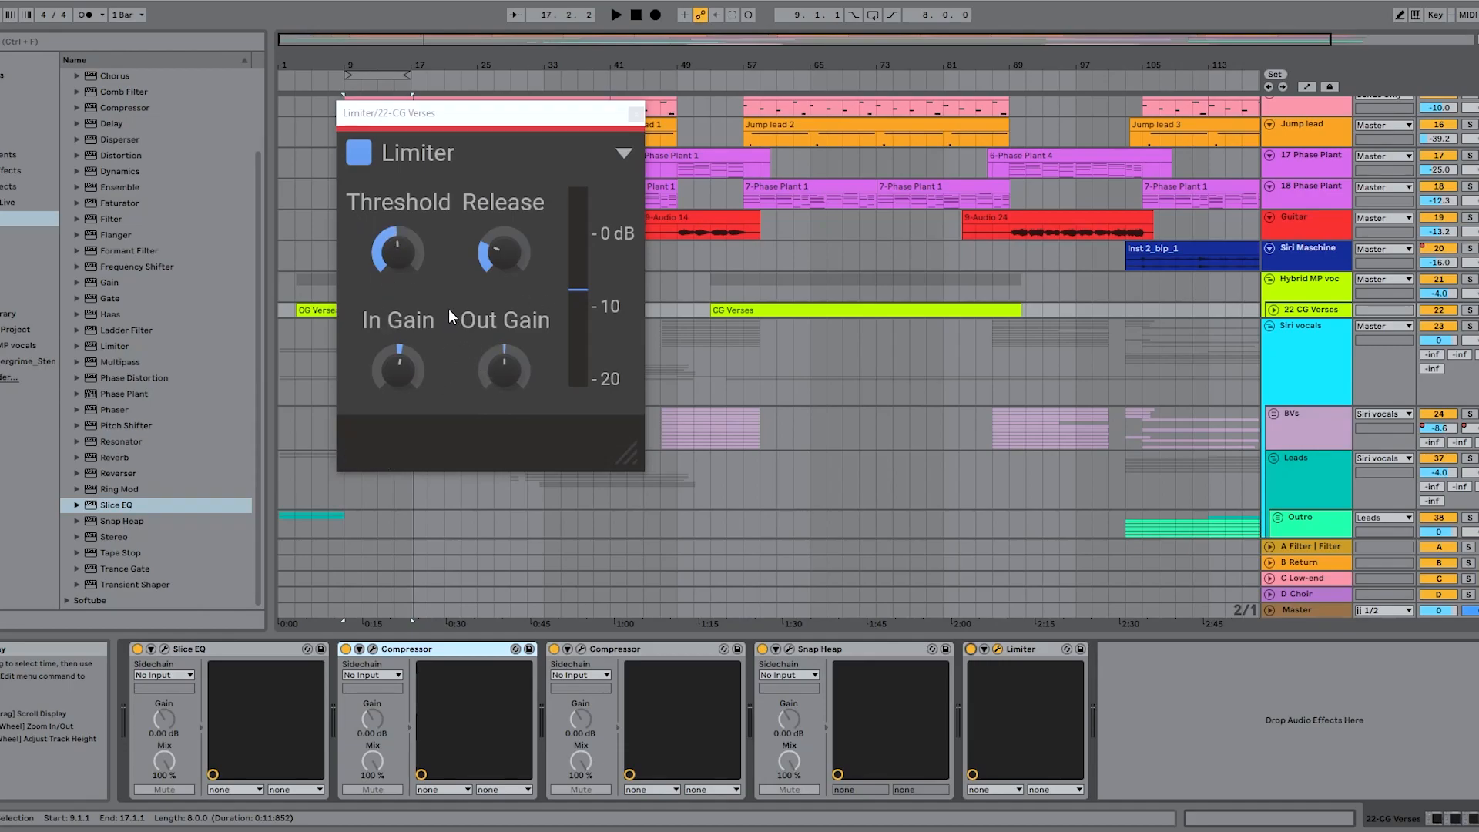
Step: Move the loop to start at bar 33 and compare the Leads vocals with the Limiter bypassed and active, leaving it on
click(636, 116)
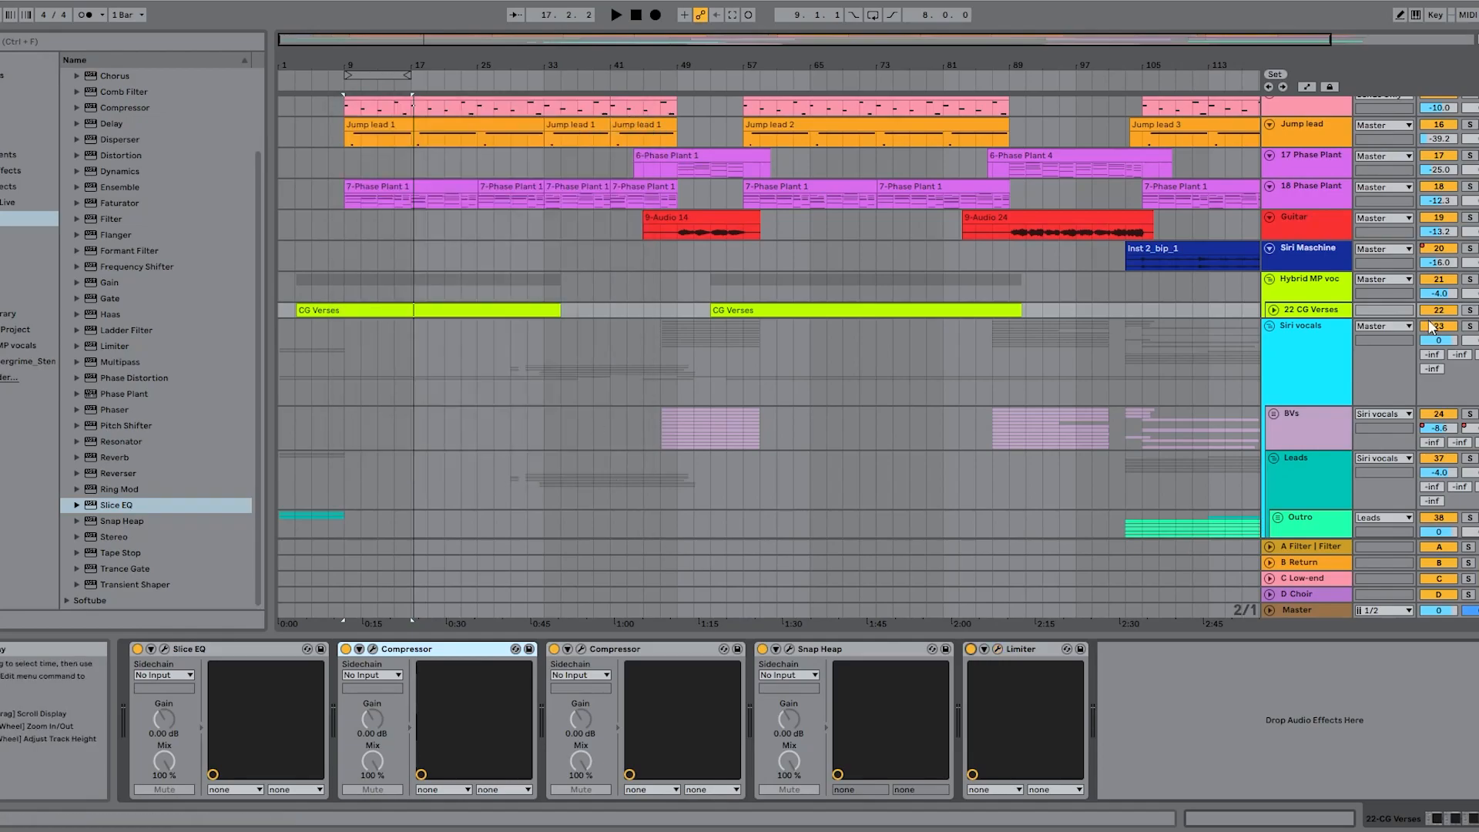
drag(379, 74, 581, 81)
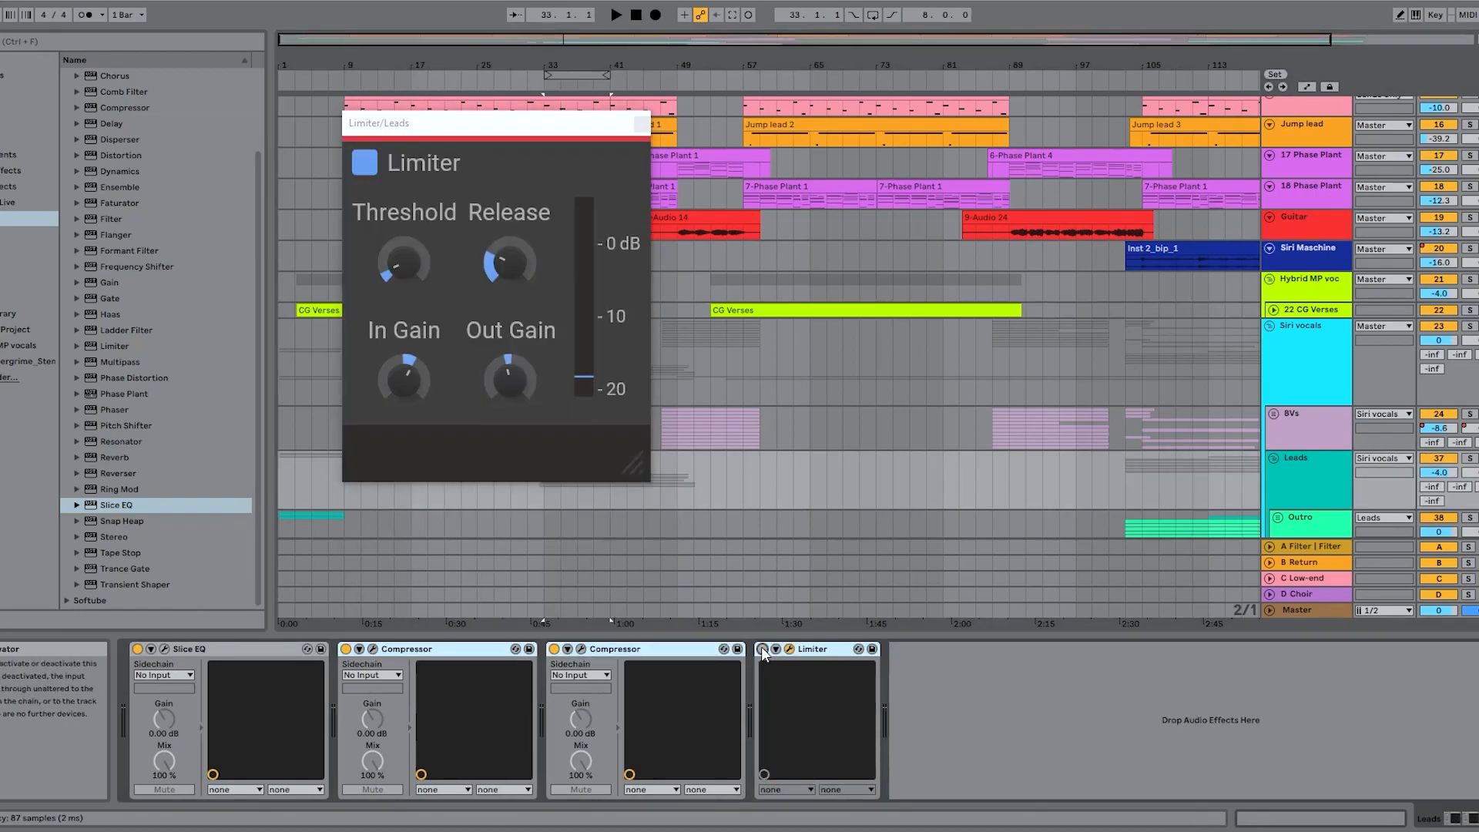
key(space)
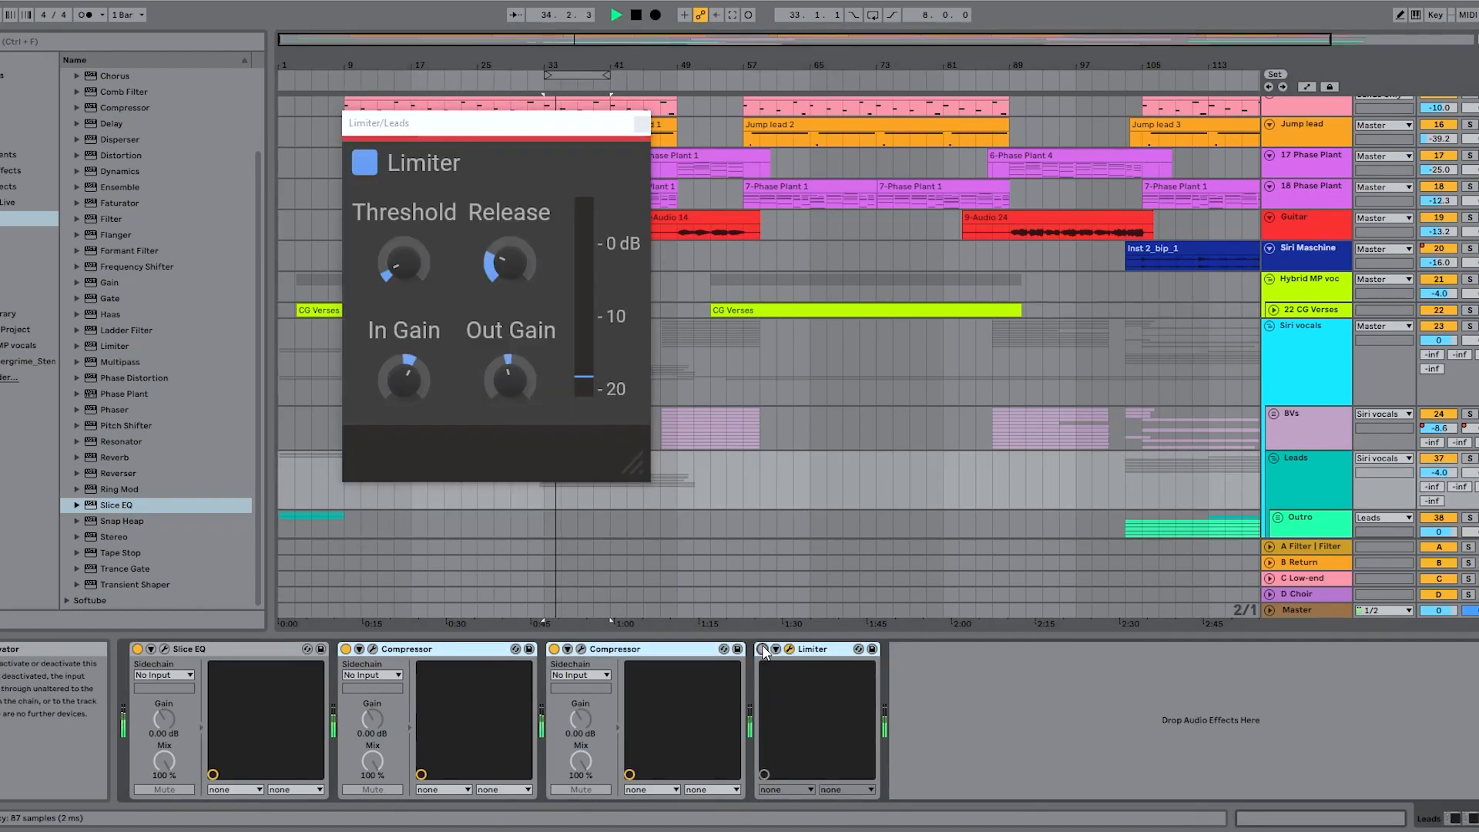
click(763, 649)
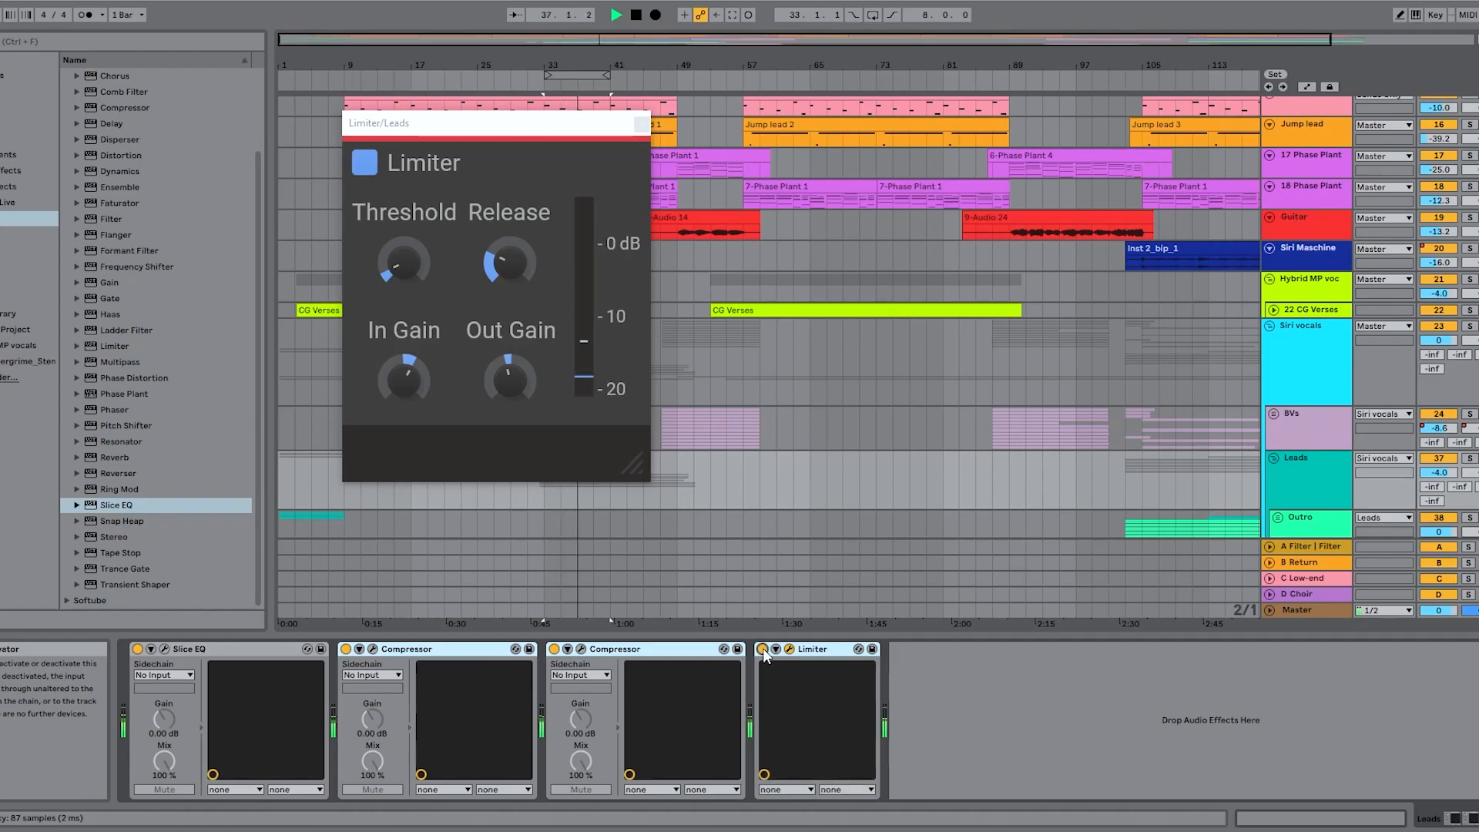
click(762, 649)
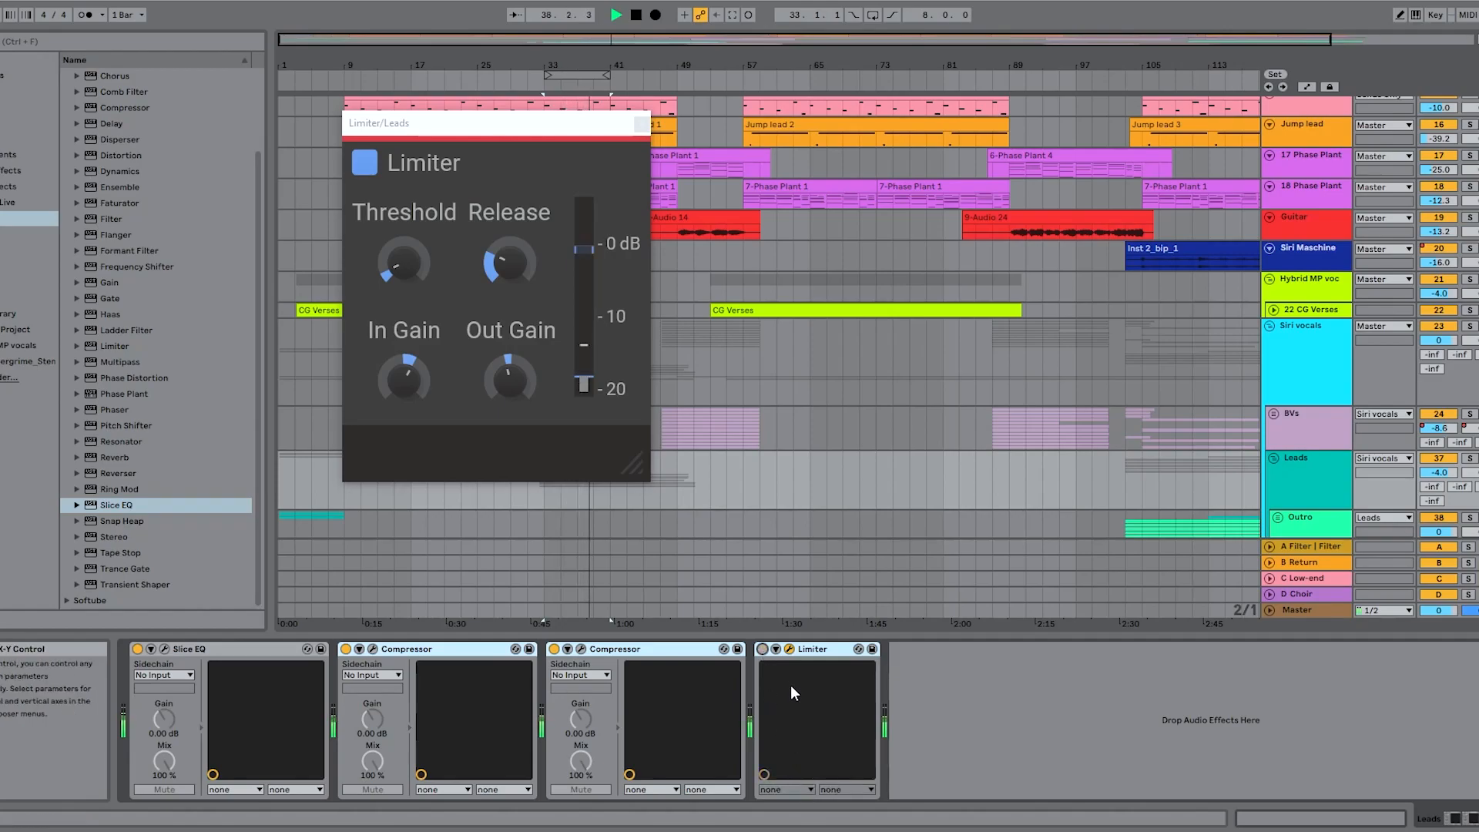
click(762, 651)
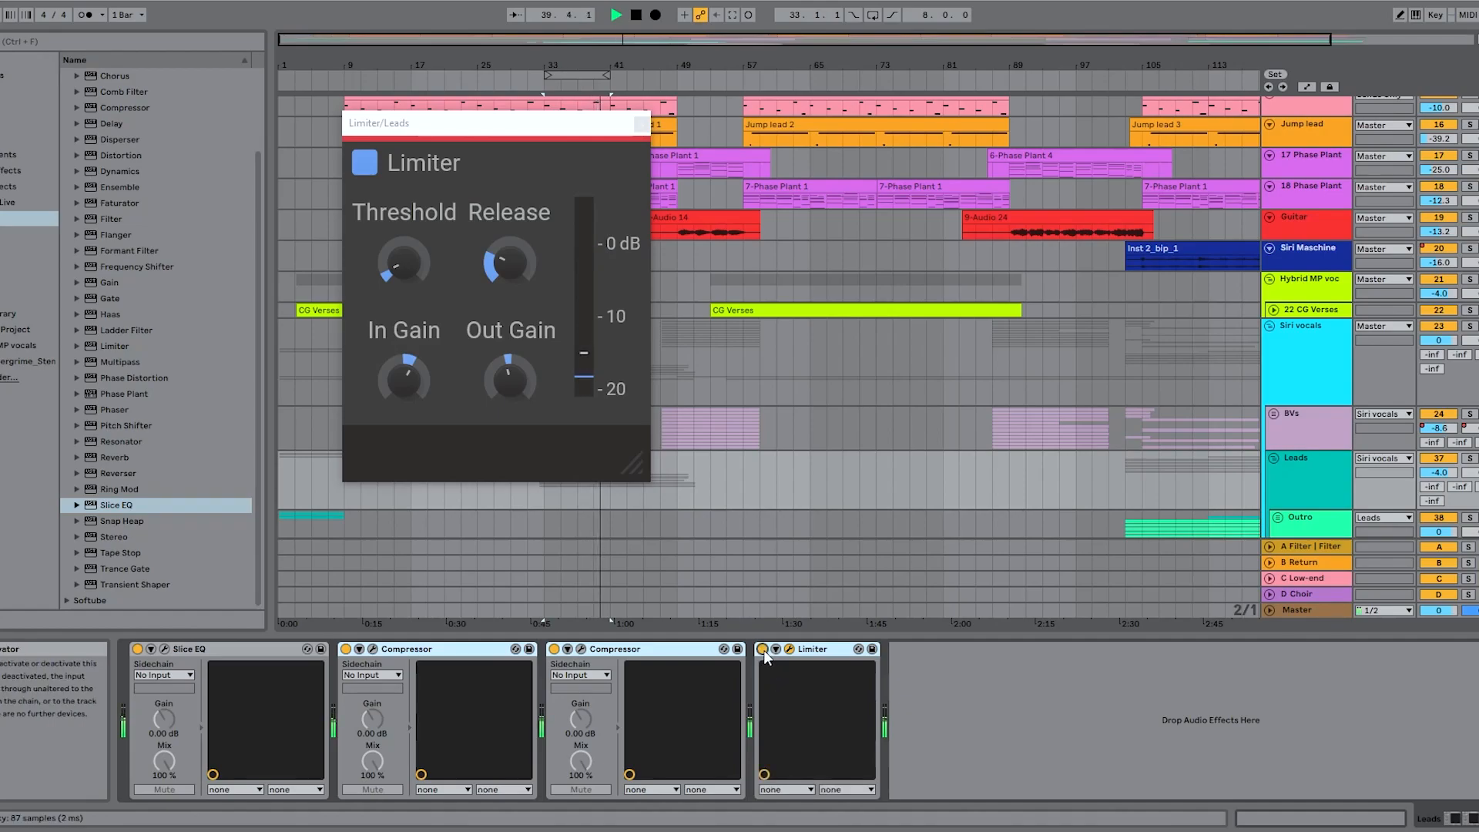
key(space)
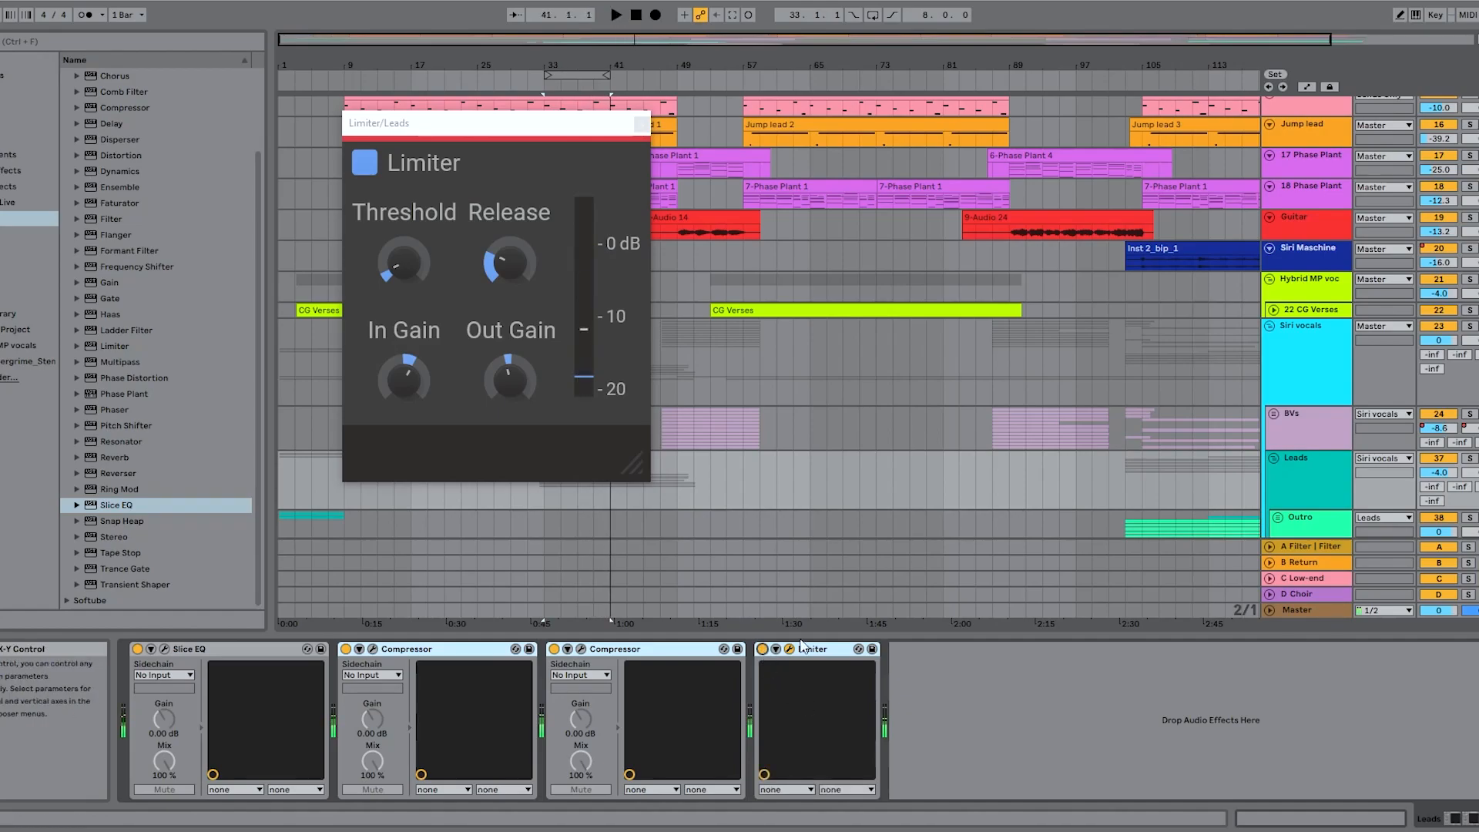
Step: Open the CG Verses Snap Heap in place of the Leads Limiter, show its ENV 1 modulator and re-enable the Faturator
click(642, 124)
click(1322, 310)
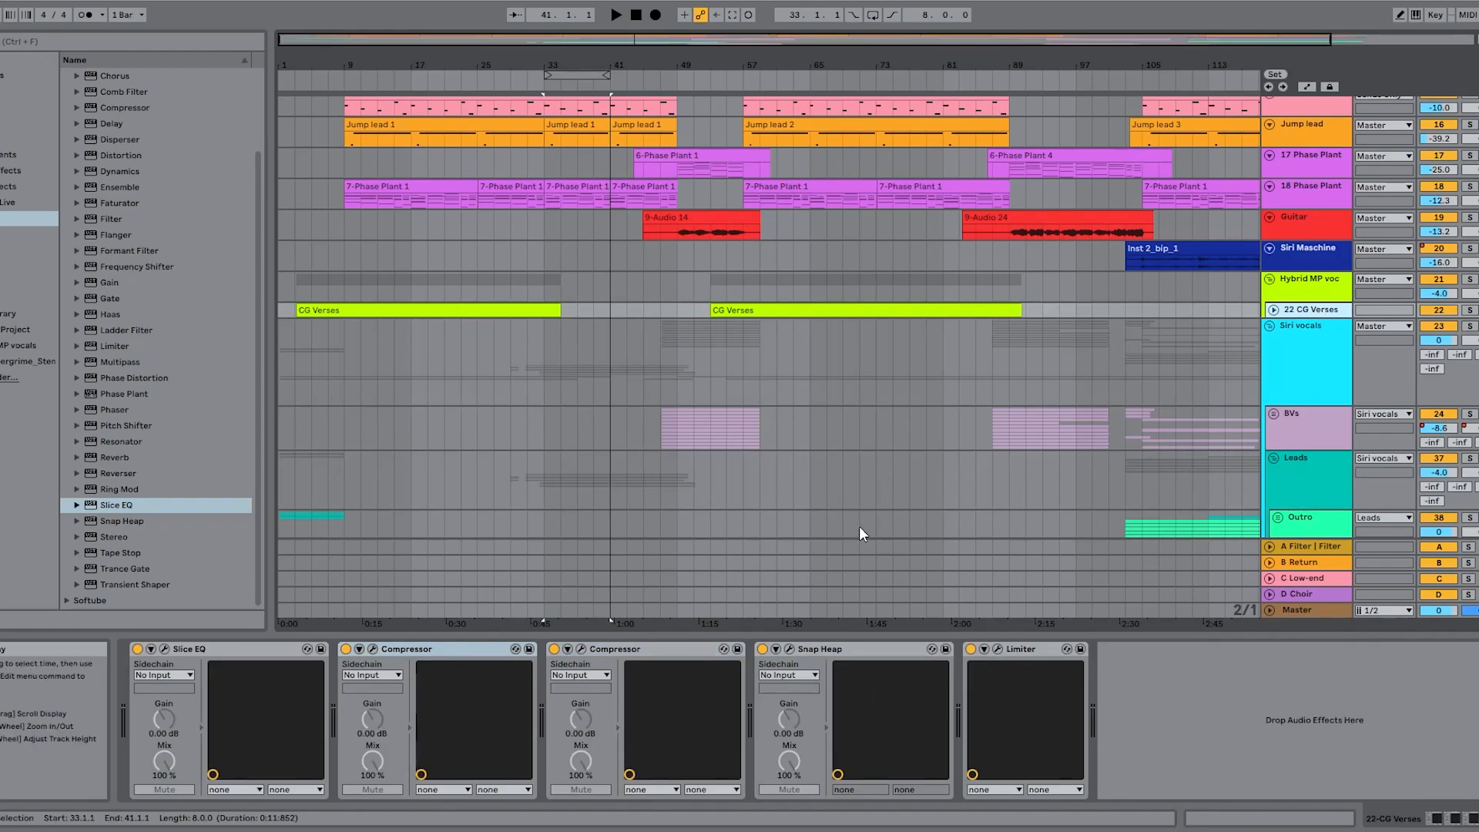
click(788, 649)
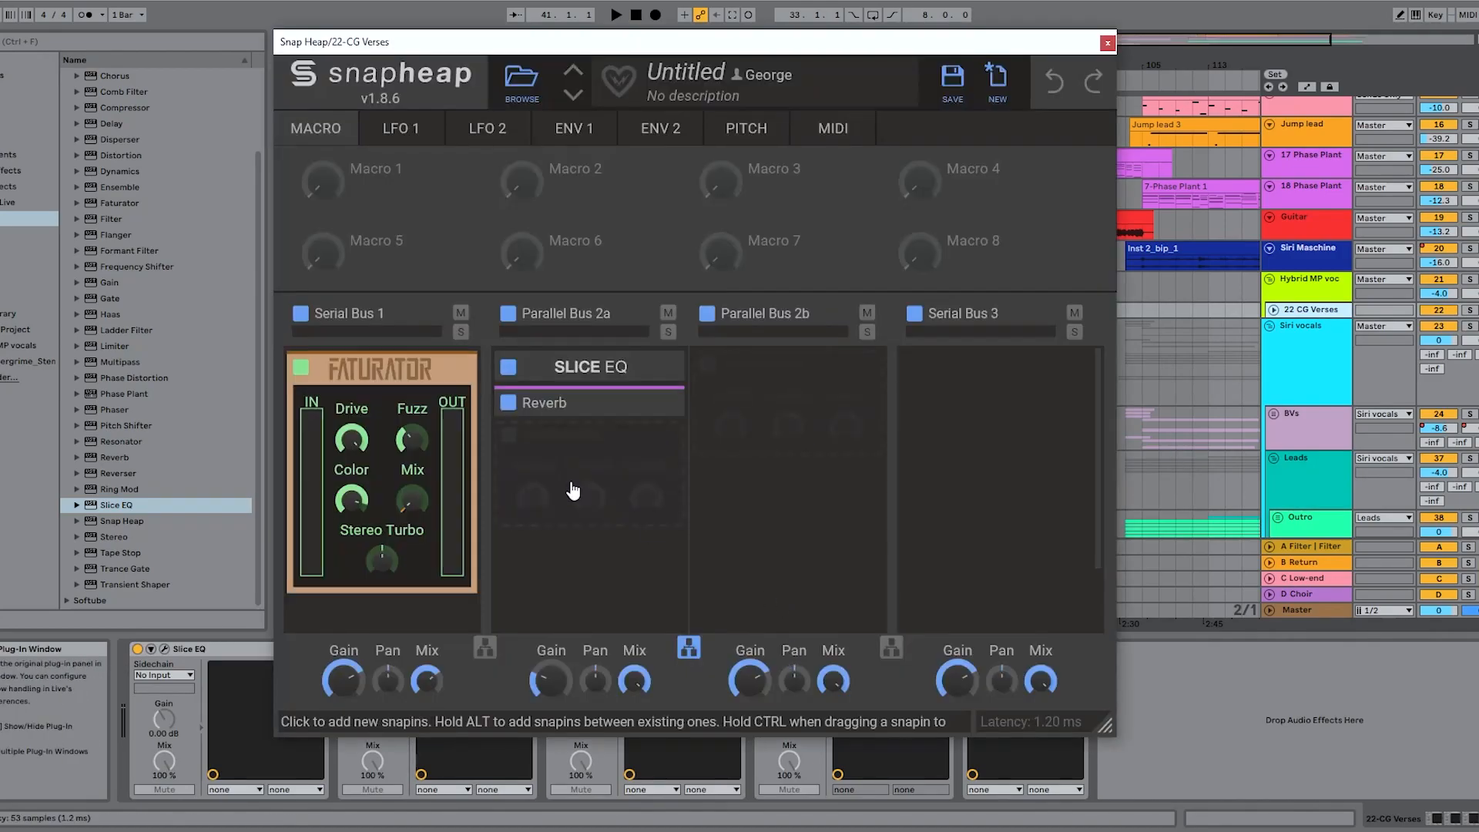
click(589, 129)
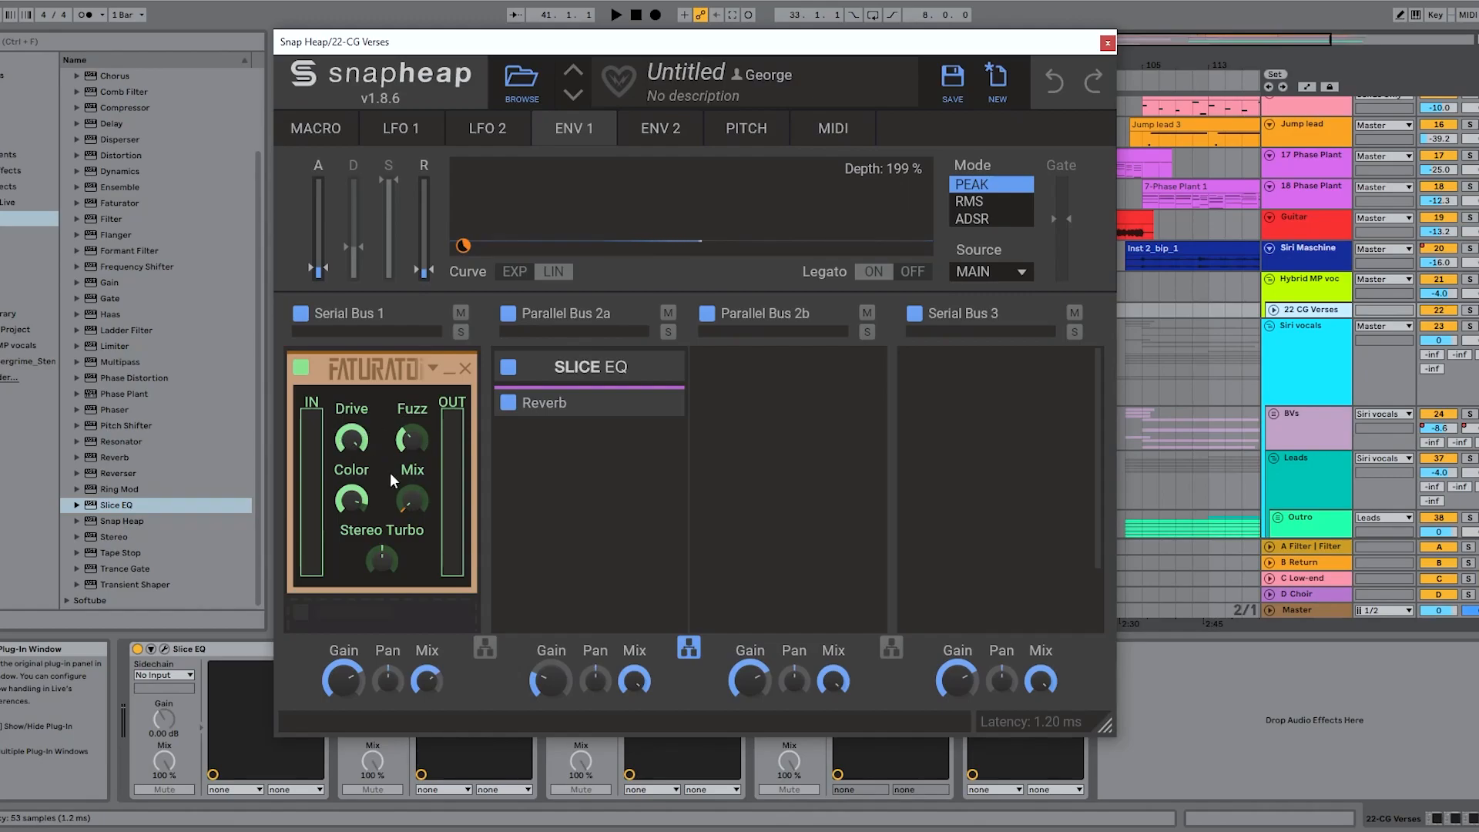
drag(555, 42, 864, 20)
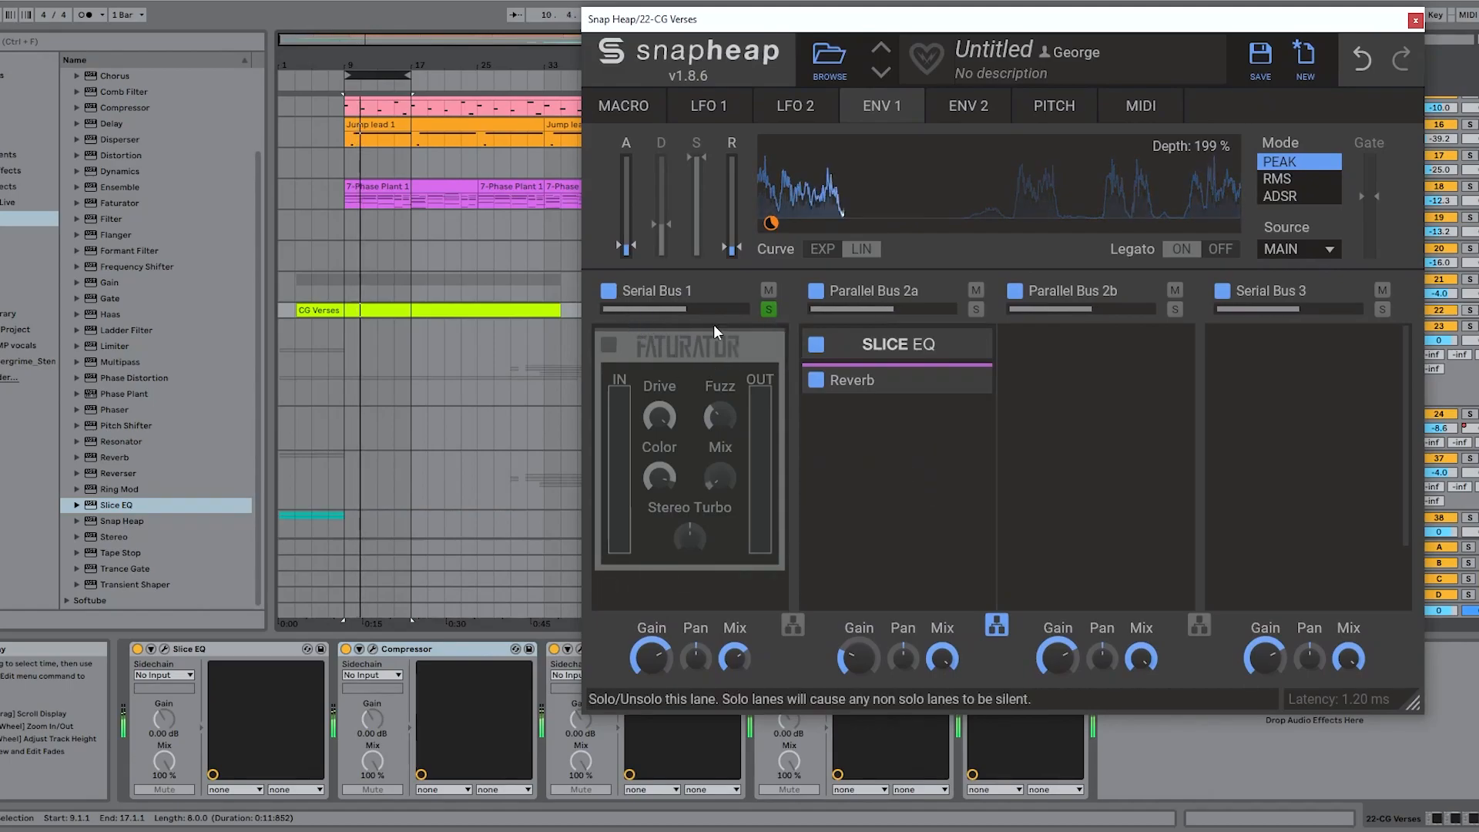
click(609, 345)
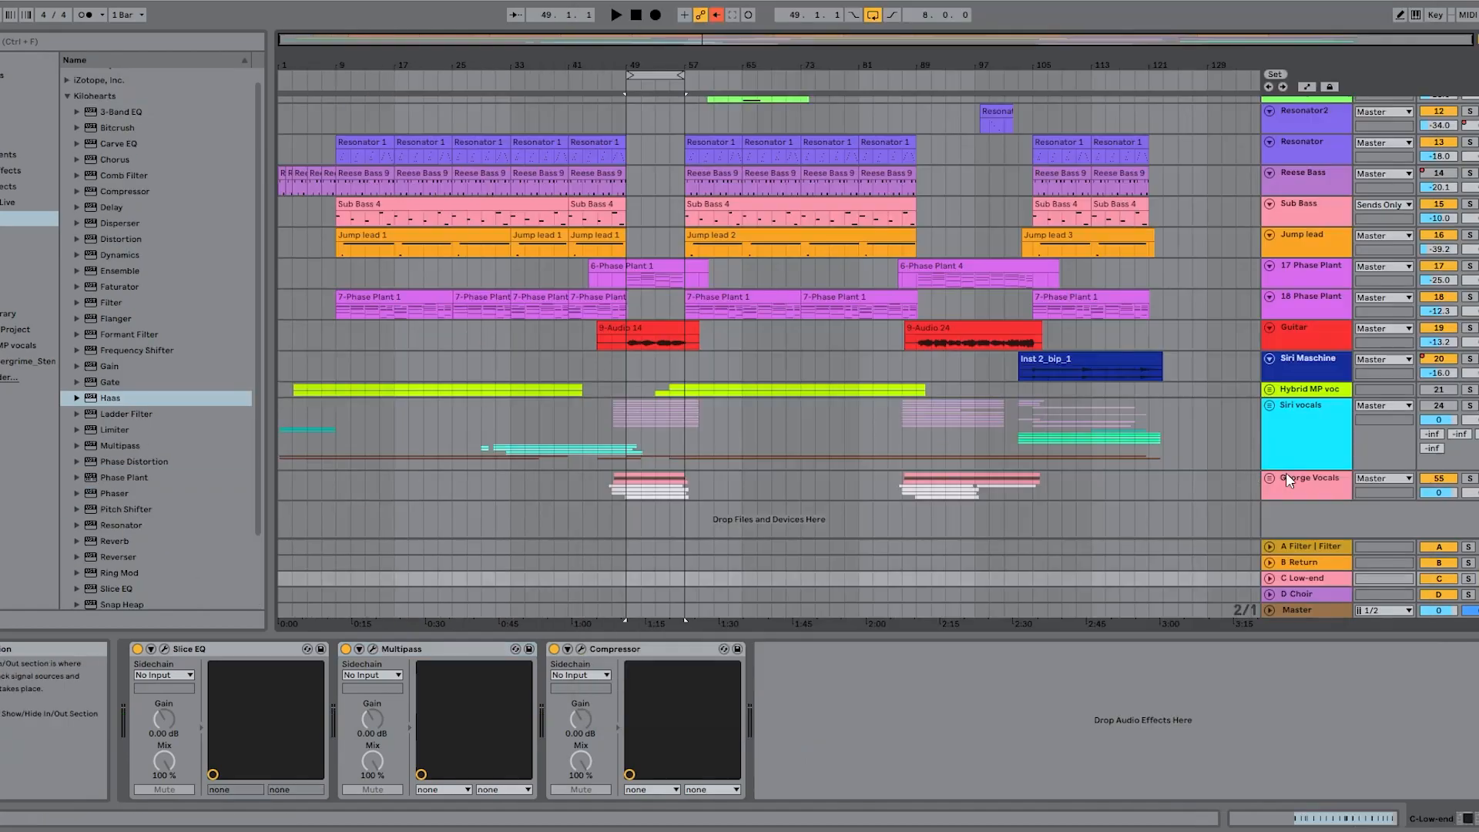
Step: Select the Vox lead track to show its device chain and play the loop from bar 49
scroll(647, 378, down, 6)
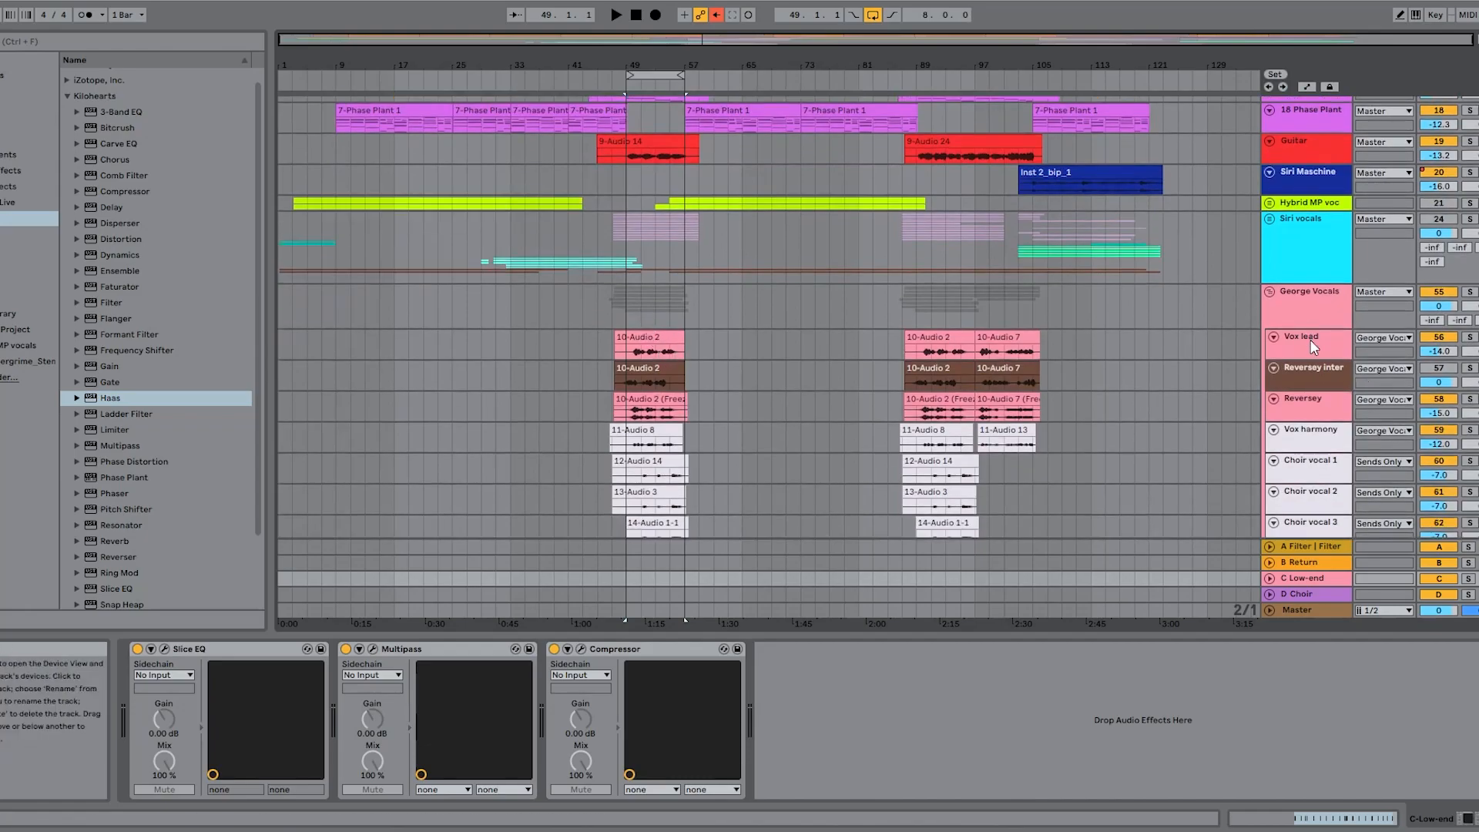
click(1309, 343)
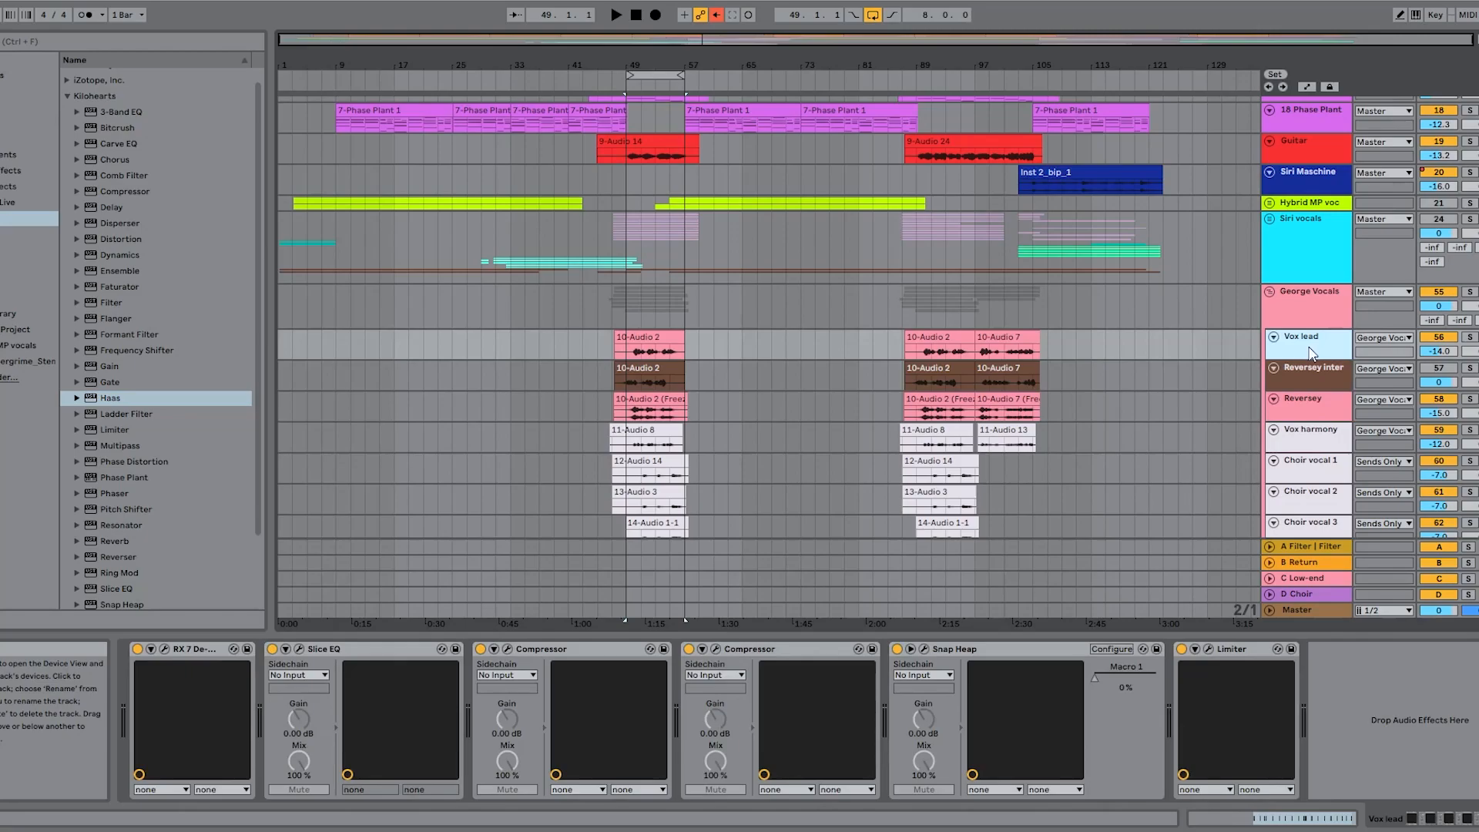
scroll(1314, 353, down, 2)
key(space)
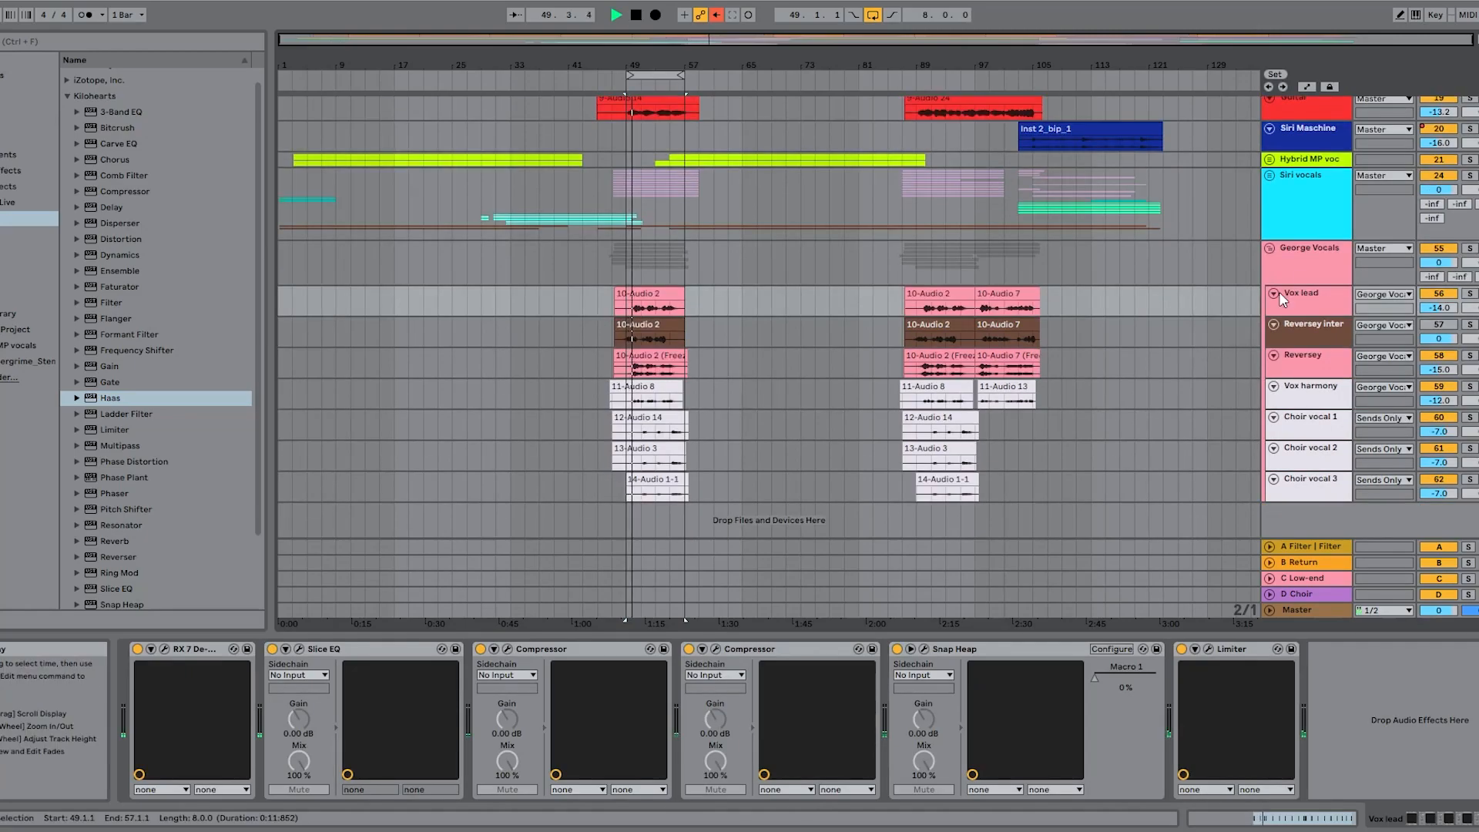
click(1323, 308)
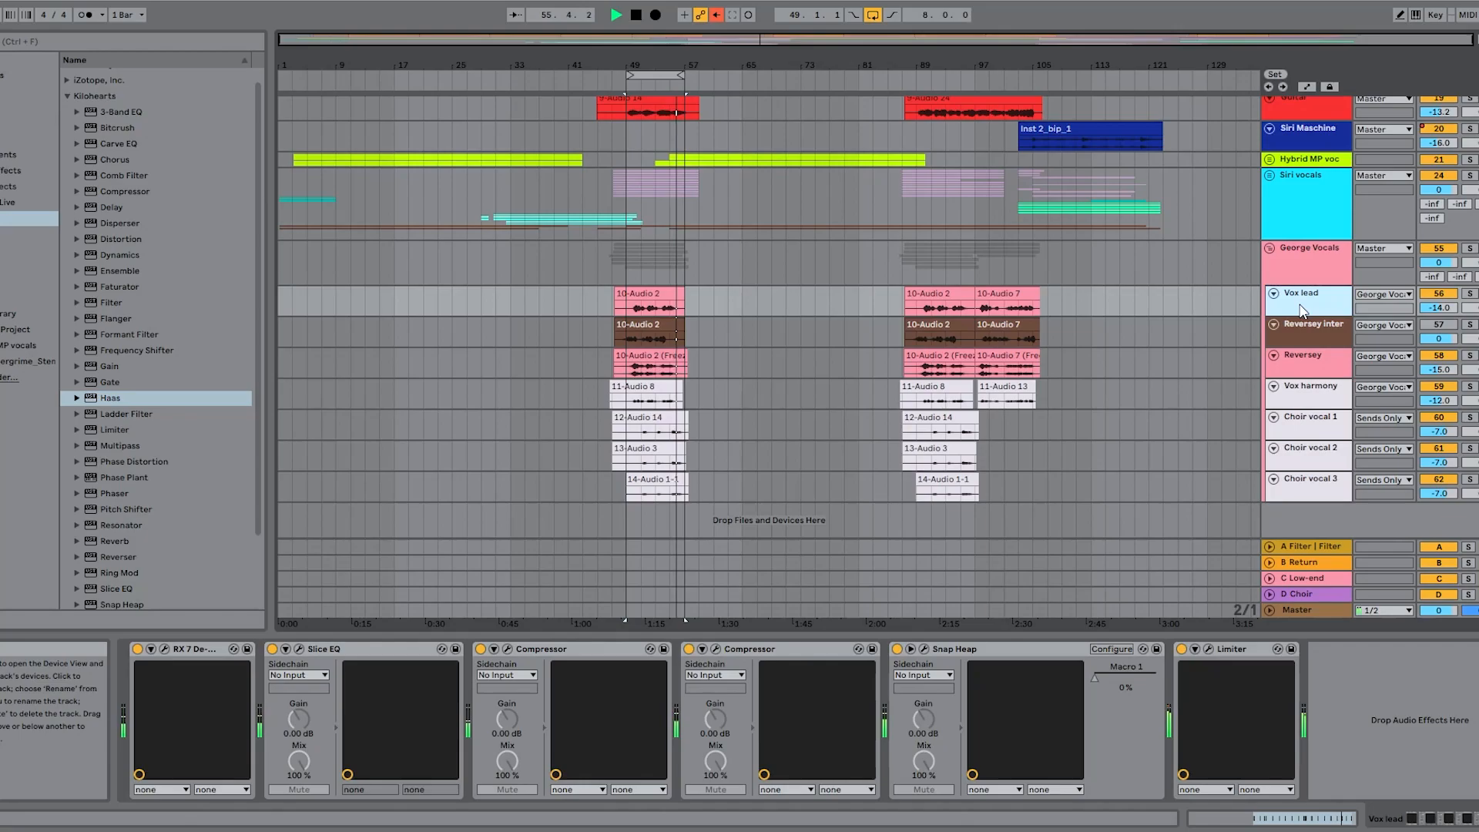
Step: Open the Snap Heap on the Vox lead track and look through the effects in its lanes
click(924, 648)
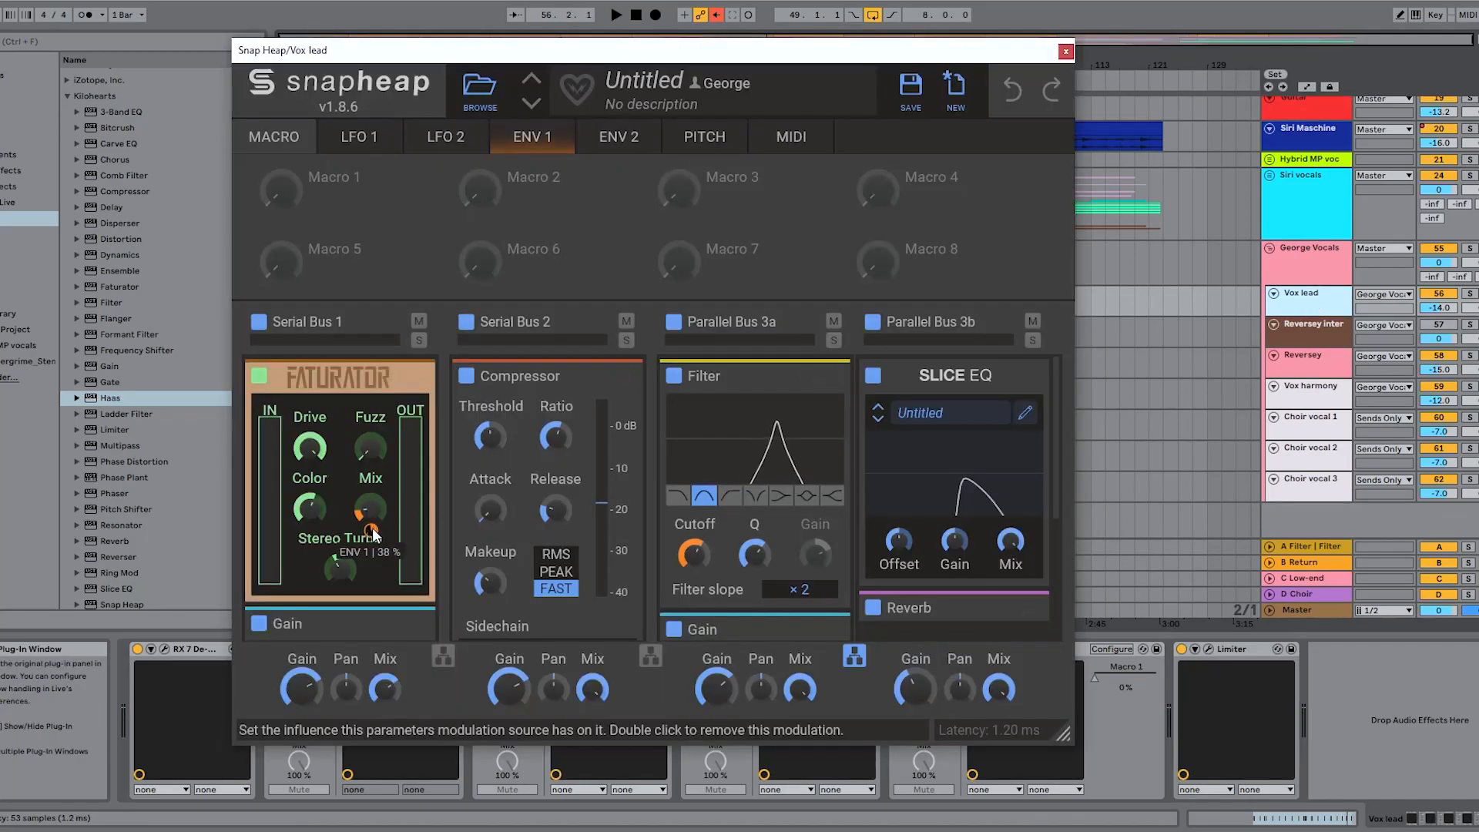
scroll(340, 492, down, 3)
scroll(340, 492, up, 3)
scroll(769, 394, down, 3)
scroll(767, 392, up, 3)
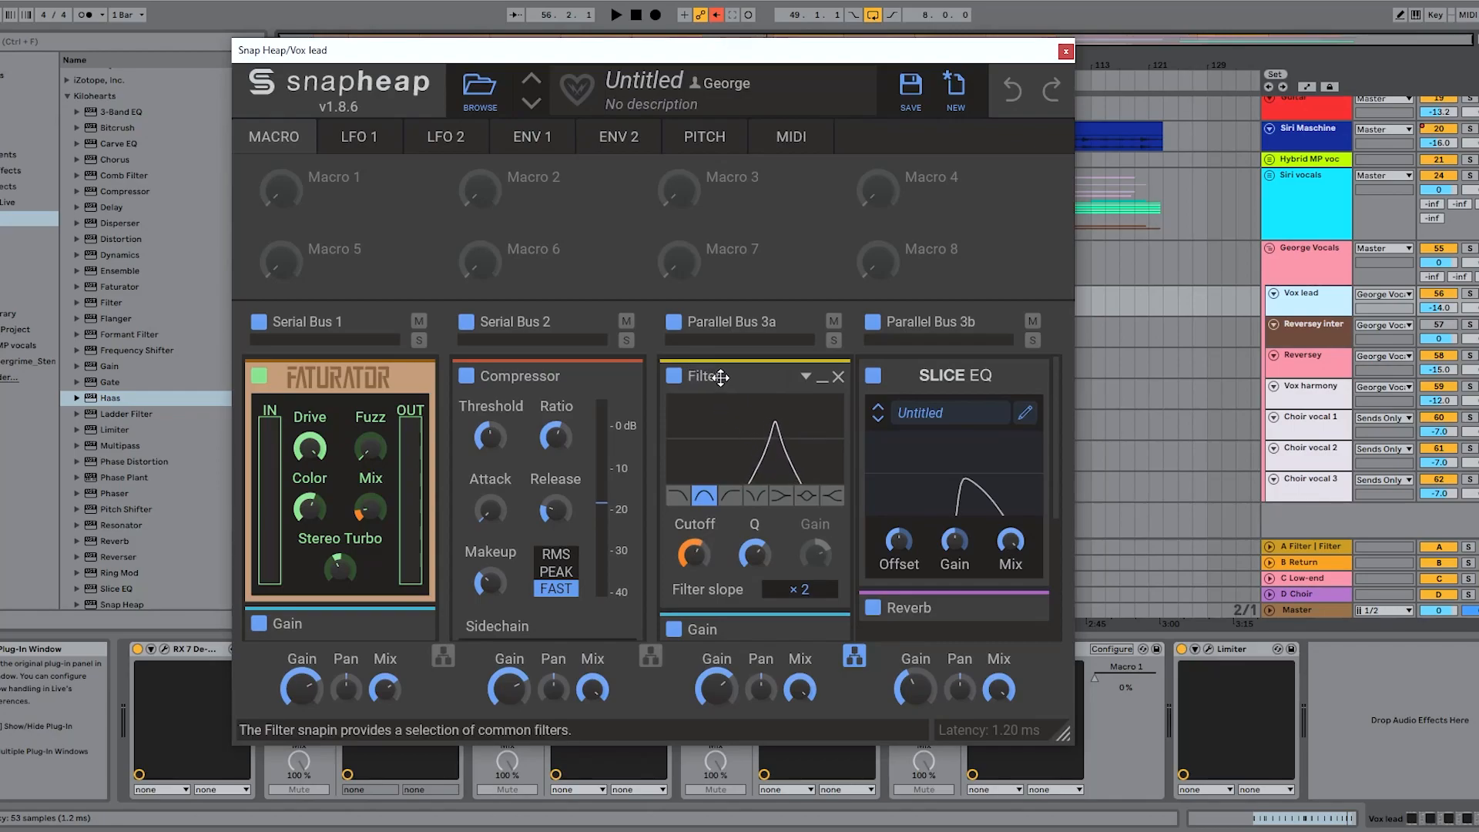
Step: Watch the LFO 1 modulator while the lead vocal plays, and close the Snap Heap window
click(336, 139)
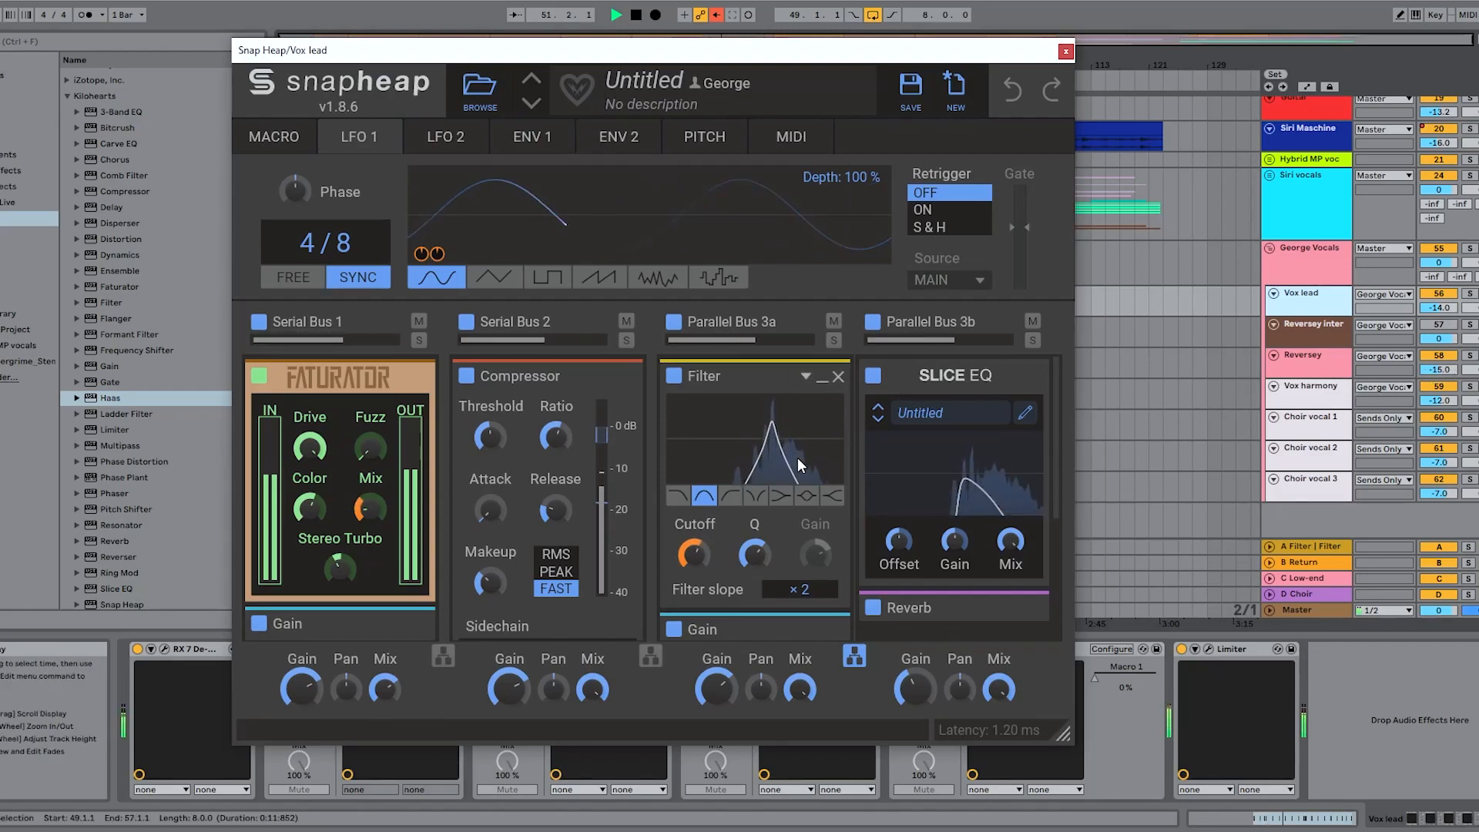
key(space)
click(1066, 51)
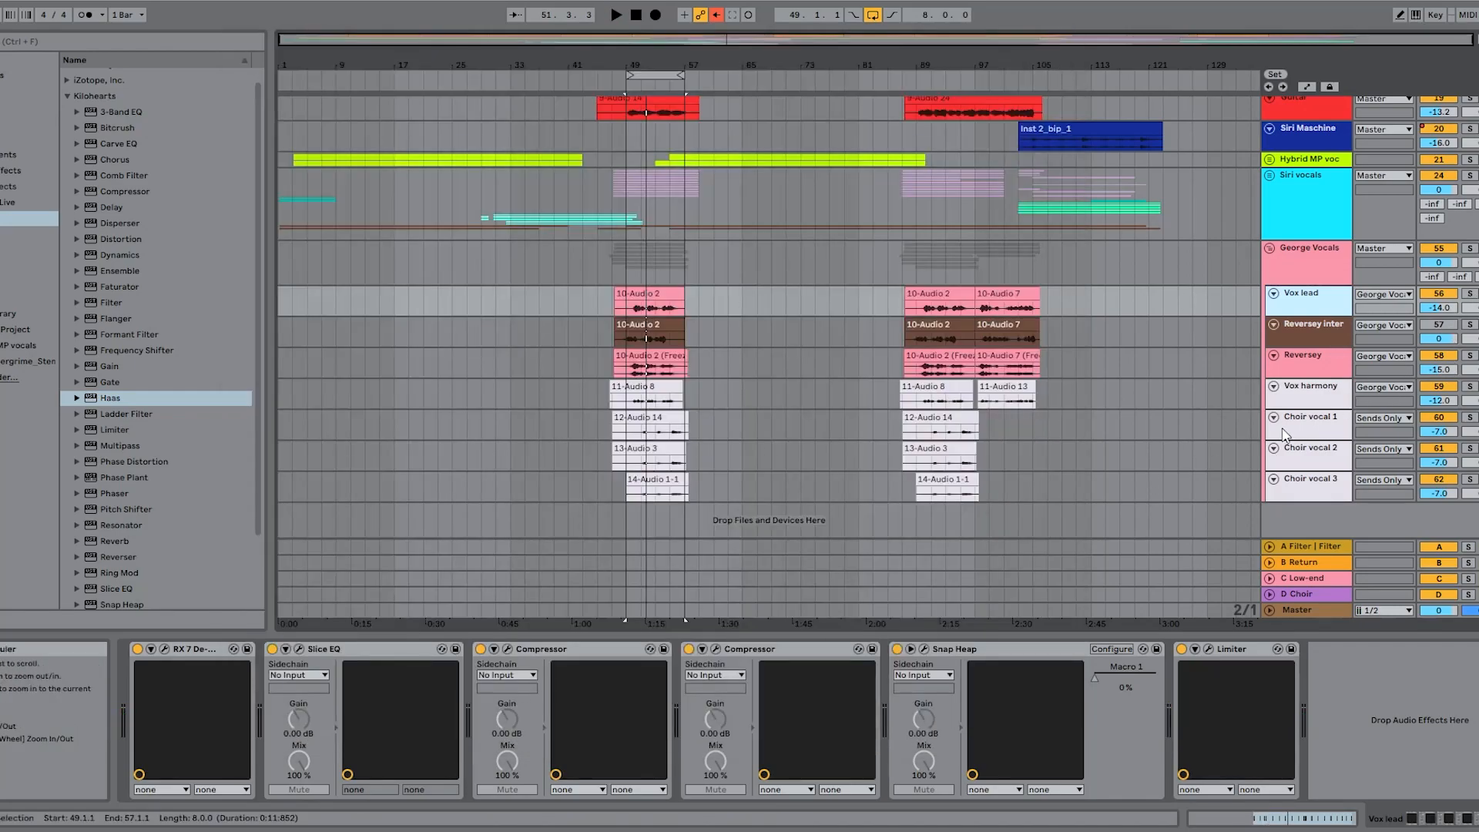
Step: Solo the Vox lead and Reversey tracks and audition them together over the loop at bar 49
click(1316, 361)
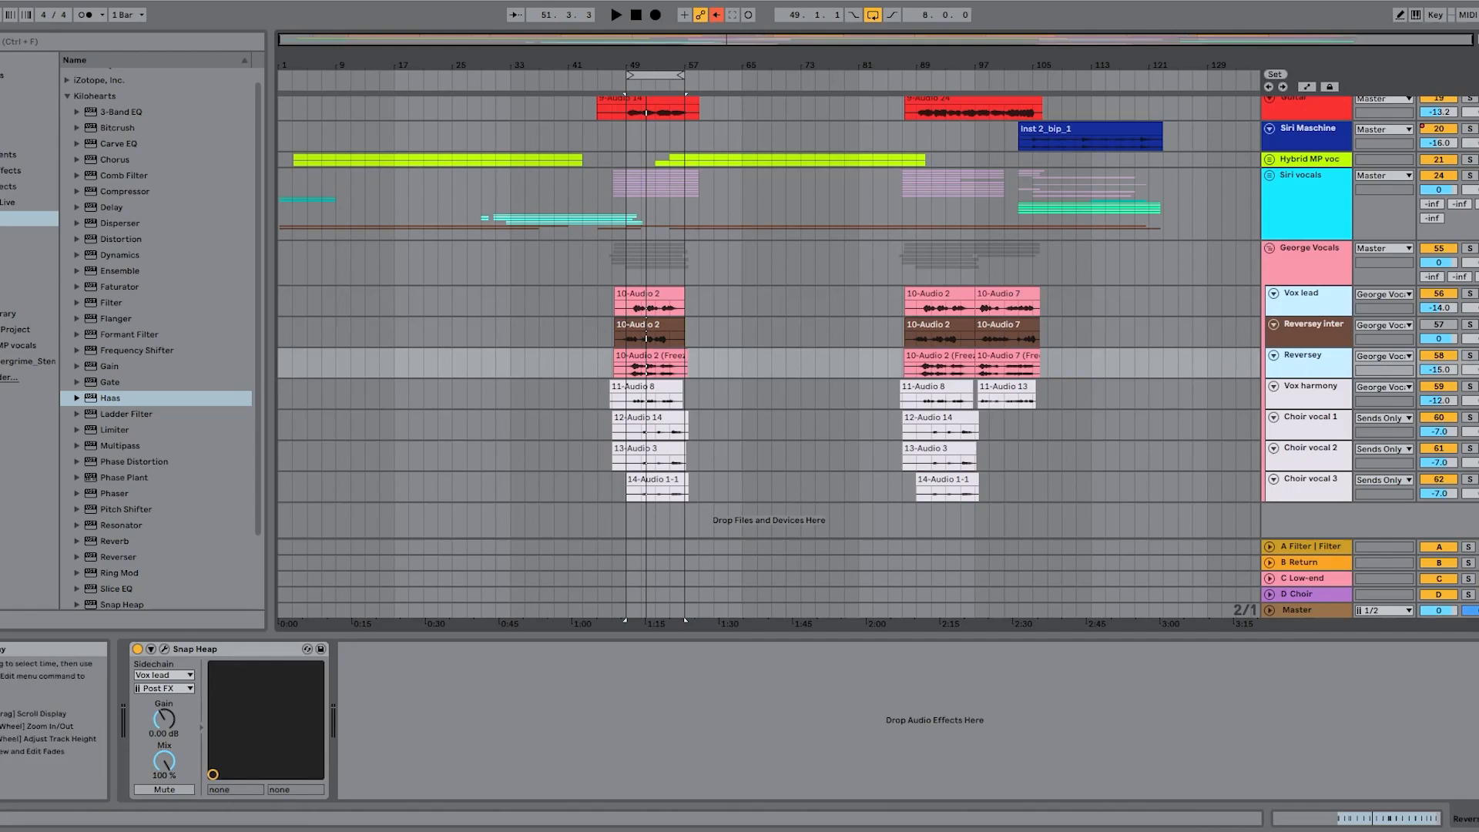
click(1470, 294)
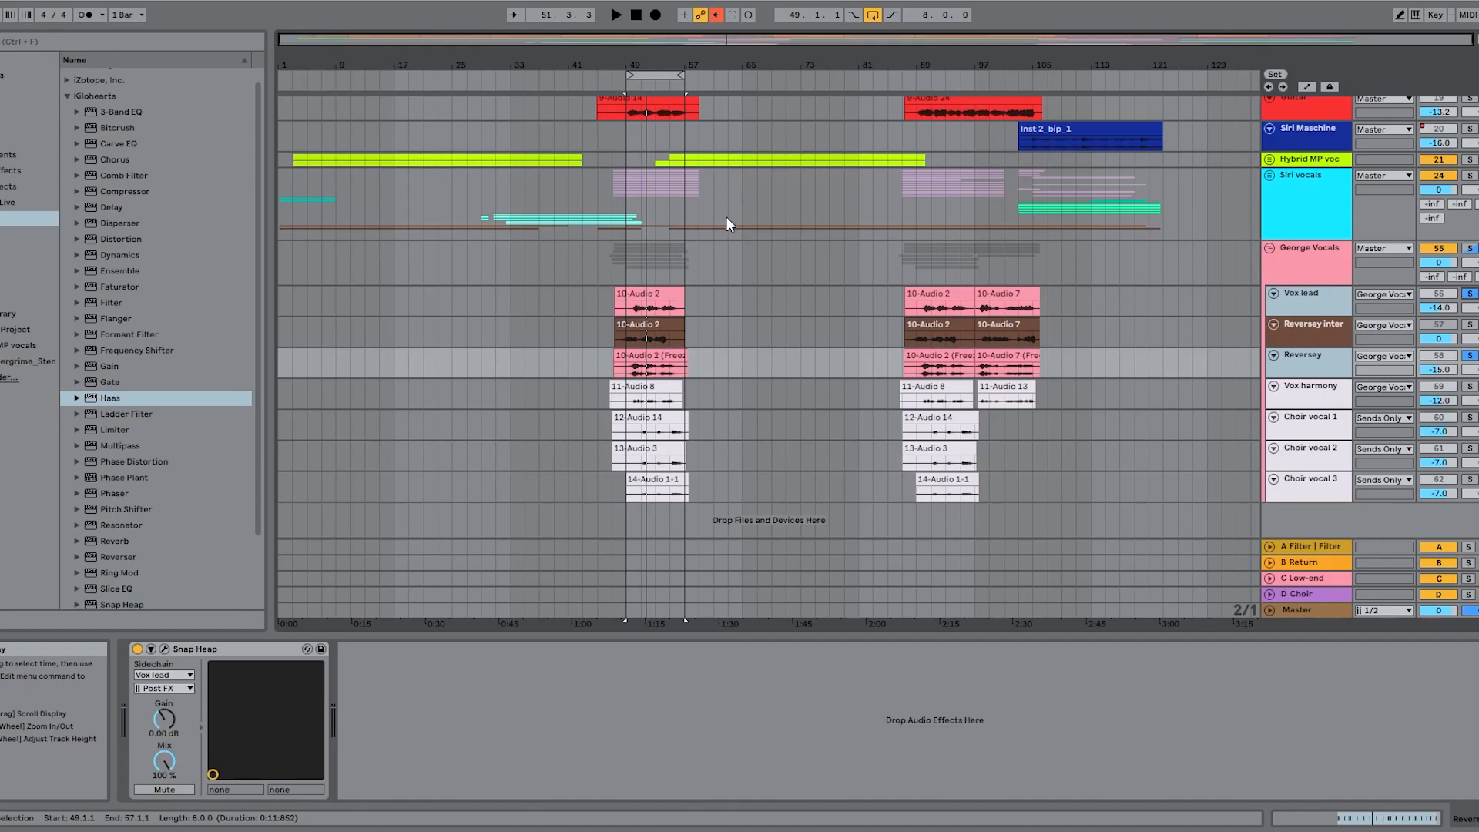
key(space)
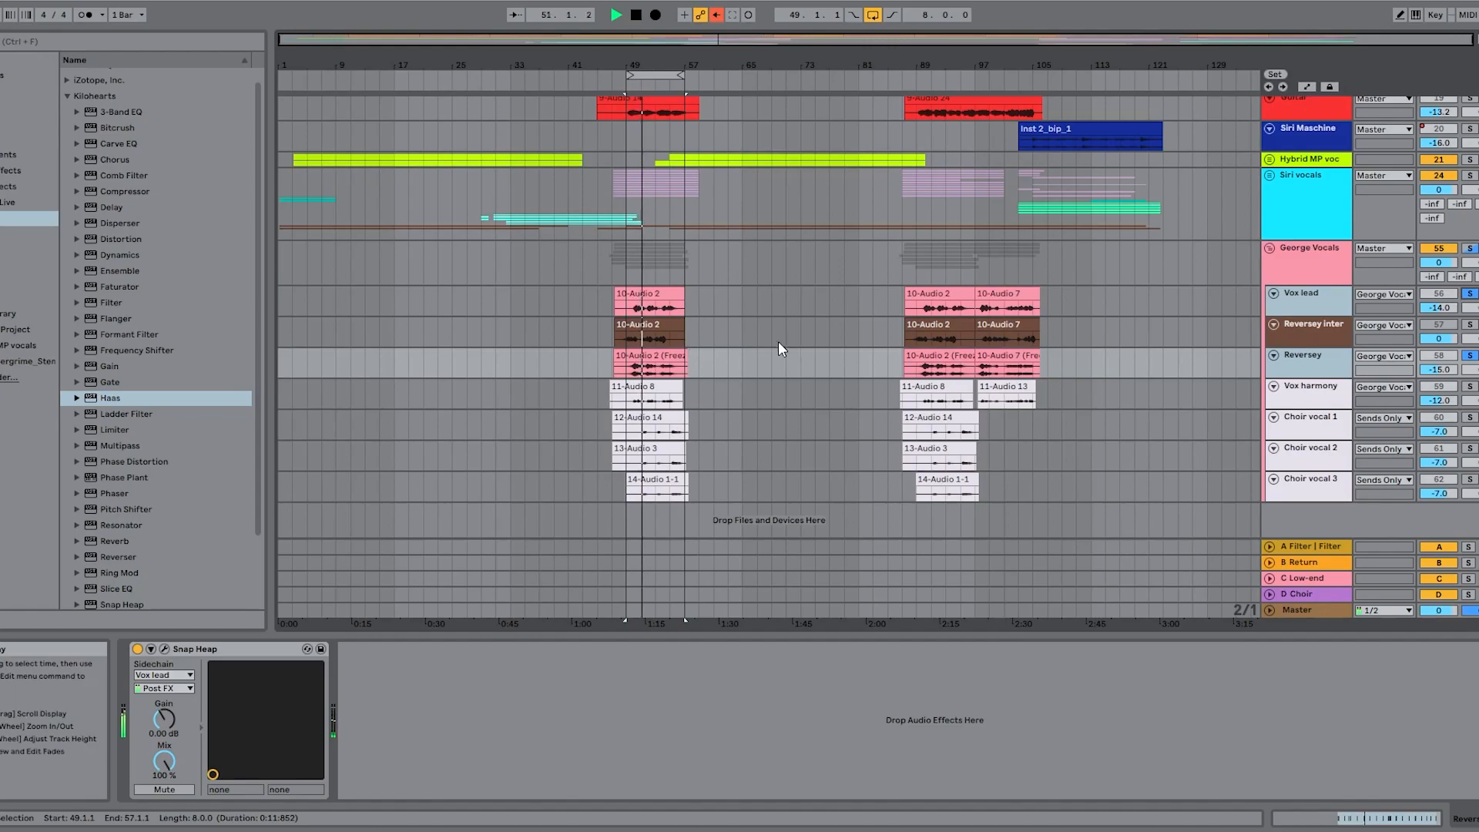
key(space)
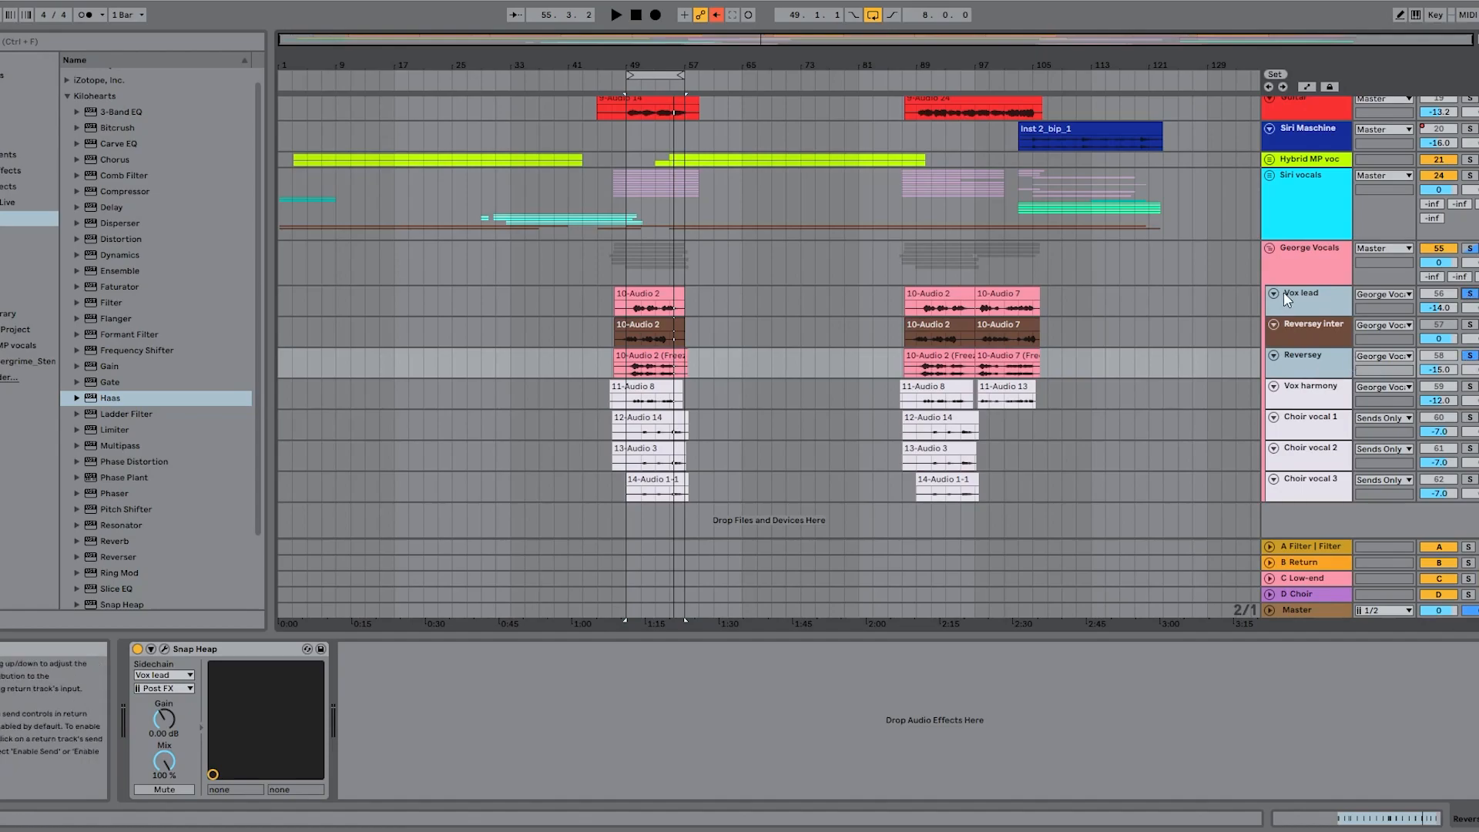
Step: Solo the Reversey interim track in place of Vox lead and Reversey, and audition it alone
click(533, 303)
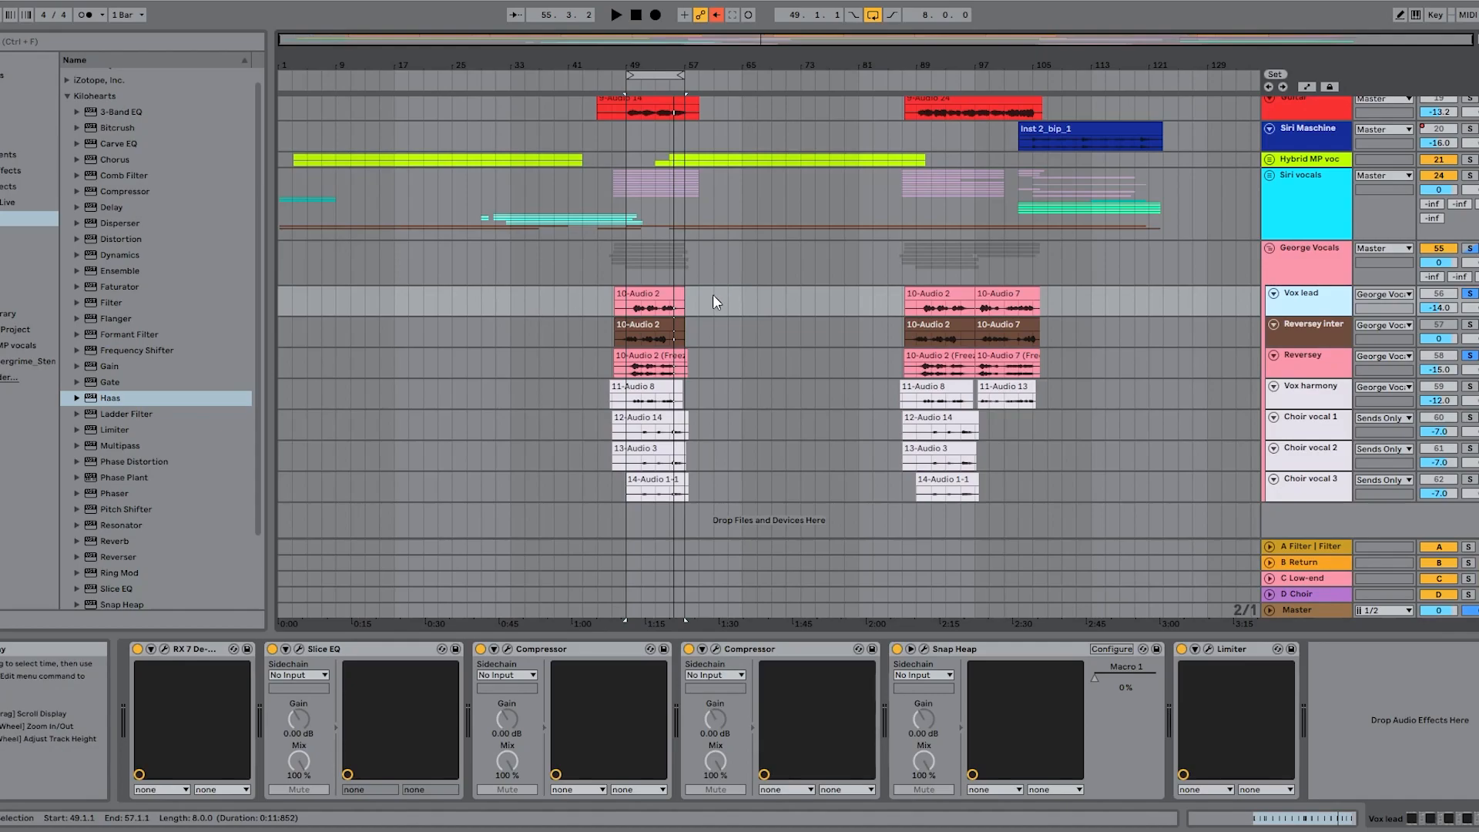
click(1315, 325)
click(1441, 325)
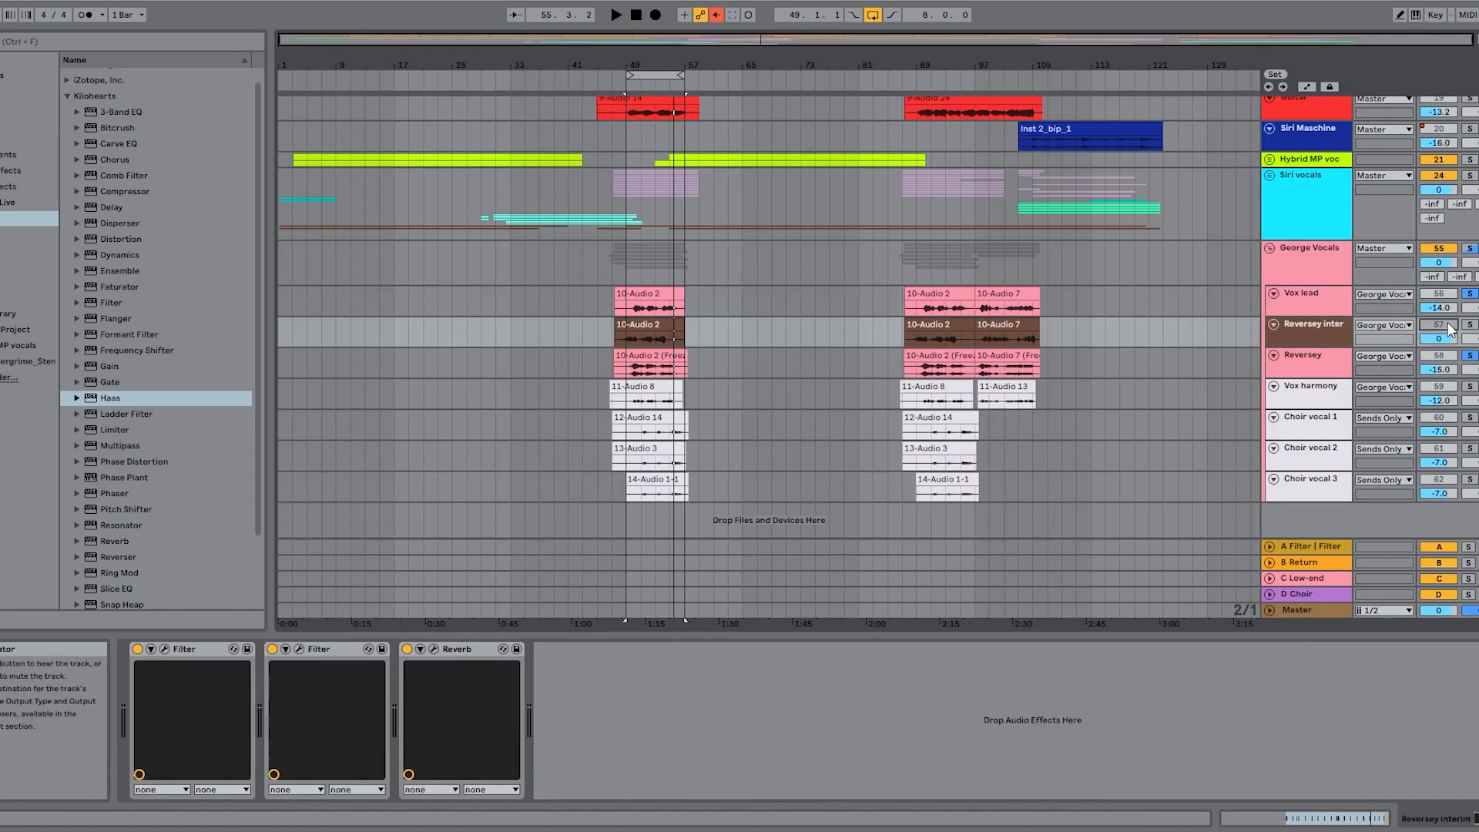
click(1470, 356)
click(1471, 294)
click(1470, 327)
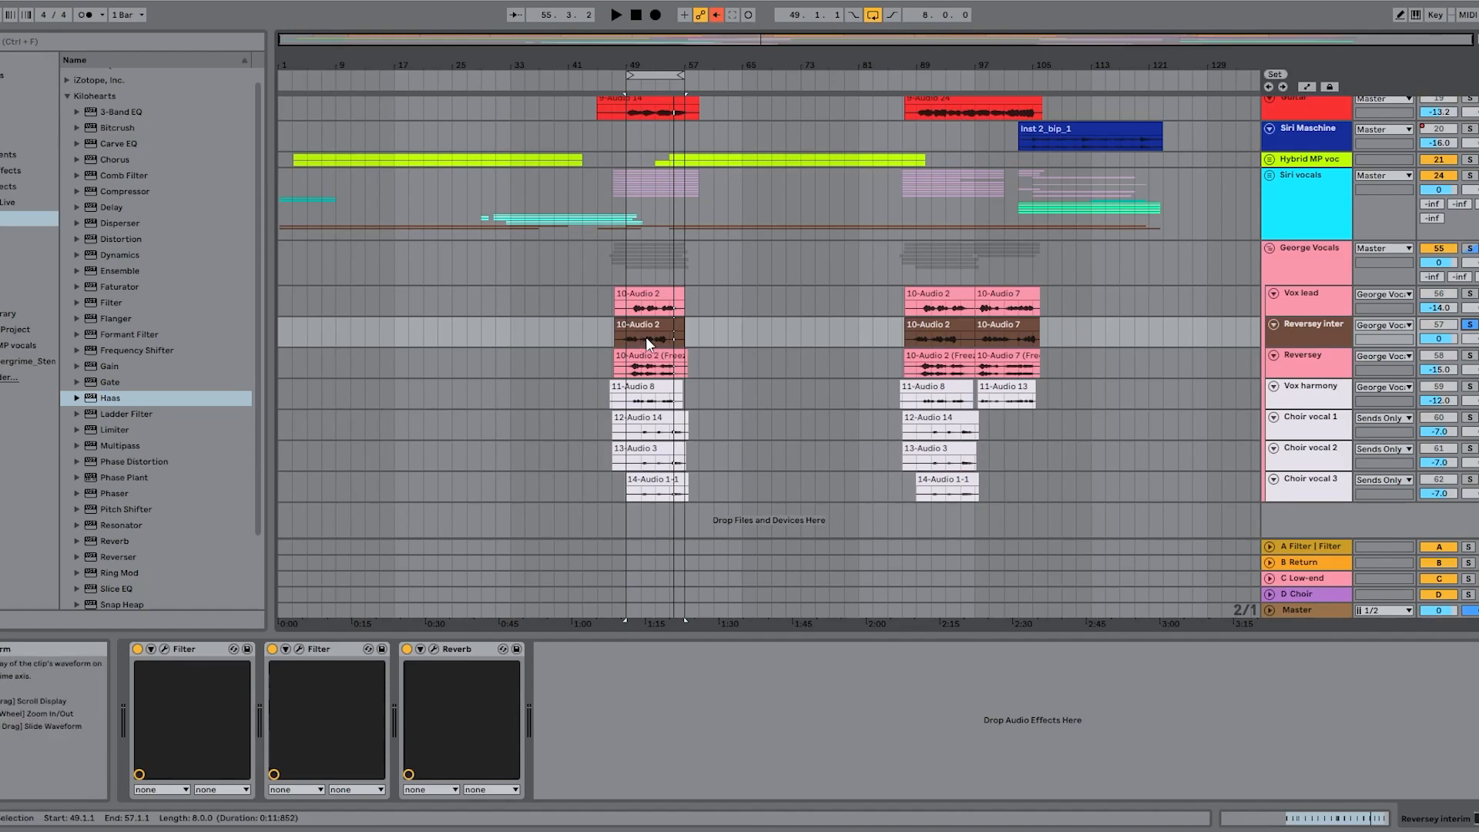
key(space)
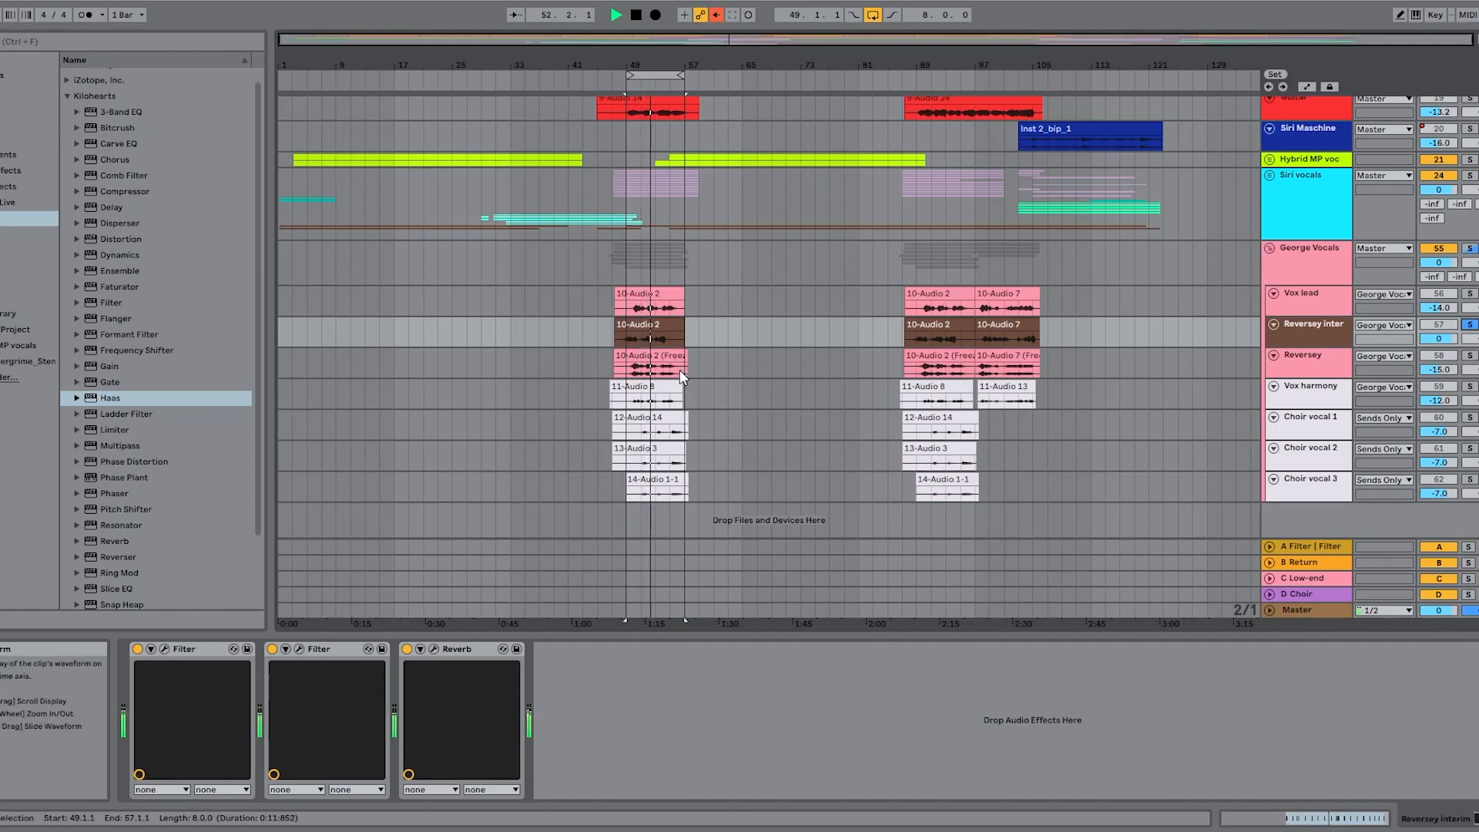
key(space)
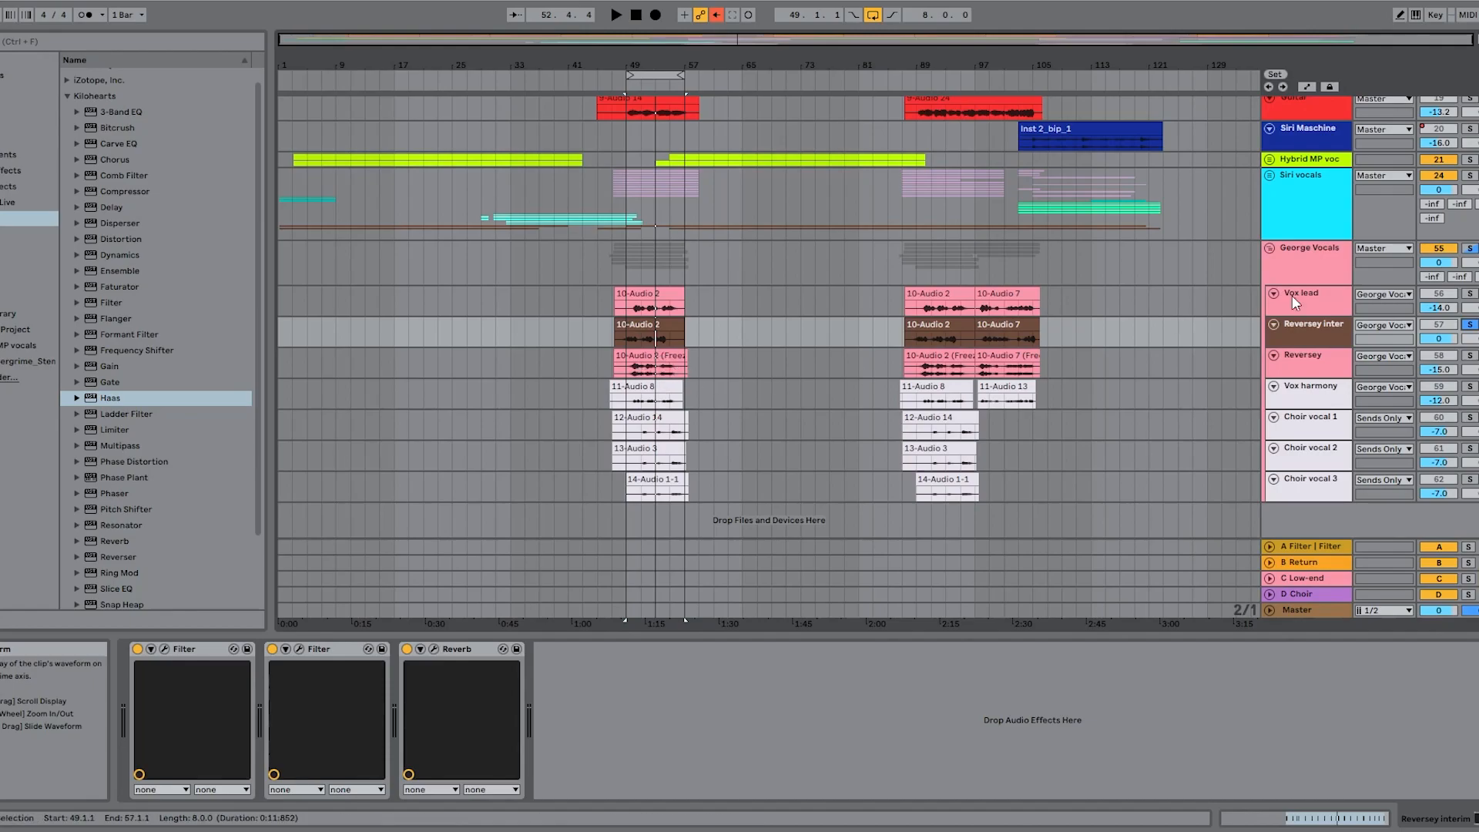
Step: Solo the Reversey track on its own and audition it with its Snap Heap bypassed
click(1470, 355)
key(space)
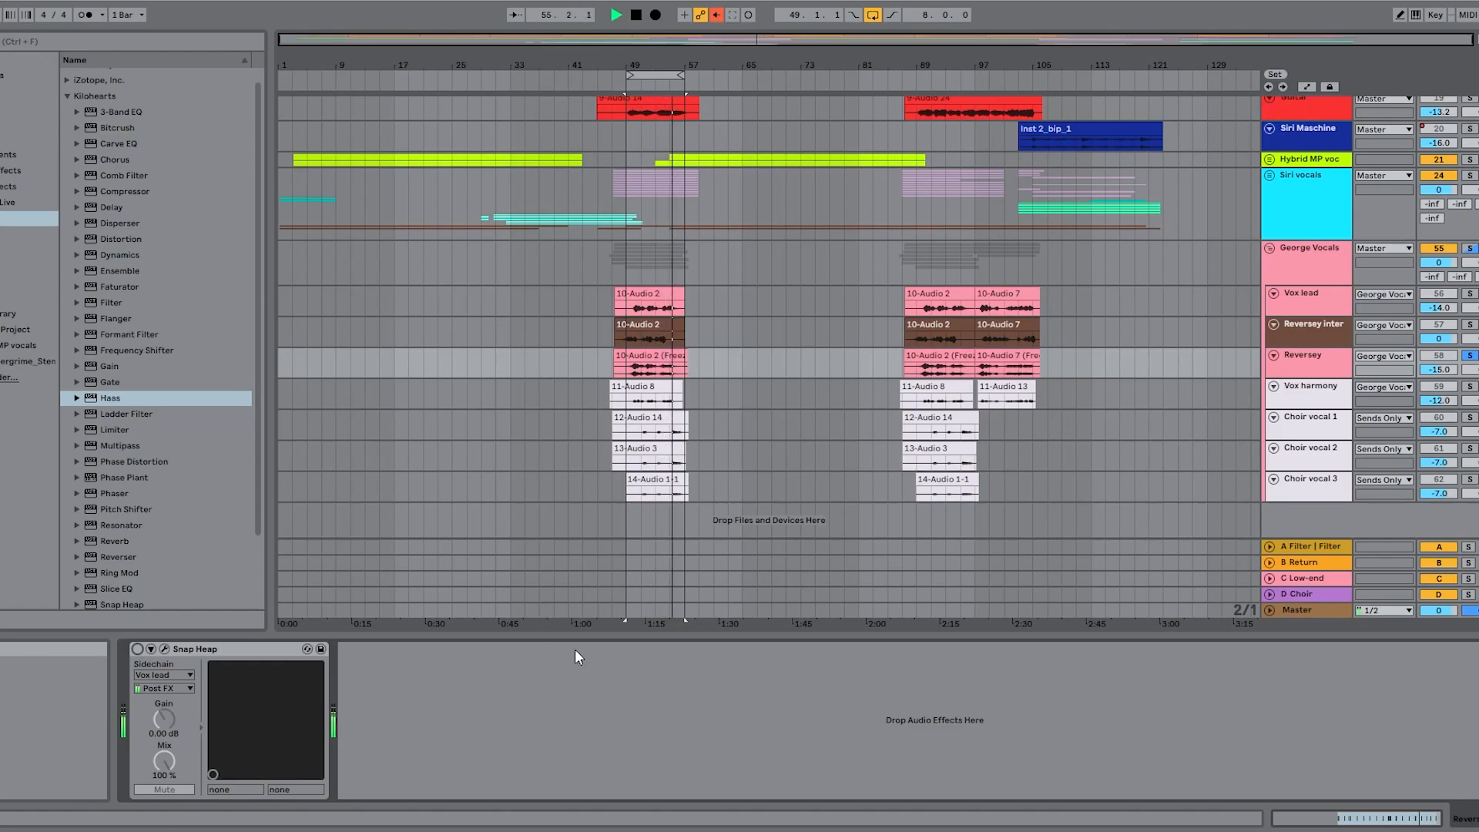
key(space)
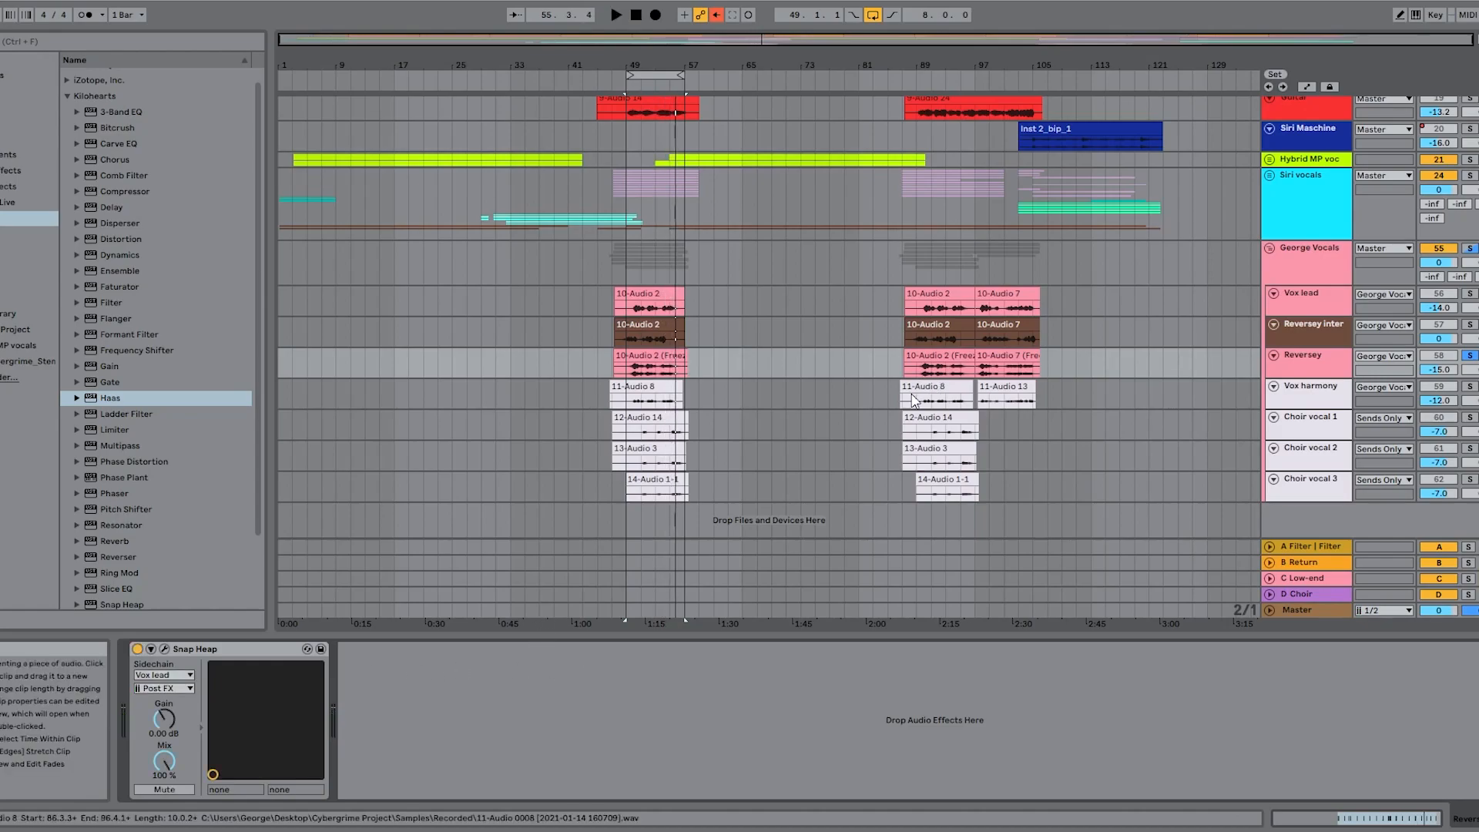
Step: Inspect the Snap Heap on the Reversey track and audition Reversey together with Vox lead
click(164, 649)
mouse_move(609, 239)
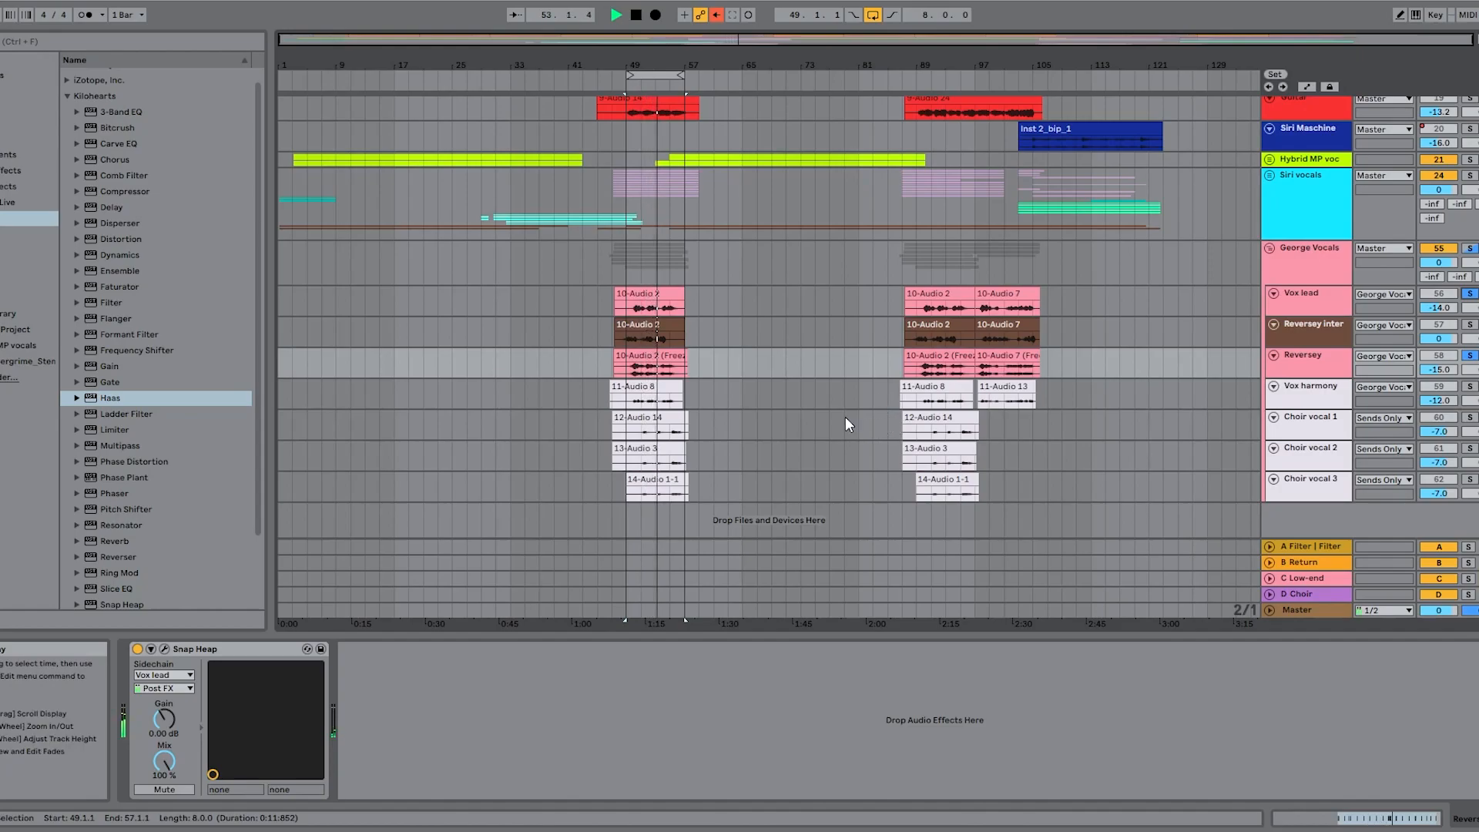
key(space)
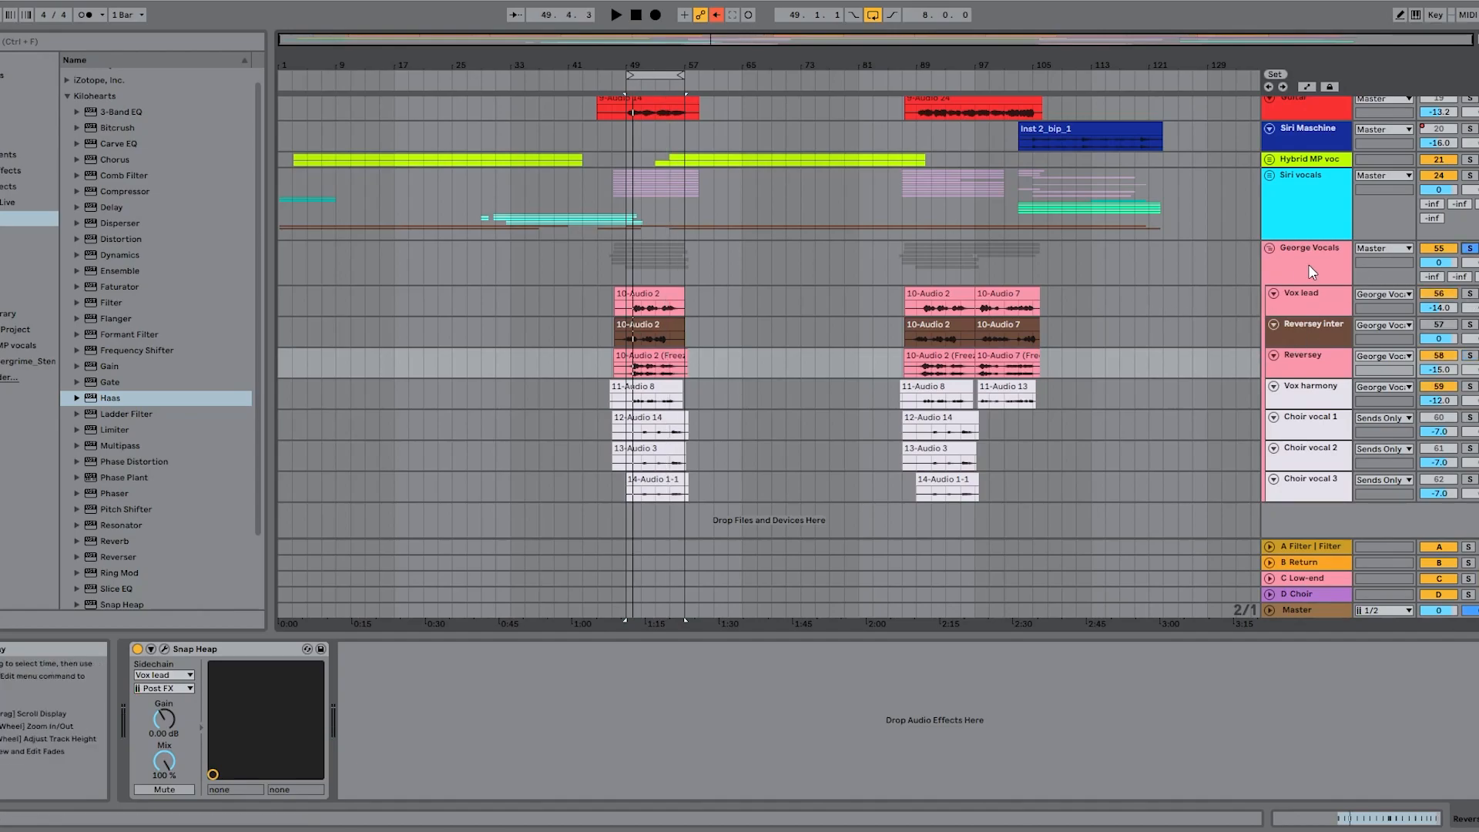
Step: Solo the Siri vocals group alongside the Vox lead's parent group and audition both over the loop
click(1474, 250)
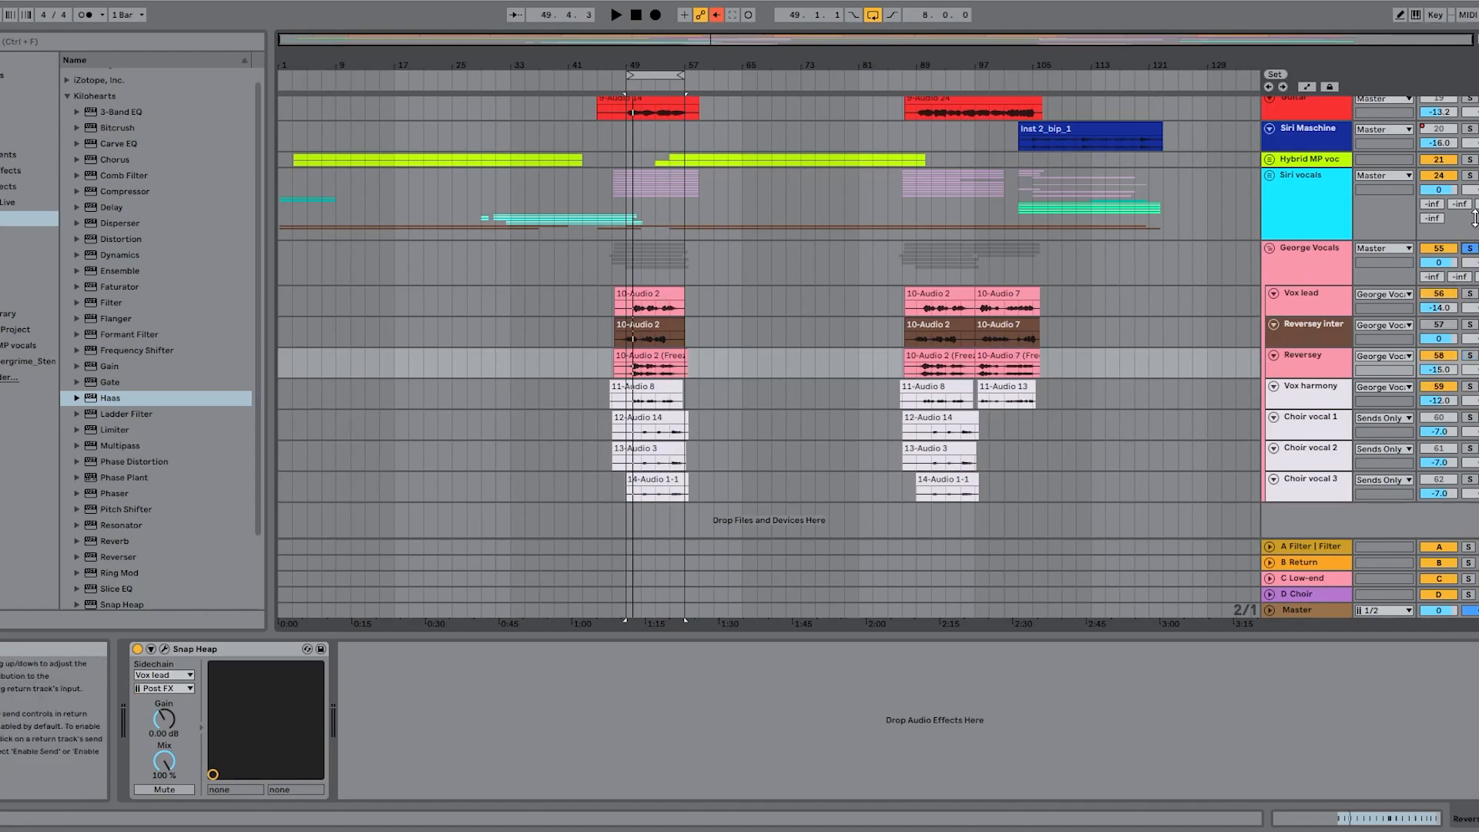
key(space)
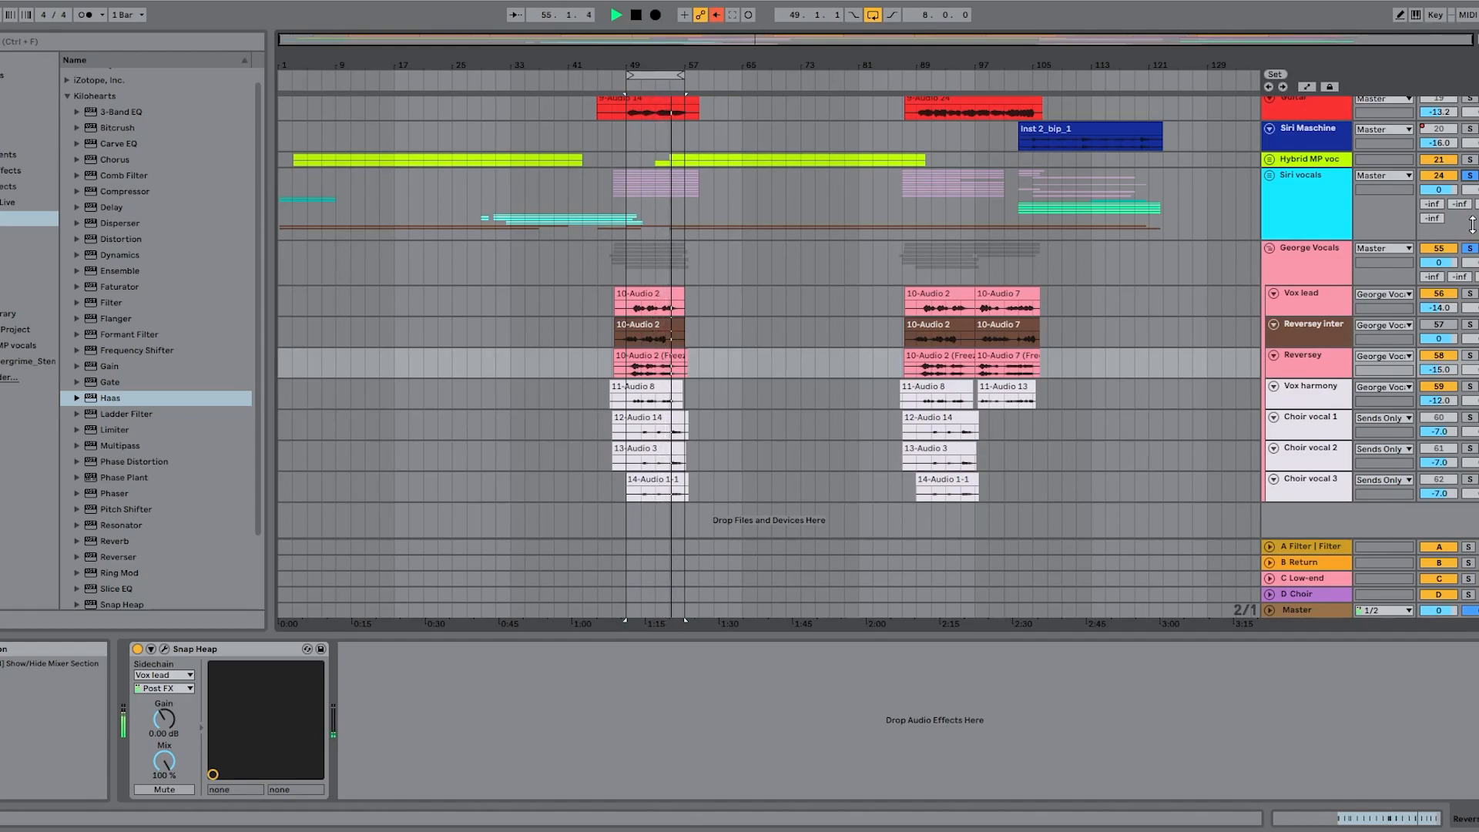
Step: Stop playback and look over the arrangement's tracks, from the 808 drums through the basses, Phase Plant and guitar parts to the vocal groups
key(space)
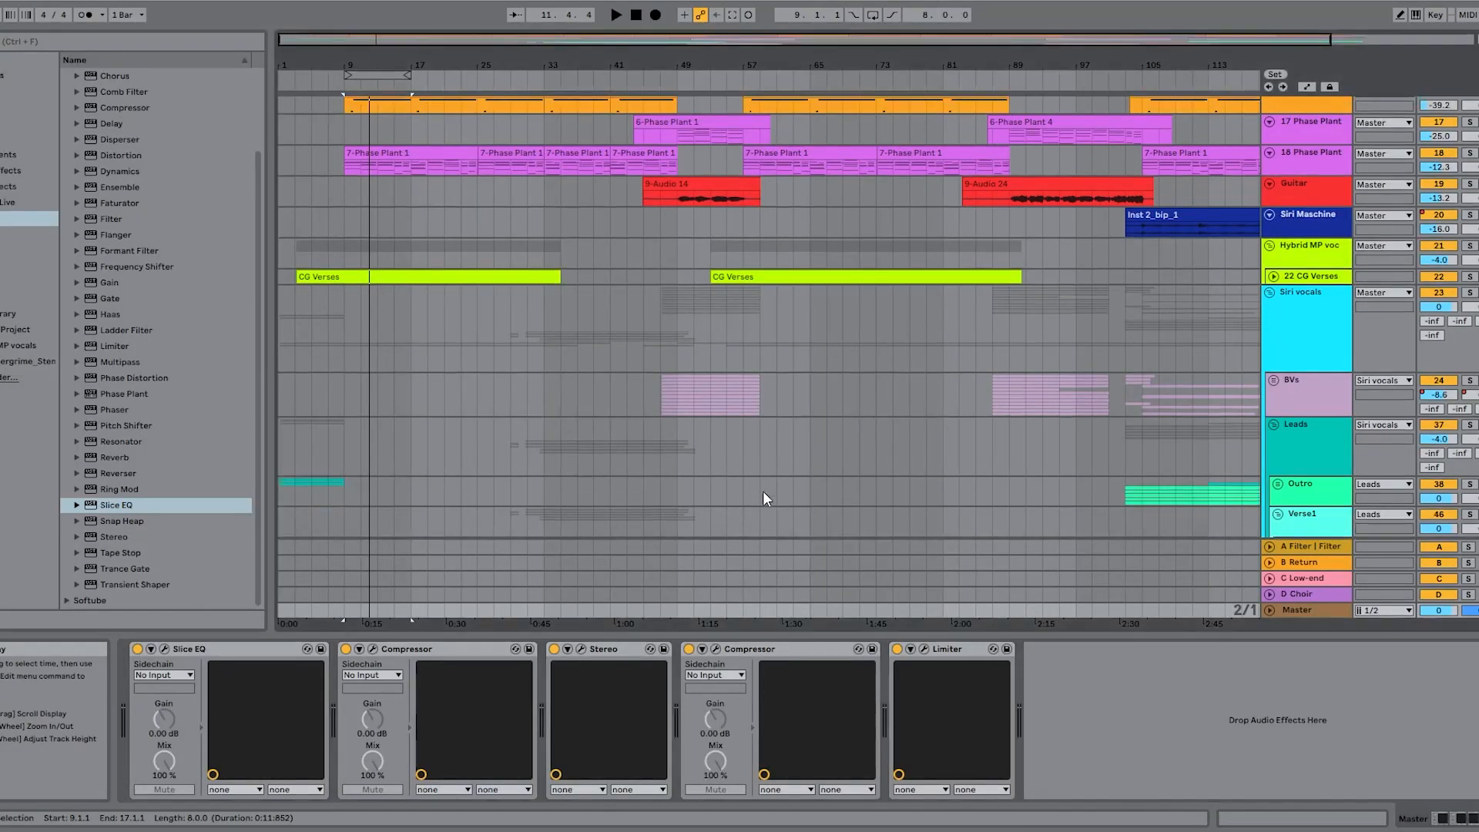
scroll(793, 454, up, 10)
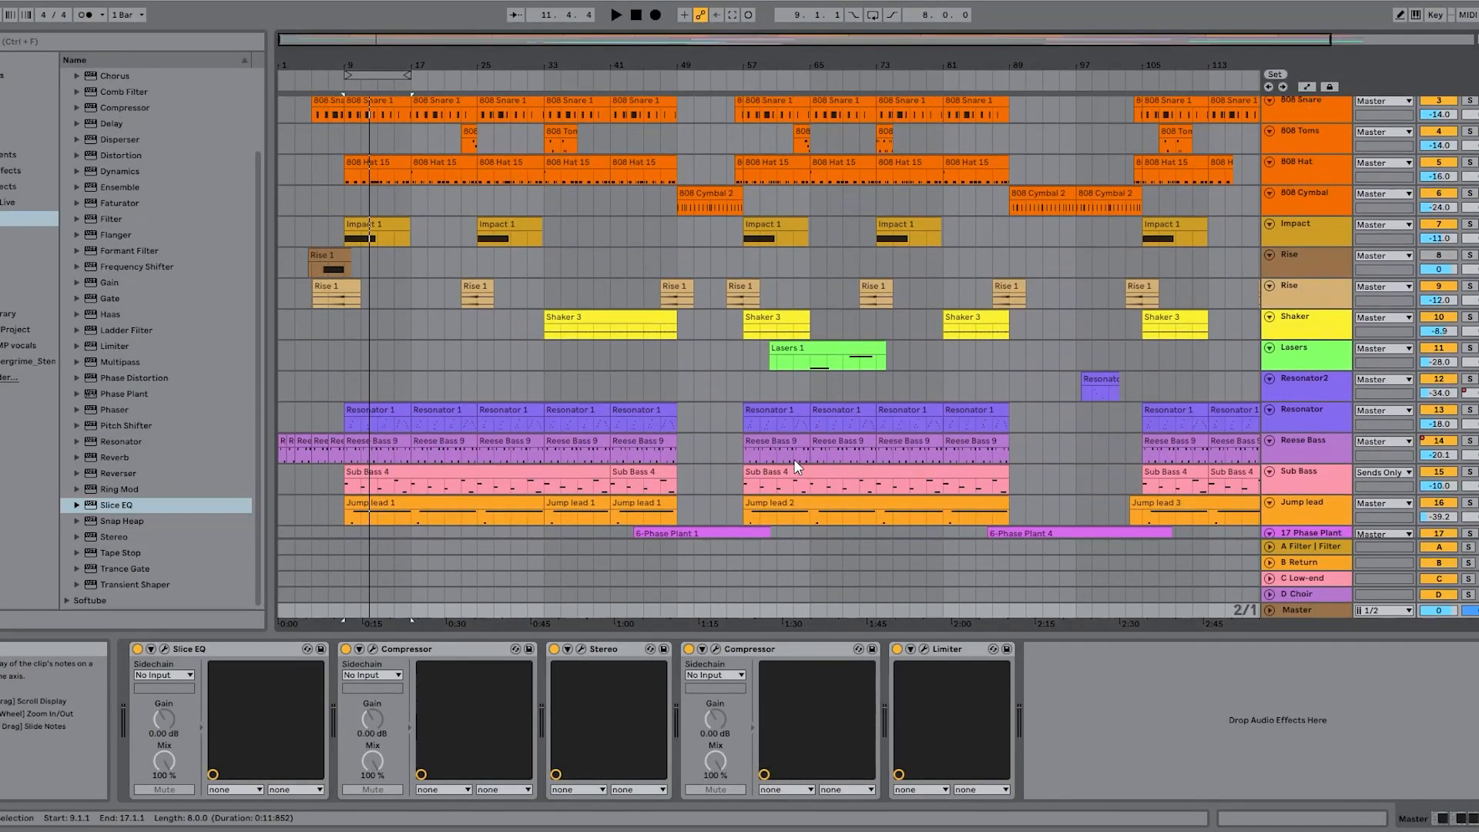
scroll(796, 466, up, 3)
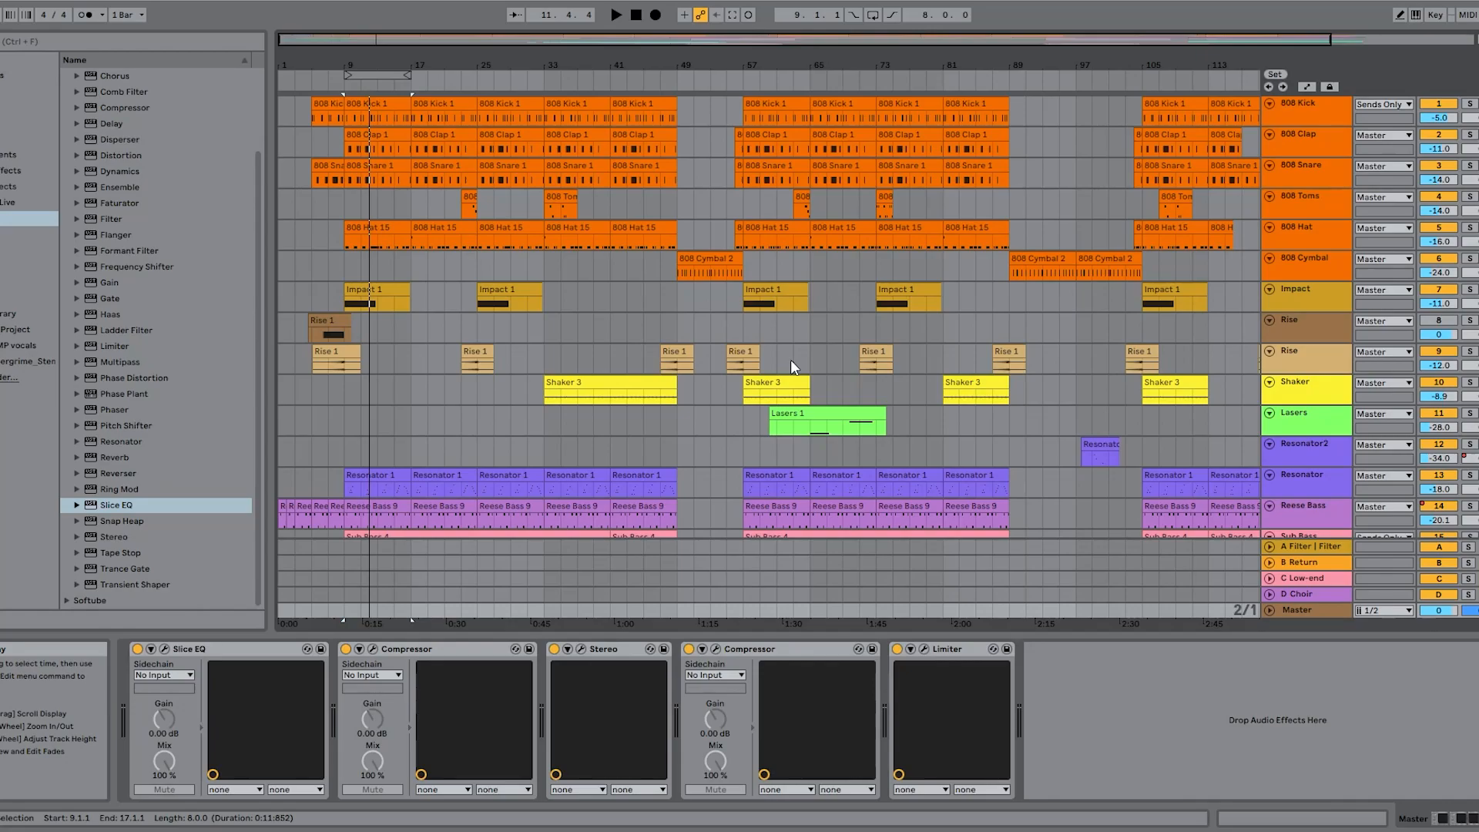
scroll(793, 361, down, 3)
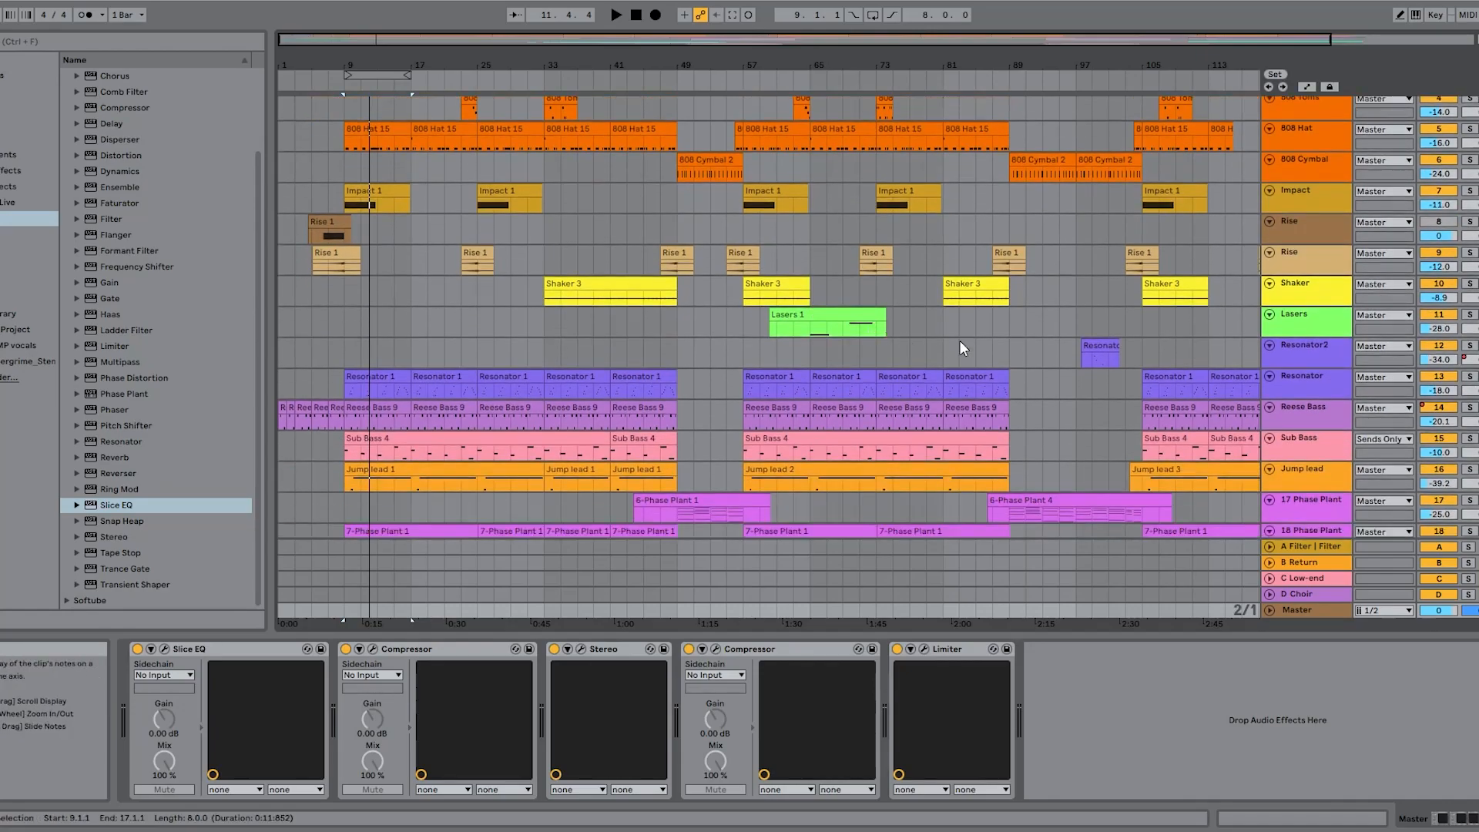
scroll(935, 322, down, 1)
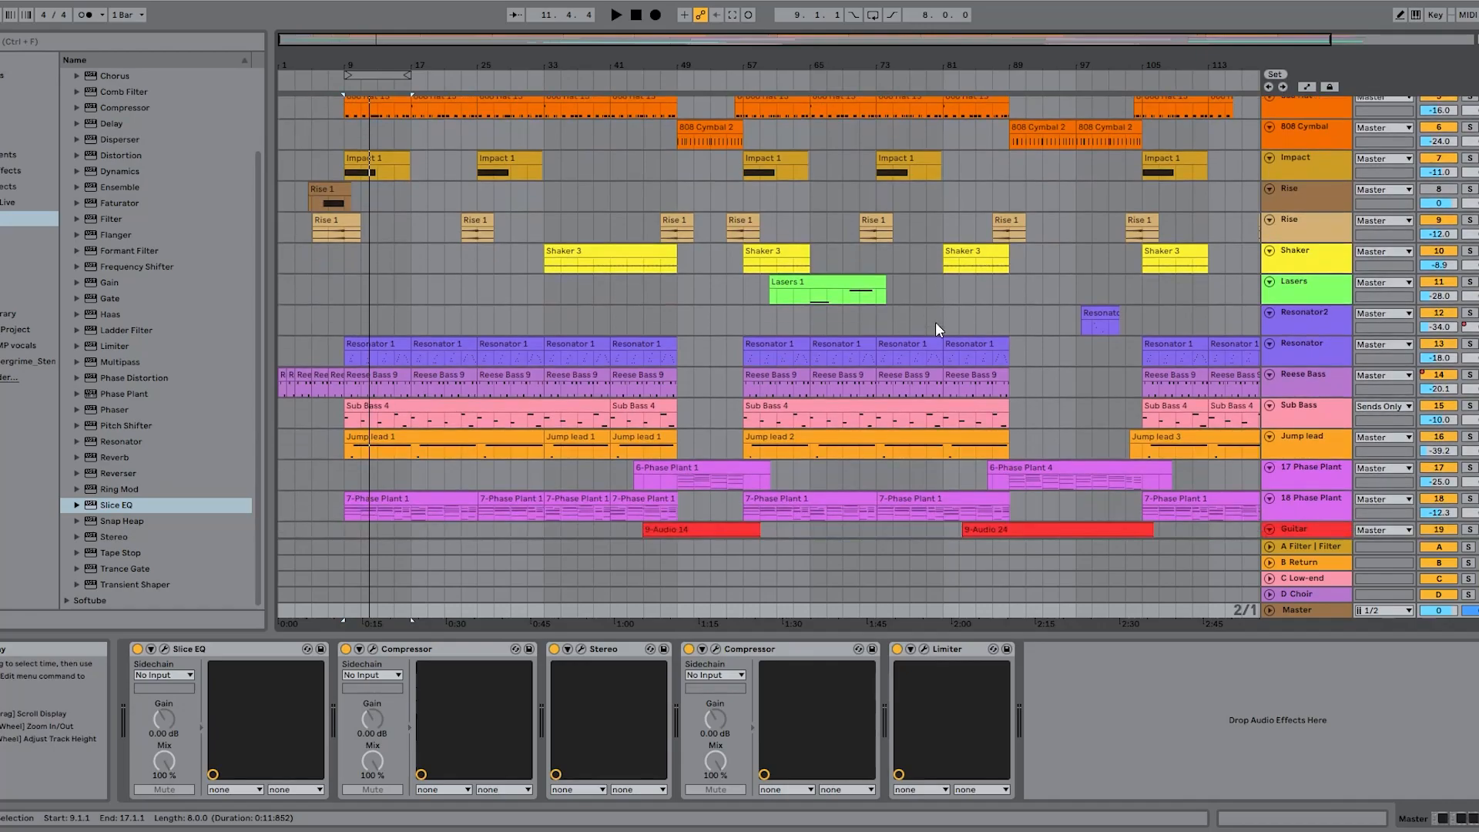
scroll(955, 277, up, 4)
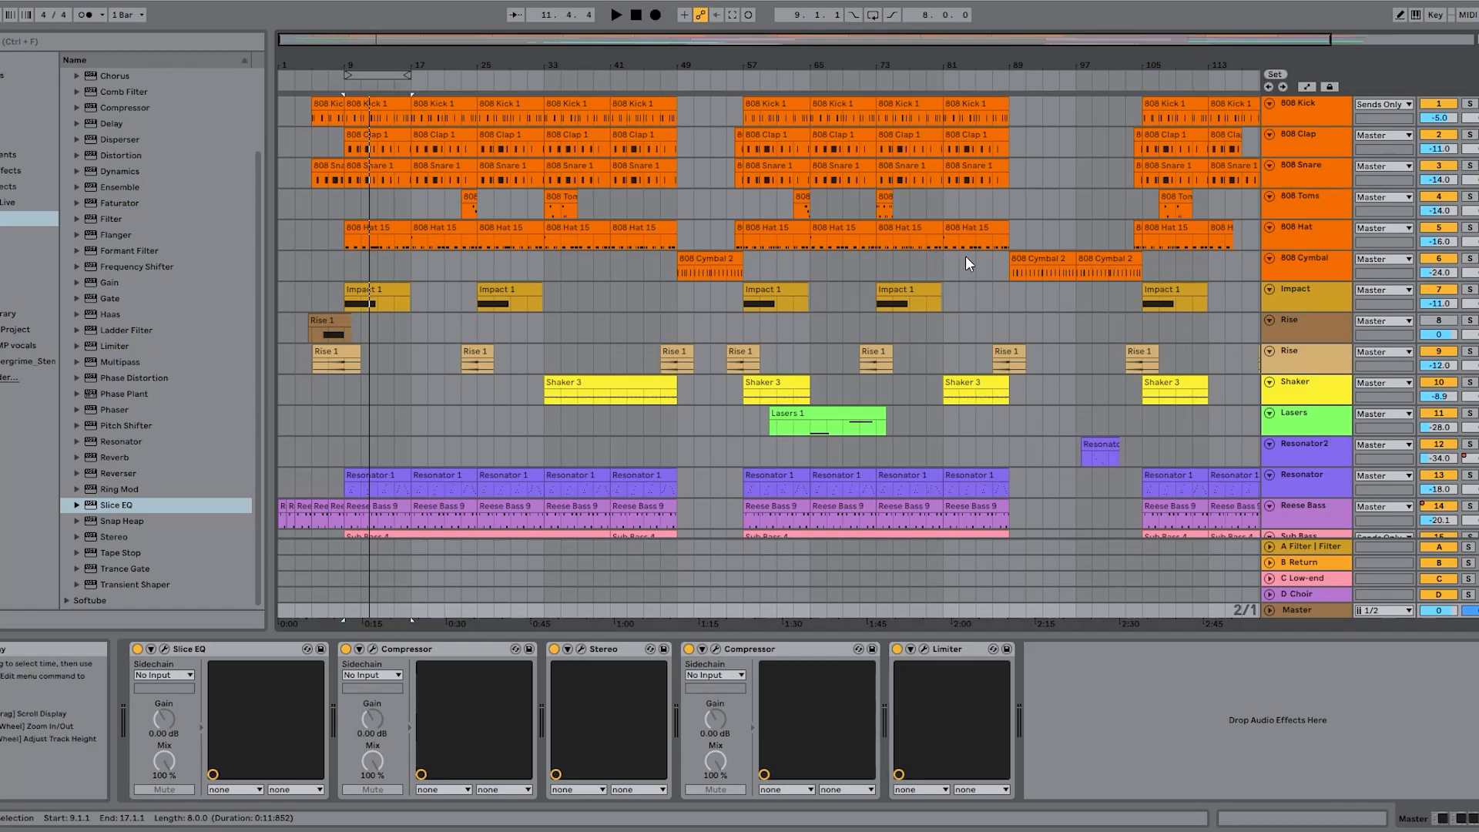
scroll(974, 327, down, 5)
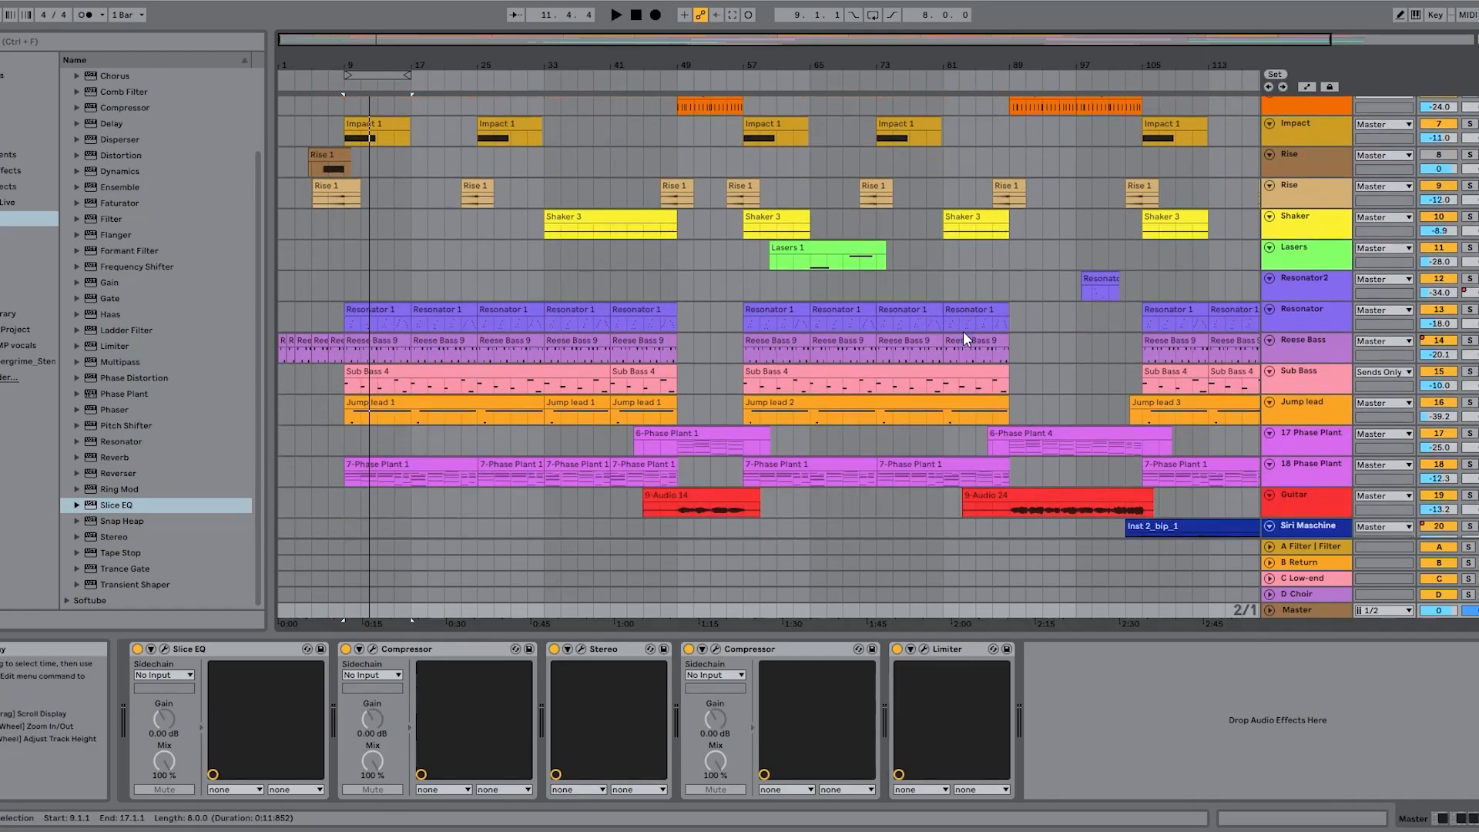
scroll(963, 333, down, 4)
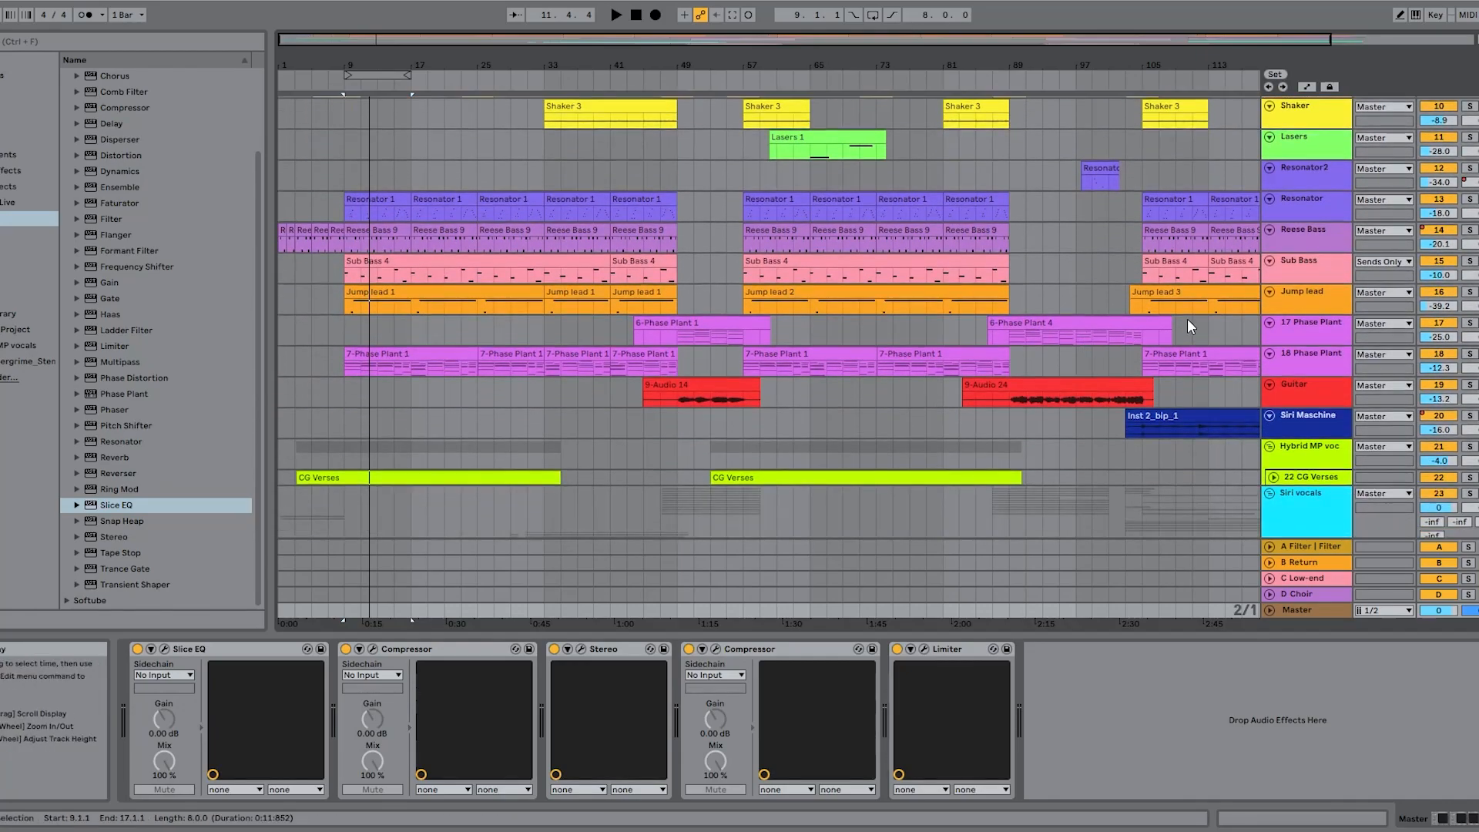
scroll(1186, 321, up, 10)
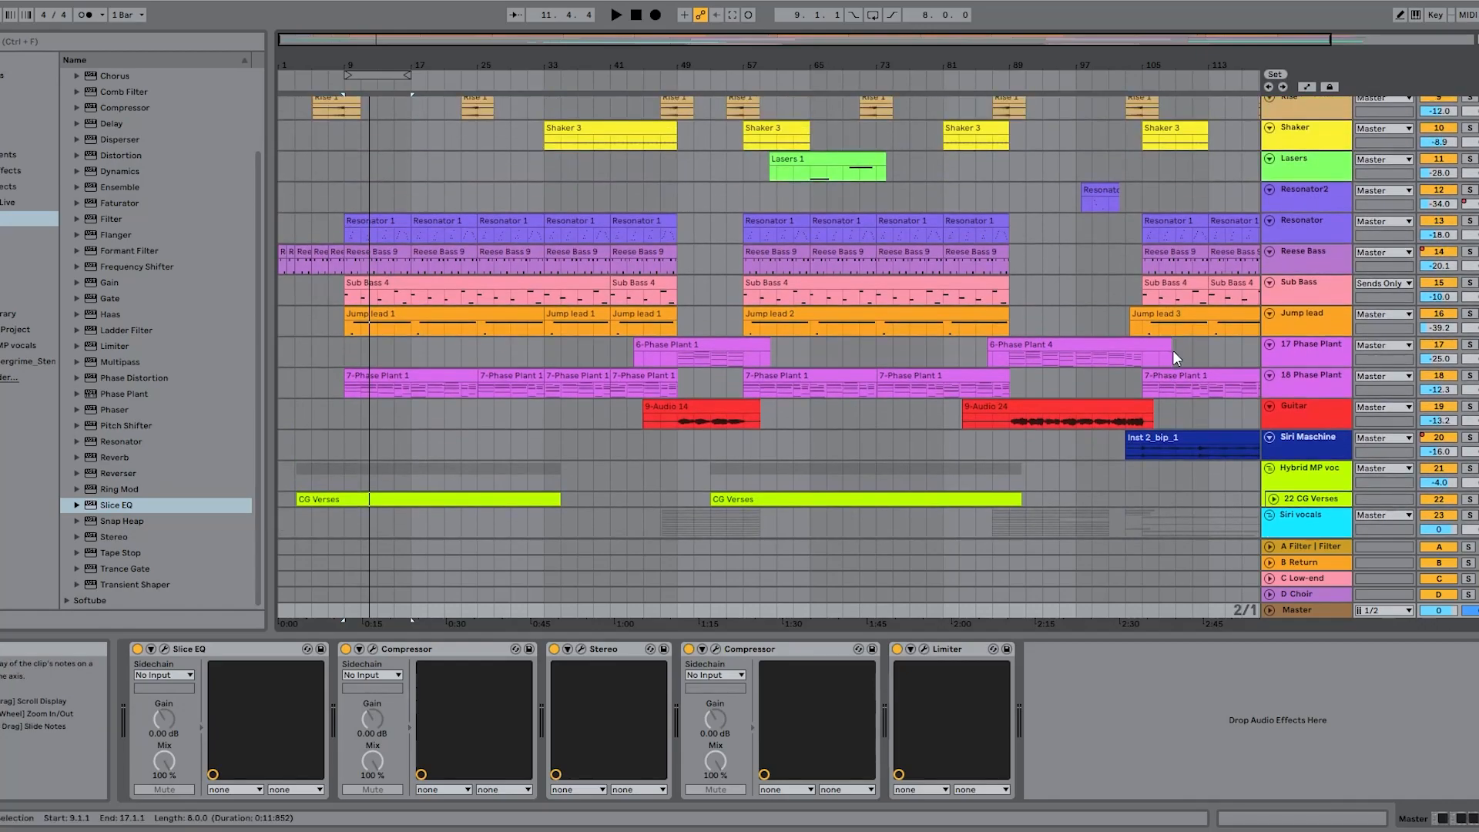
scroll(901, 188, down, 1)
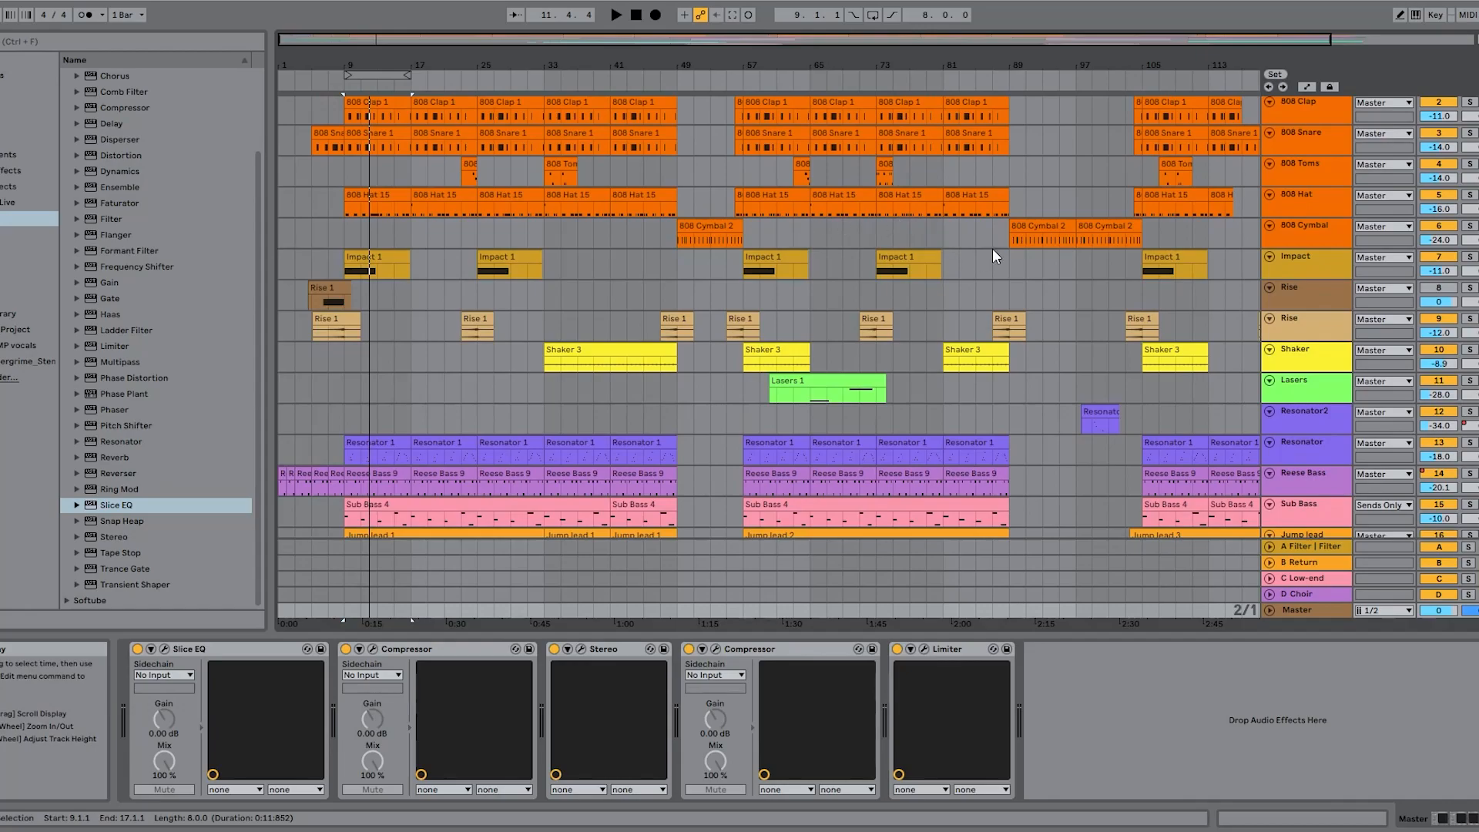
scroll(834, 220, down, 2)
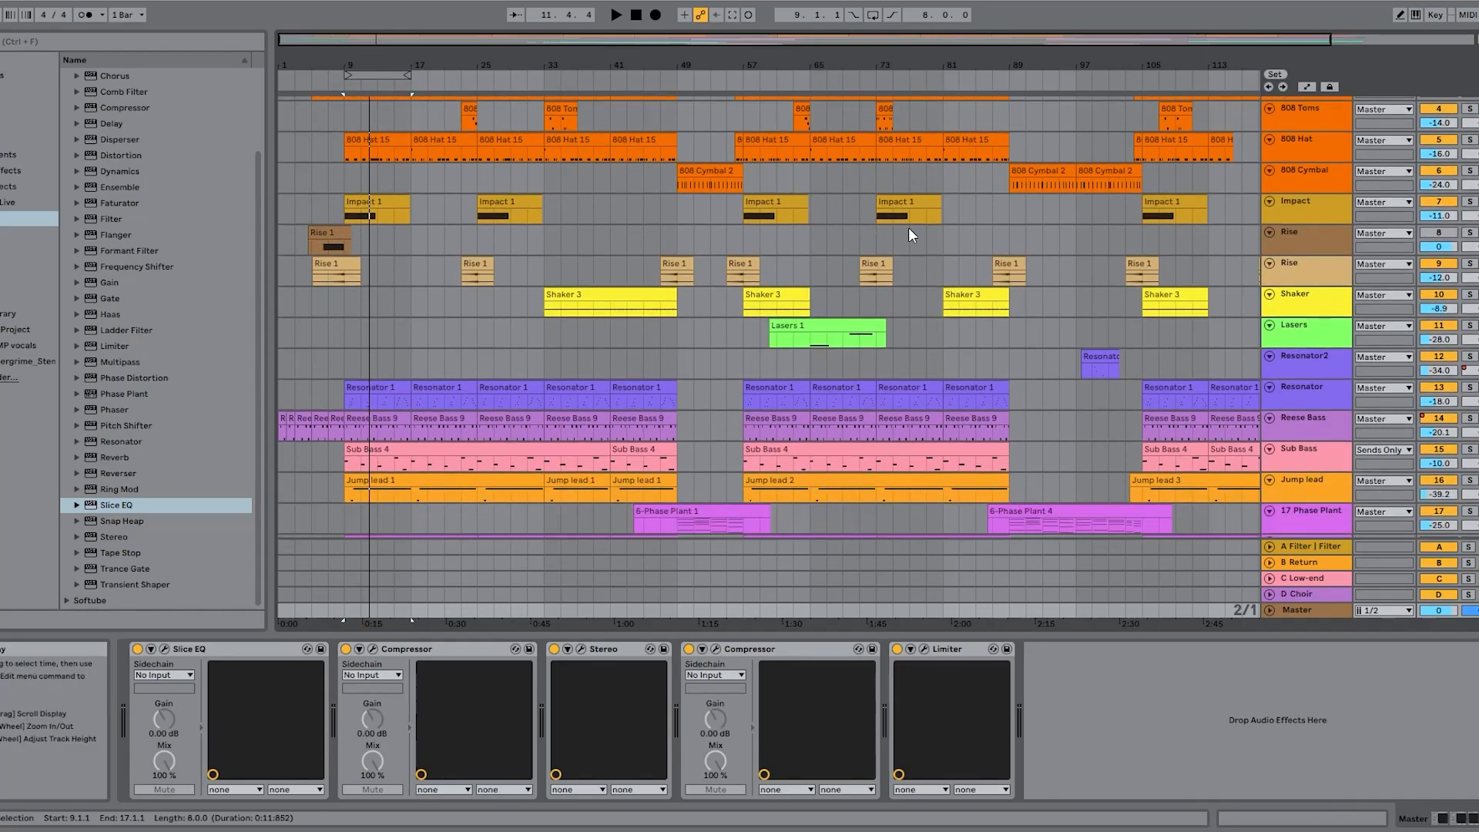
scroll(937, 309, down, 1)
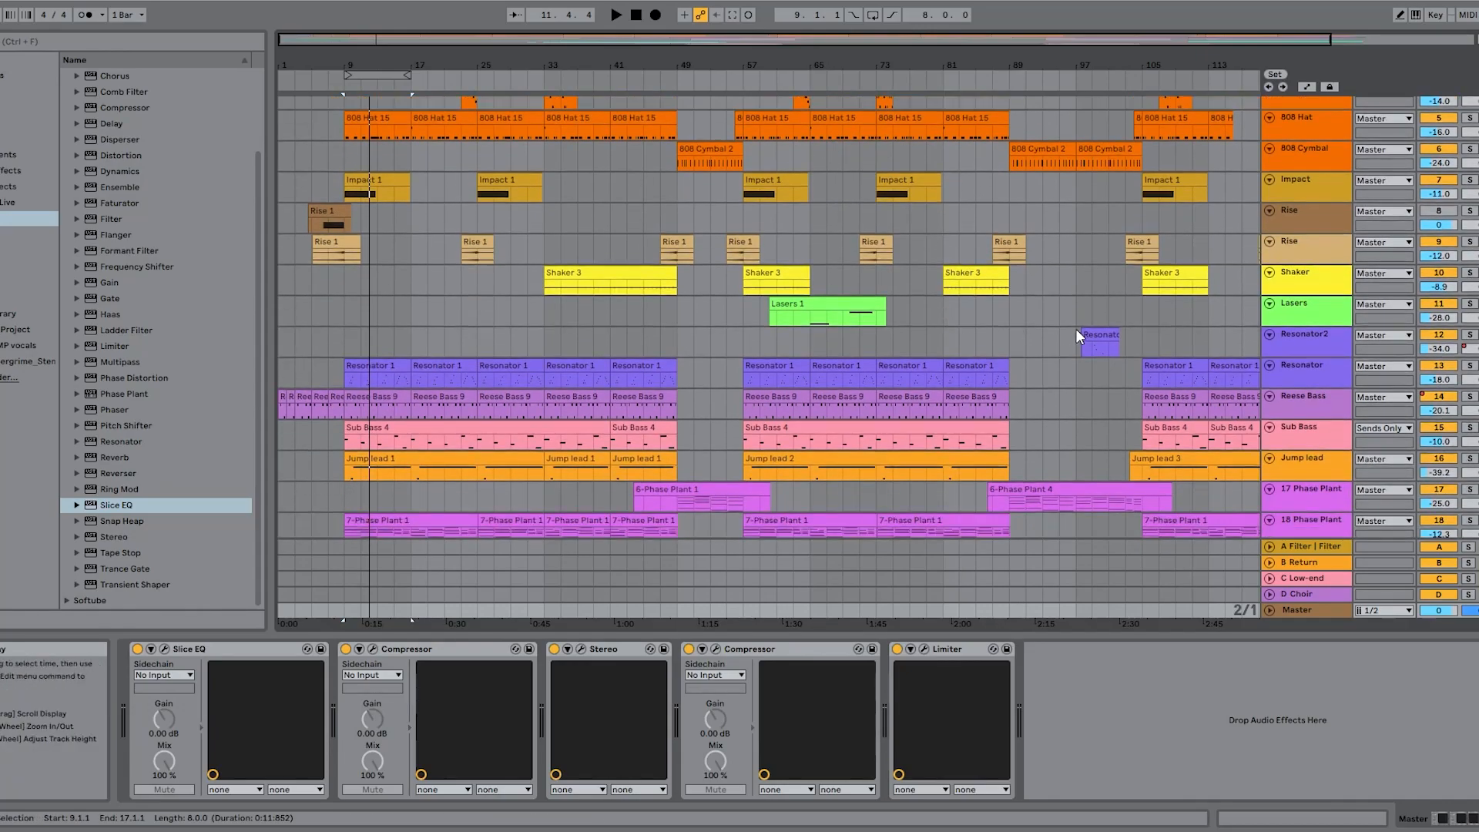